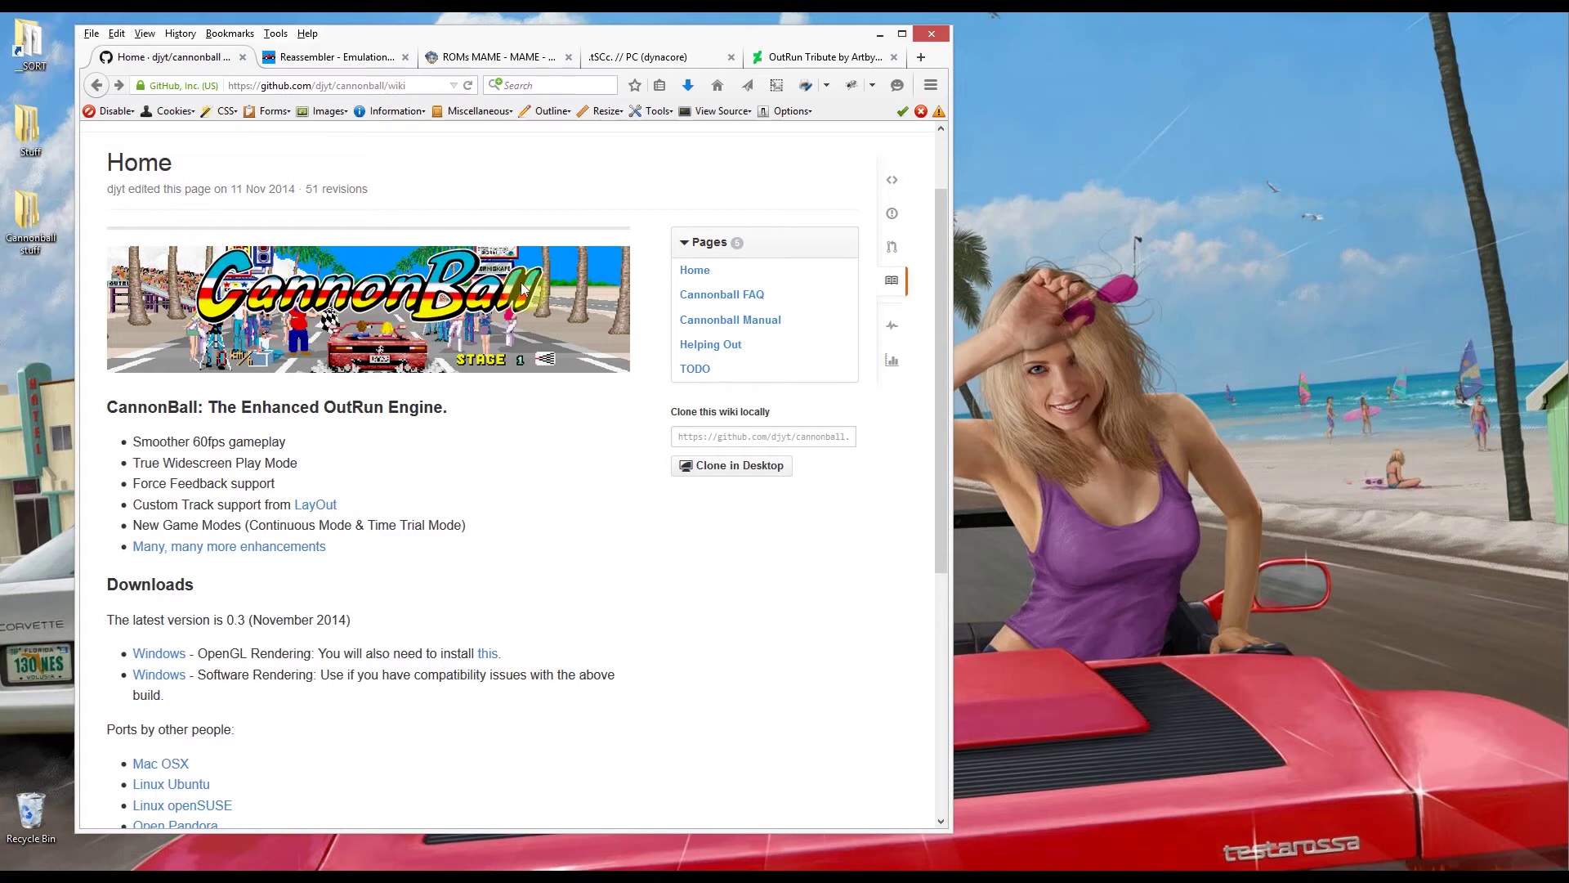
# Step: Show the CannonBall wiki's address and look over its list of features and downloads
pyautogui.click(303, 89)
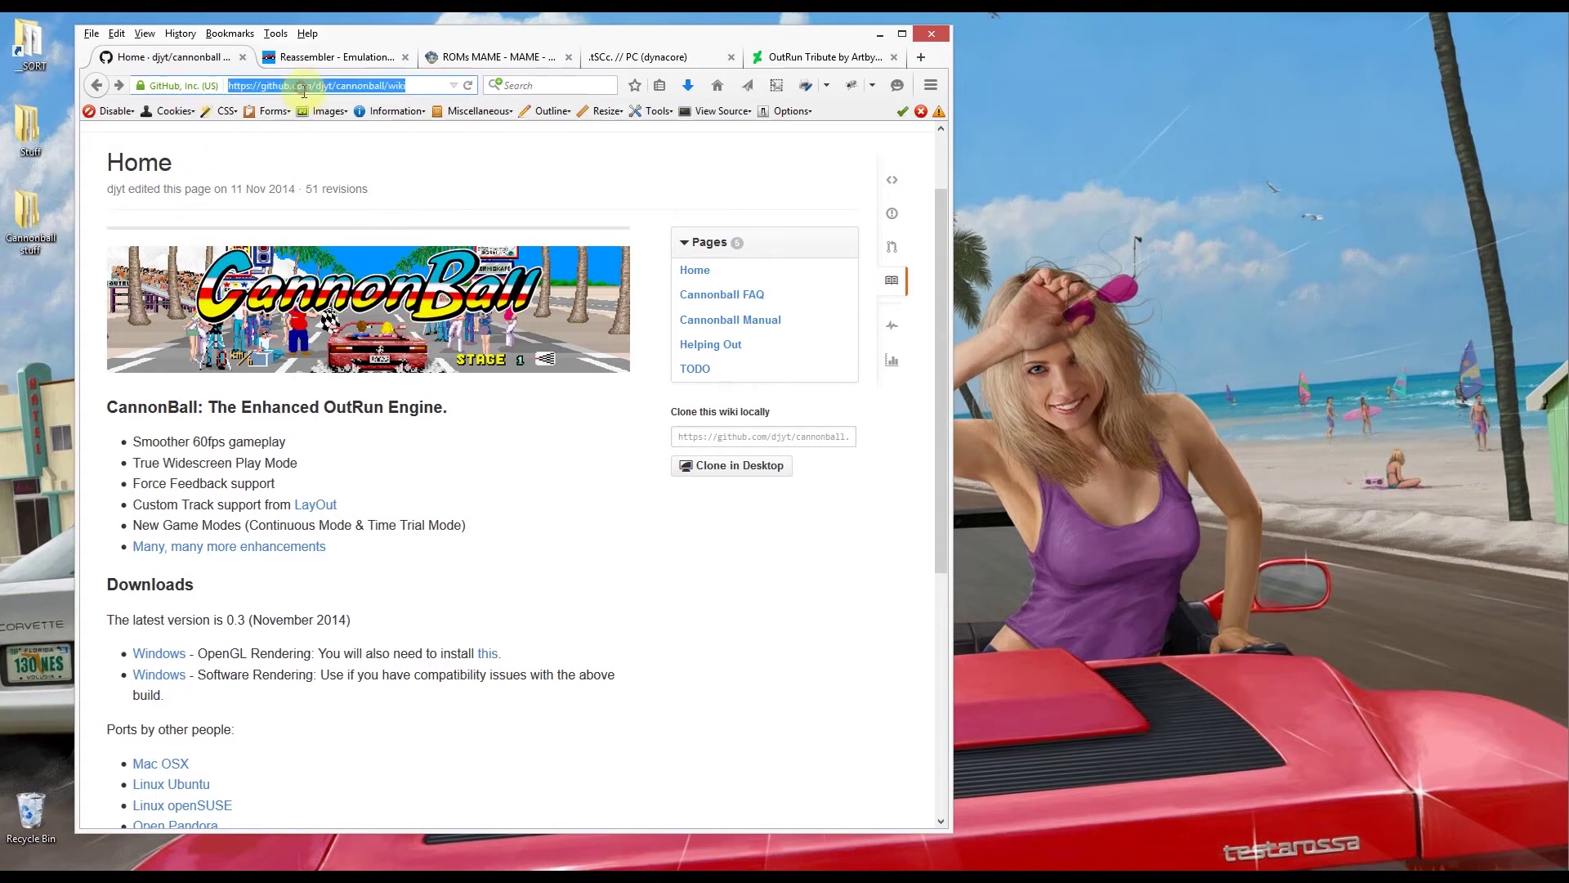
pyautogui.click(410, 85)
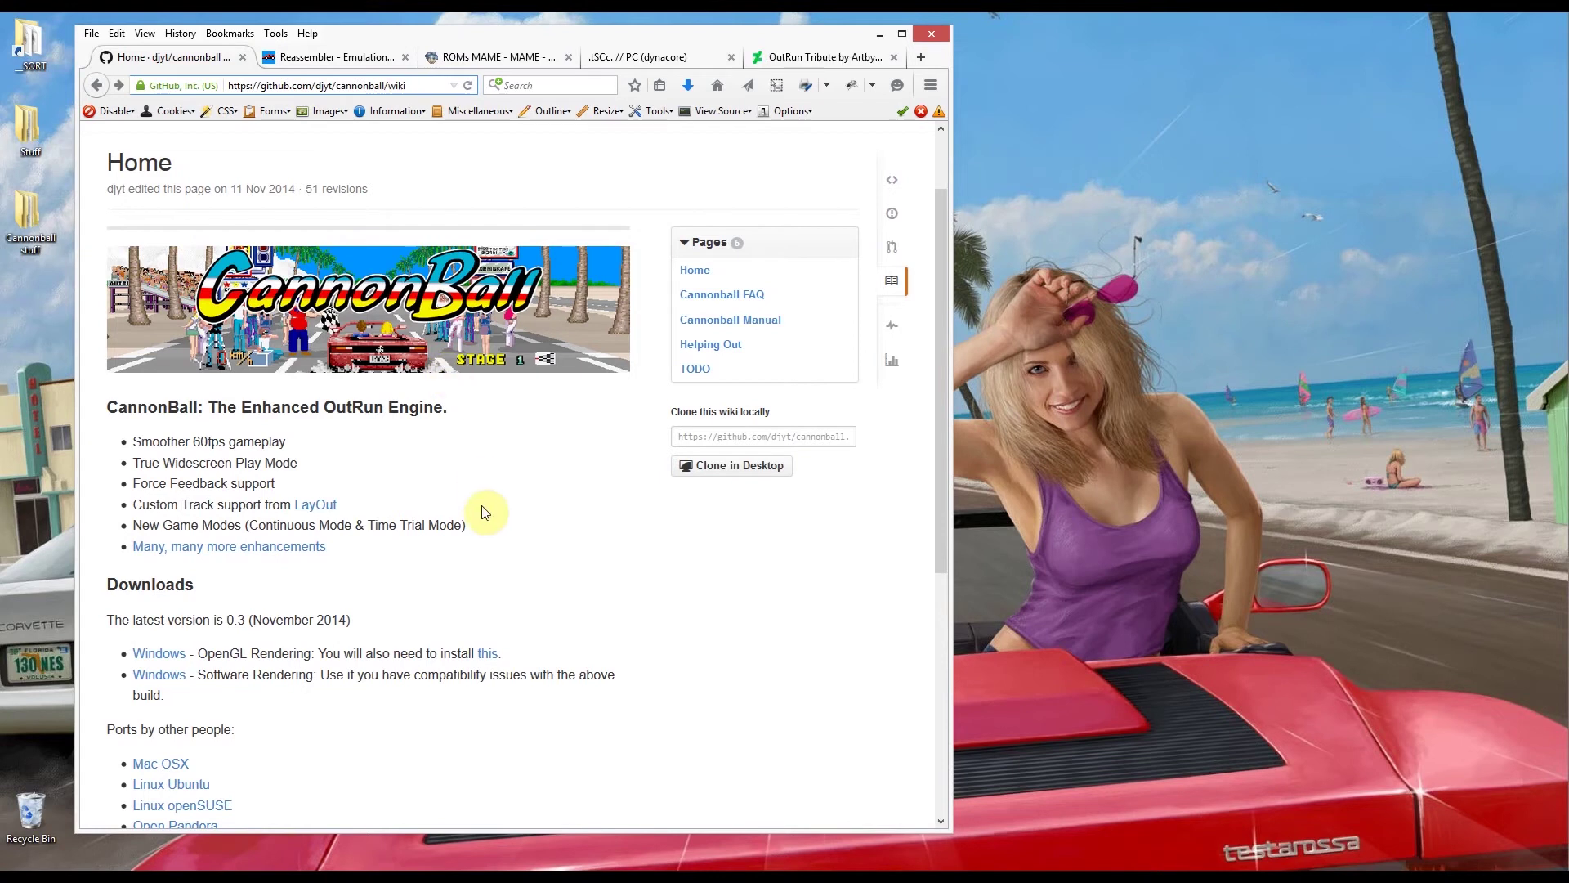
pyautogui.scroll(-3, 556, 572)
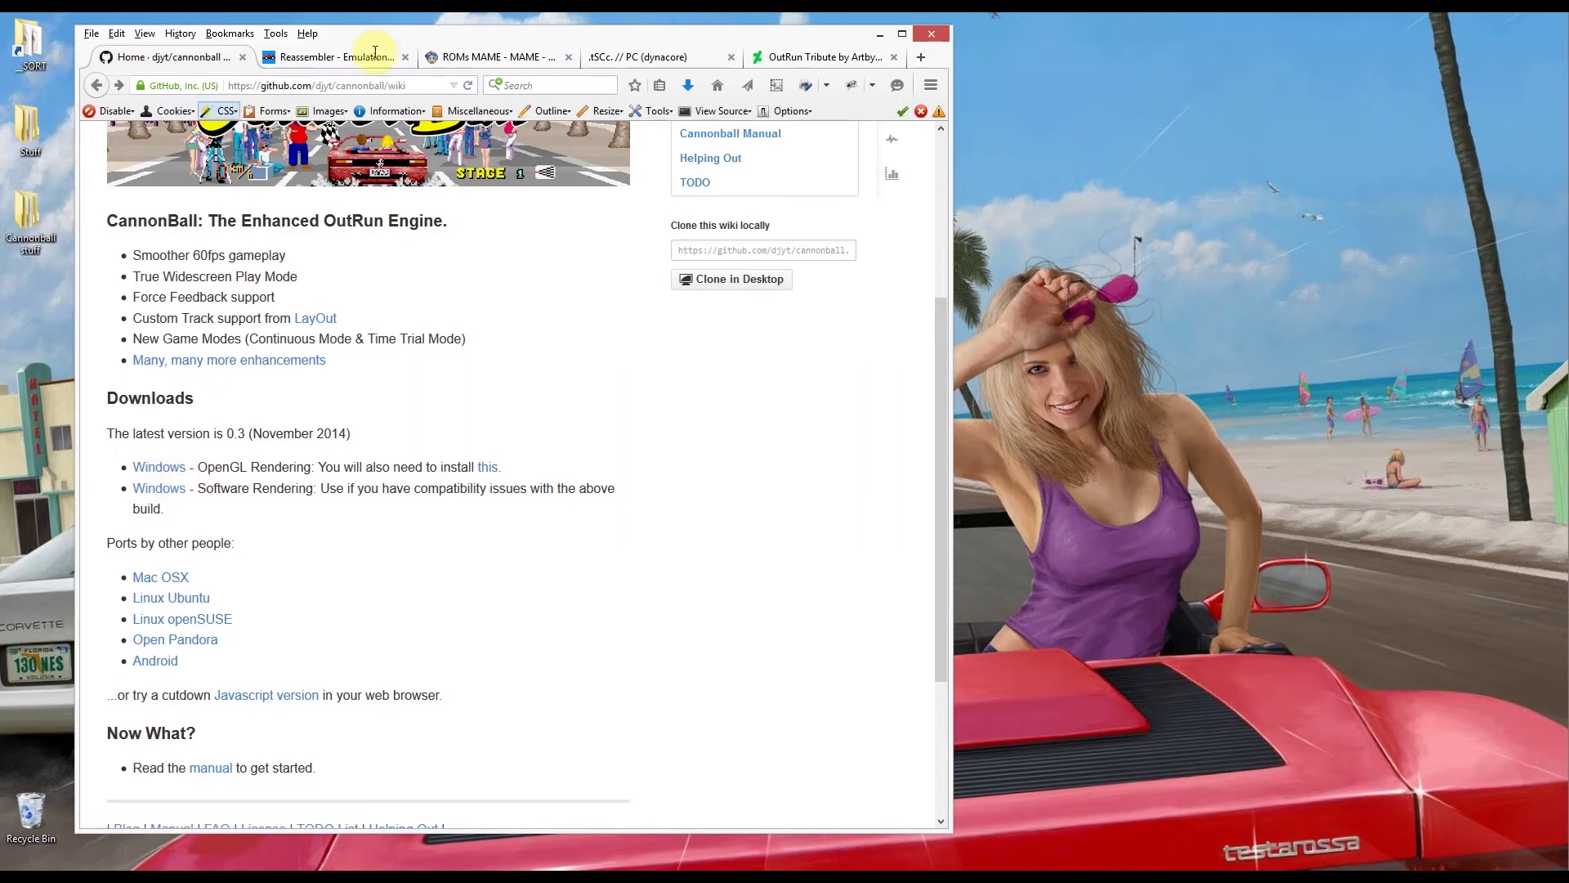
# Step: Open the Cannonball stuff folder from the desktop, shrink its window beside the browser, and select cannonball-v03-w32.zip
pyautogui.doubleClick(23, 217)
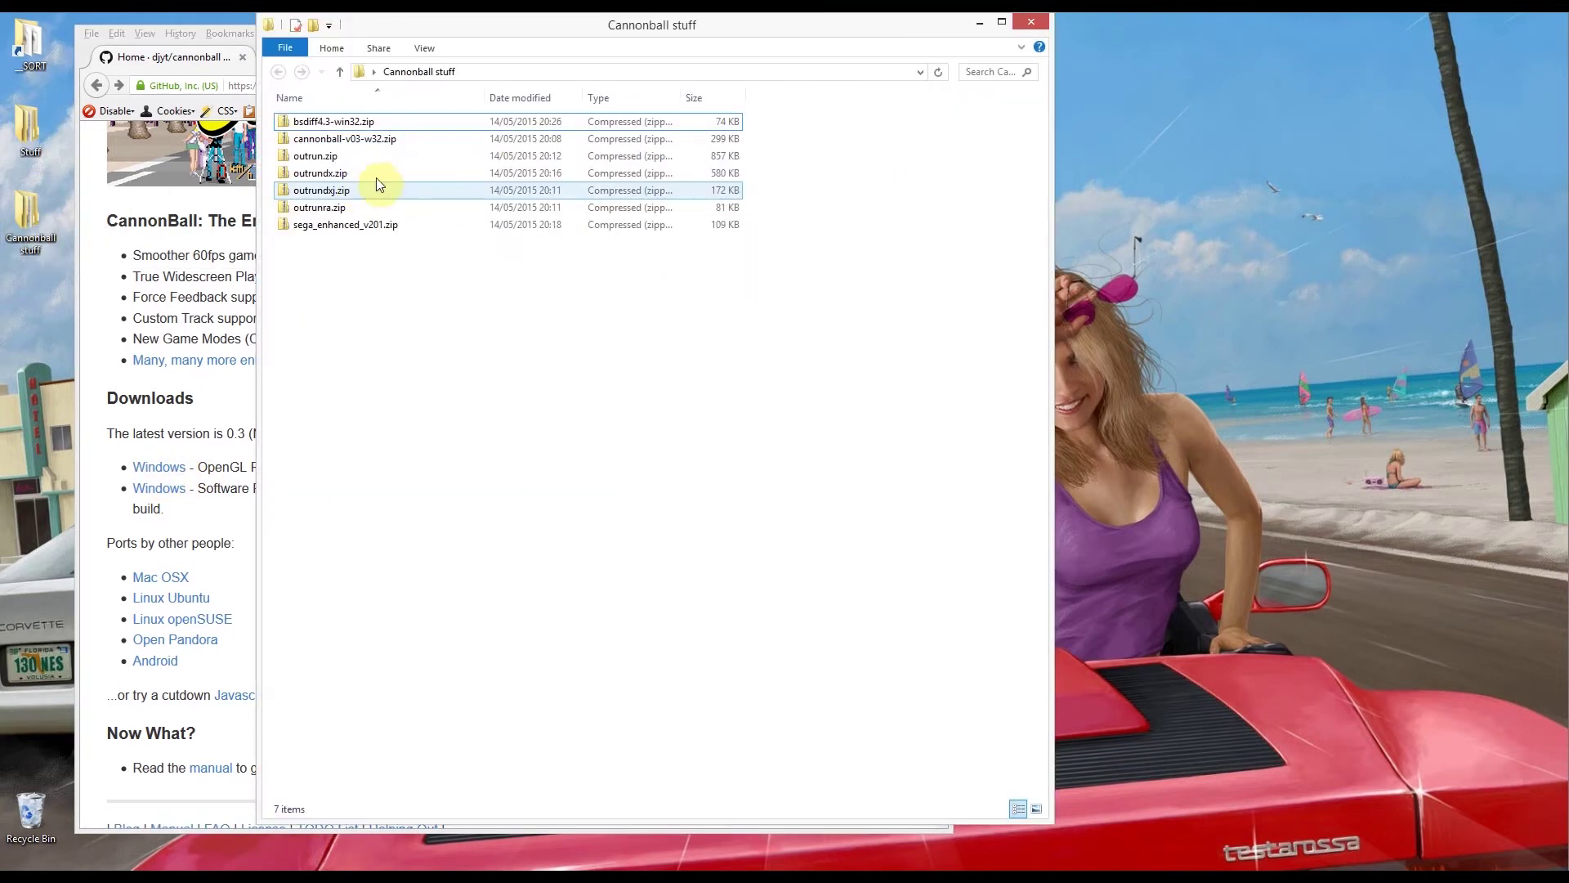
pyautogui.moveTo(1041, 817); pyautogui.dragTo(762, 372)
pyautogui.moveTo(437, 46); pyautogui.dragTo(1195, 530)
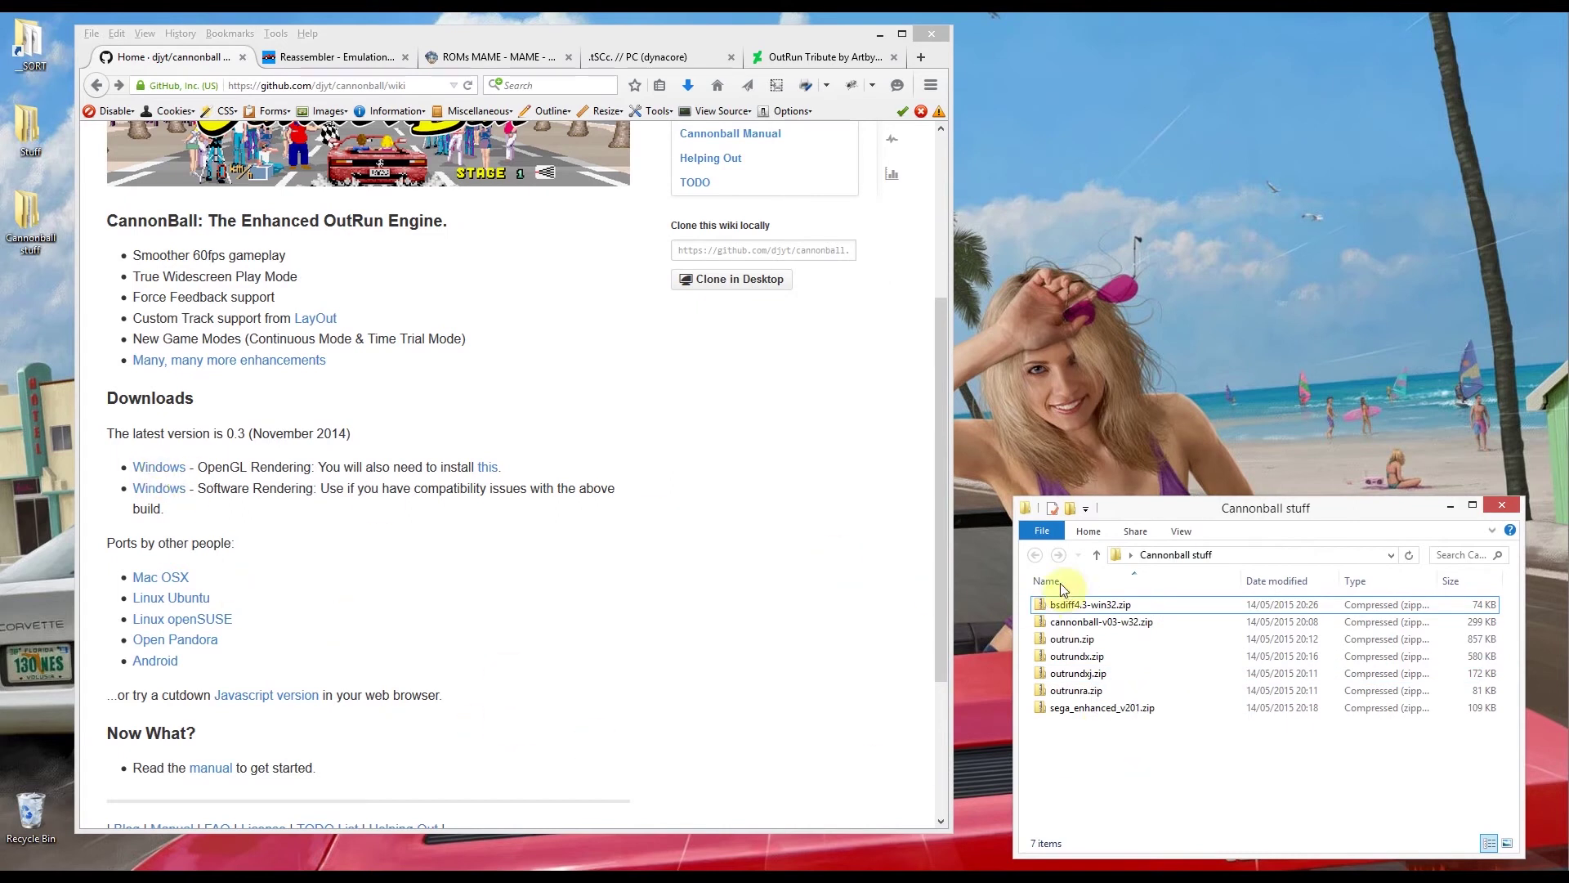
pyautogui.click(1091, 622)
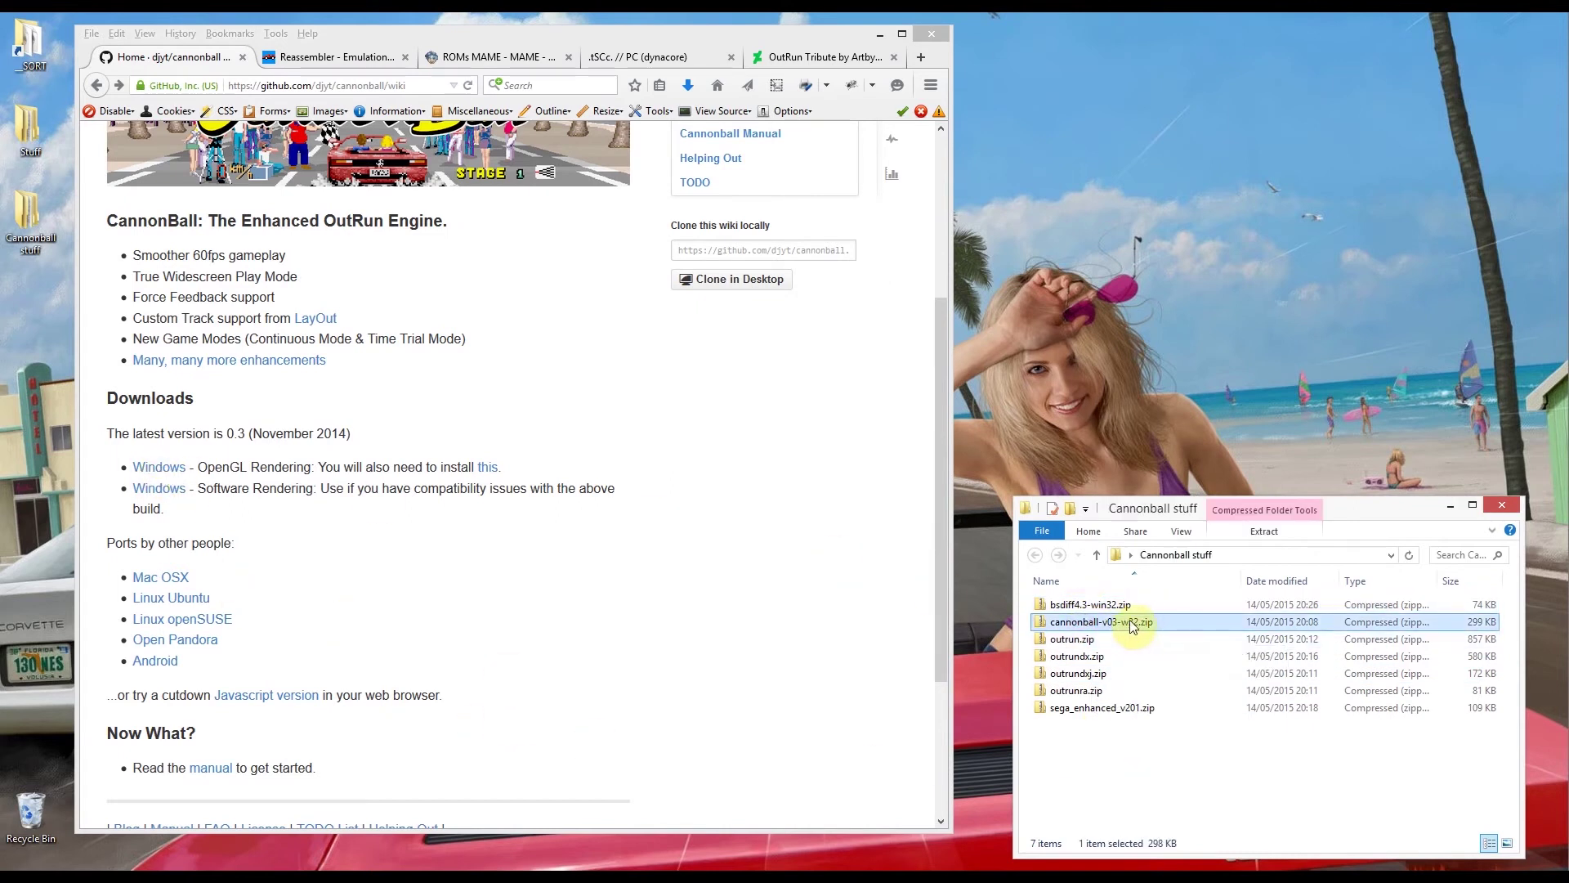
# Step: View the Visual C++ 2010 Redistributable download page linked from the CannonBall wiki and return to the wiki's beginning
pyautogui.click(734, 454)
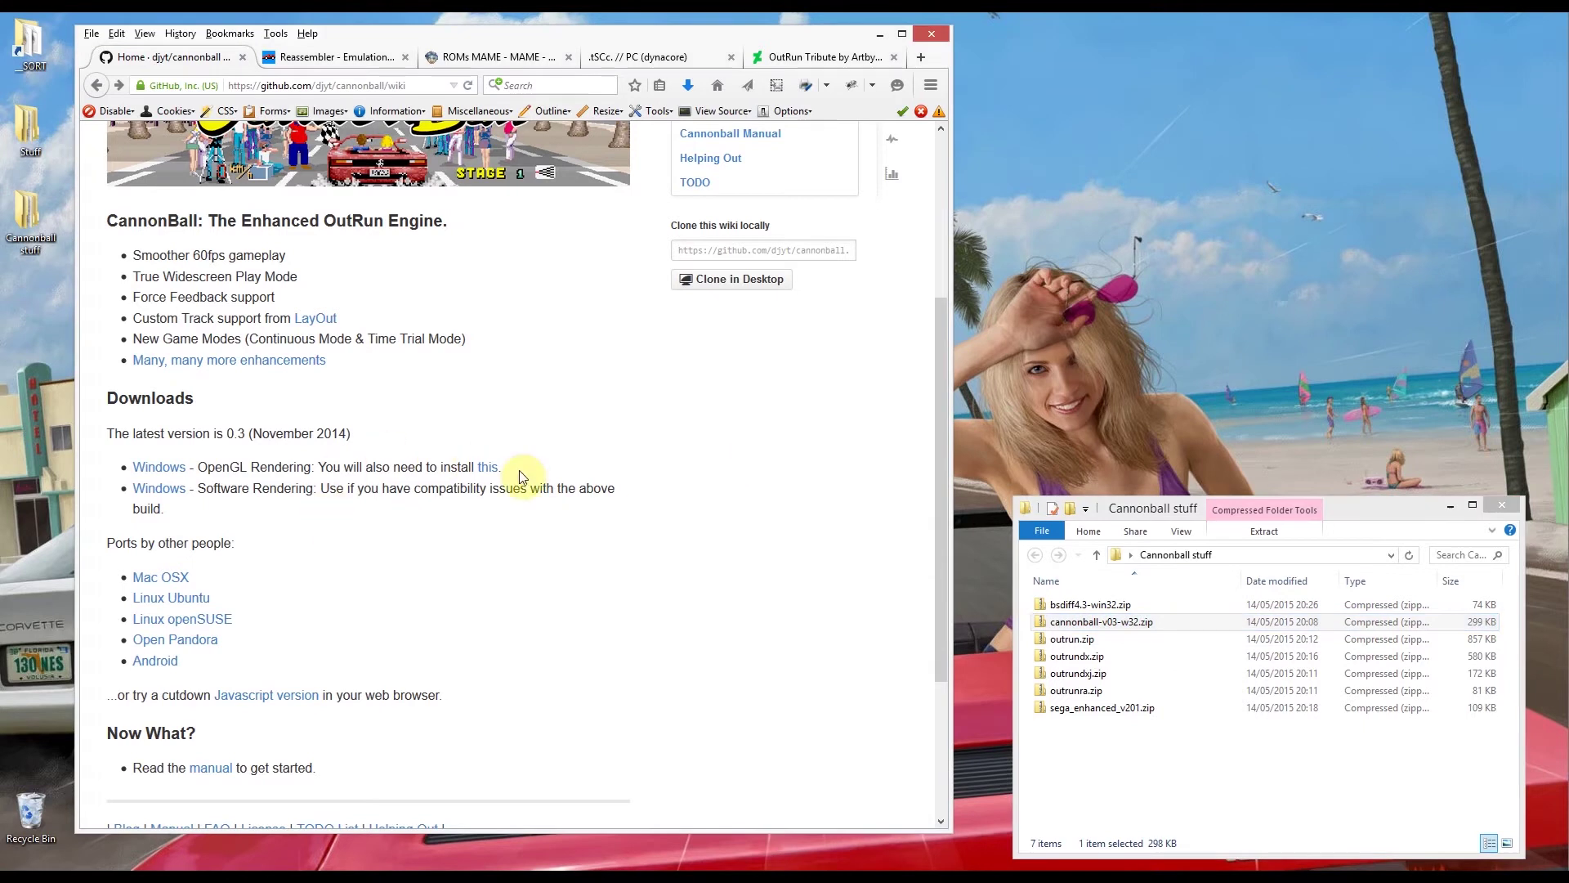
pyautogui.click(488, 470)
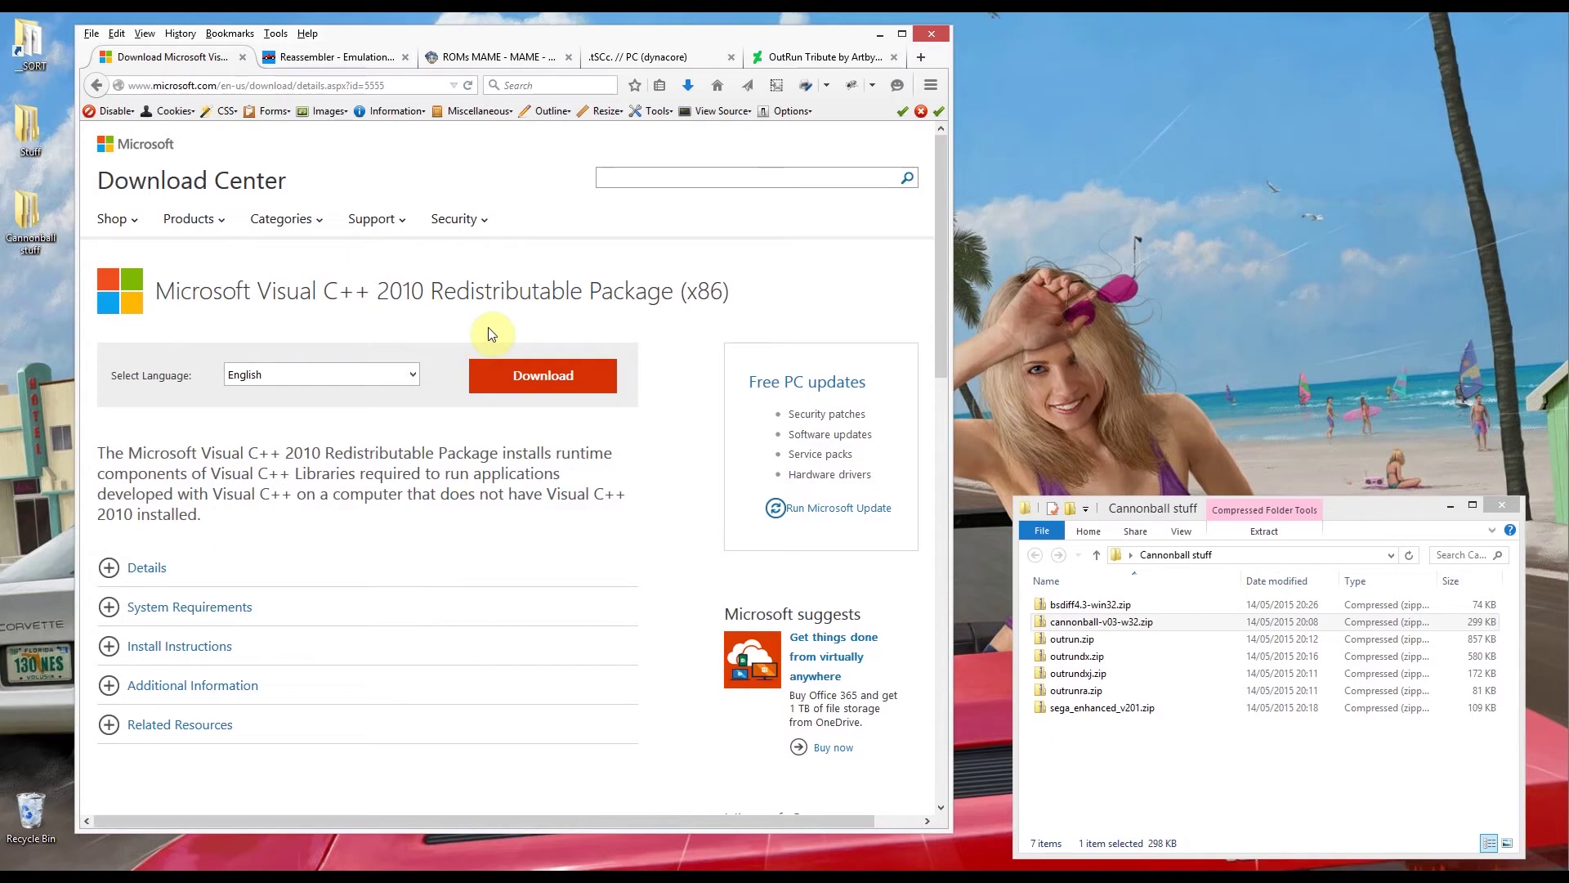
pyautogui.click(543, 385)
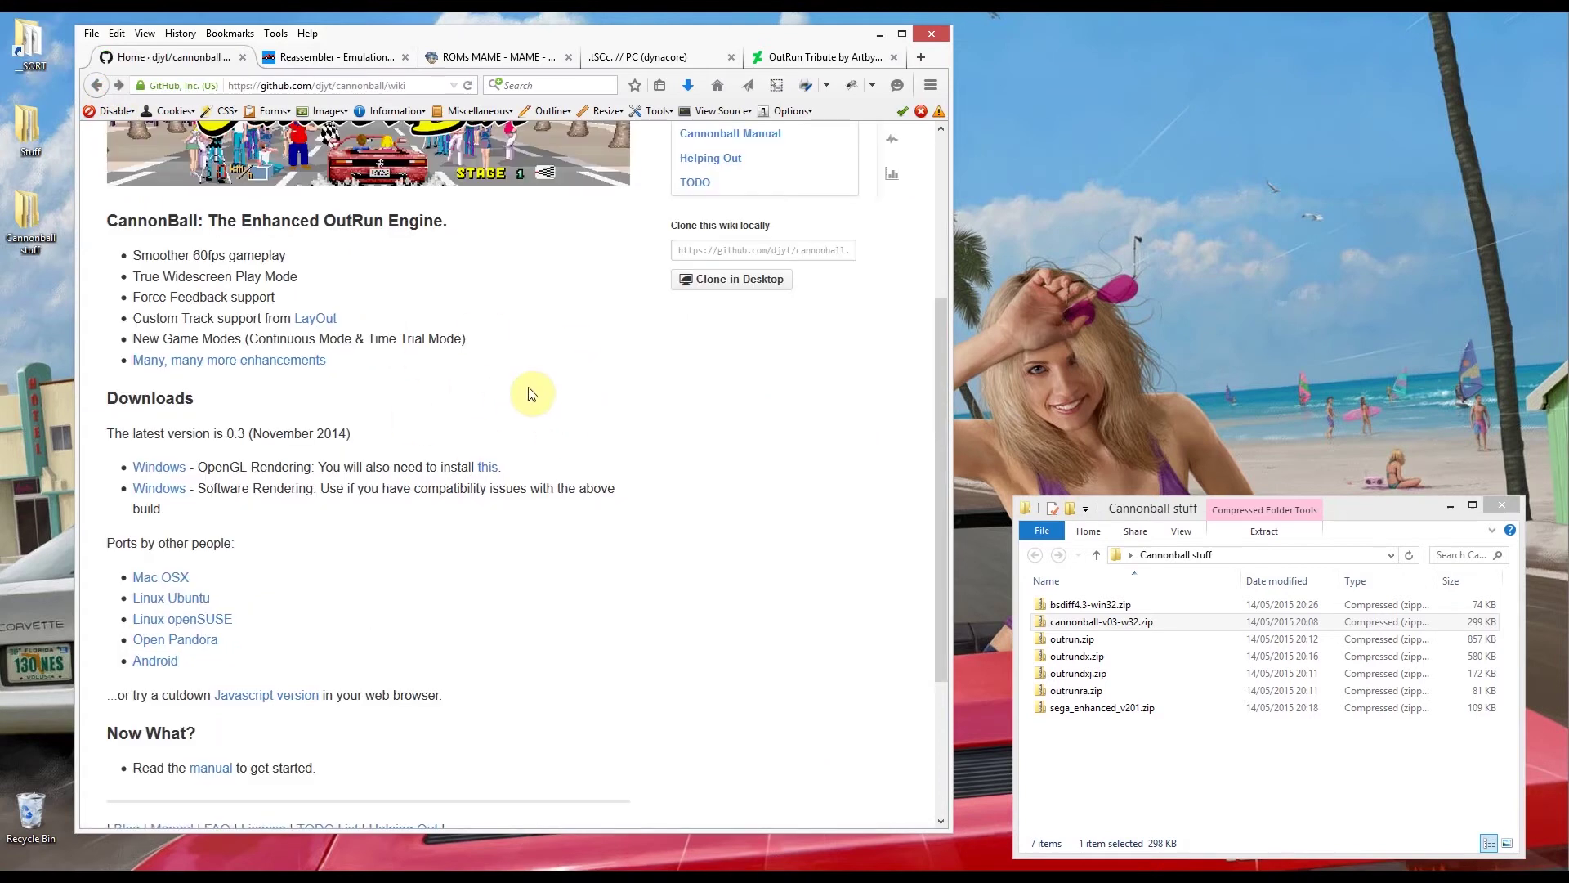
pyautogui.scroll(4, 488, 400)
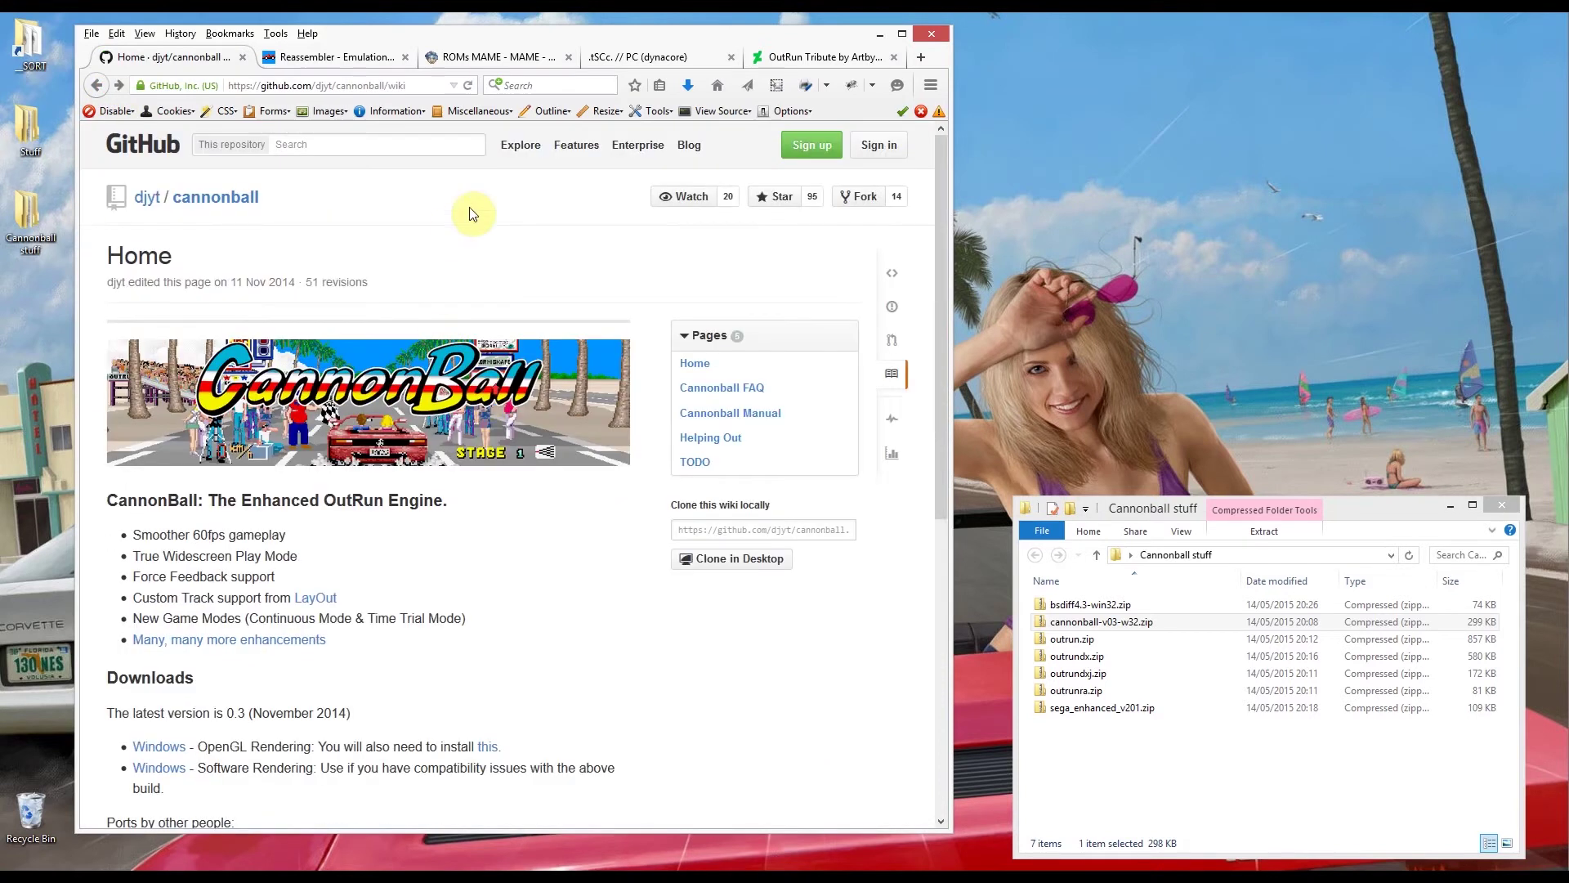
# Step: Examine the Sega Enhanced v2.0.1 article on the Reassembler blog and locate its download link
pyautogui.click(323, 59)
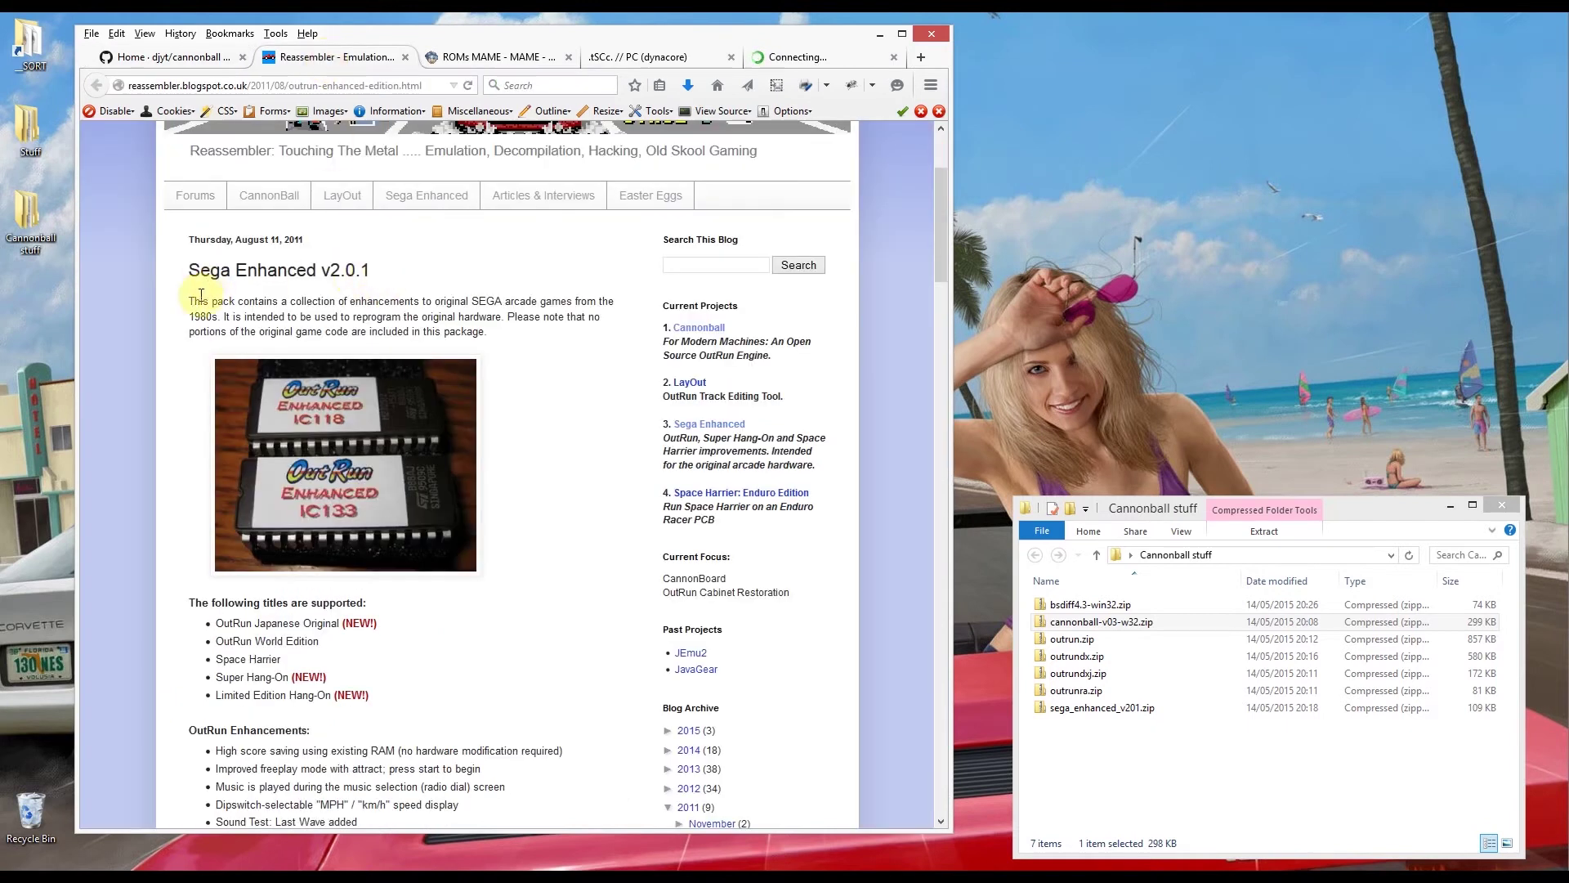
pyautogui.scroll(-4, 174, 481)
pyautogui.scroll(-12, 175, 384)
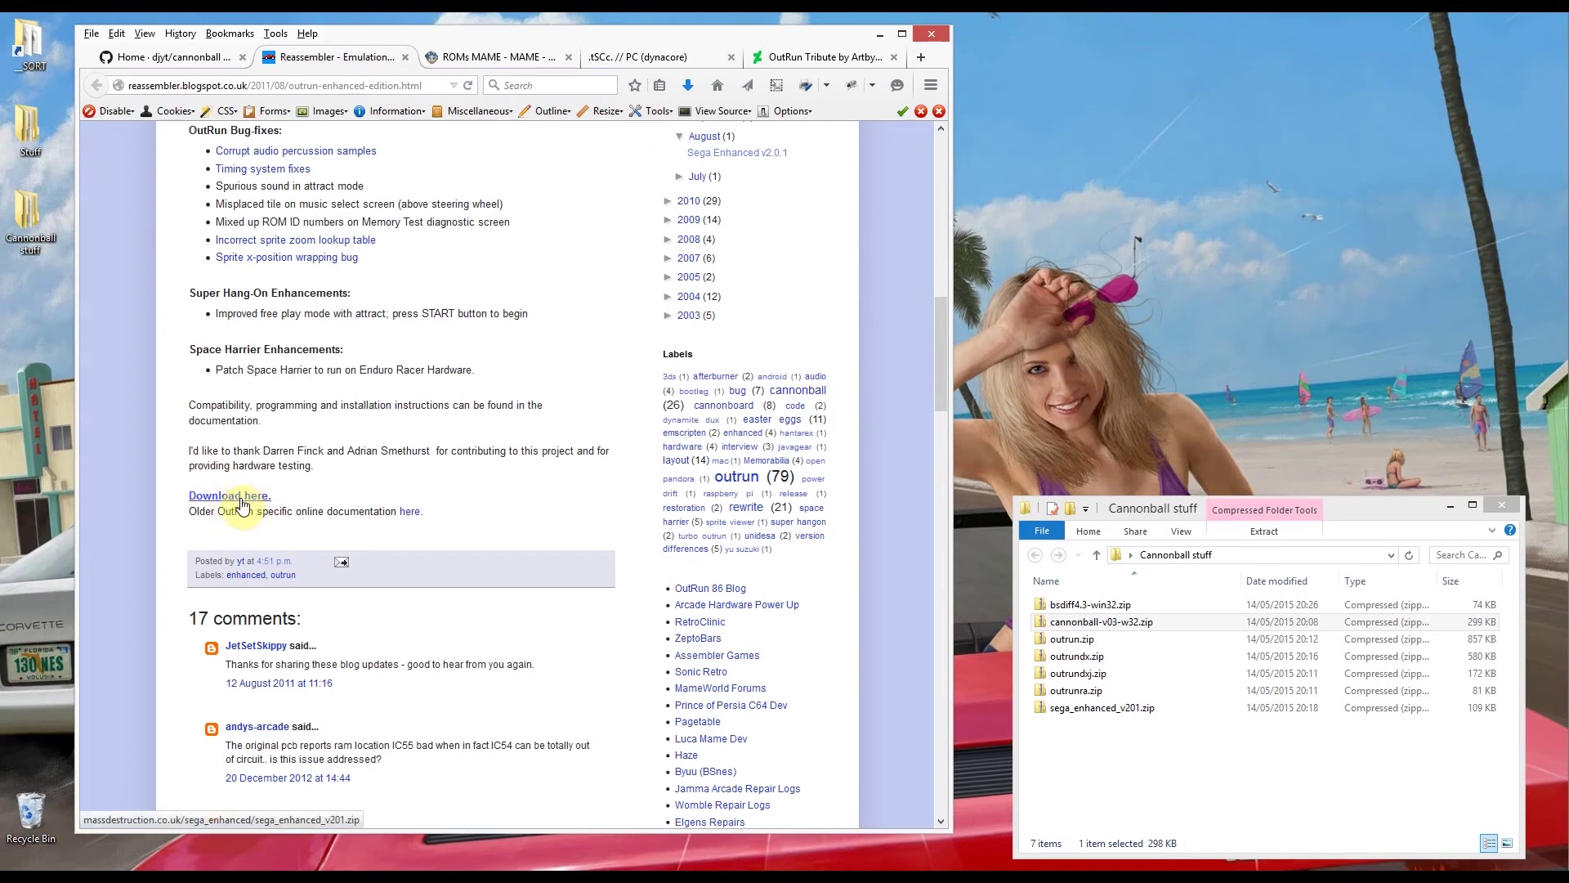
pyautogui.scroll(11, 447, 340)
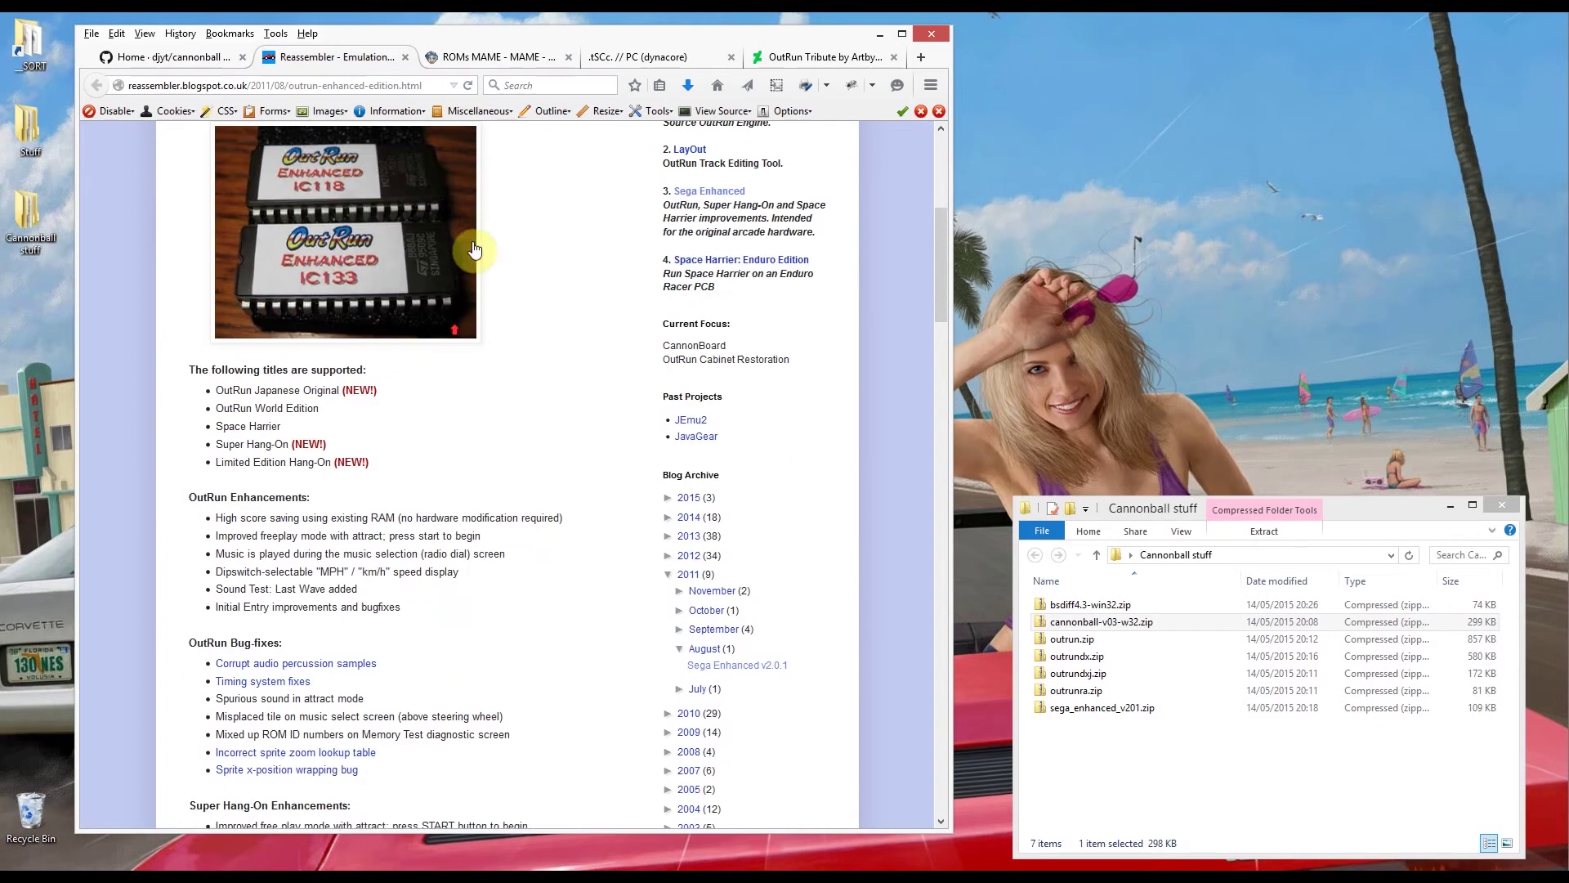
# Step: Show the planetemu MAME ROM list with the Out Run entries and highlight the page's address
pyautogui.click(491, 62)
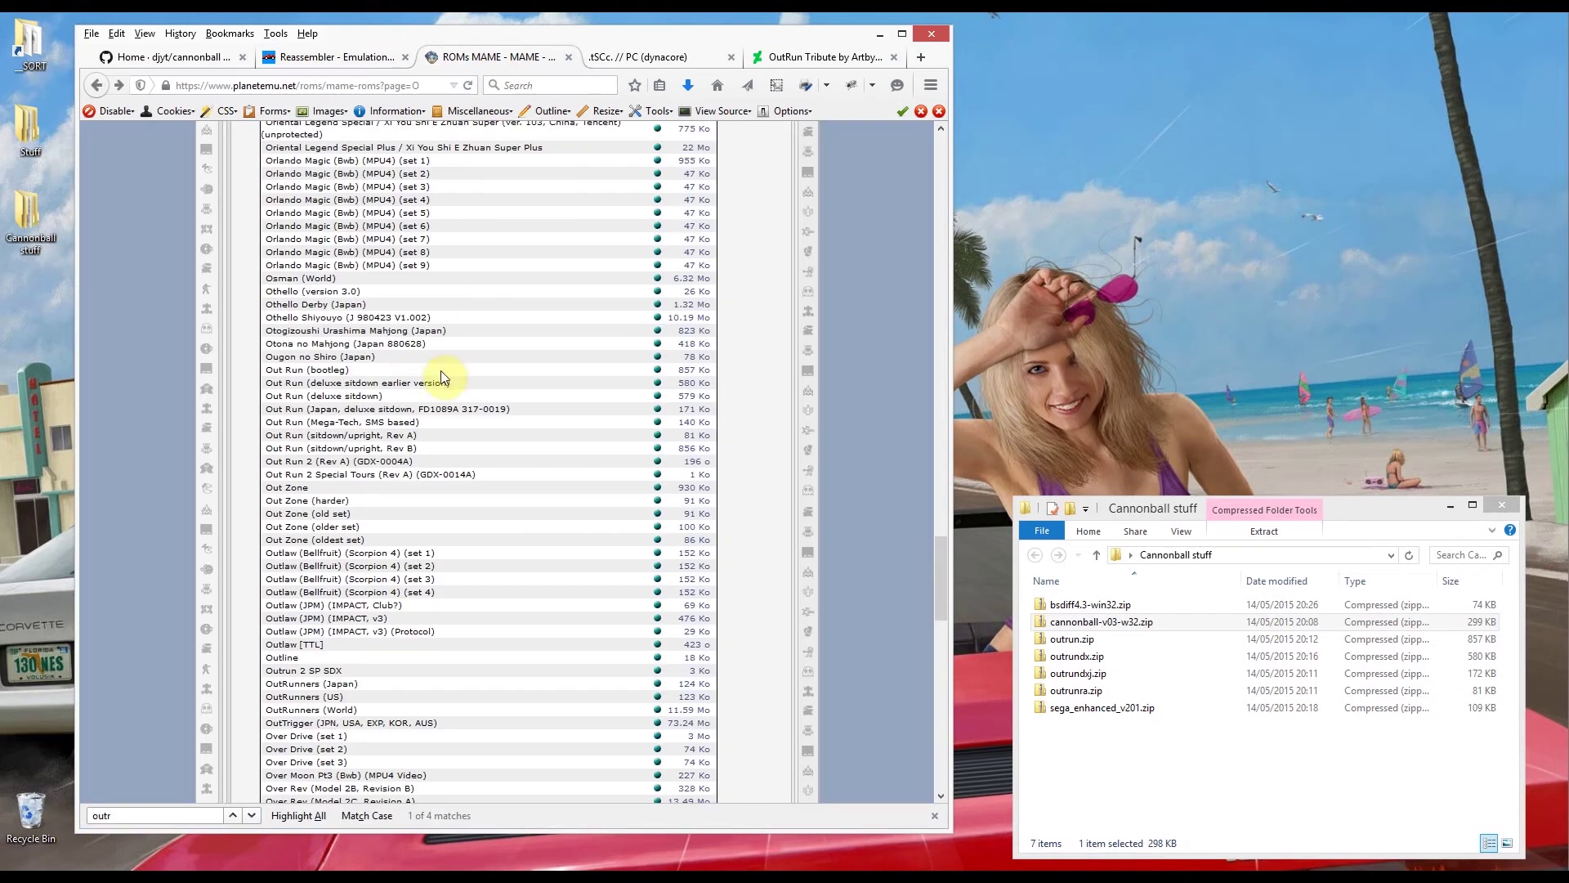
pyautogui.click(322, 85)
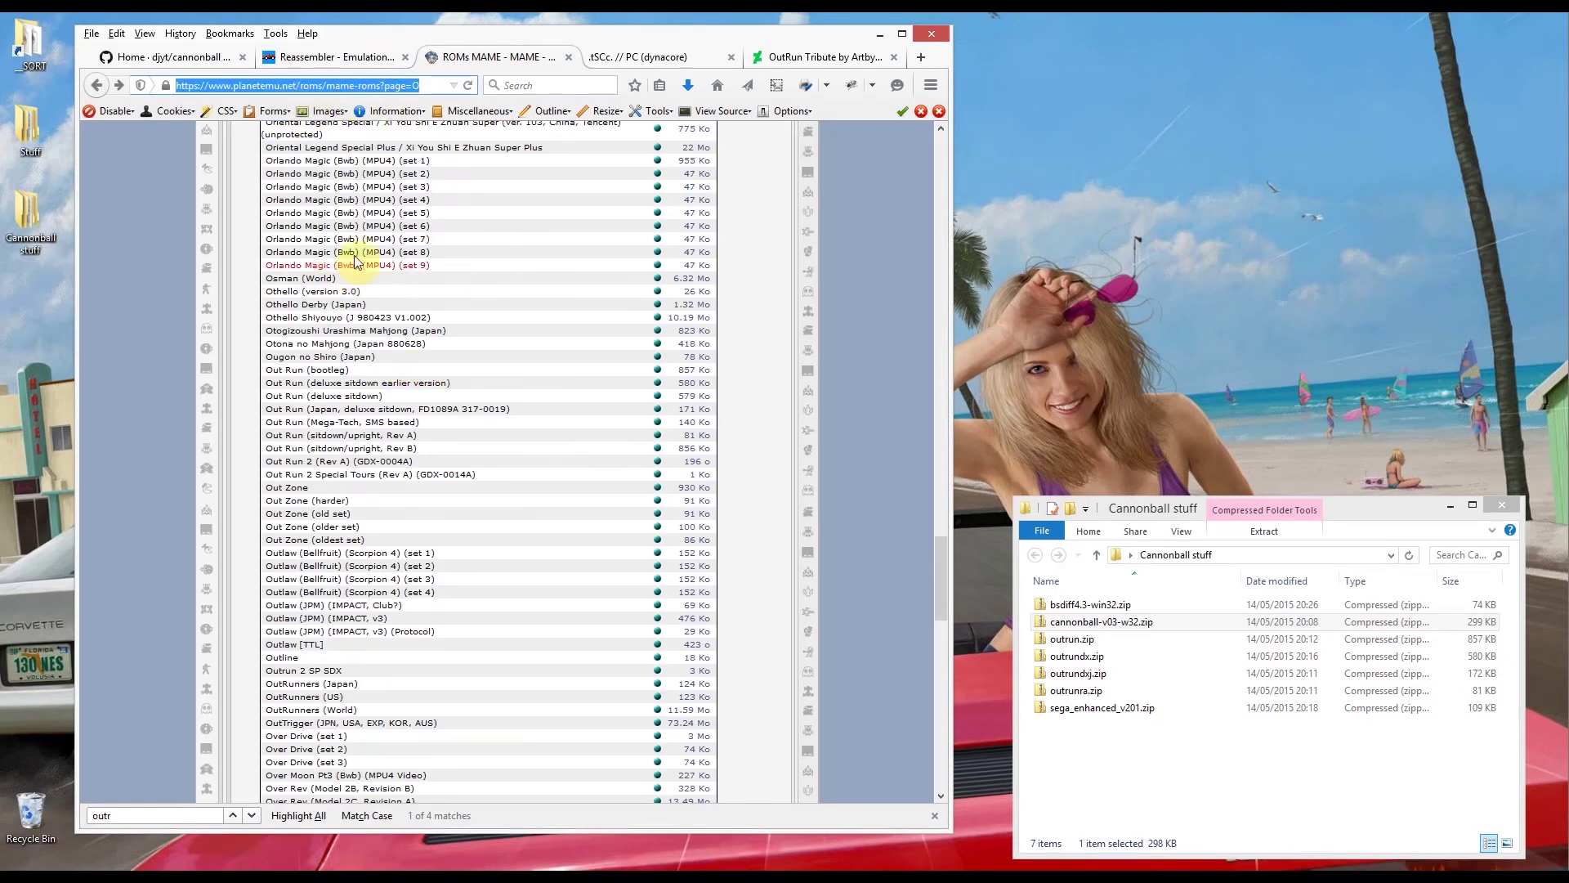
pyautogui.click(1155, 826)
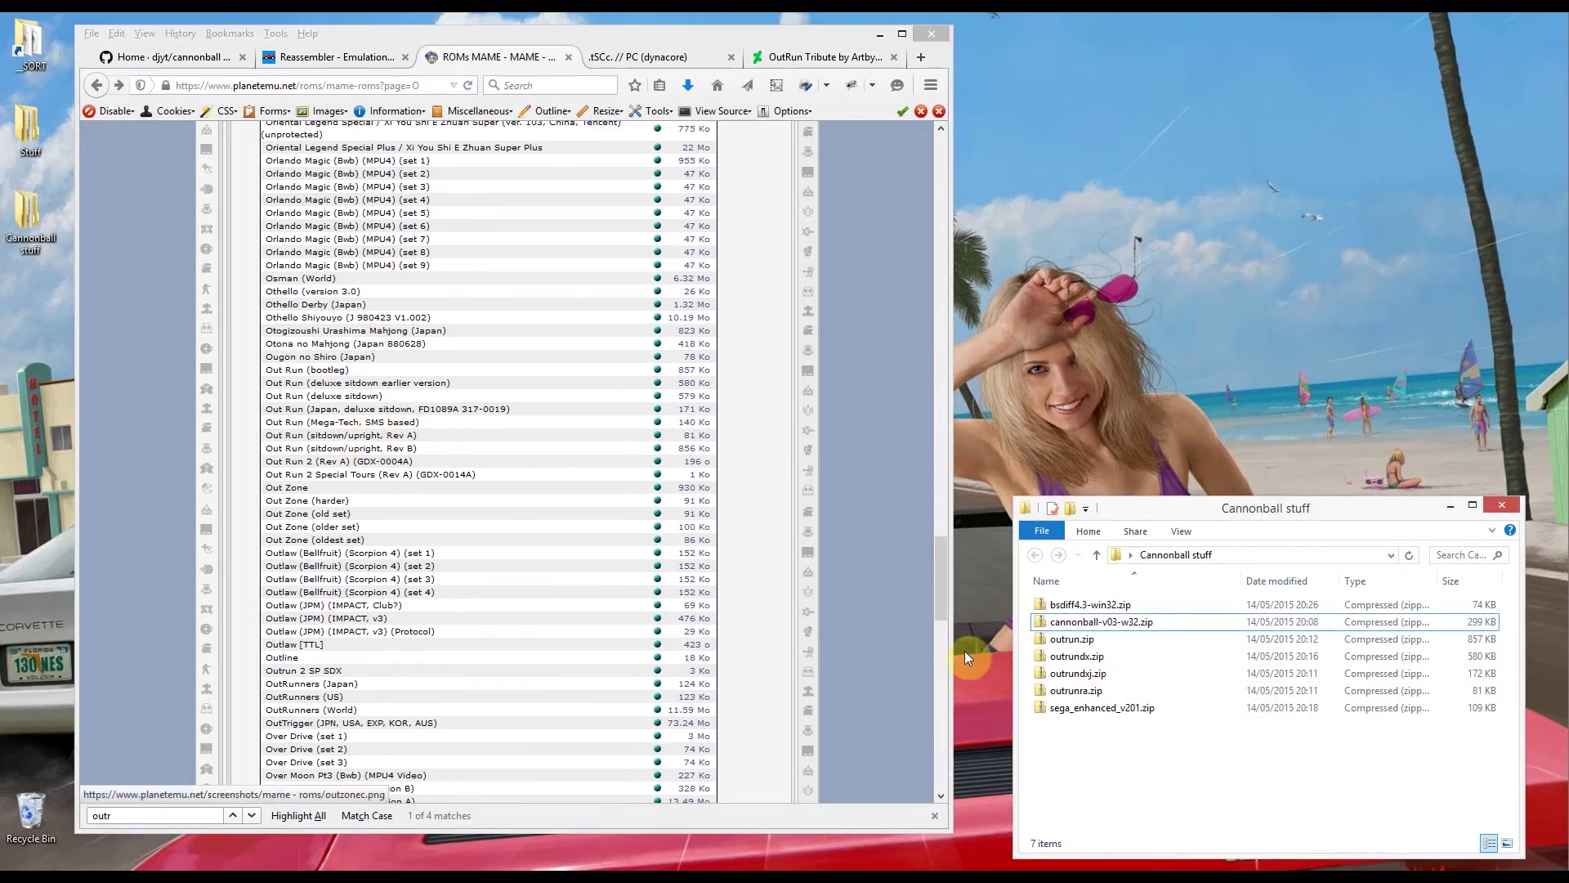
# Step: Highlight outrun.zip through outrunra.zip in the Cannonball stuff folder and compare them with the Out Run entries in the ROM list
pyautogui.click(1073, 639)
pyautogui.keyDown('shift'); pyautogui.click(1077, 692); pyautogui.keyUp('shift')
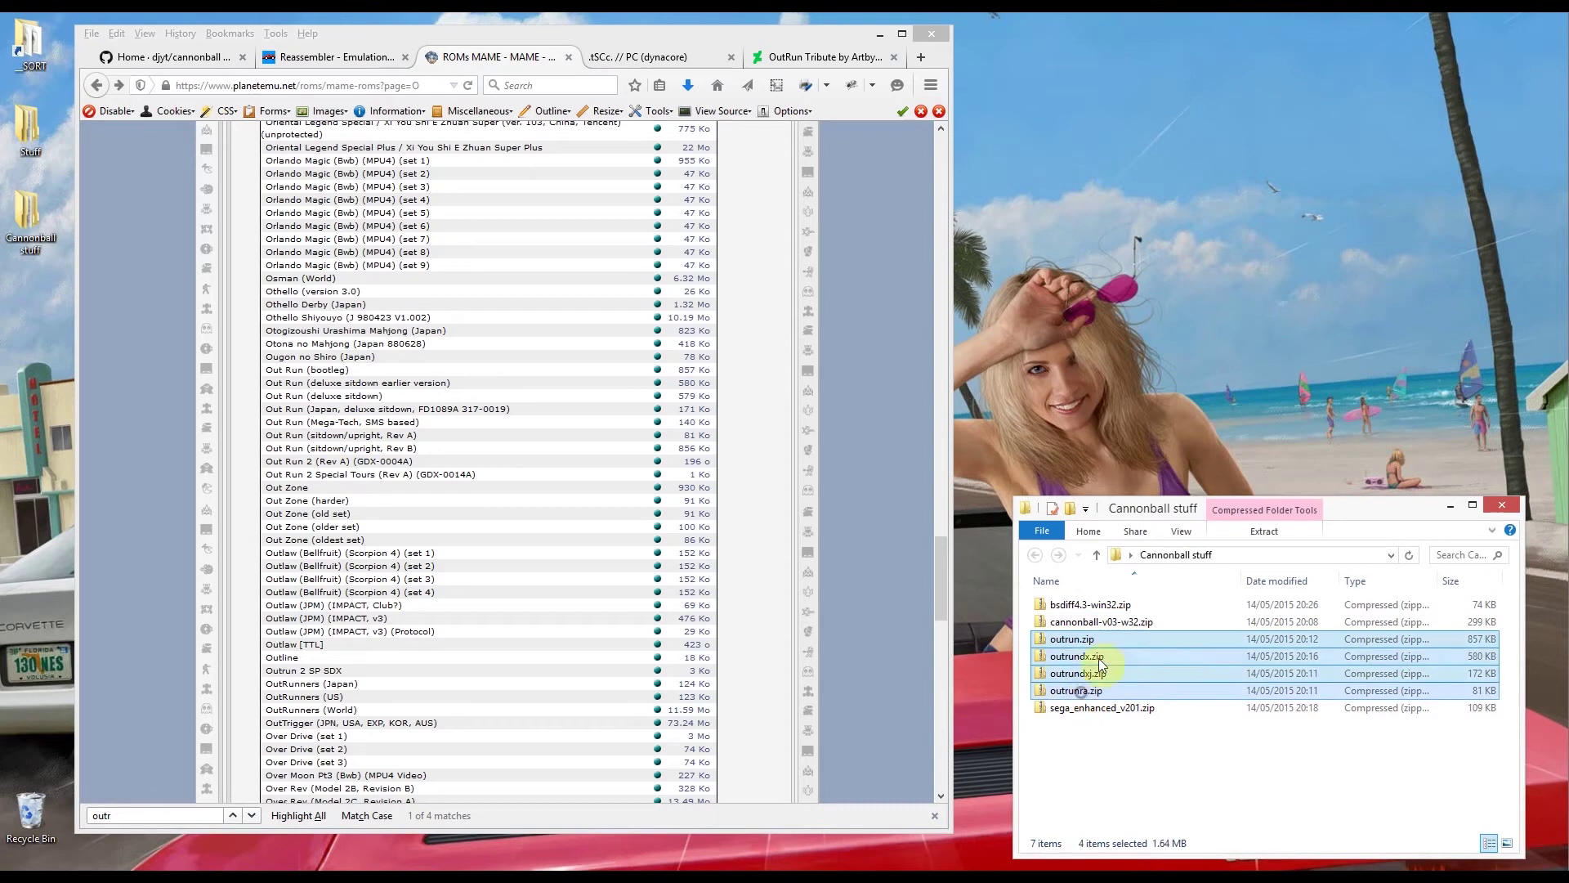
pyautogui.click(234, 379)
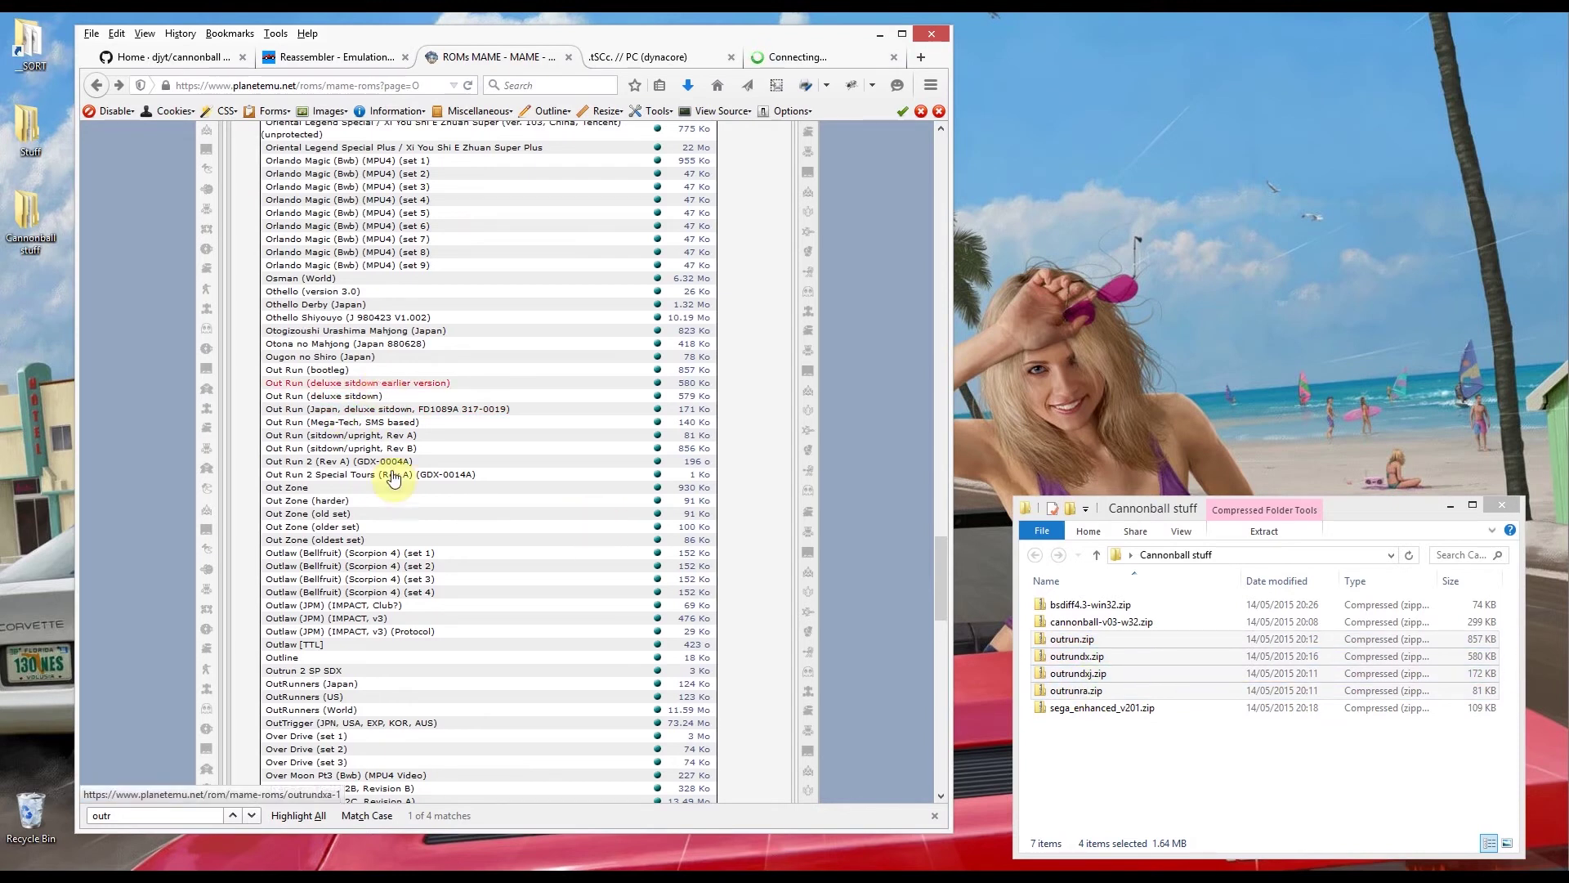
pyautogui.click(1068, 744)
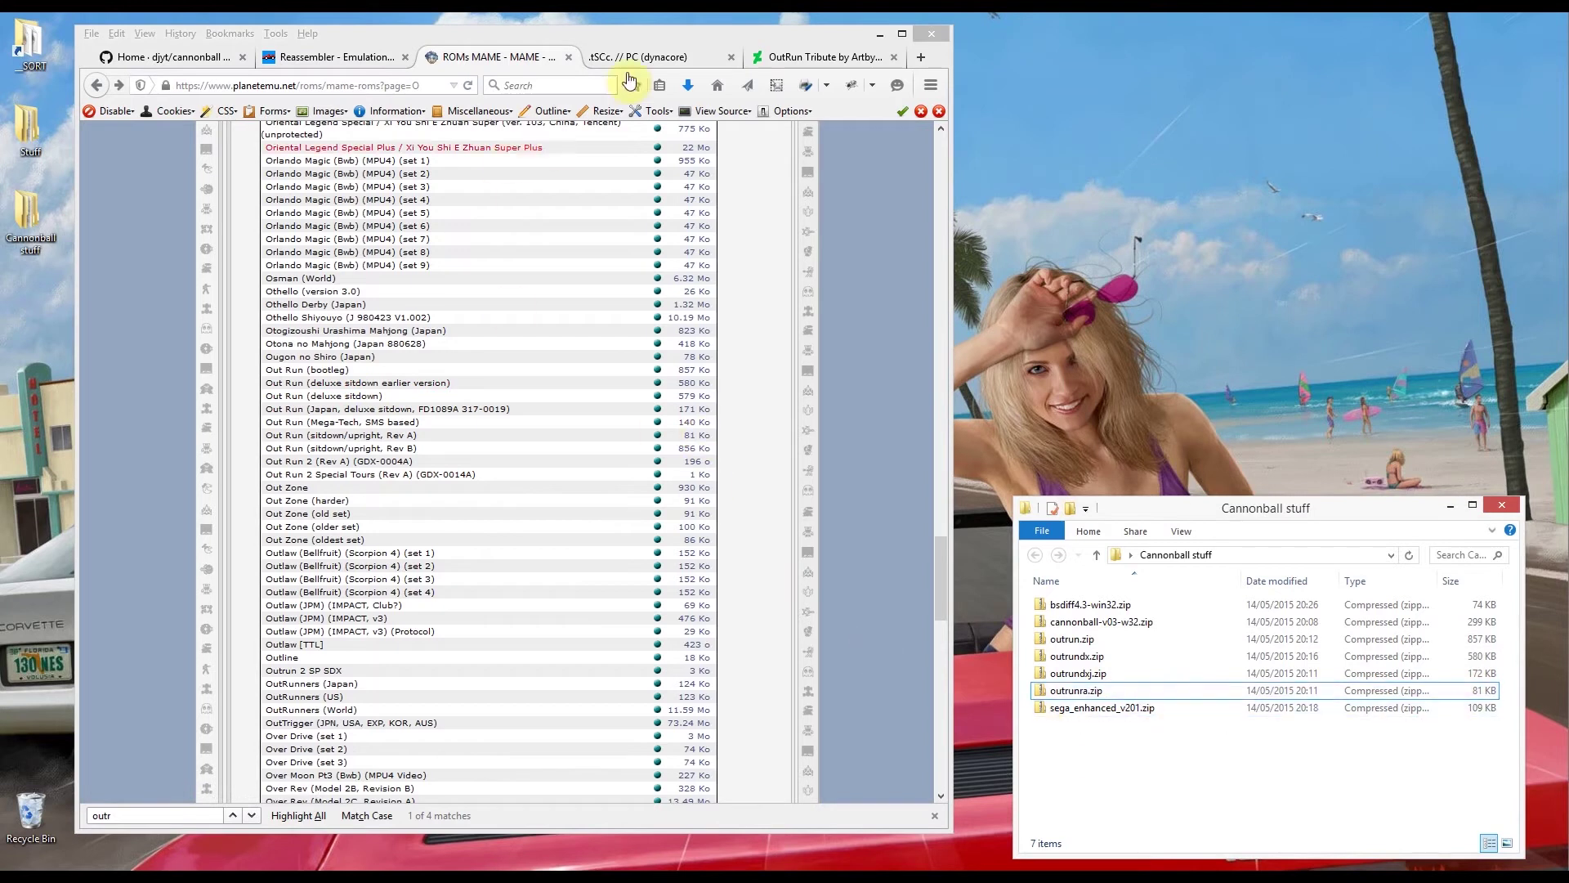
# Step: Read the description of the bsdiff/bspatch binary patch utility and locate its Win32 download link
pyautogui.click(658, 57)
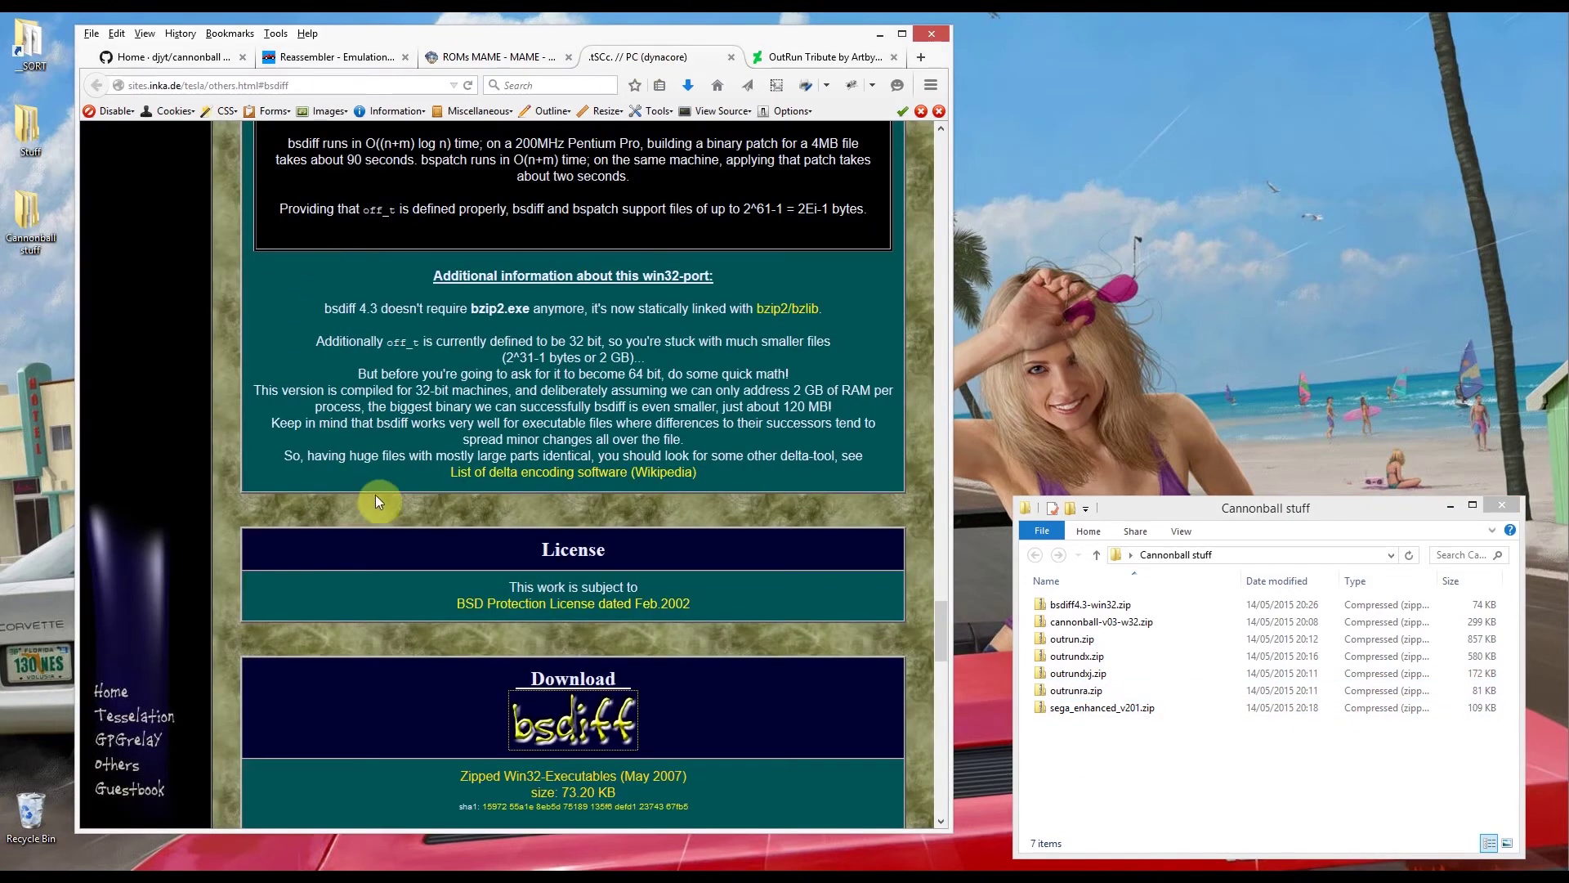
pyautogui.scroll(6, 396, 455)
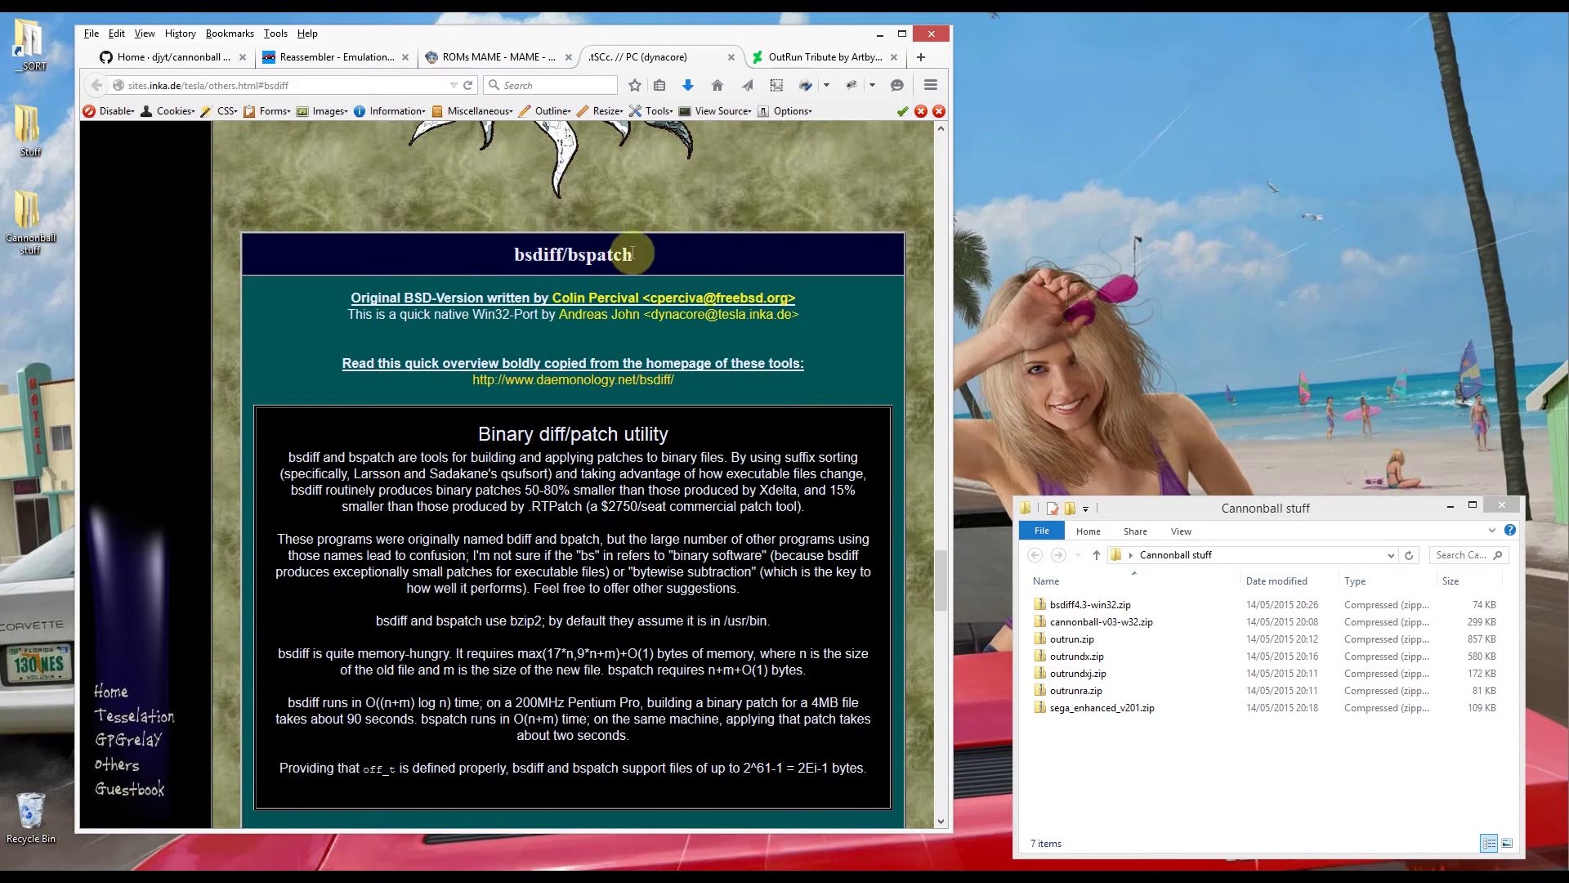
pyautogui.doubleClick(605, 254)
pyautogui.scroll(-1, 448, 477)
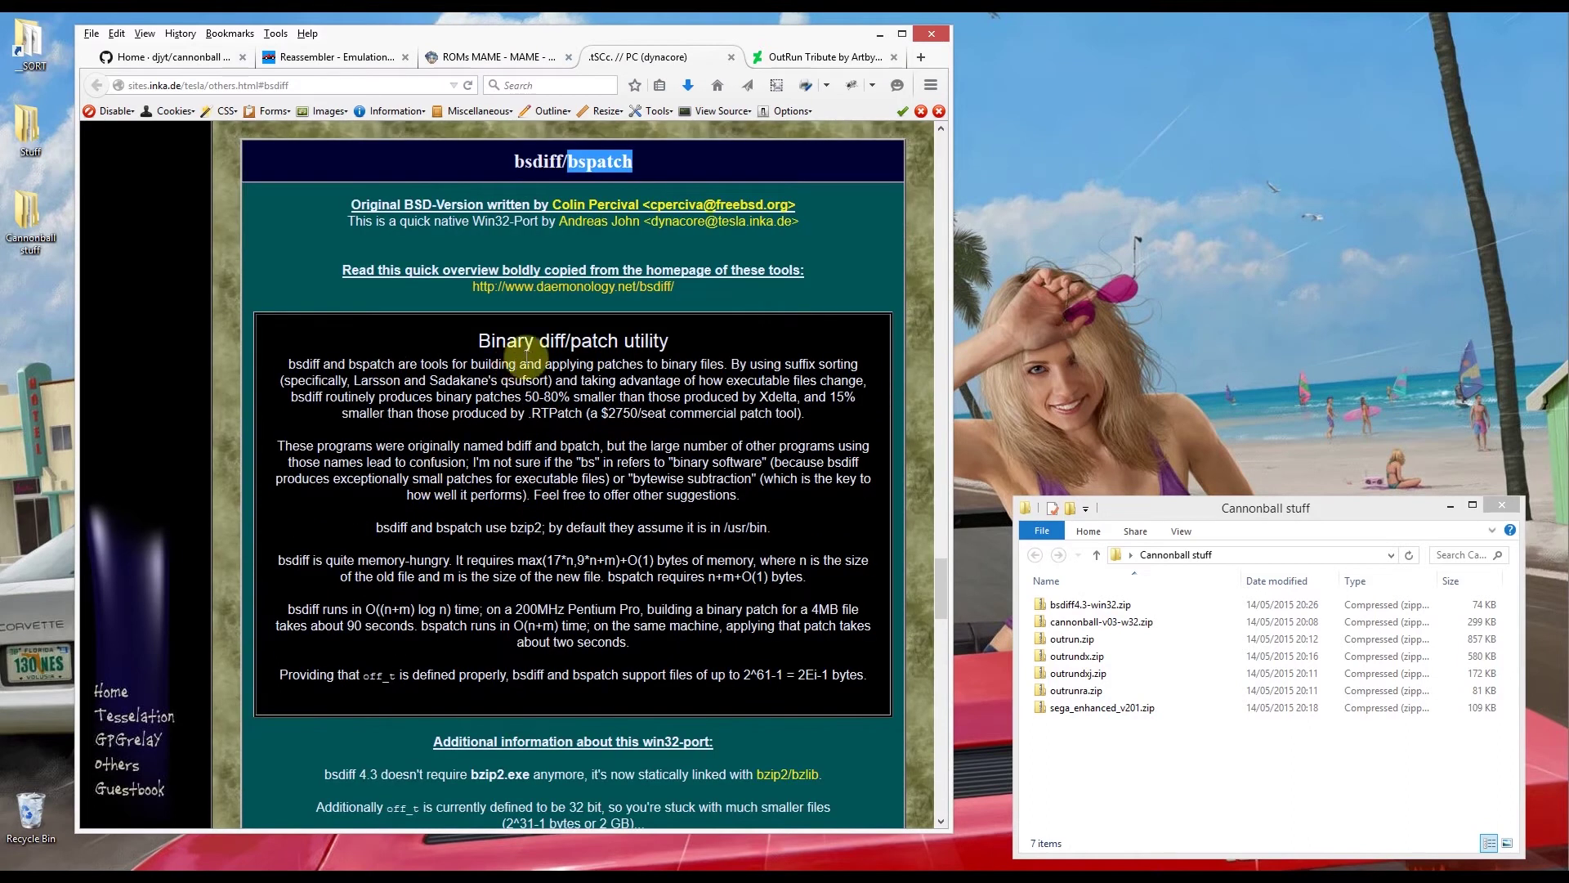
pyautogui.moveTo(539, 340); pyautogui.dragTo(623, 340)
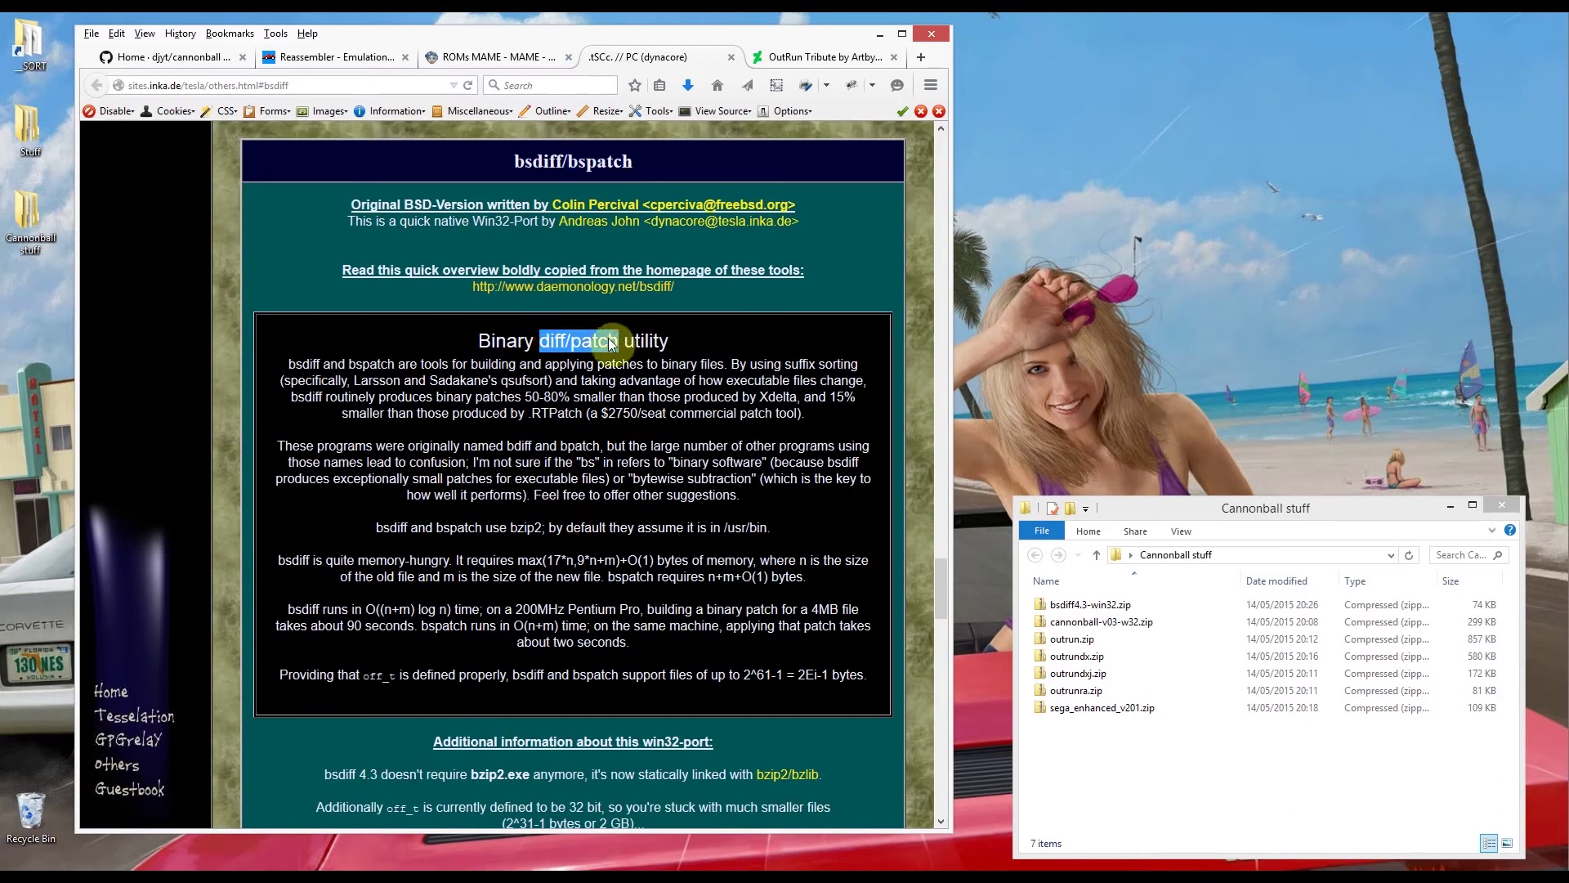
pyautogui.scroll(-2, 505, 488)
pyautogui.scroll(-3, 505, 488)
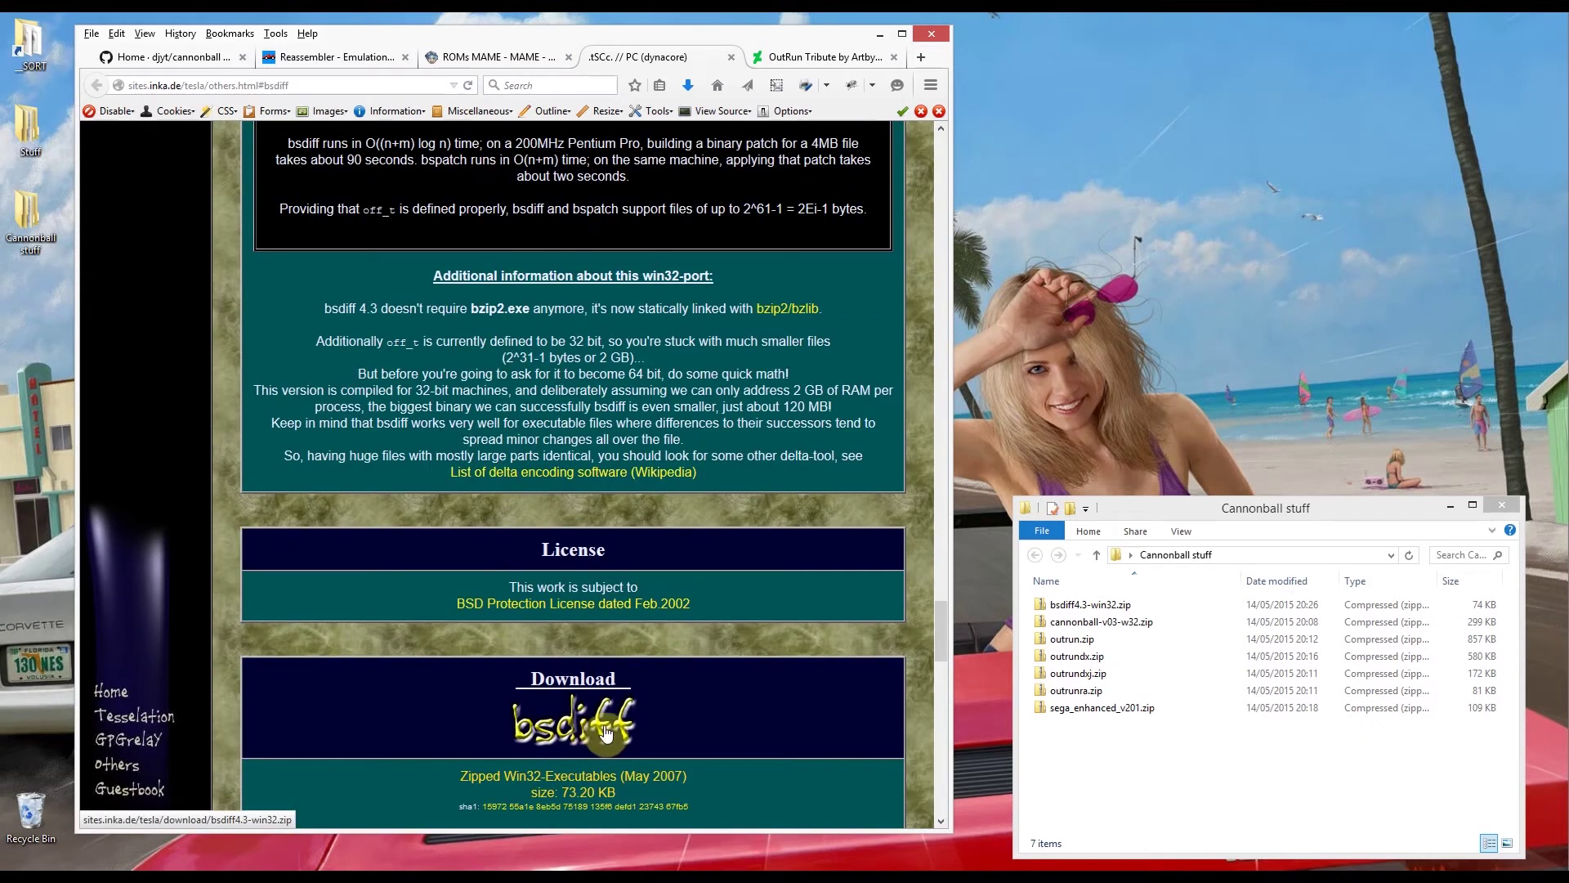
# Step: Go through the downloaded archives in the Cannonball stuff folder one by one, from bsdiff4.3-win32.zip to sega_enhanced_v201.zip
pyautogui.click(1066, 605)
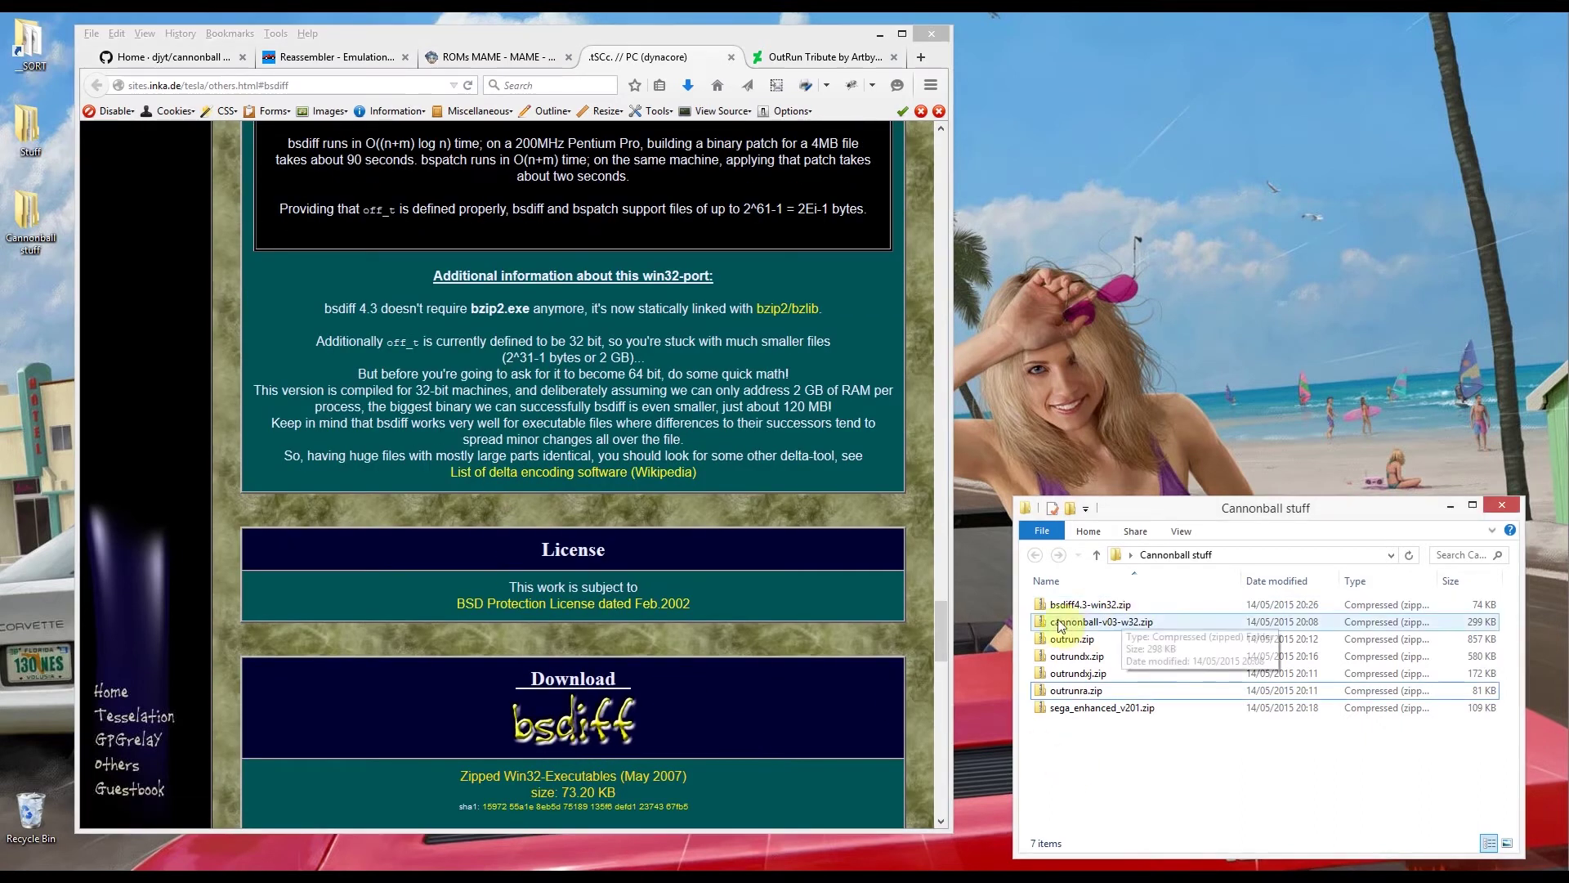
pyautogui.click(1073, 605)
pyautogui.press('Down')
pyautogui.press('Down')
pyautogui.press('Down')
pyautogui.press('Down')
pyautogui.press('Down')
pyautogui.press('Down')
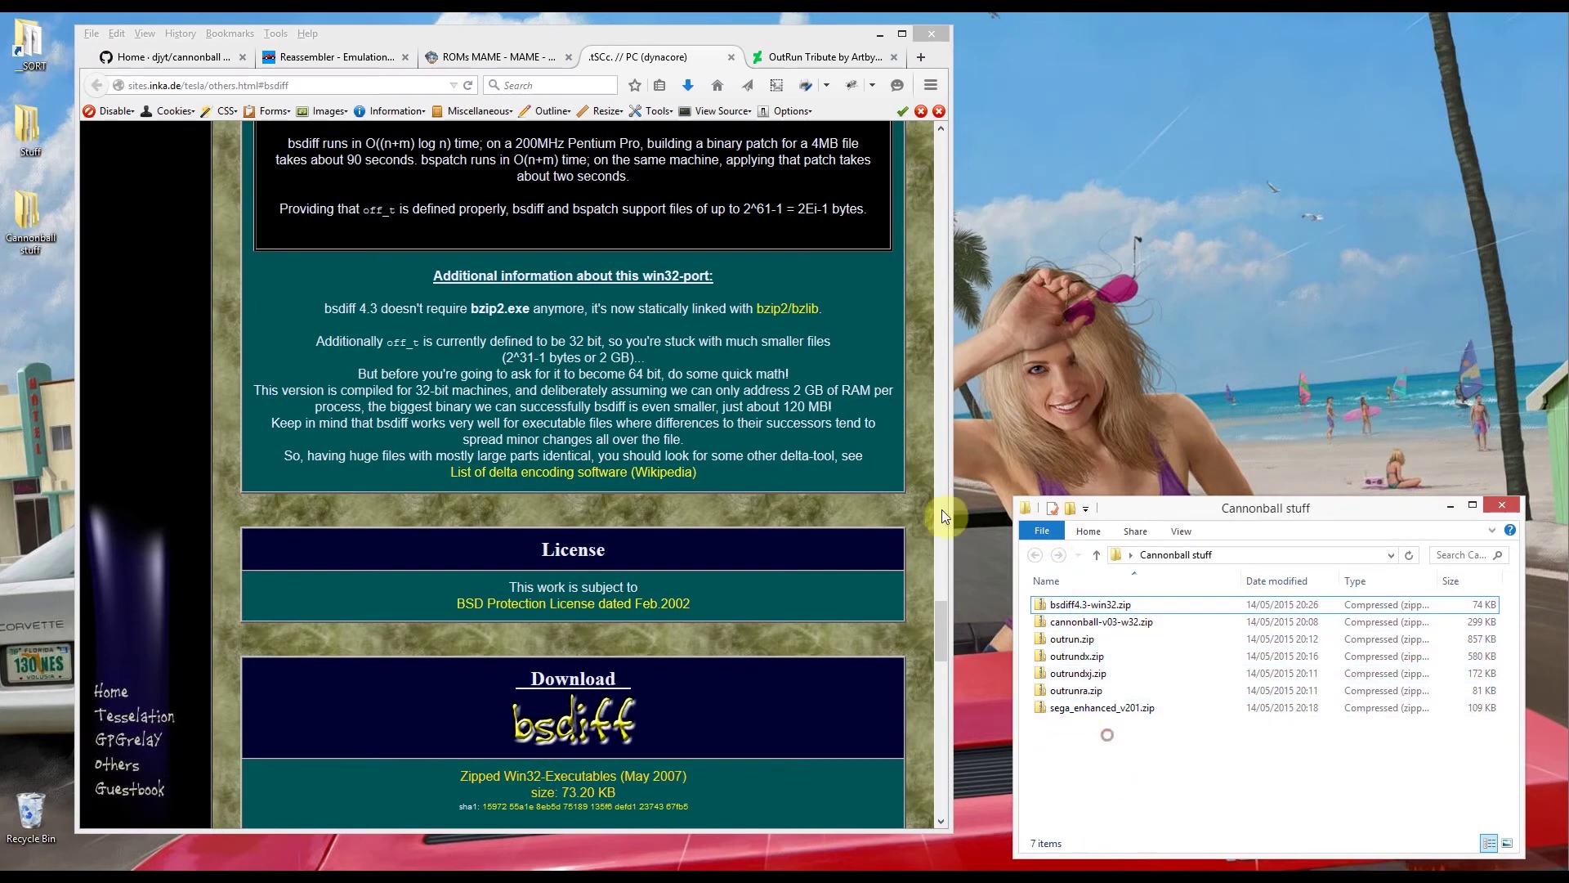
pyautogui.click(337, 56)
pyautogui.click(877, 35)
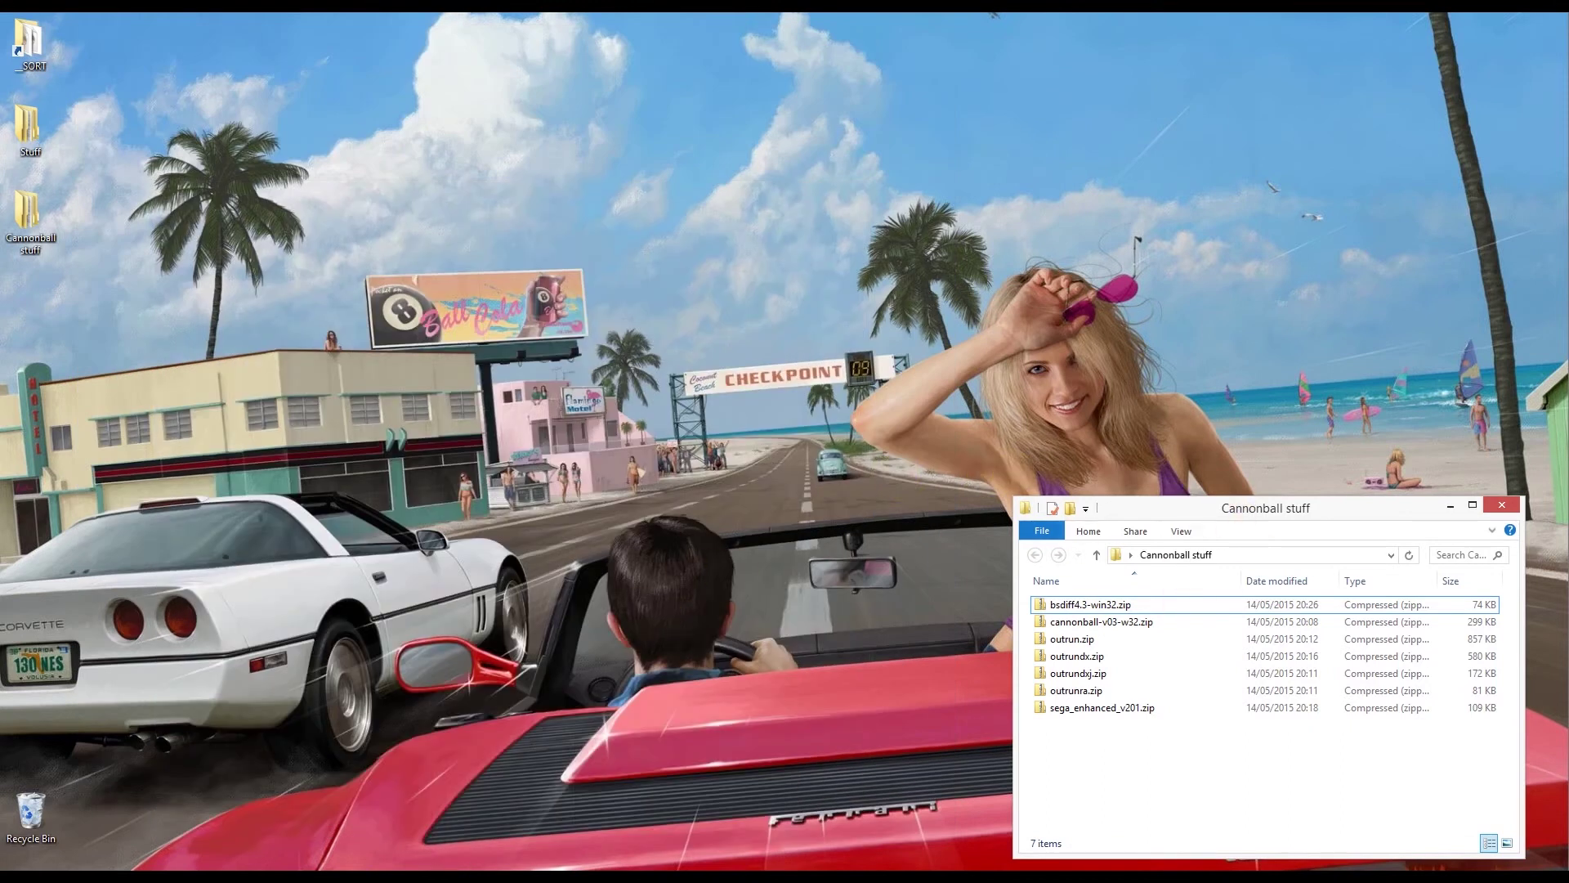
pyautogui.moveTo(494, 868)
pyautogui.click(533, 832)
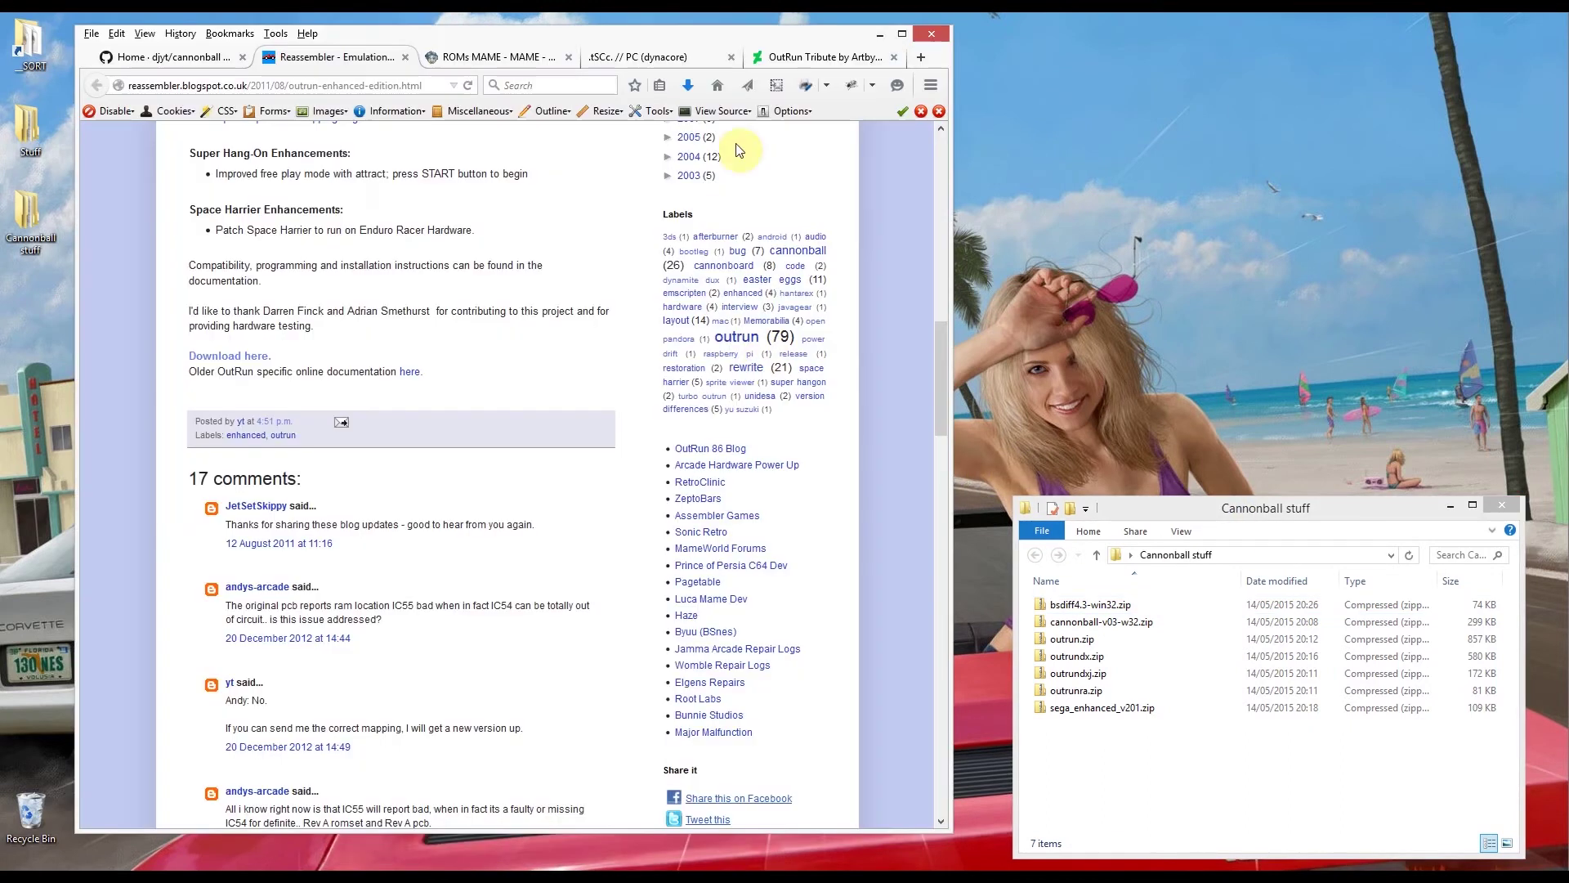
# Step: Show the OutRun Tribute artwork page on DeviantArt, highlight its address, and look over the artwork's description
pyautogui.click(806, 56)
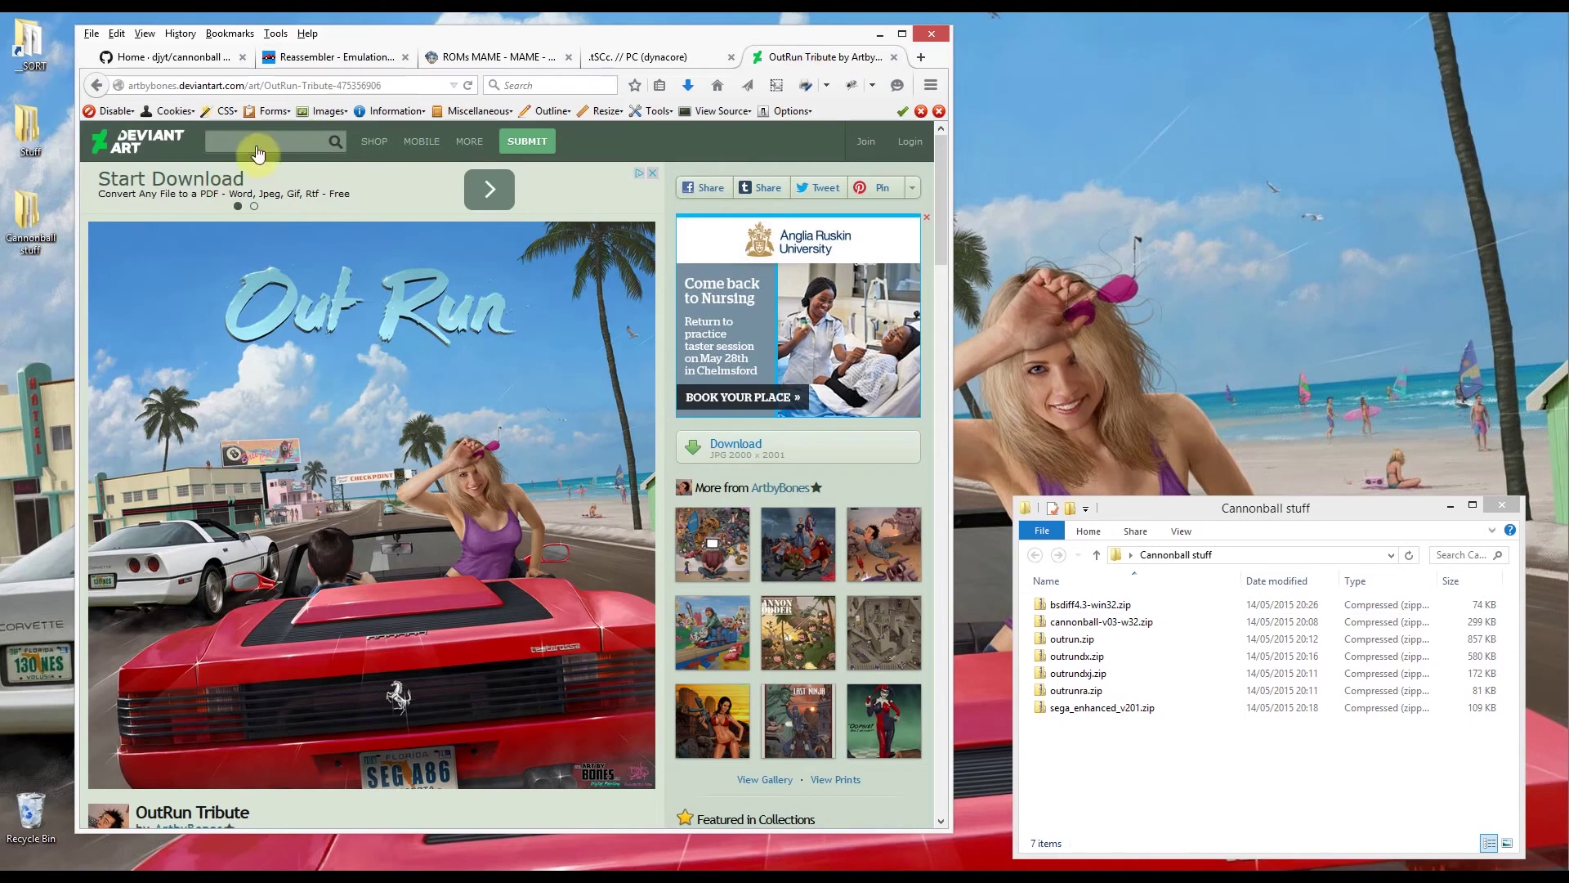
pyautogui.click(327, 85)
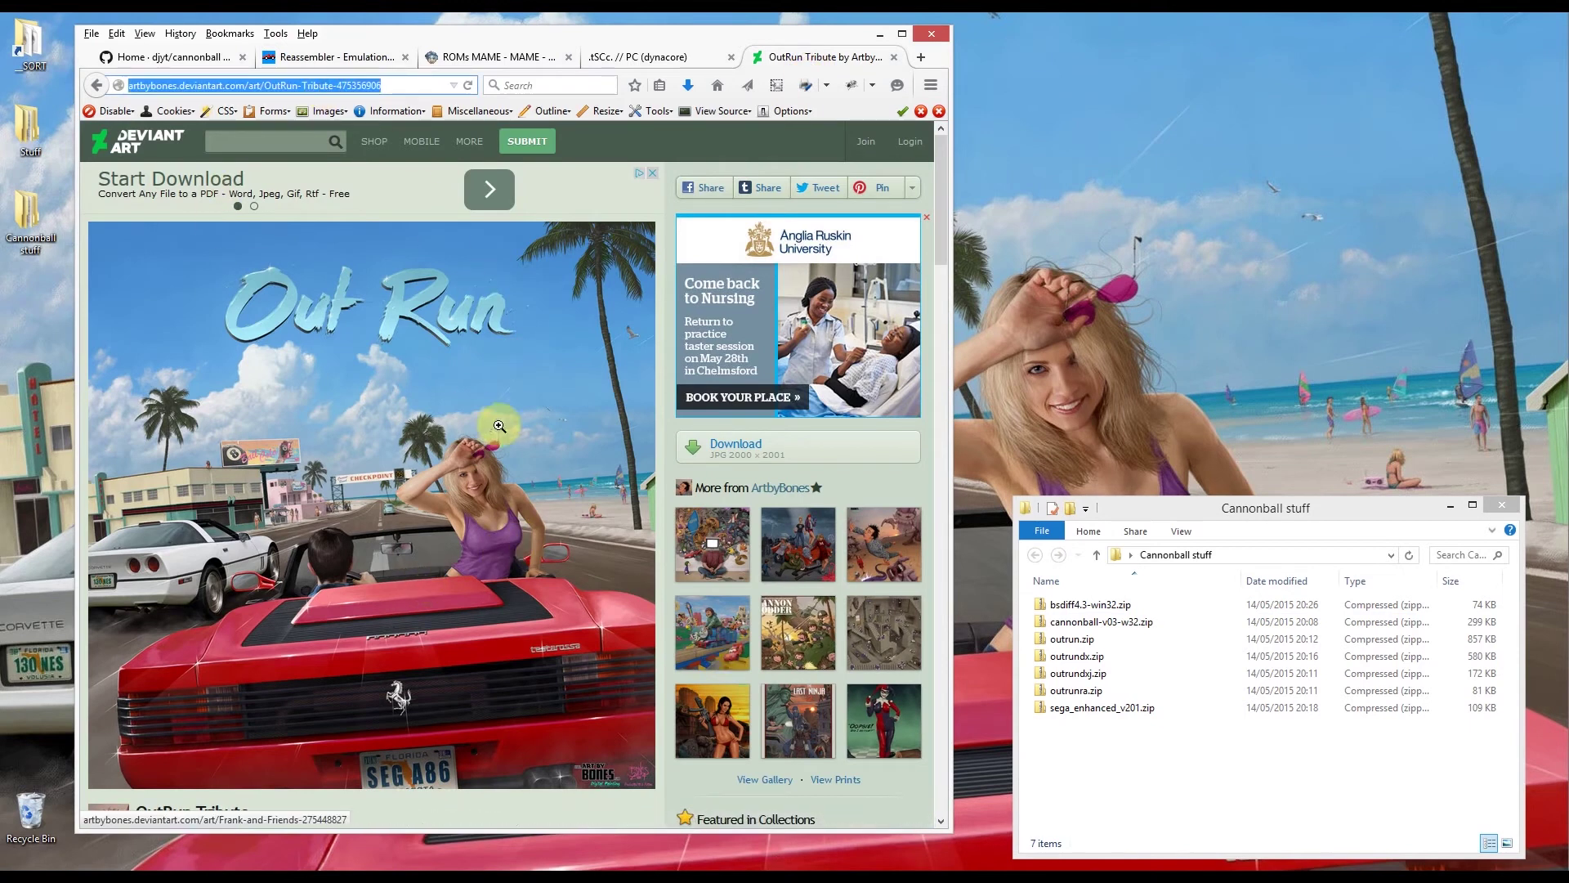
pyautogui.scroll(-5, 334, 532)
pyautogui.scroll(-2, 334, 537)
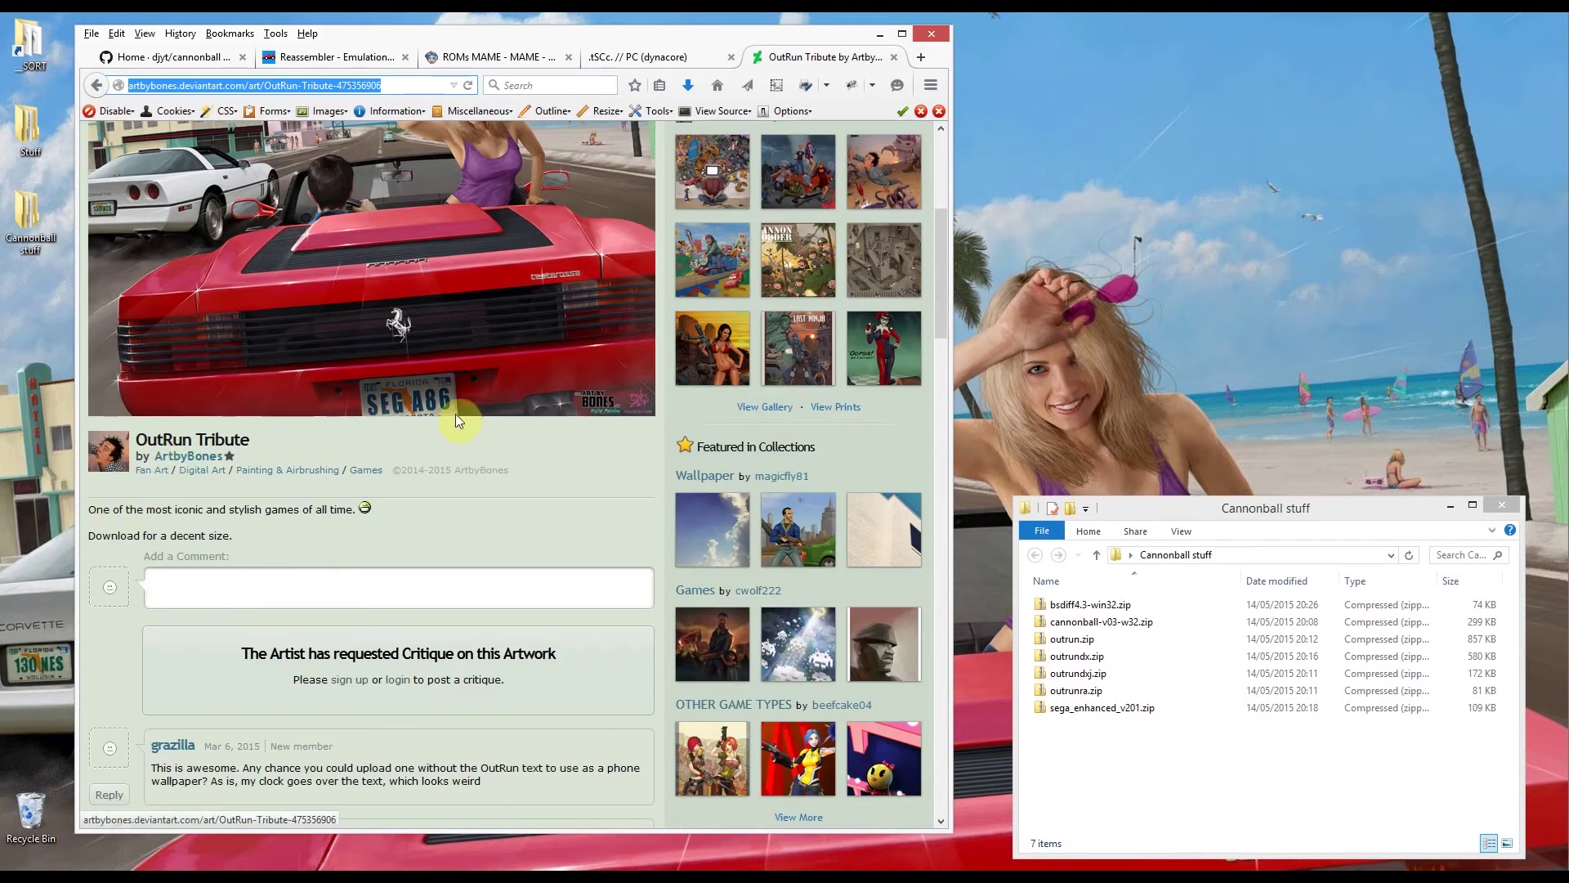
pyautogui.scroll(7, 491, 400)
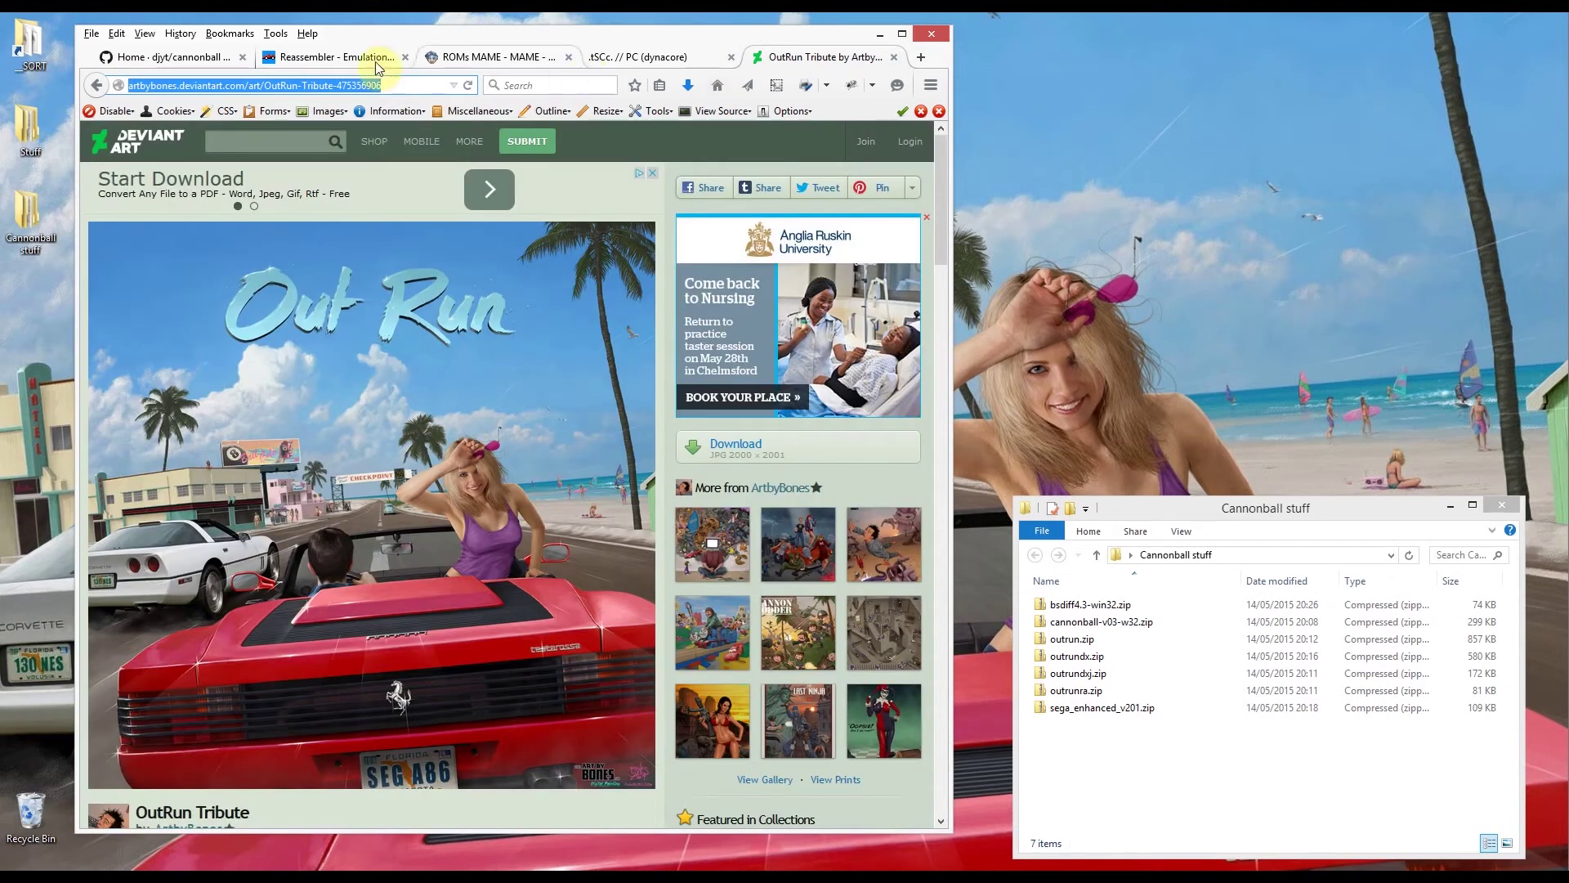
# Step: Minimise the browser and extract cannonball-v03-w32.zip into a cannonball-v03-w32 subfolder of Cannonball stuff
pyautogui.click(160, 62)
pyautogui.click(880, 34)
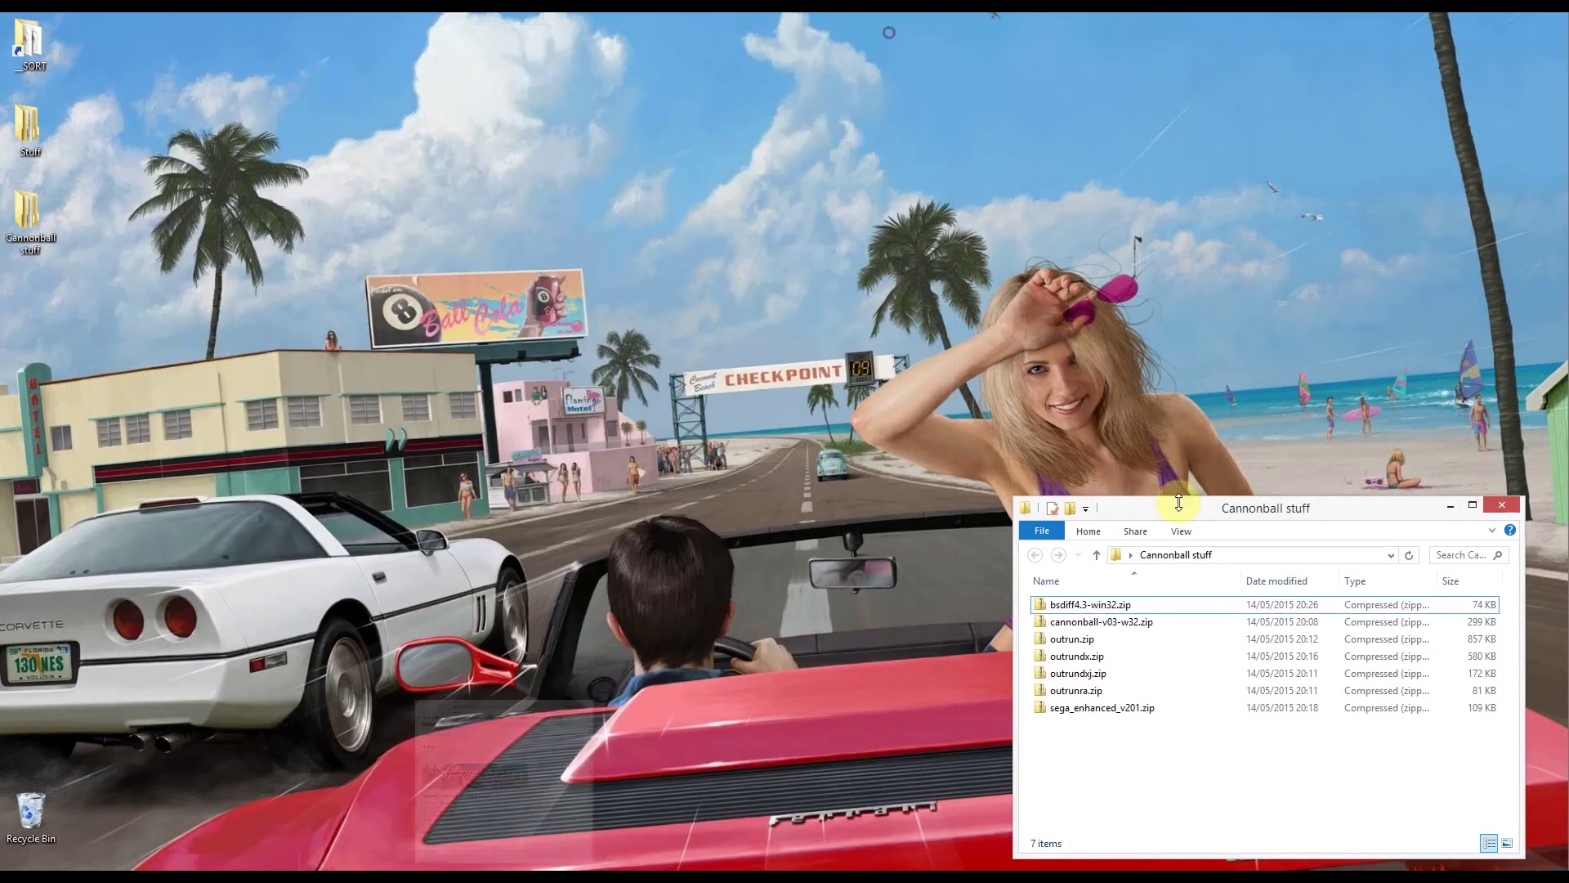
pyautogui.click(1158, 791)
pyautogui.rightClick(1092, 625)
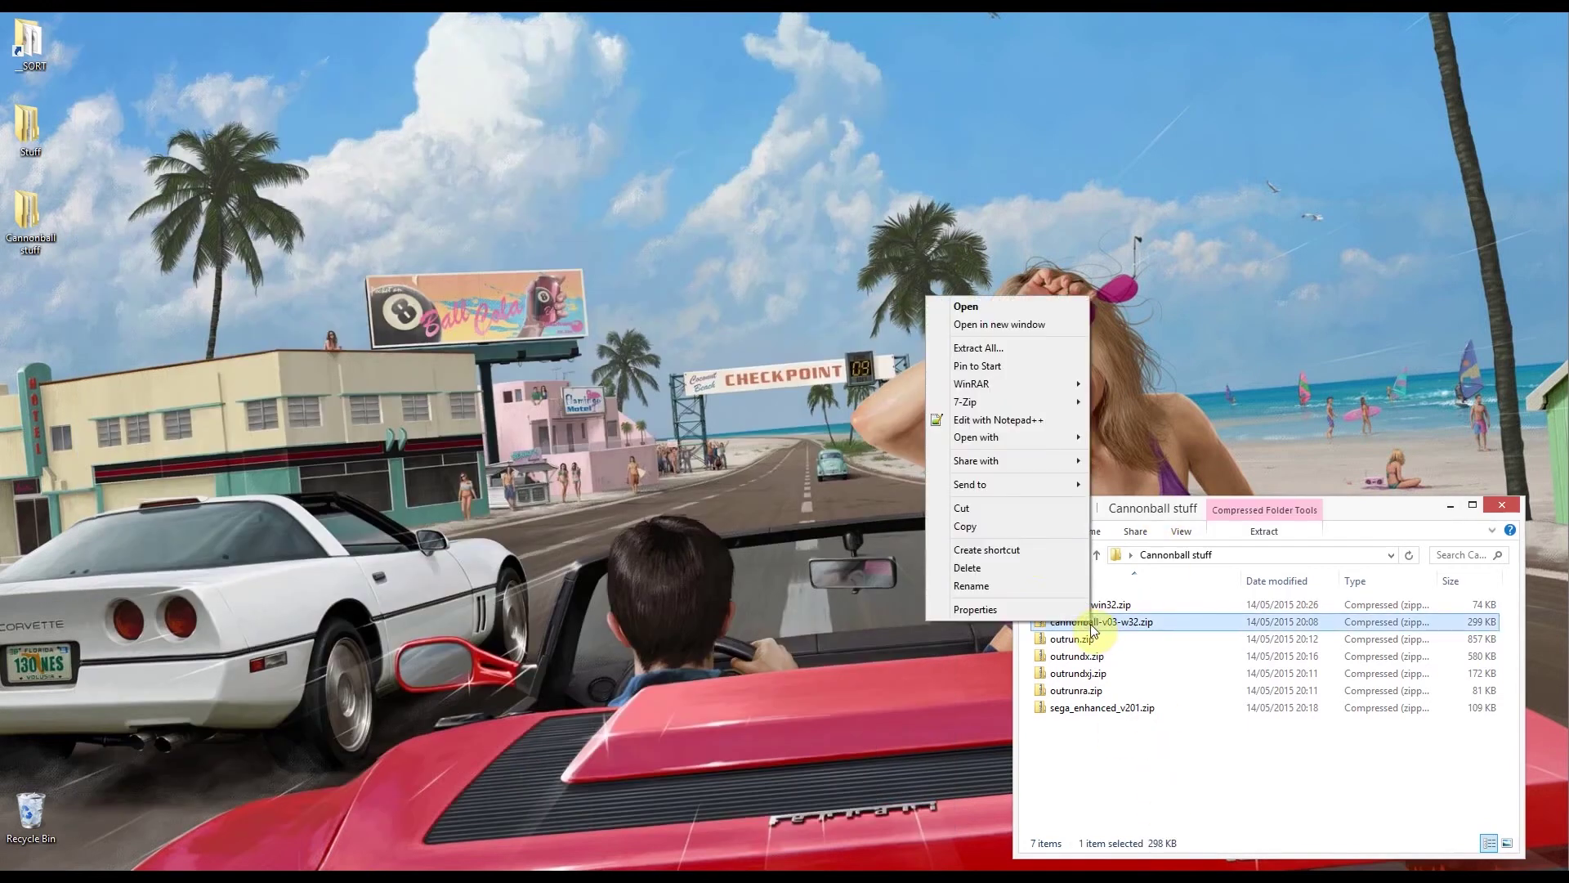
pyautogui.moveTo(1028, 406)
pyautogui.click(825, 456)
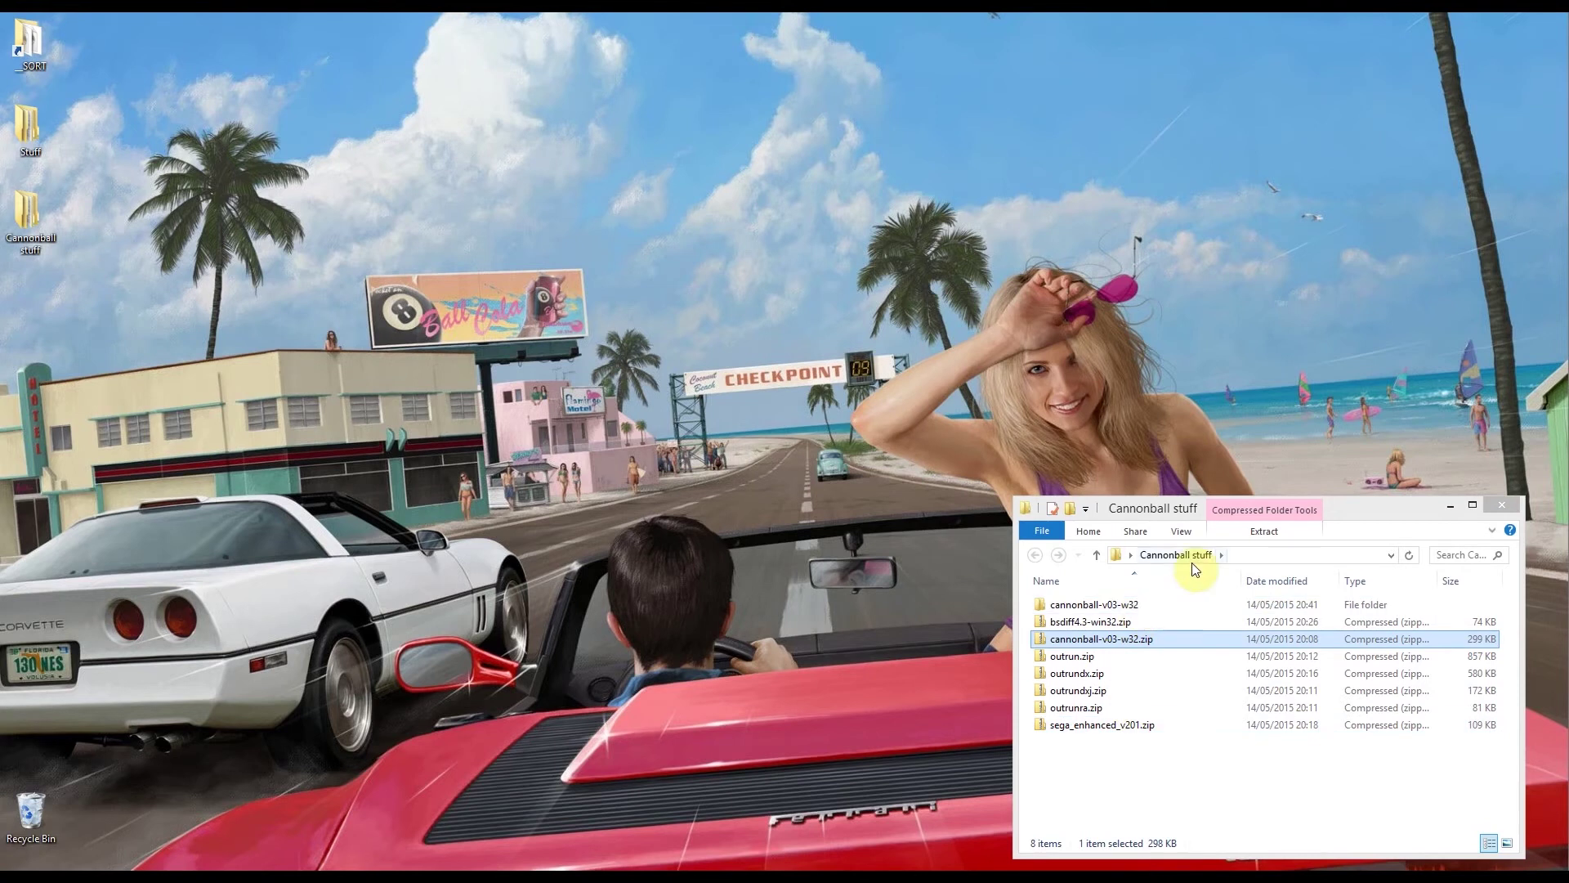
# Step: Open the extracted cannonball-v03-w32 folder and place a second window showing Cannonball stuff beside it
pyautogui.doubleClick(1096, 605)
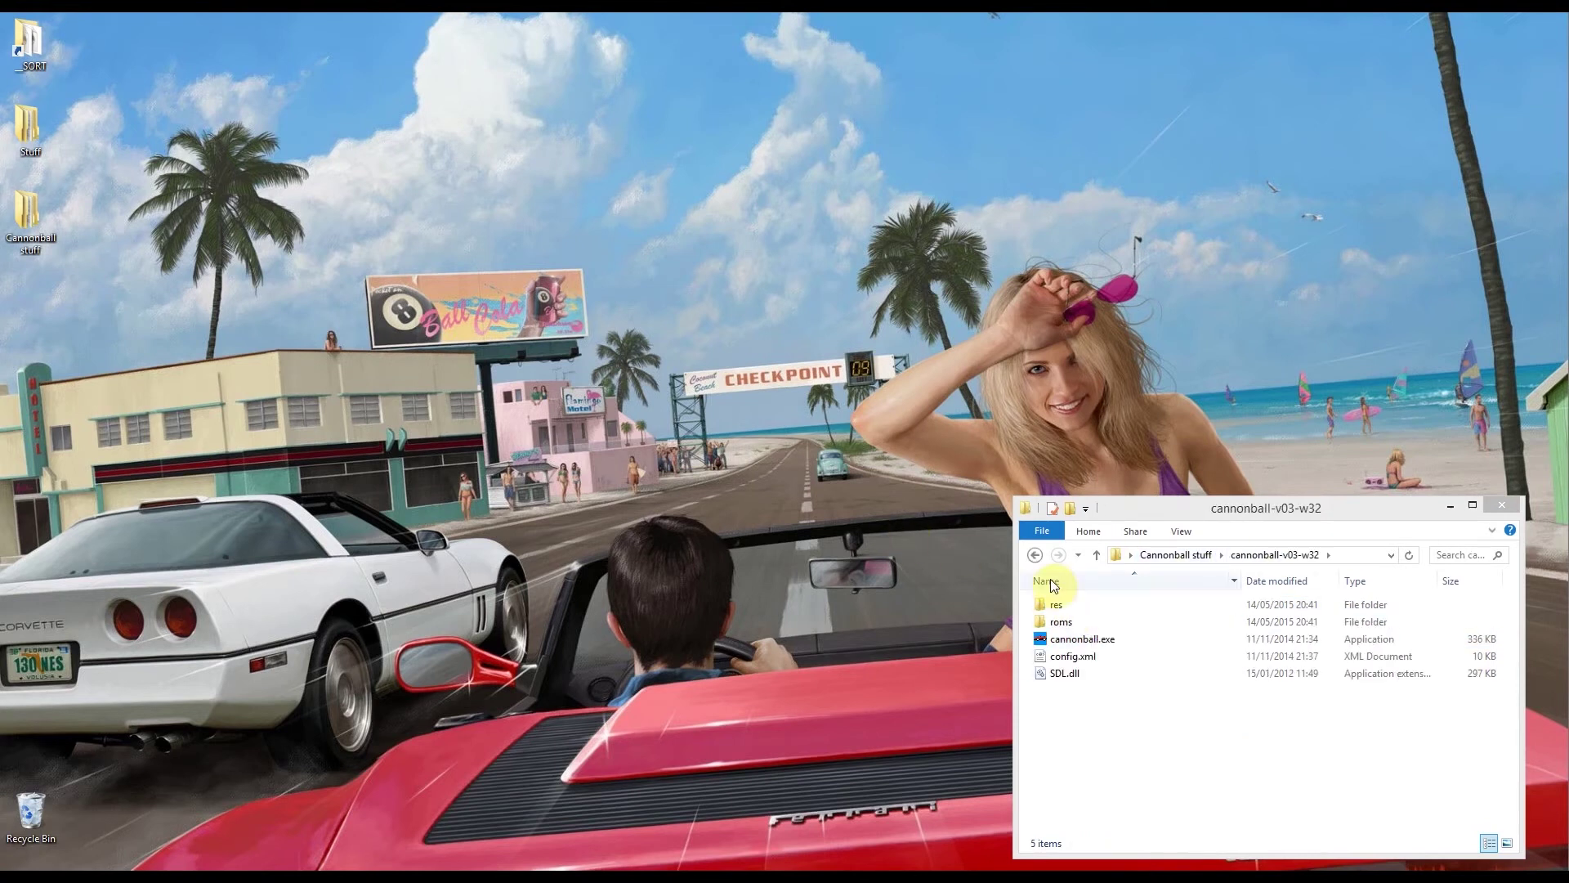
pyautogui.moveTo(1159, 510); pyautogui.dragTo(377, 190)
pyautogui.doubleClick(30, 217)
pyautogui.moveTo(540, 151); pyautogui.dragTo(864, 240)
pyautogui.moveTo(981, 239); pyautogui.dragTo(1262, 278)
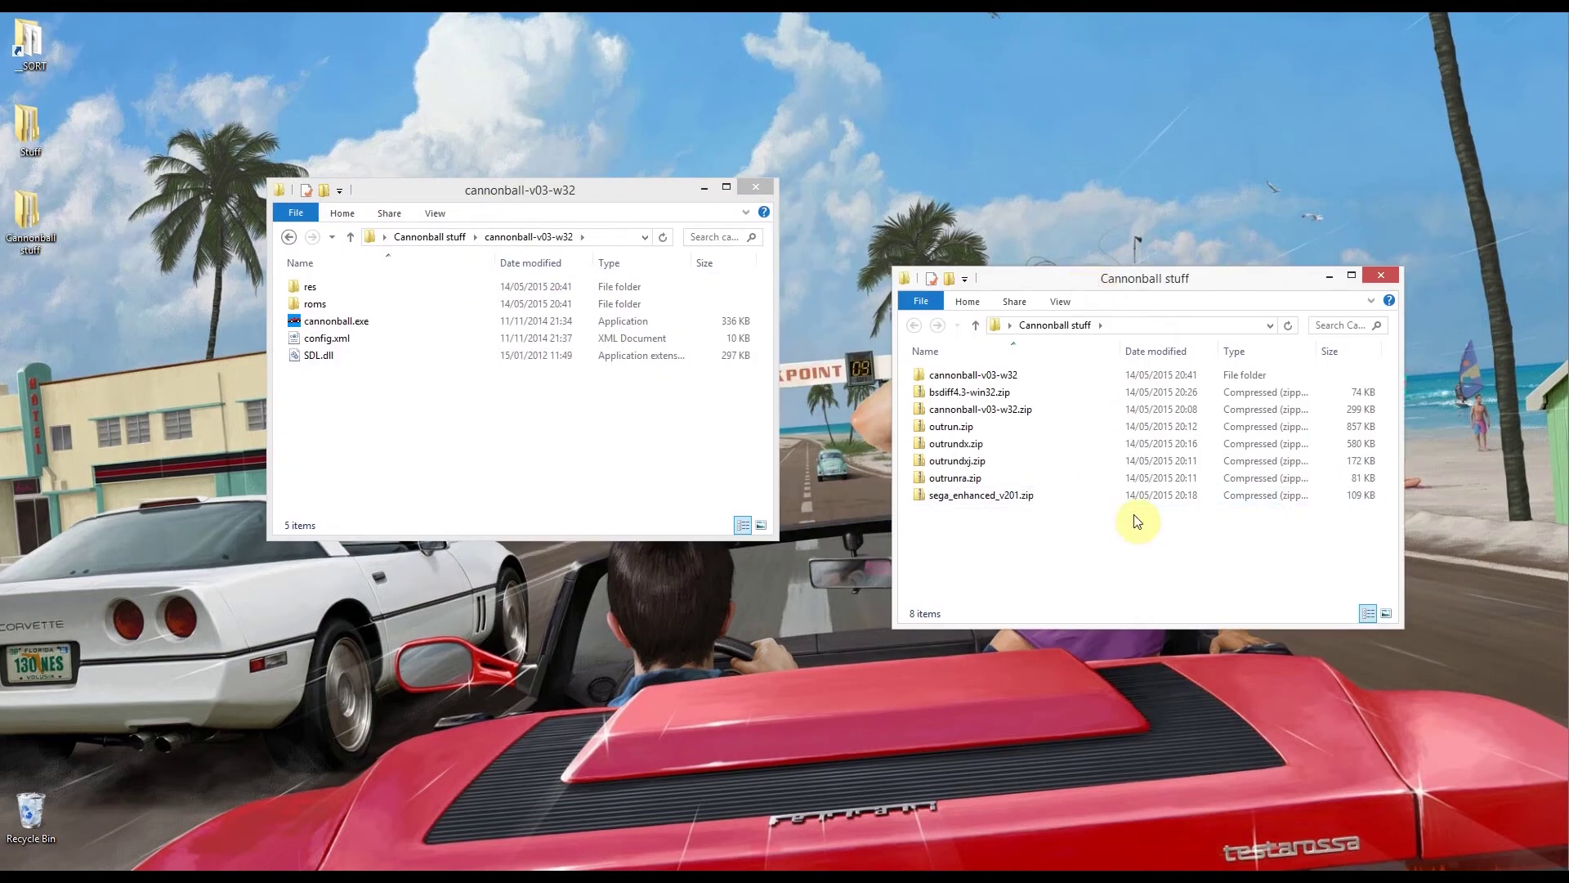
# Step: Extract outrun.zip, outrundx.zip, outrundxj.zip and outrunra.zip each into its own subfolder and make the Cannonball stuff window taller
pyautogui.click(980, 427)
pyautogui.keyDown('shift'); pyautogui.click(968, 479); pyautogui.keyUp('shift')
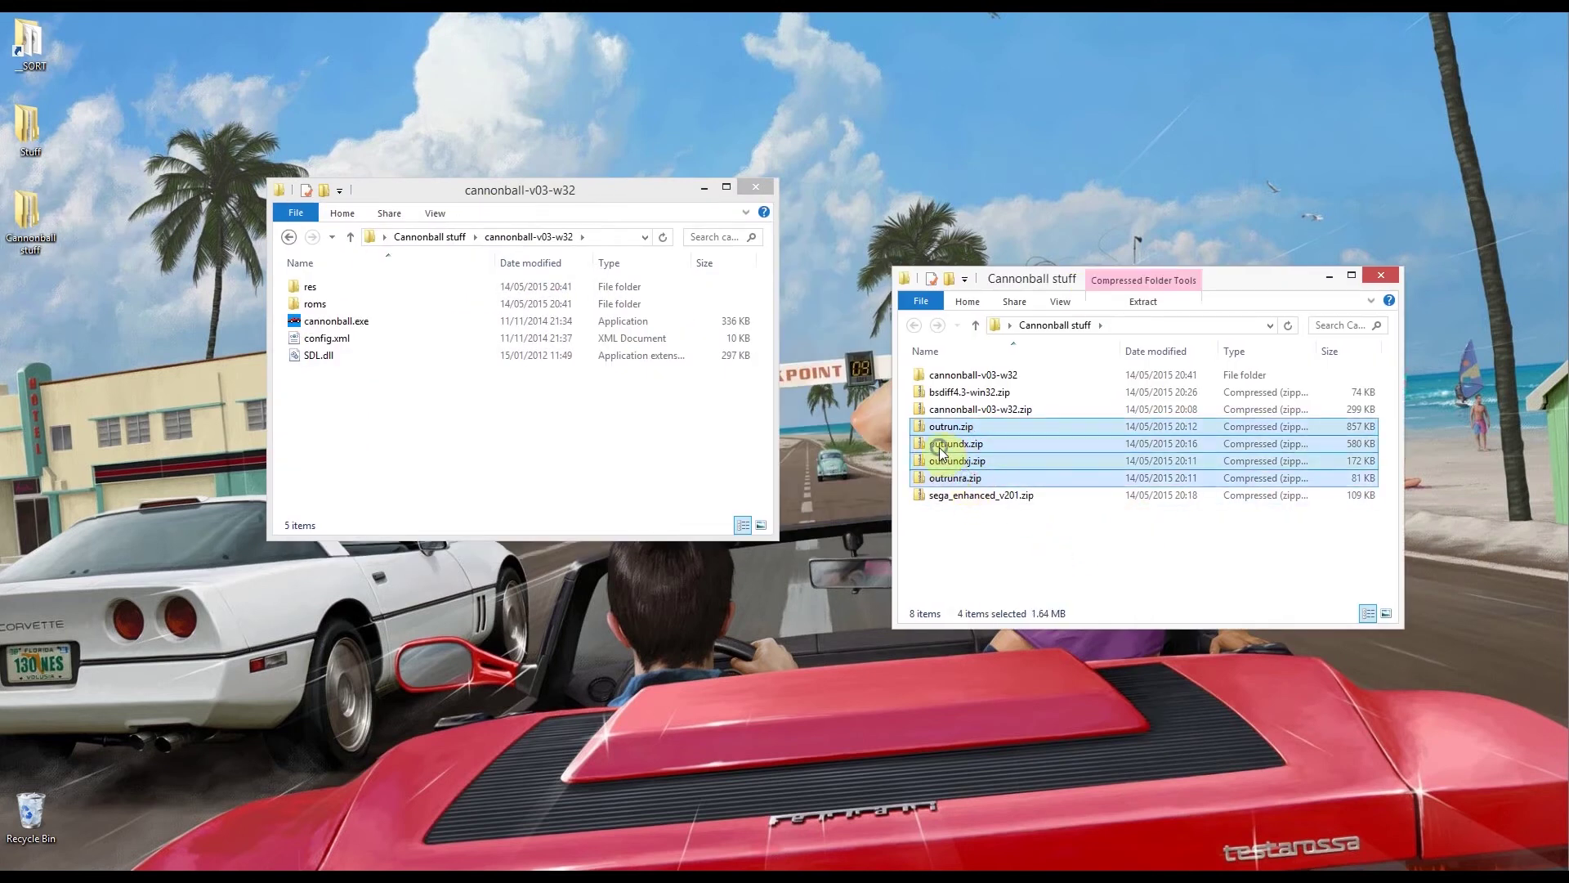
pyautogui.rightClick(938, 449)
pyautogui.moveTo(863, 553)
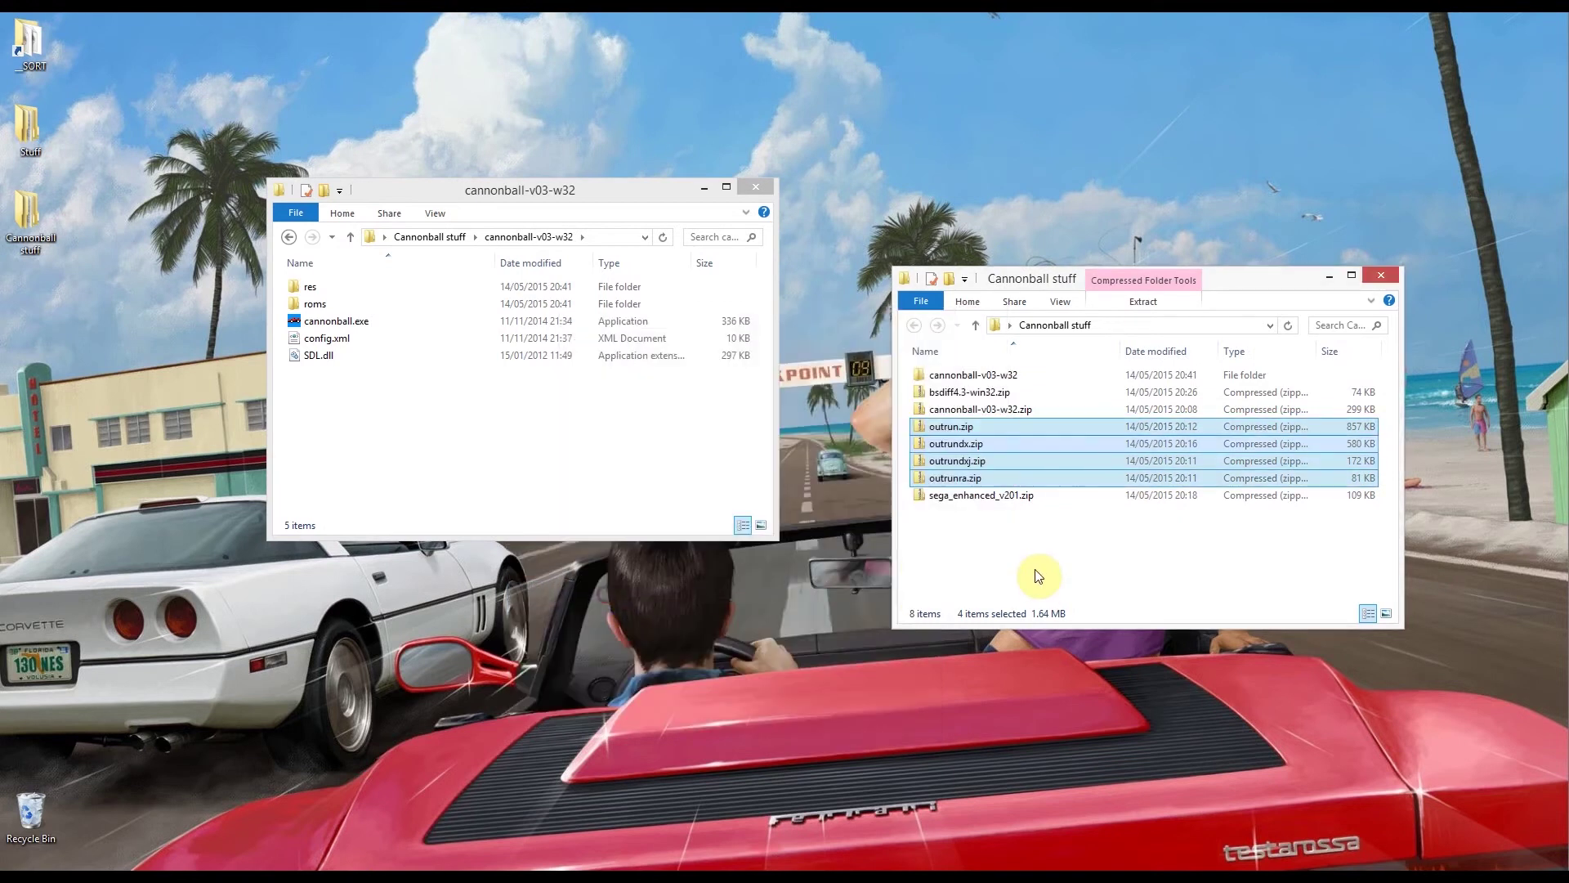
pyautogui.click(1171, 603)
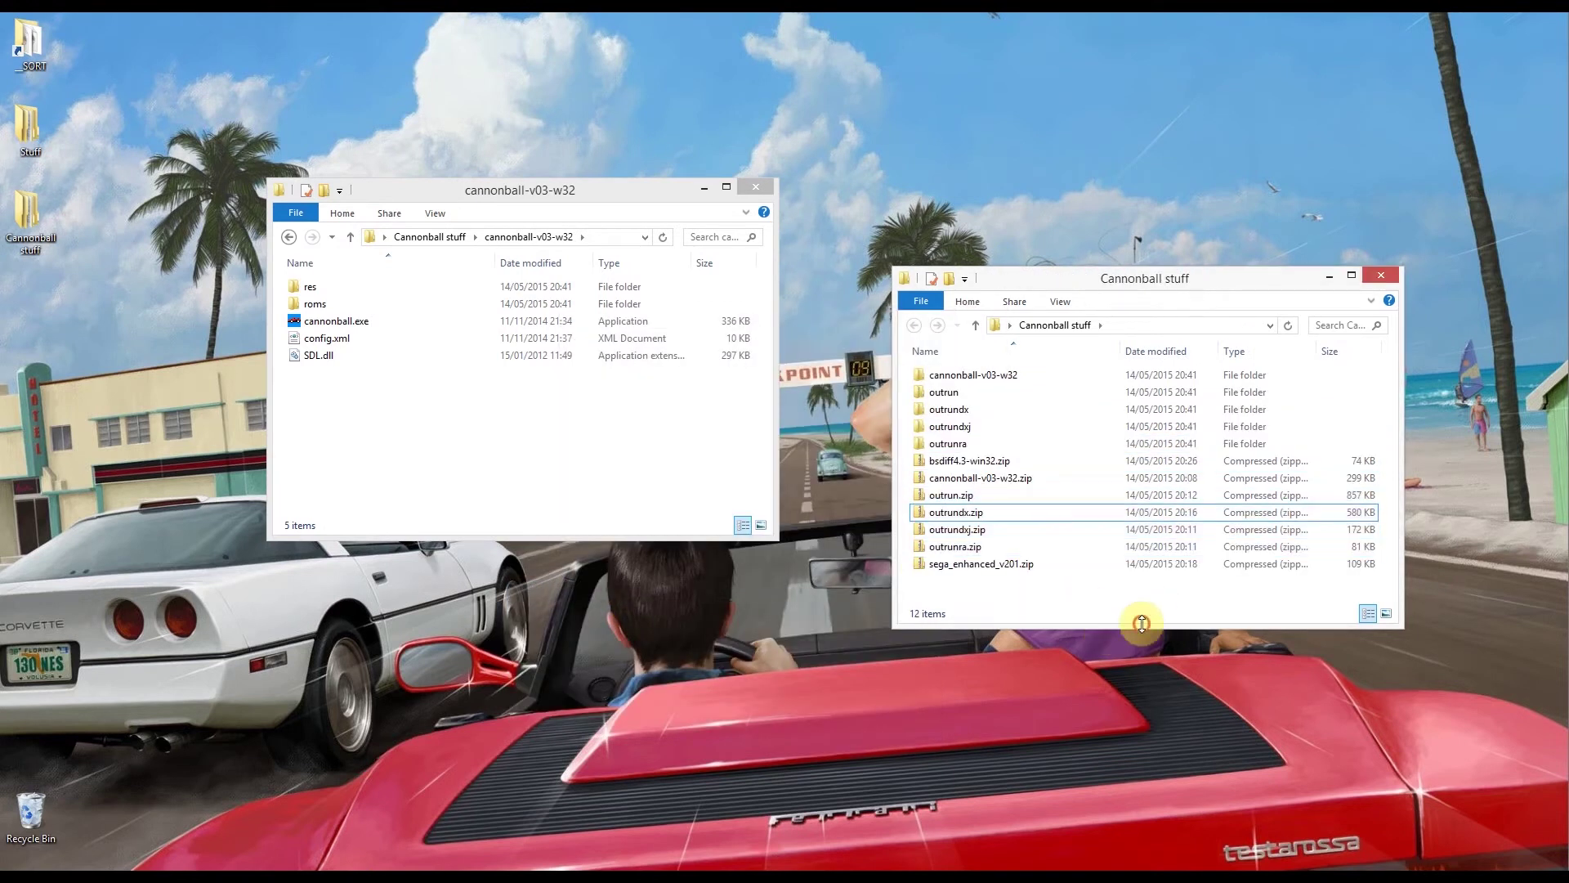
pyautogui.moveTo(1141, 623); pyautogui.dragTo(1142, 786)
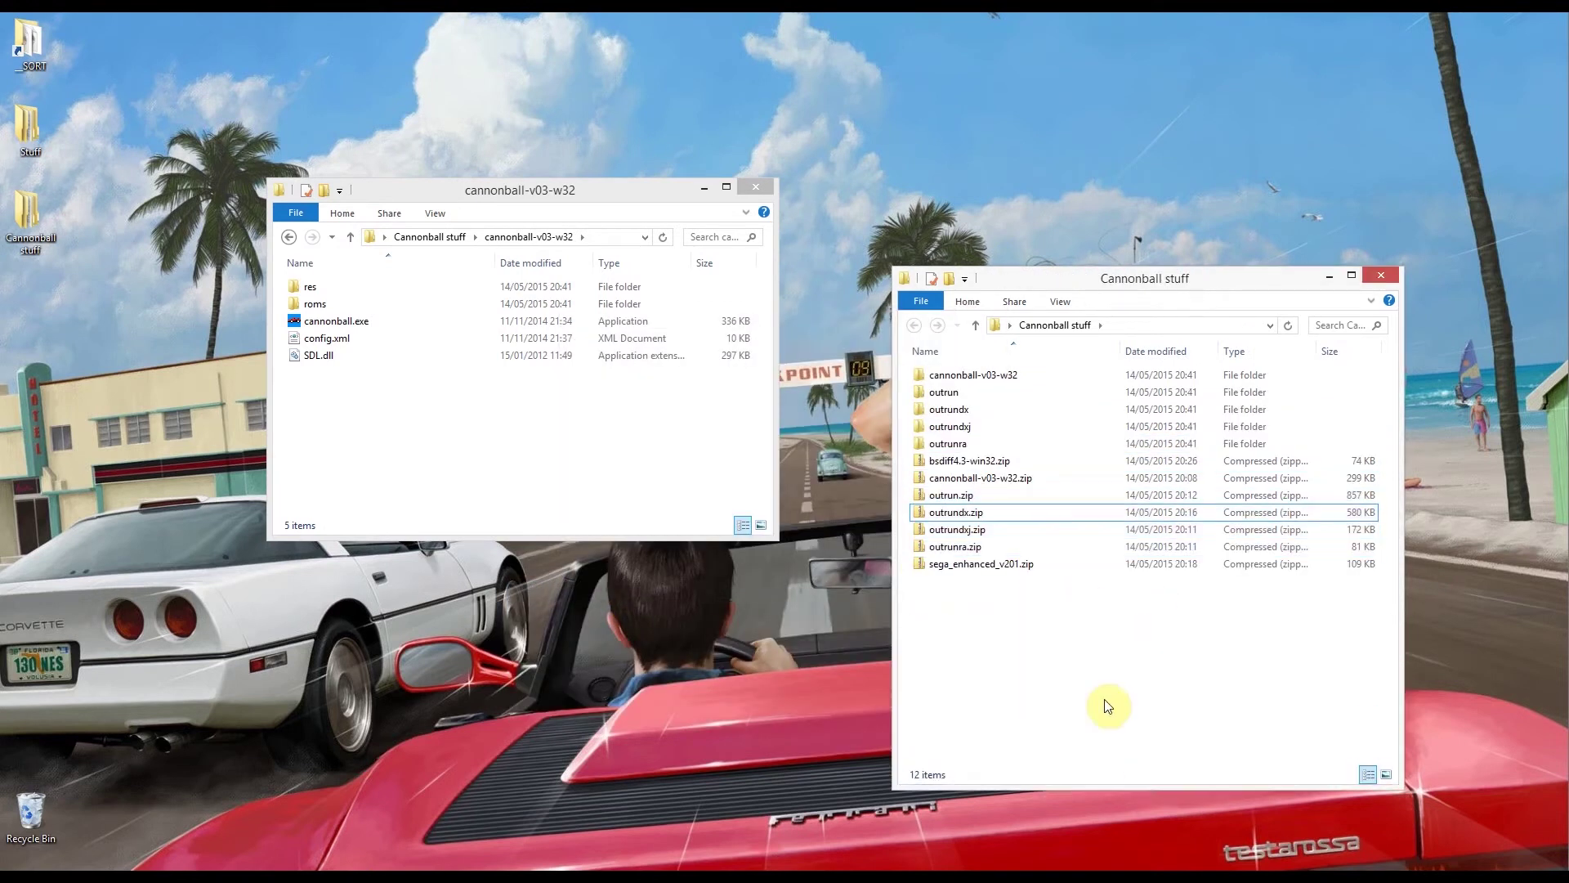
# Step: Move all ROM files from the extracted outrun folder into the roms folder of cannonball-v03-w32
pyautogui.click(322, 301)
pyautogui.doubleClick(945, 392)
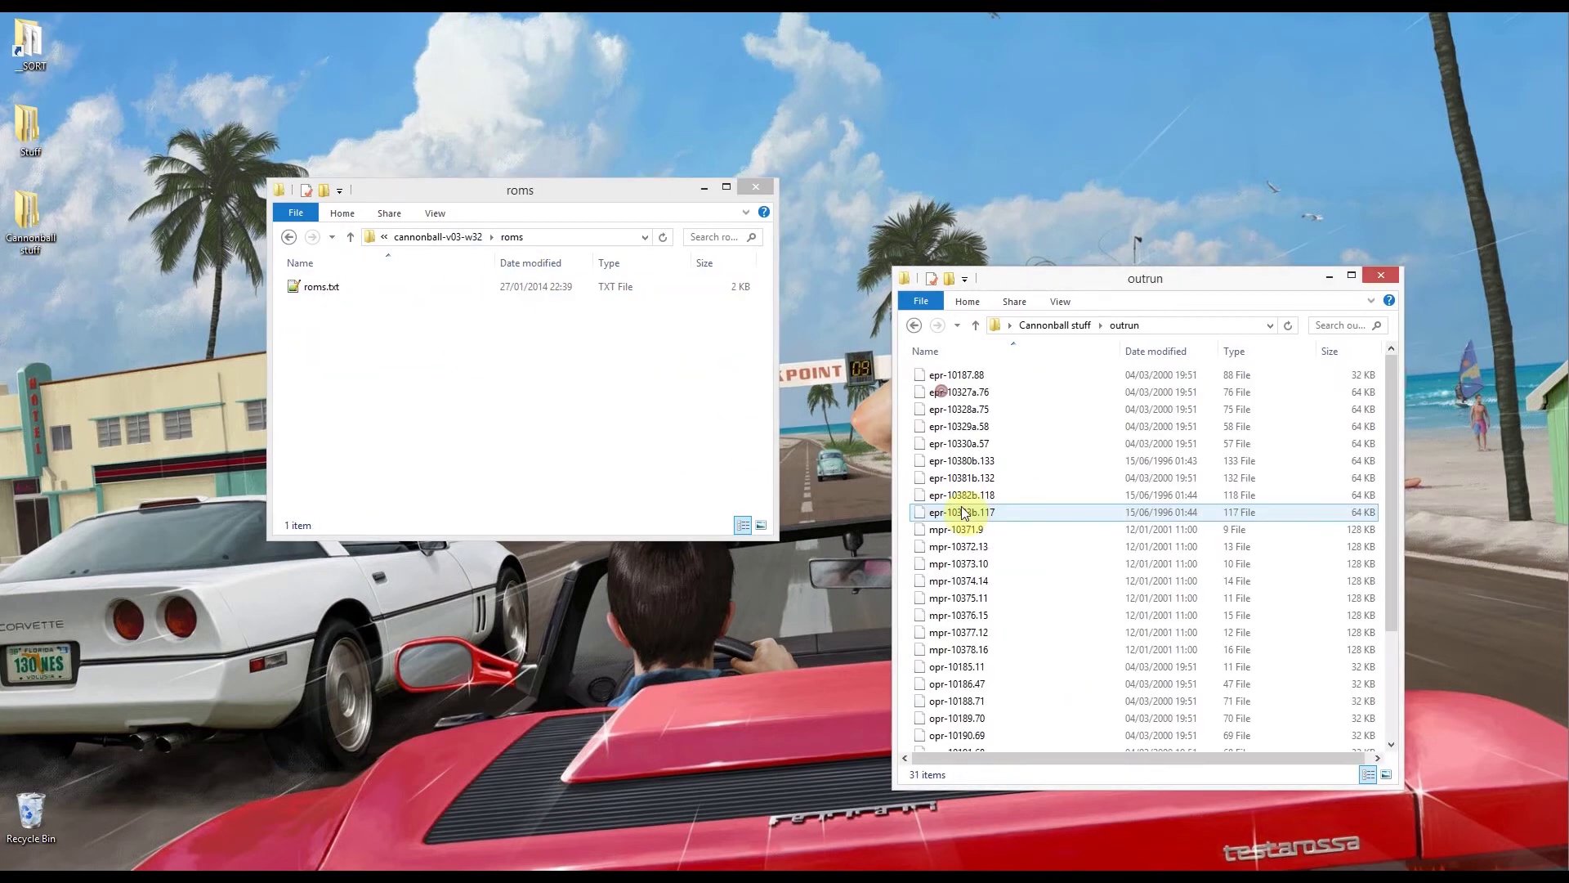
pyautogui.hotkey('ctrl', 'a')
pyautogui.moveTo(980, 484); pyautogui.dragTo(572, 420)
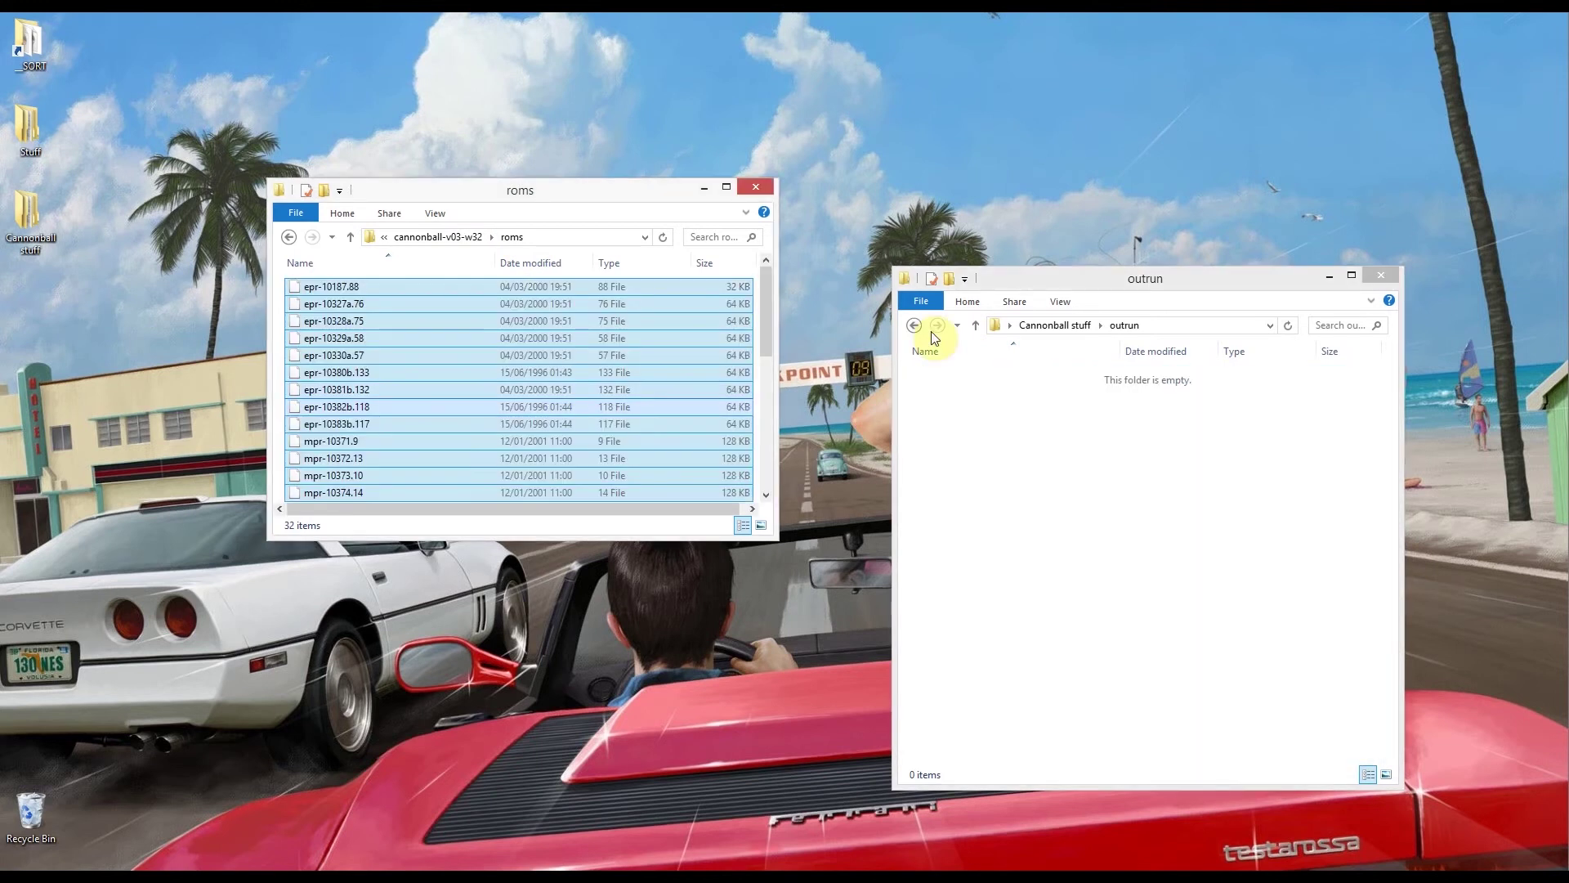
# Step: Move all files from the outrundx and outrundxj folders into CannonBall's roms folder
pyautogui.click(915, 327)
pyautogui.doubleClick(980, 410)
pyautogui.hotkey('ctrl', 'a')
pyautogui.moveTo(978, 431); pyautogui.dragTo(584, 394)
pyautogui.click(913, 327)
pyautogui.doubleClick(967, 431)
pyautogui.hotkey('ctrl', 'a')
pyautogui.moveTo(984, 445); pyautogui.dragTo(562, 394)
# Step: Move only epr-10381a.132 from the outrunra folder into CannonBall's roms folder
pyautogui.press('BackSpace')
pyautogui.doubleClick(940, 443)
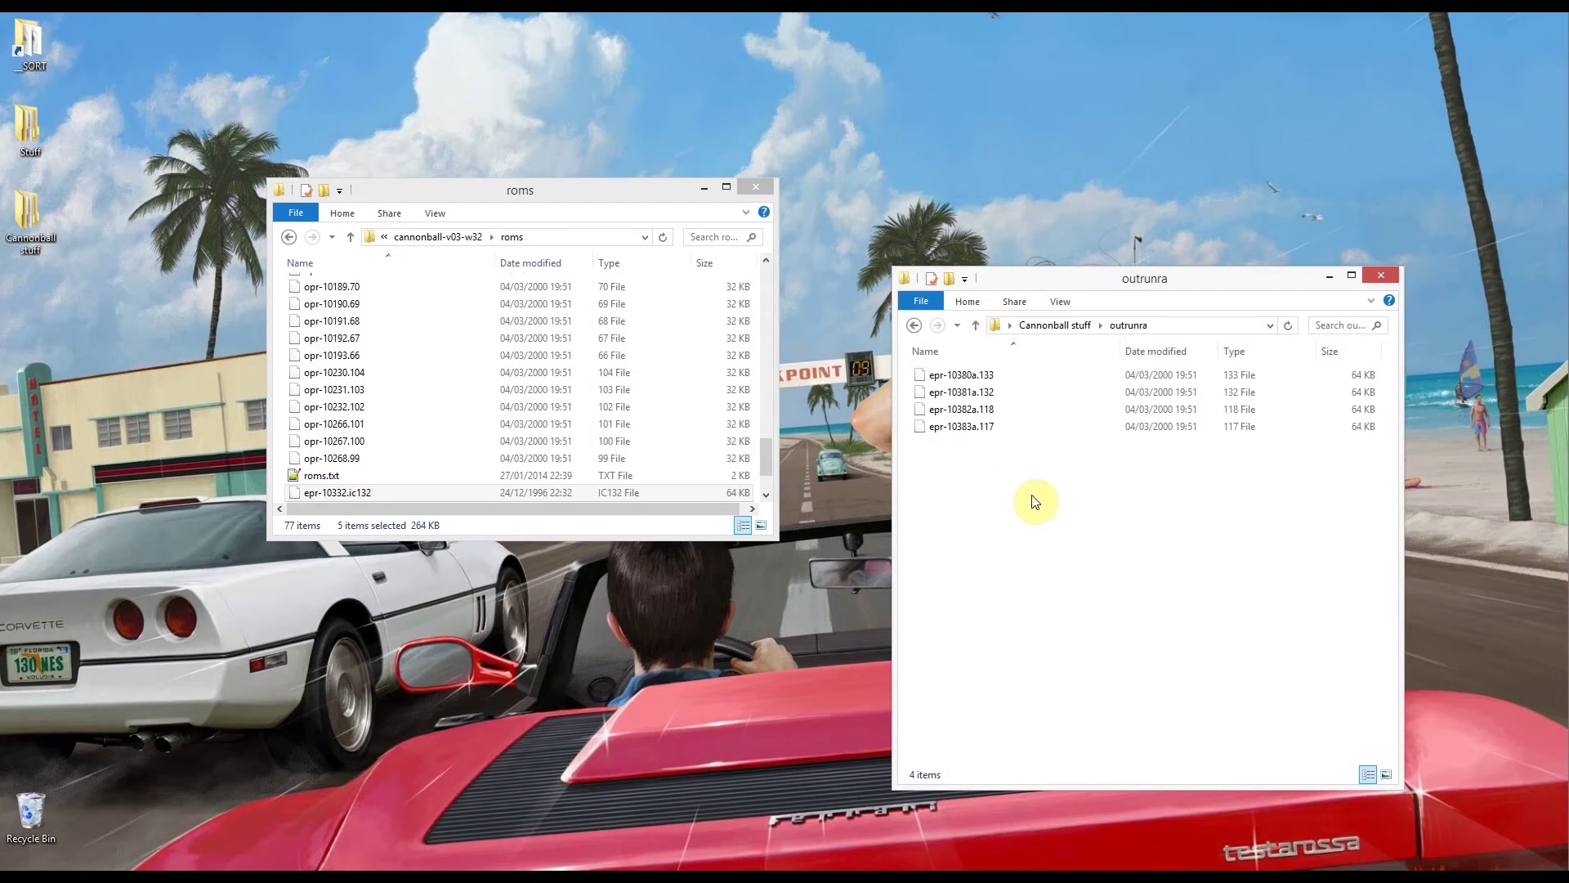
pyautogui.click(996, 393)
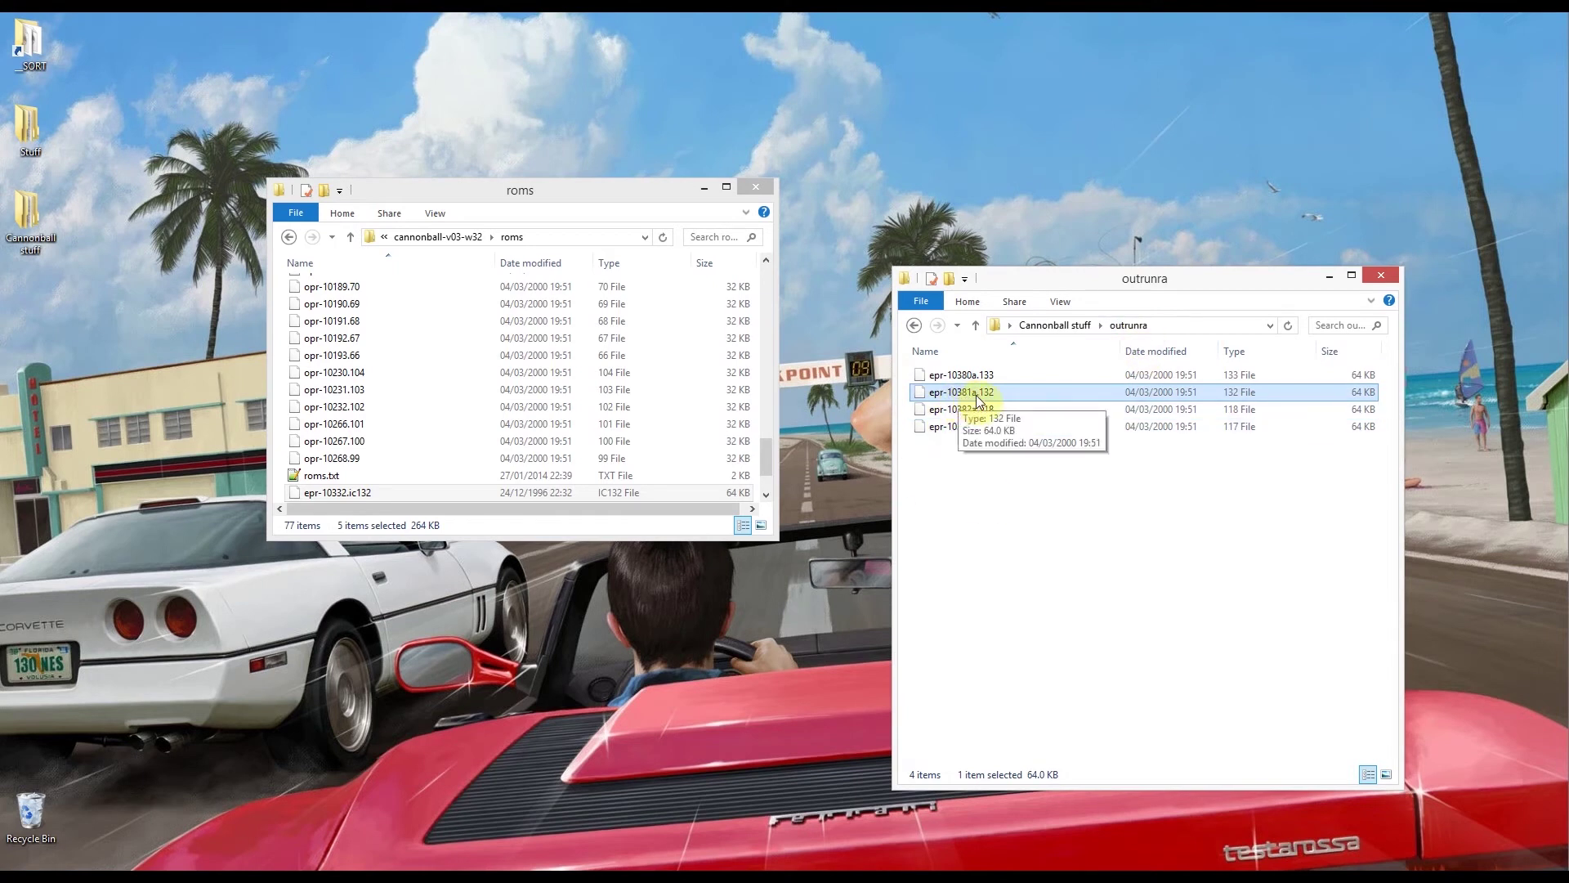
pyautogui.moveTo(986, 398); pyautogui.dragTo(464, 389)
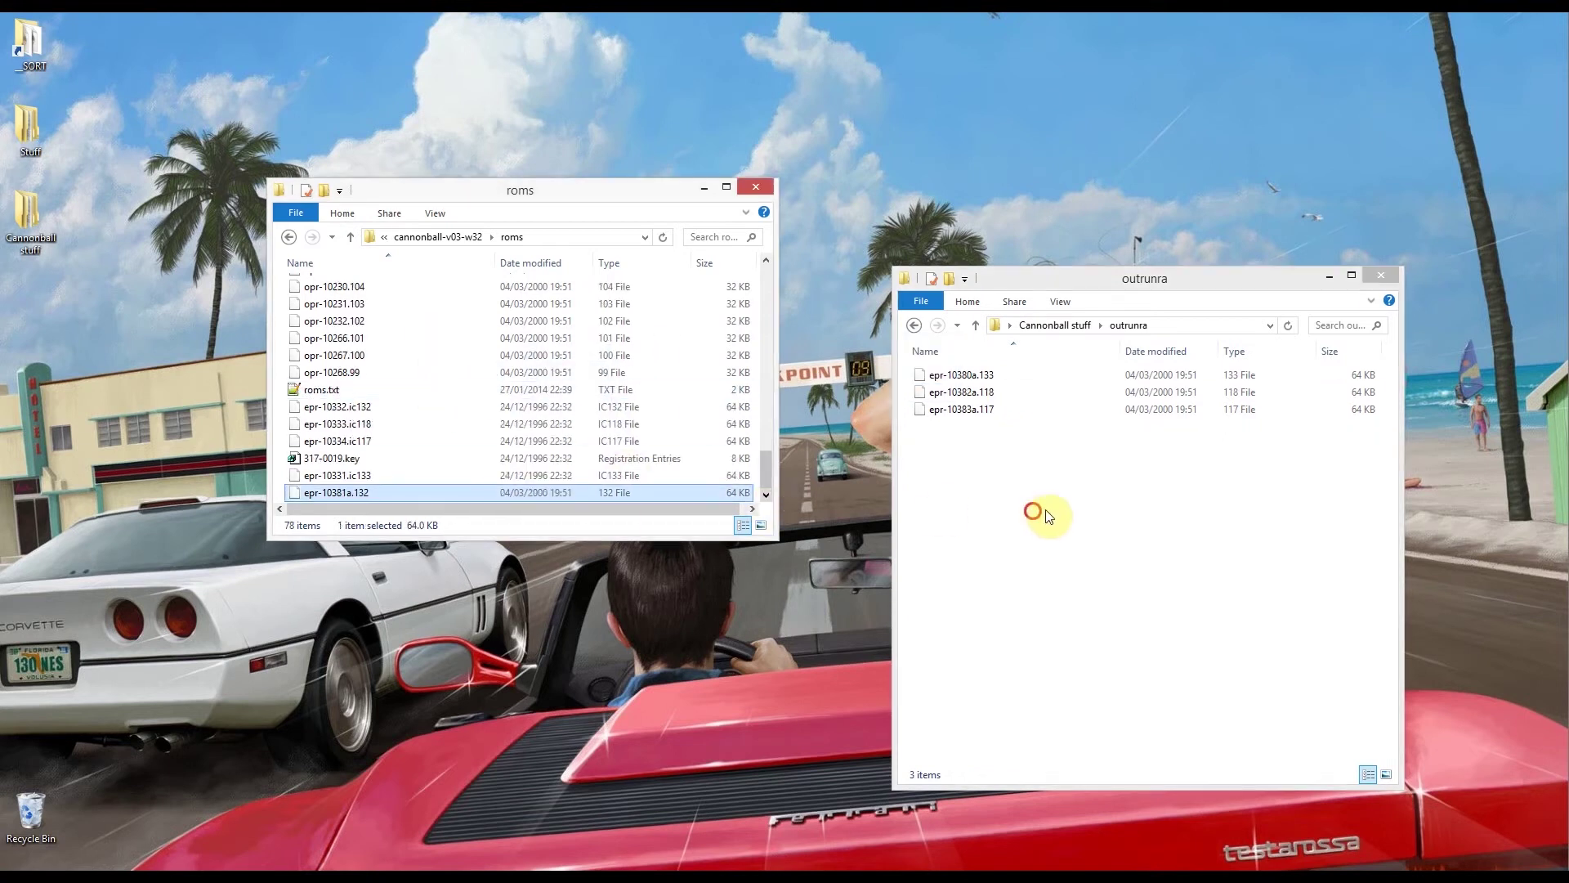
pyautogui.click(1028, 524)
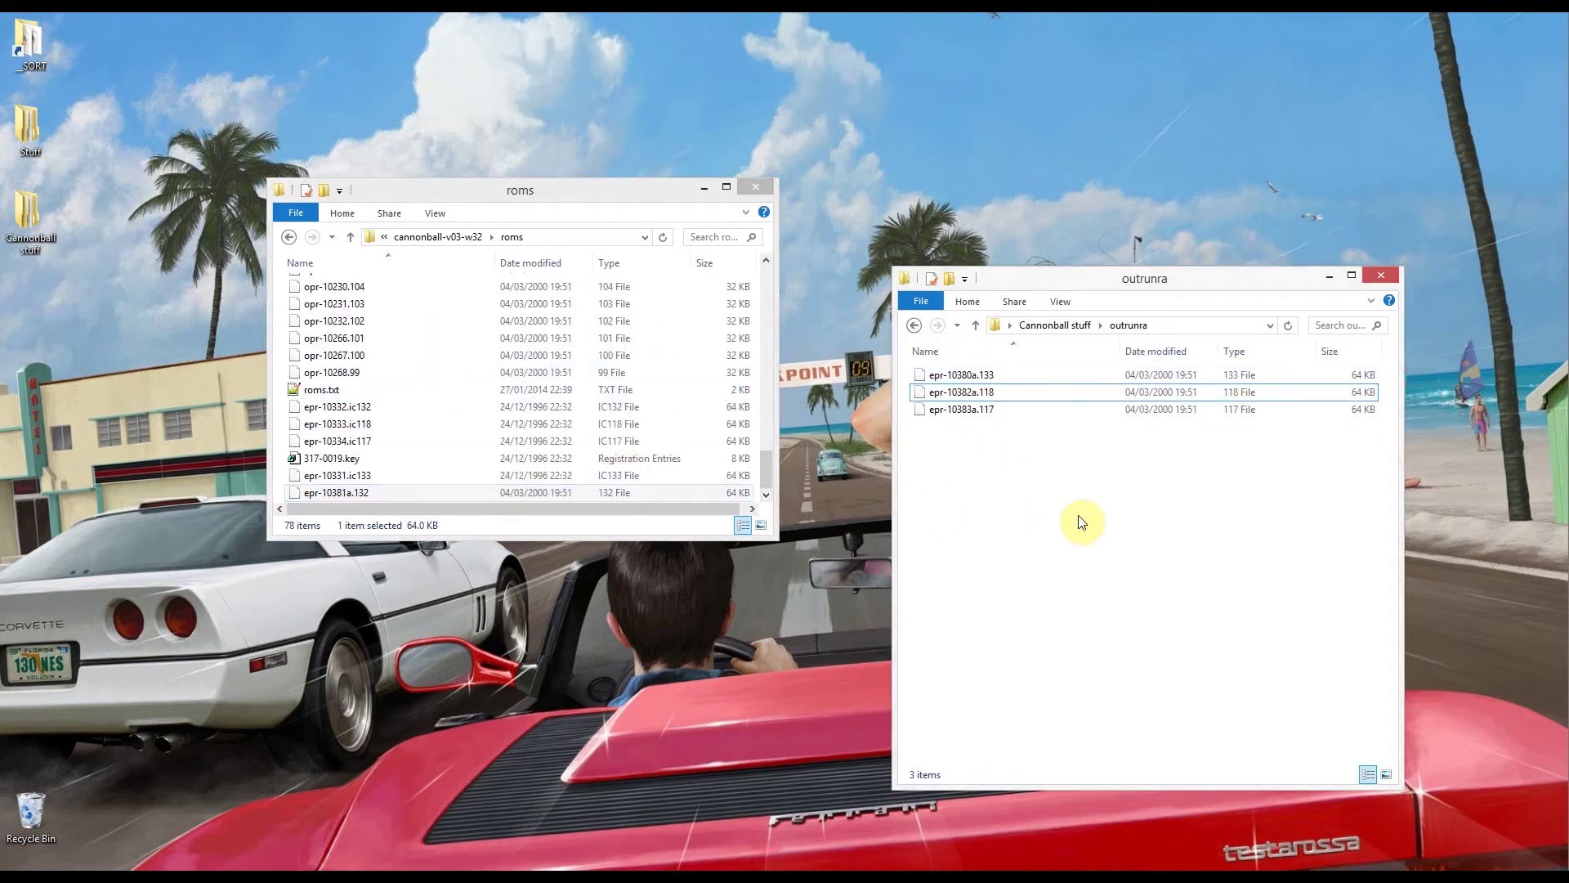
# Step: Delete the outrun, outrundx, outrundxj and outrunra folders and their four zip archives from Cannonball stuff
pyautogui.press('BackSpace')
pyautogui.click(954, 431)
pyautogui.click(952, 443)
pyautogui.keyDown('shift'); pyautogui.click(951, 392); pyautogui.keyUp('shift')
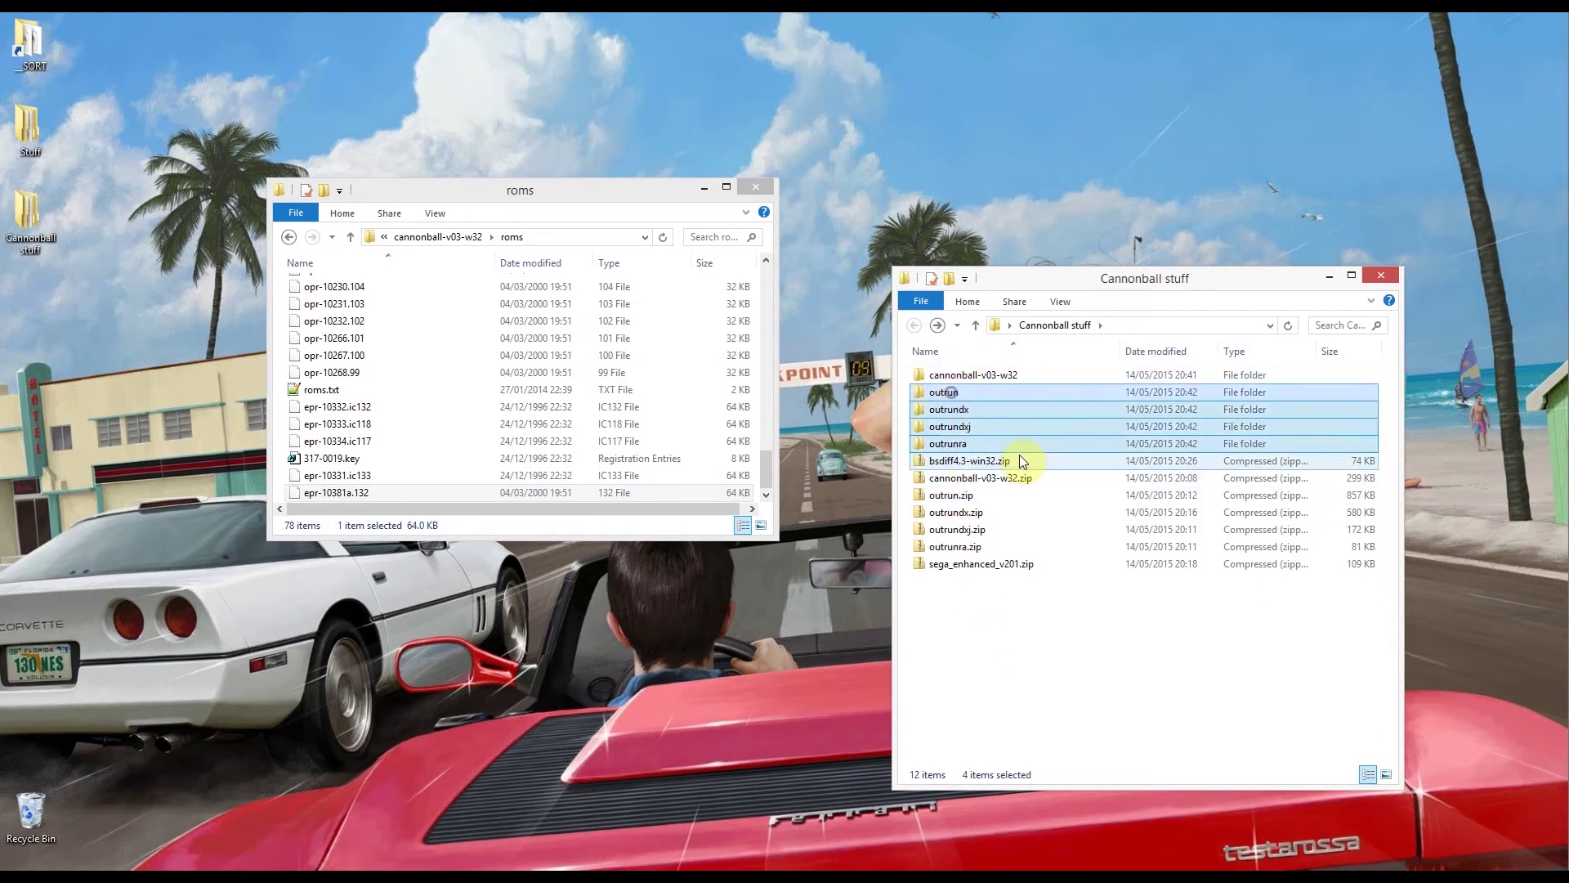
pyautogui.press('Delete')
pyautogui.click(951, 426)
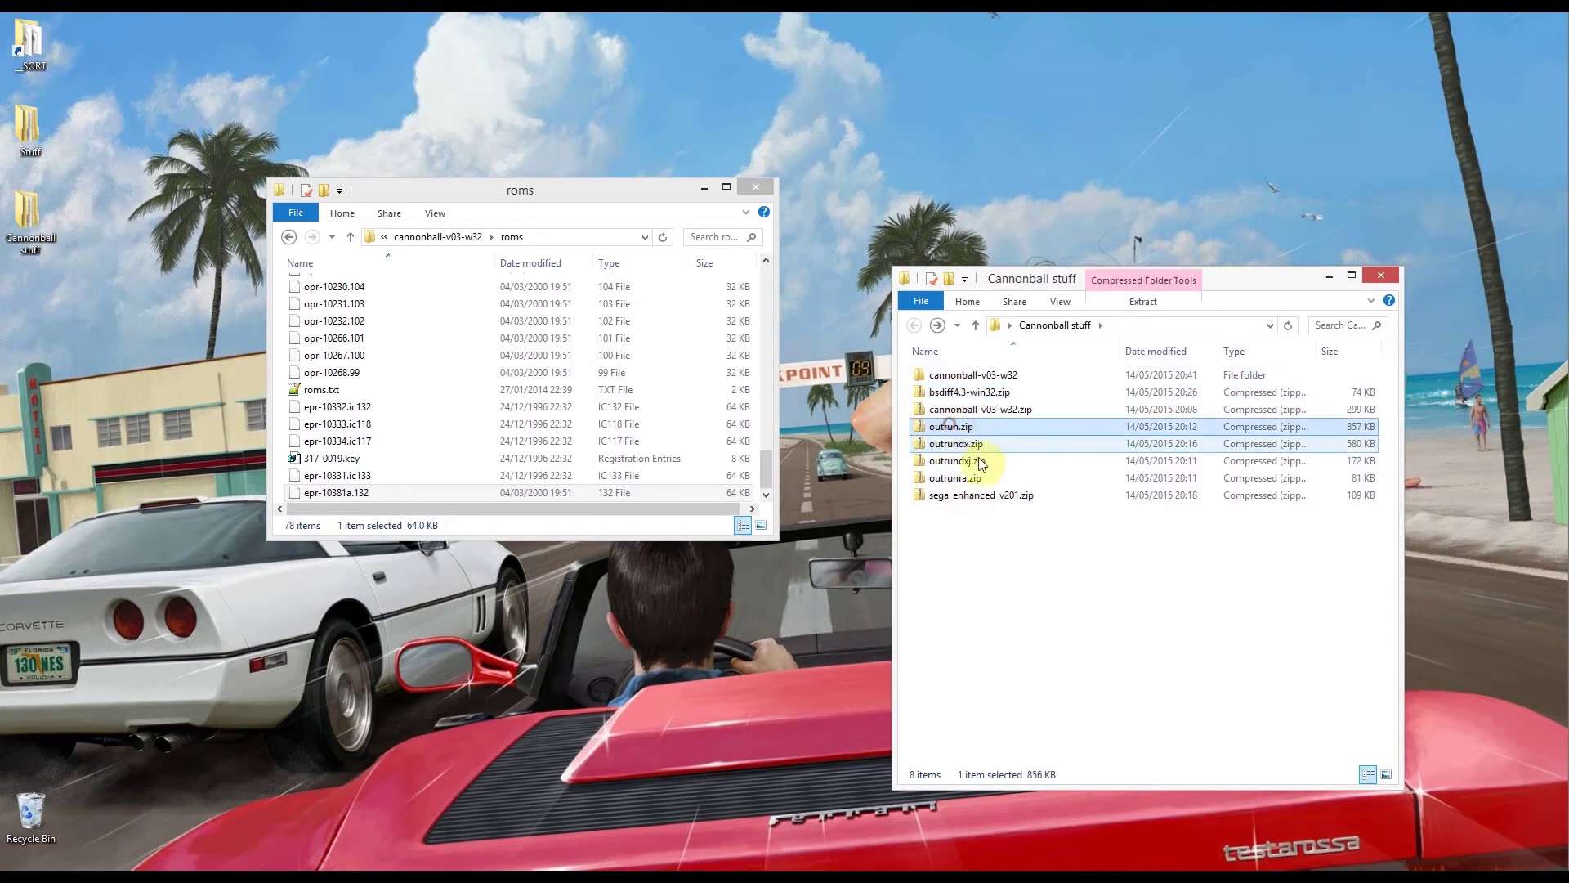
pyautogui.keyDown('shift'); pyautogui.click(994, 479); pyautogui.keyUp('shift')
pyautogui.press('Delete')
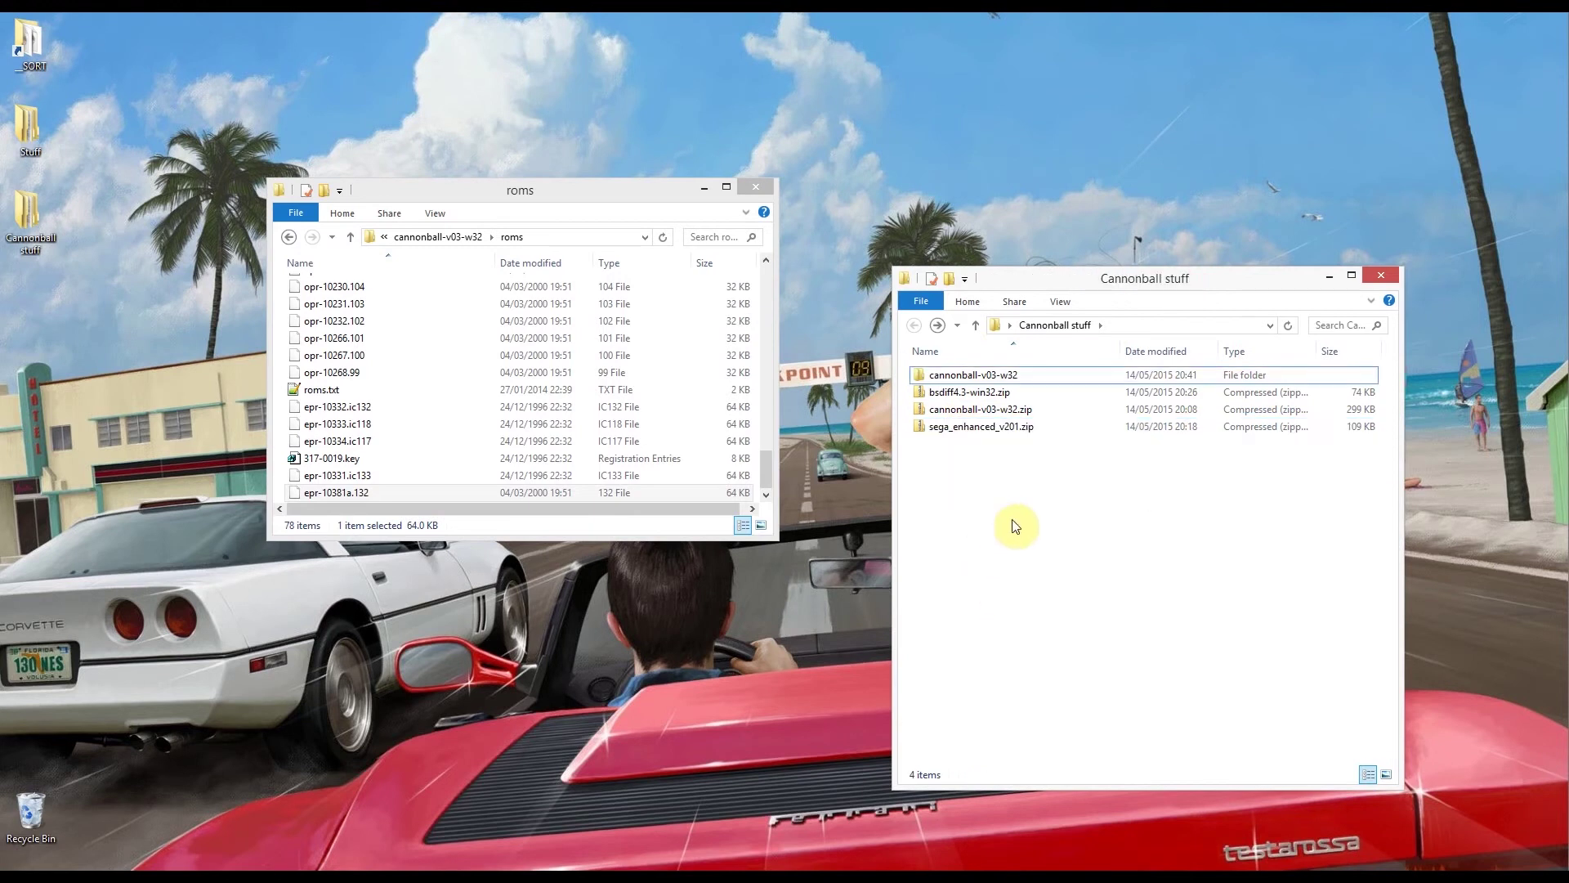
# Step: Extract bsdiff4.3-win32.zip and sega_enhanced_v201.zip each into its own subfolder of Cannonball stuff
pyautogui.rightClick(942, 399)
pyautogui.moveTo(875, 499)
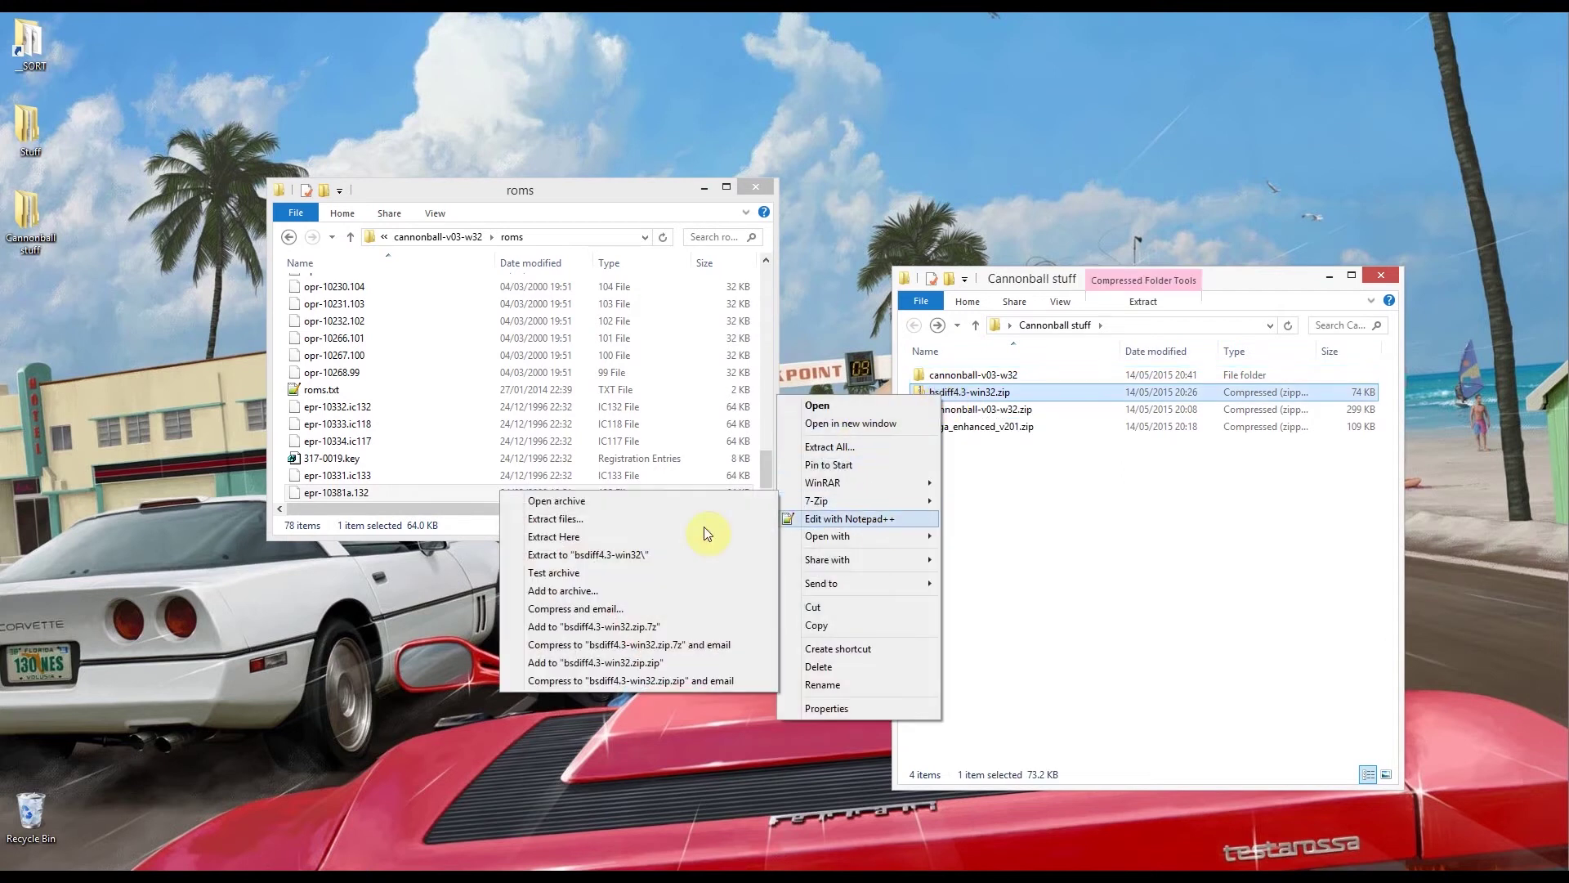
pyautogui.click(672, 554)
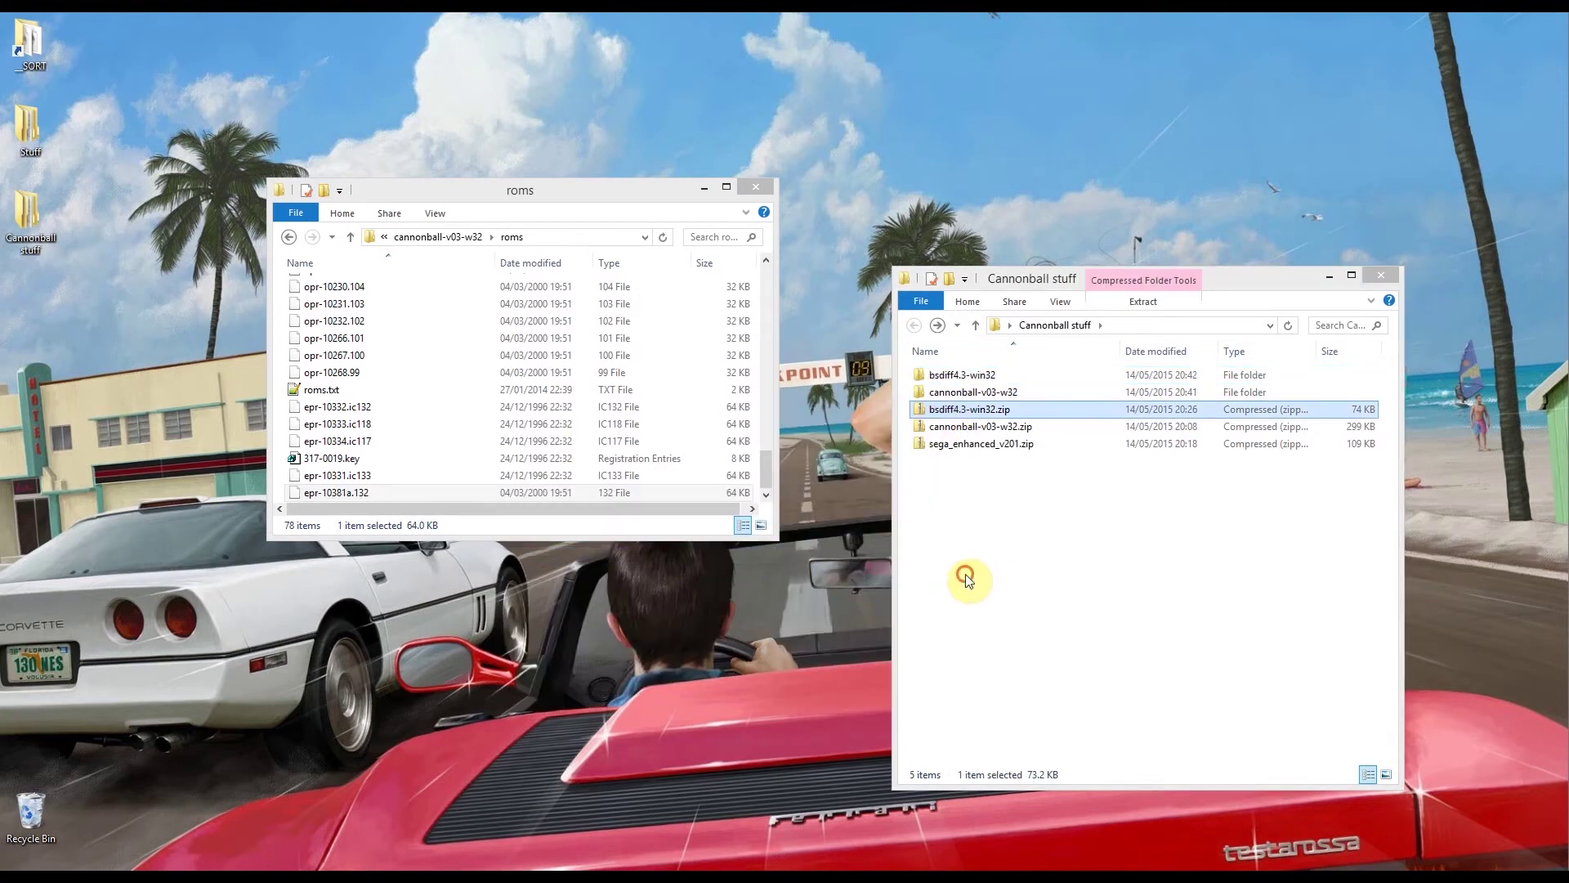
pyautogui.rightClick(944, 446)
pyautogui.moveTo(883, 552)
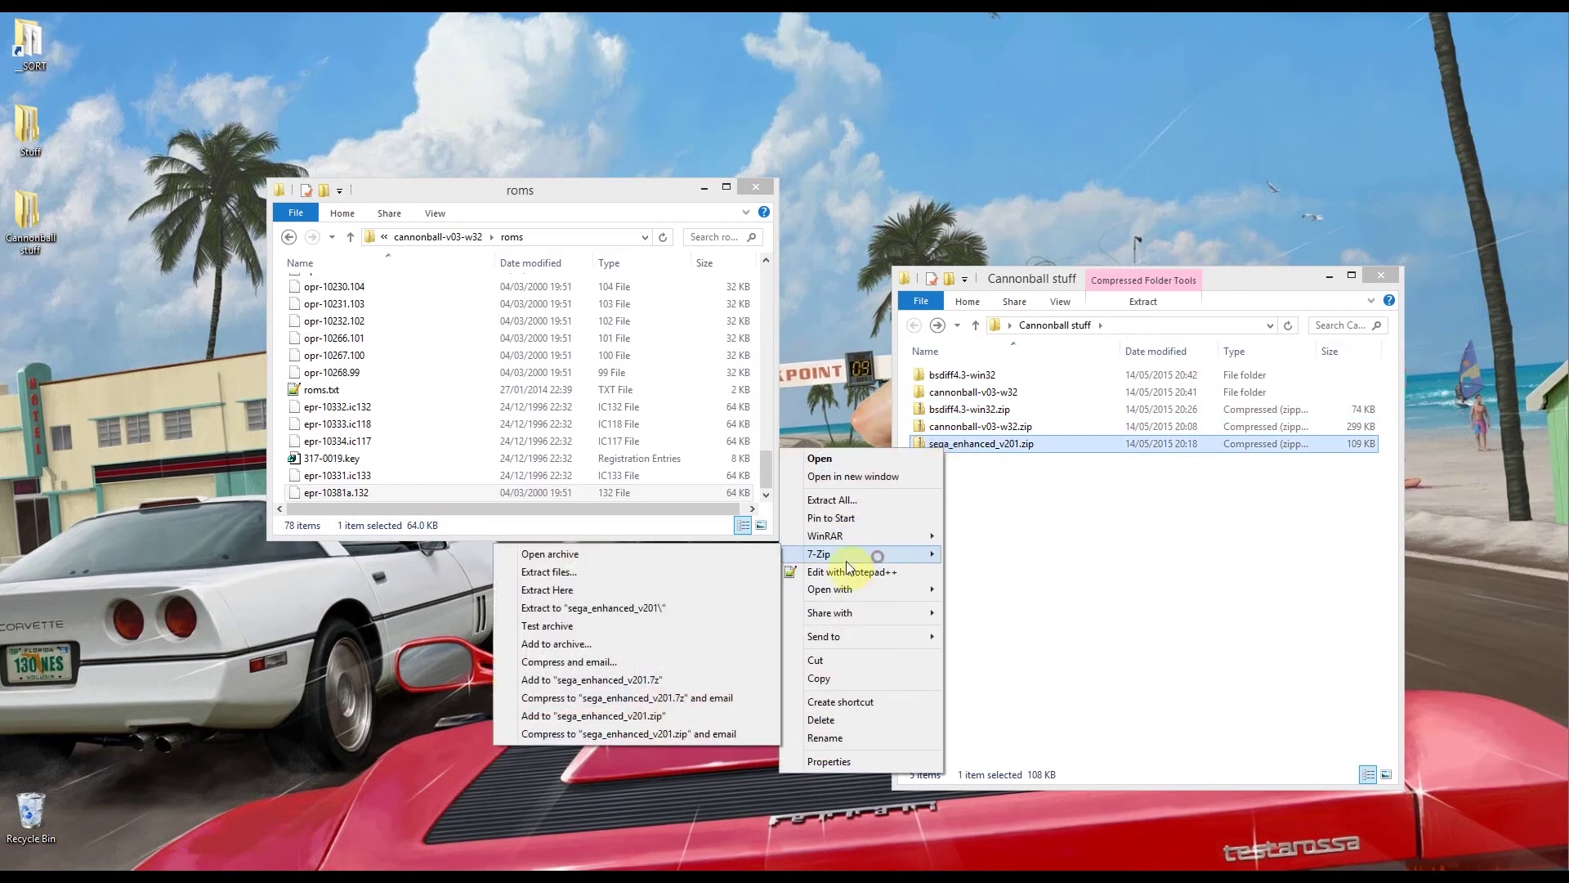
pyautogui.click(590, 608)
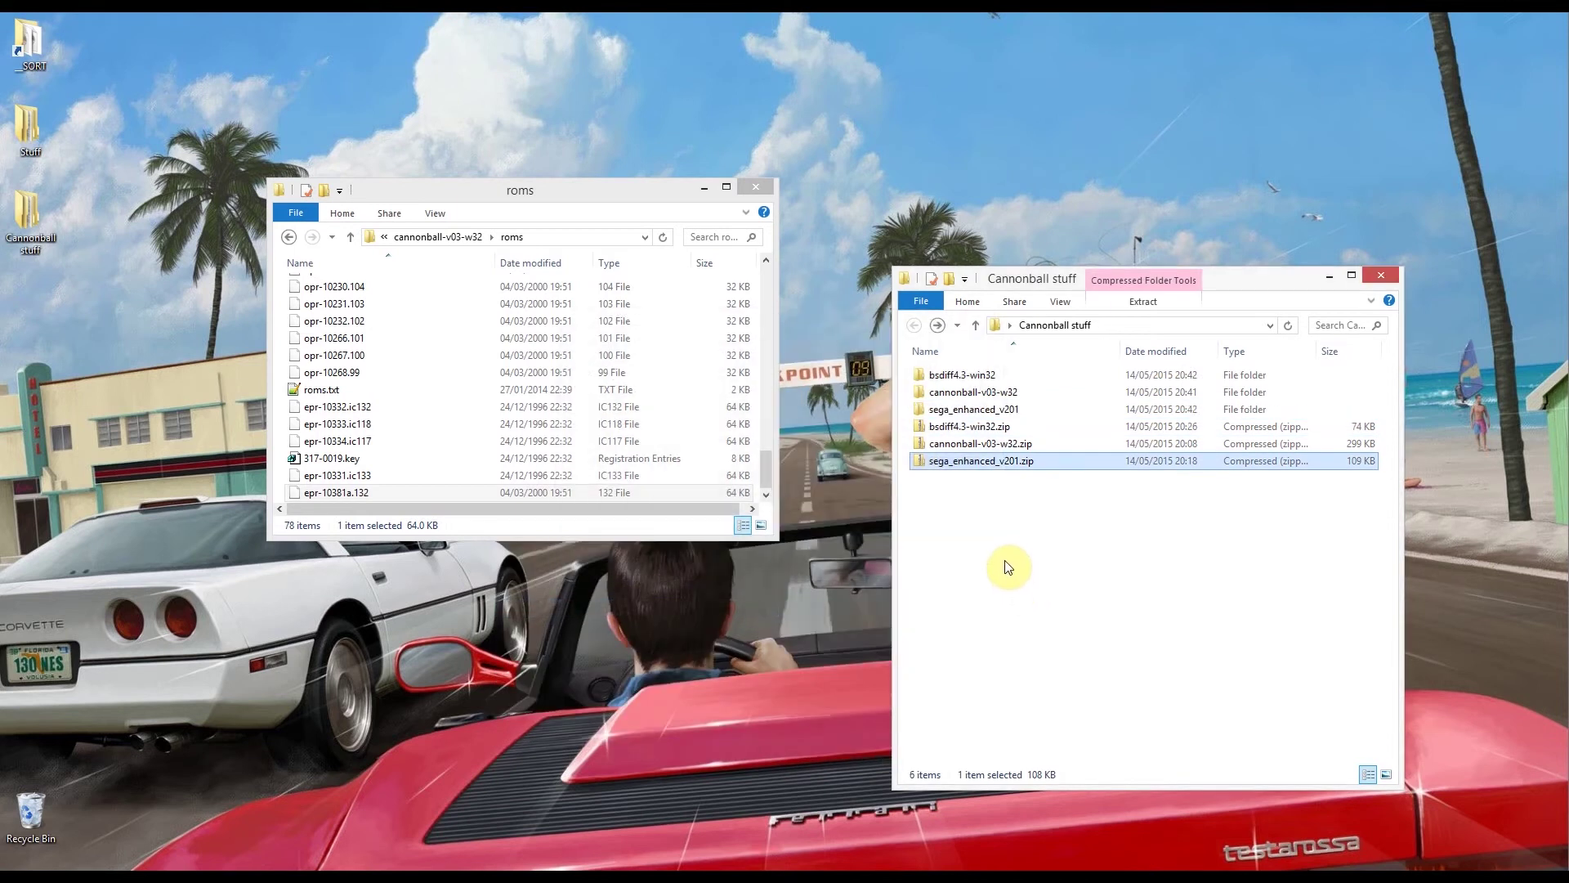
# Step: Open the bsdiff4.3-win32 folder and place another Cannonball stuff window beside it, over the roms window
pyautogui.click(965, 377)
pyautogui.doubleClick(965, 377)
pyautogui.press('super+w')
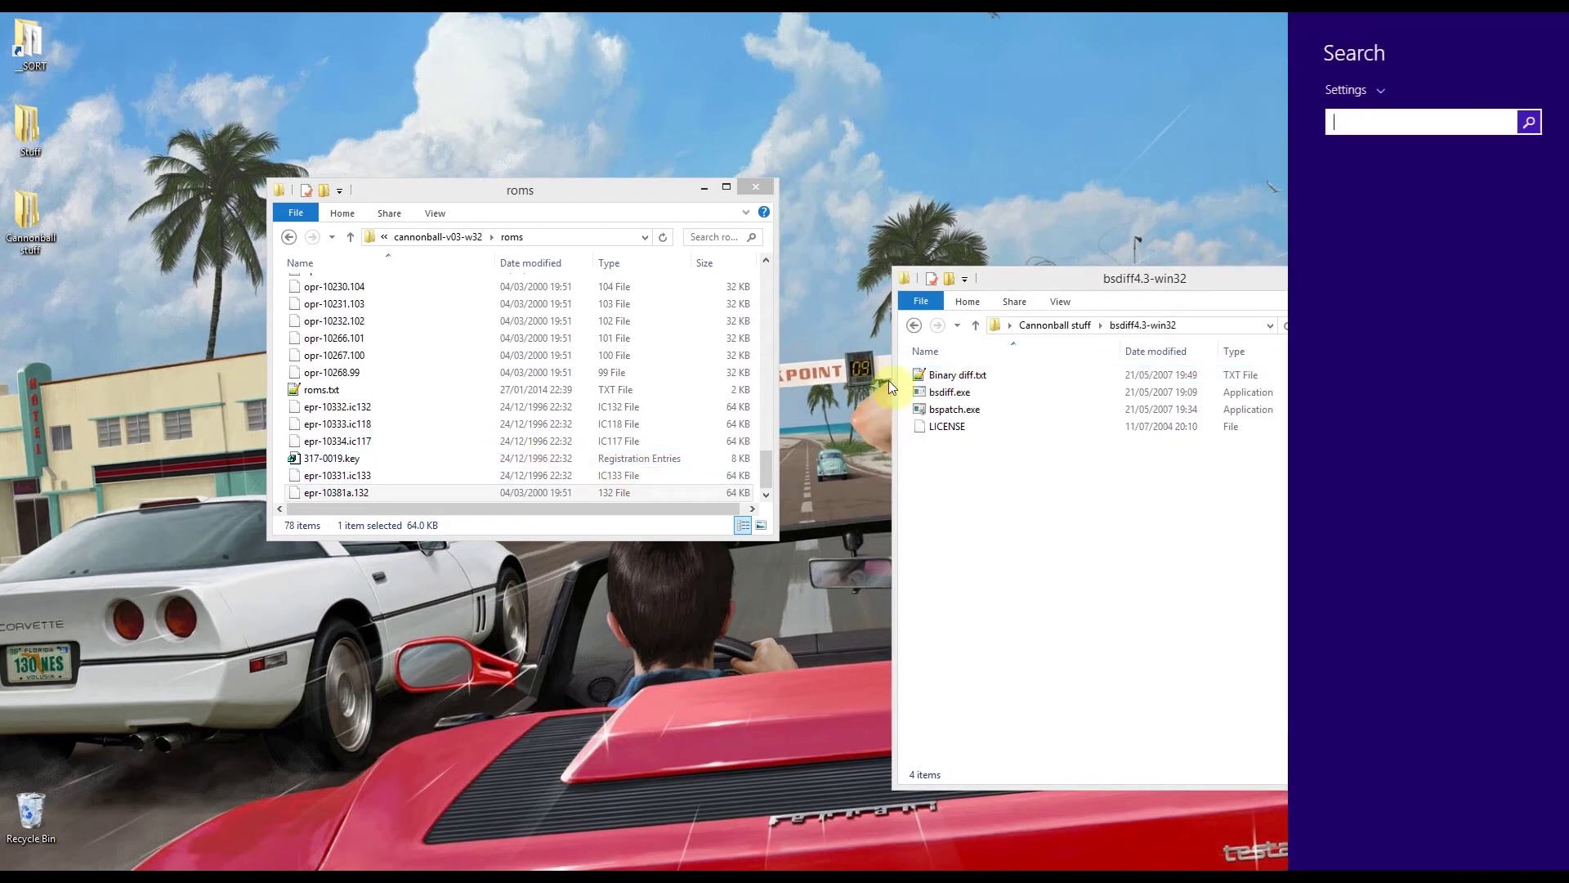
pyautogui.click(703, 265)
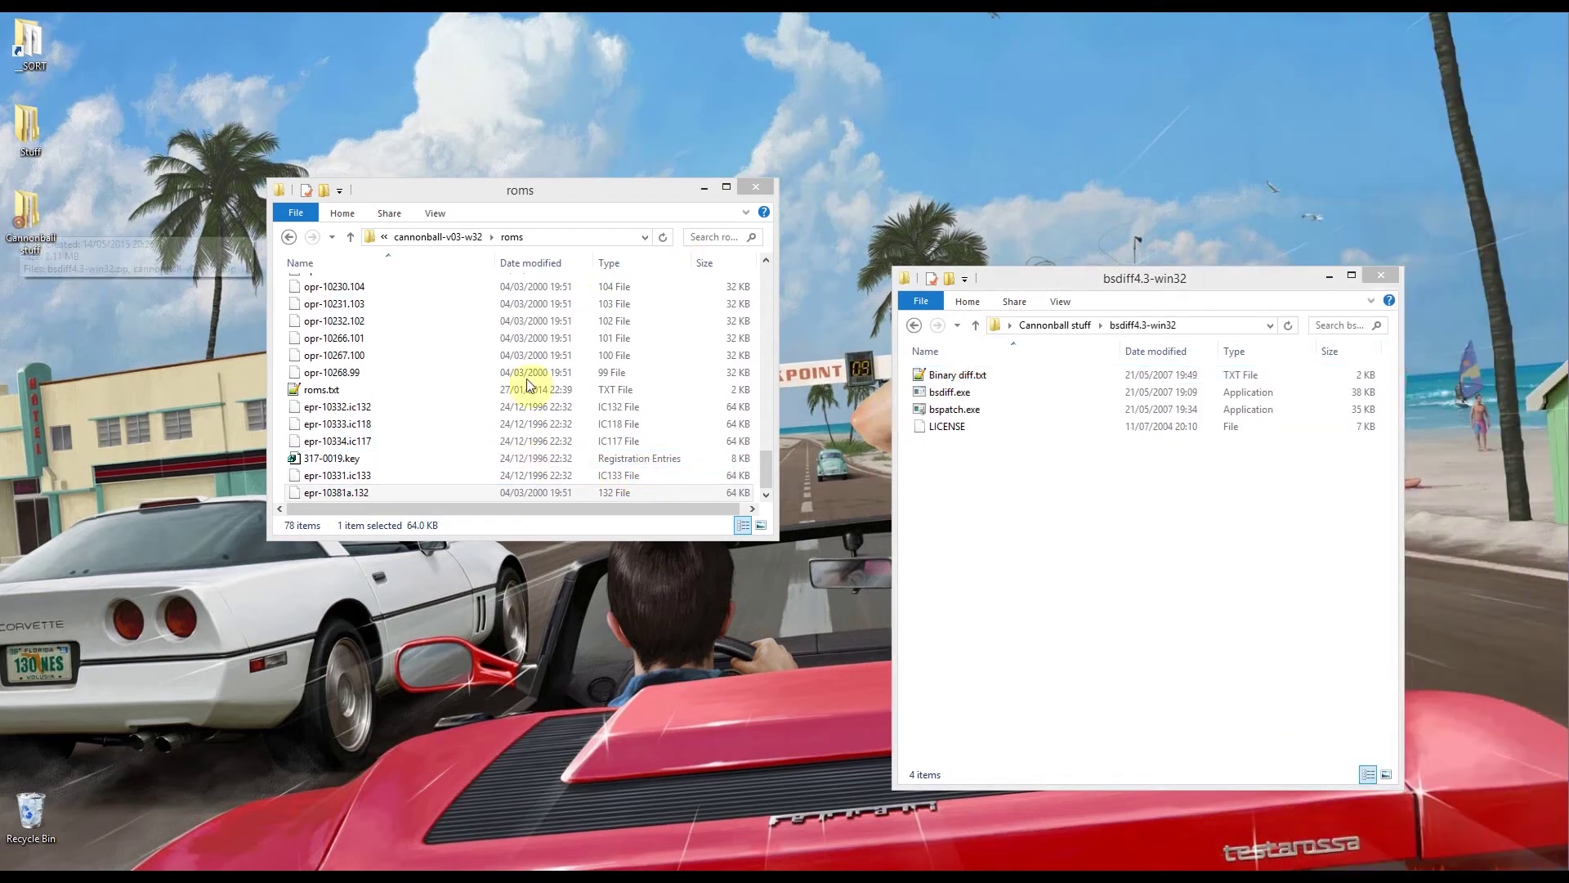
pyautogui.moveTo(1036, 290); pyautogui.dragTo(409, 305)
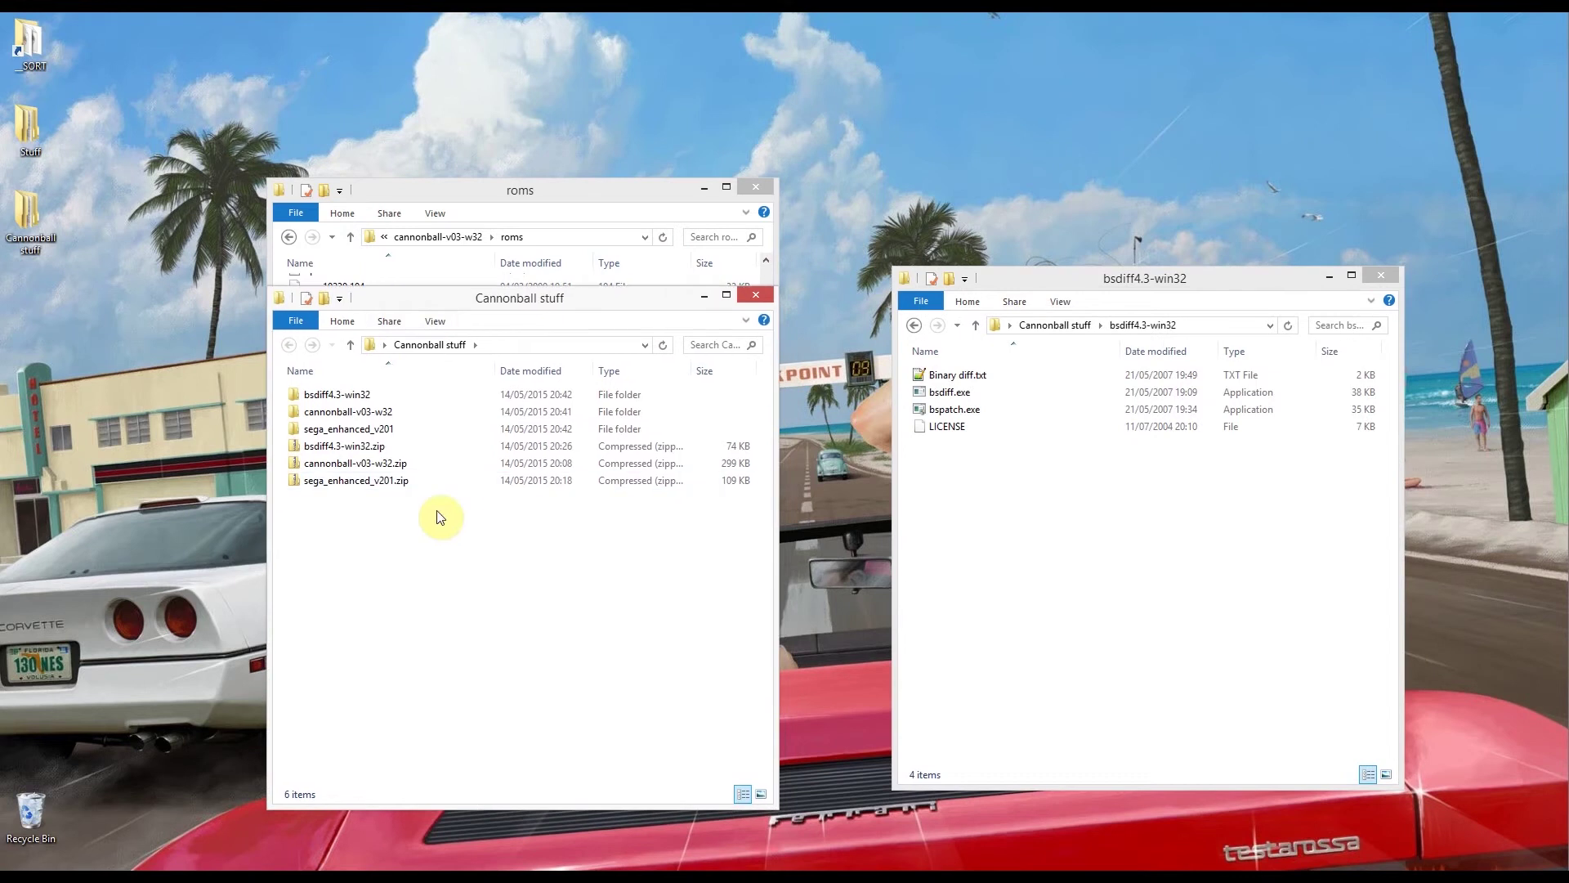
# Step: Open the outrun patch folder inside the bspatch folder of sega_enhanced_v201
pyautogui.click(397, 429)
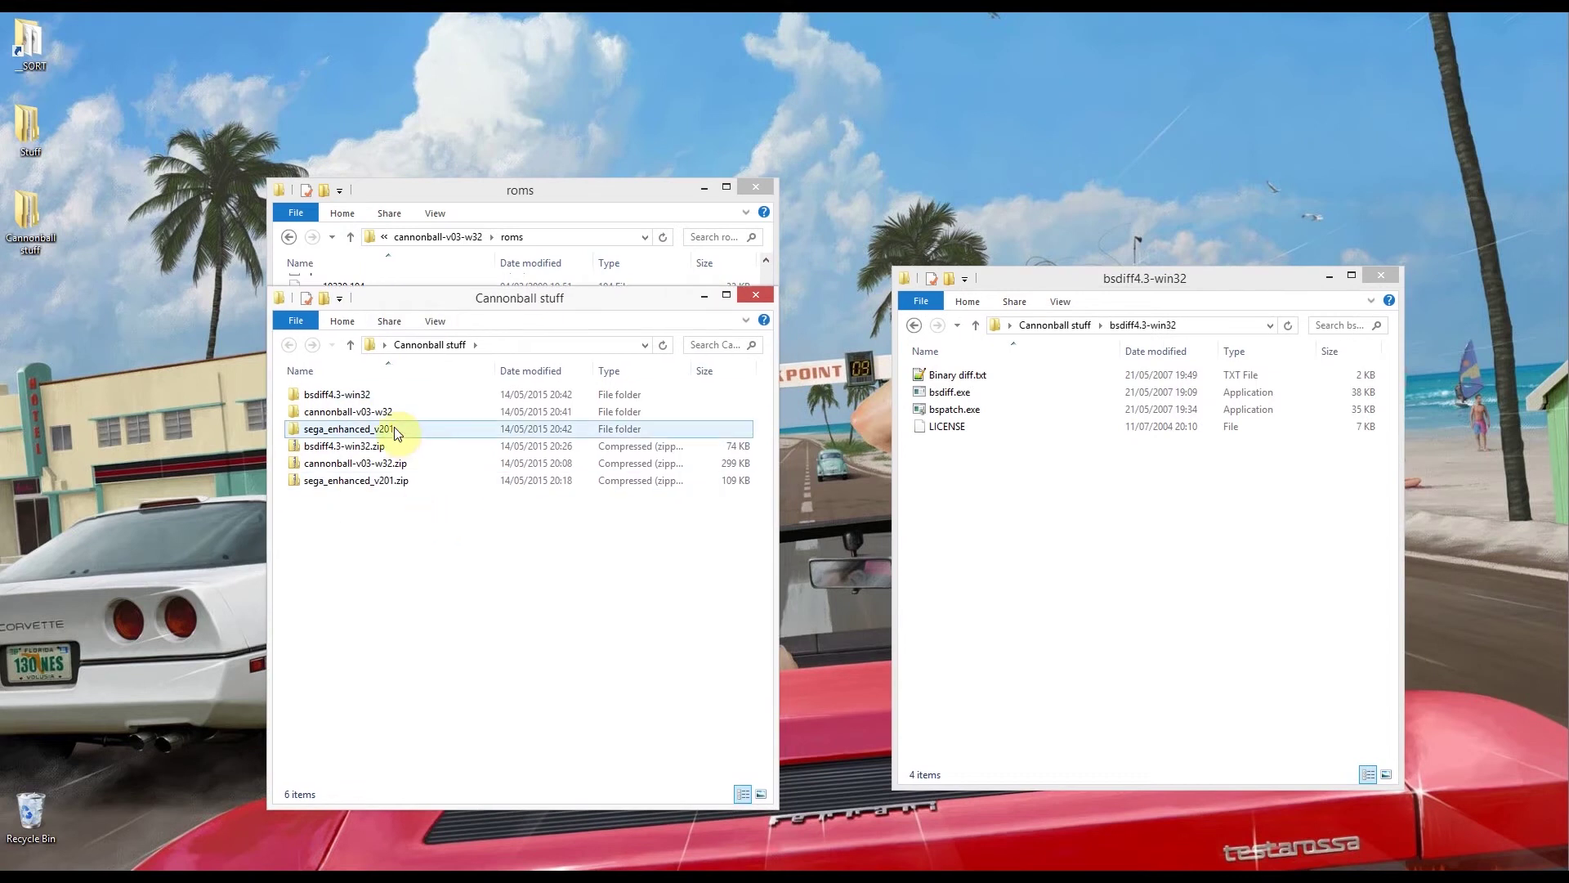
pyautogui.doubleClick(350, 431)
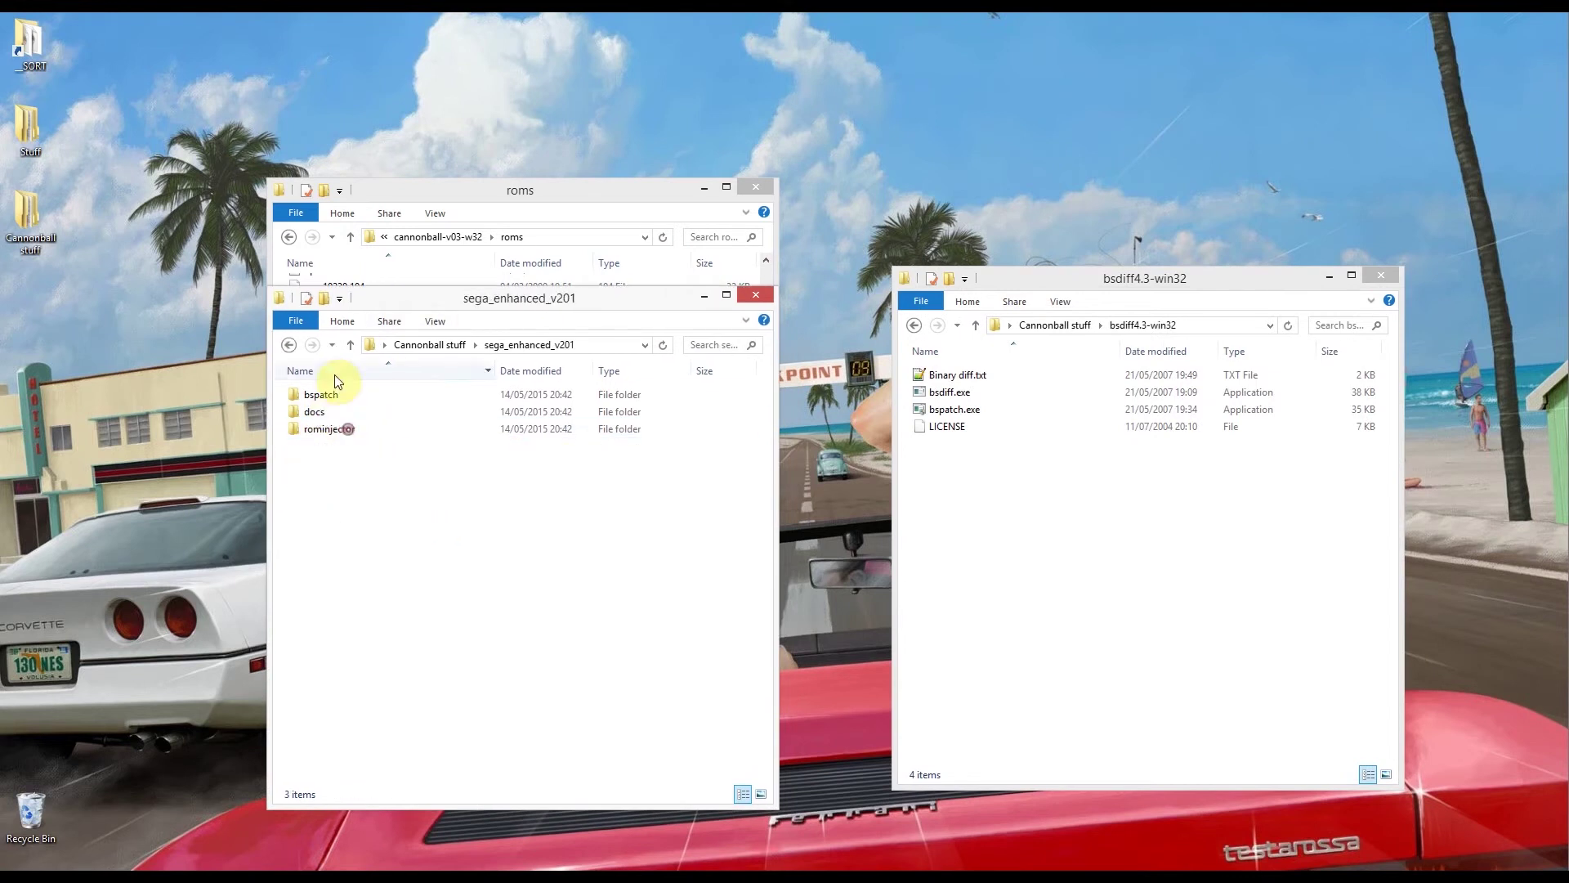
pyautogui.doubleClick(343, 398)
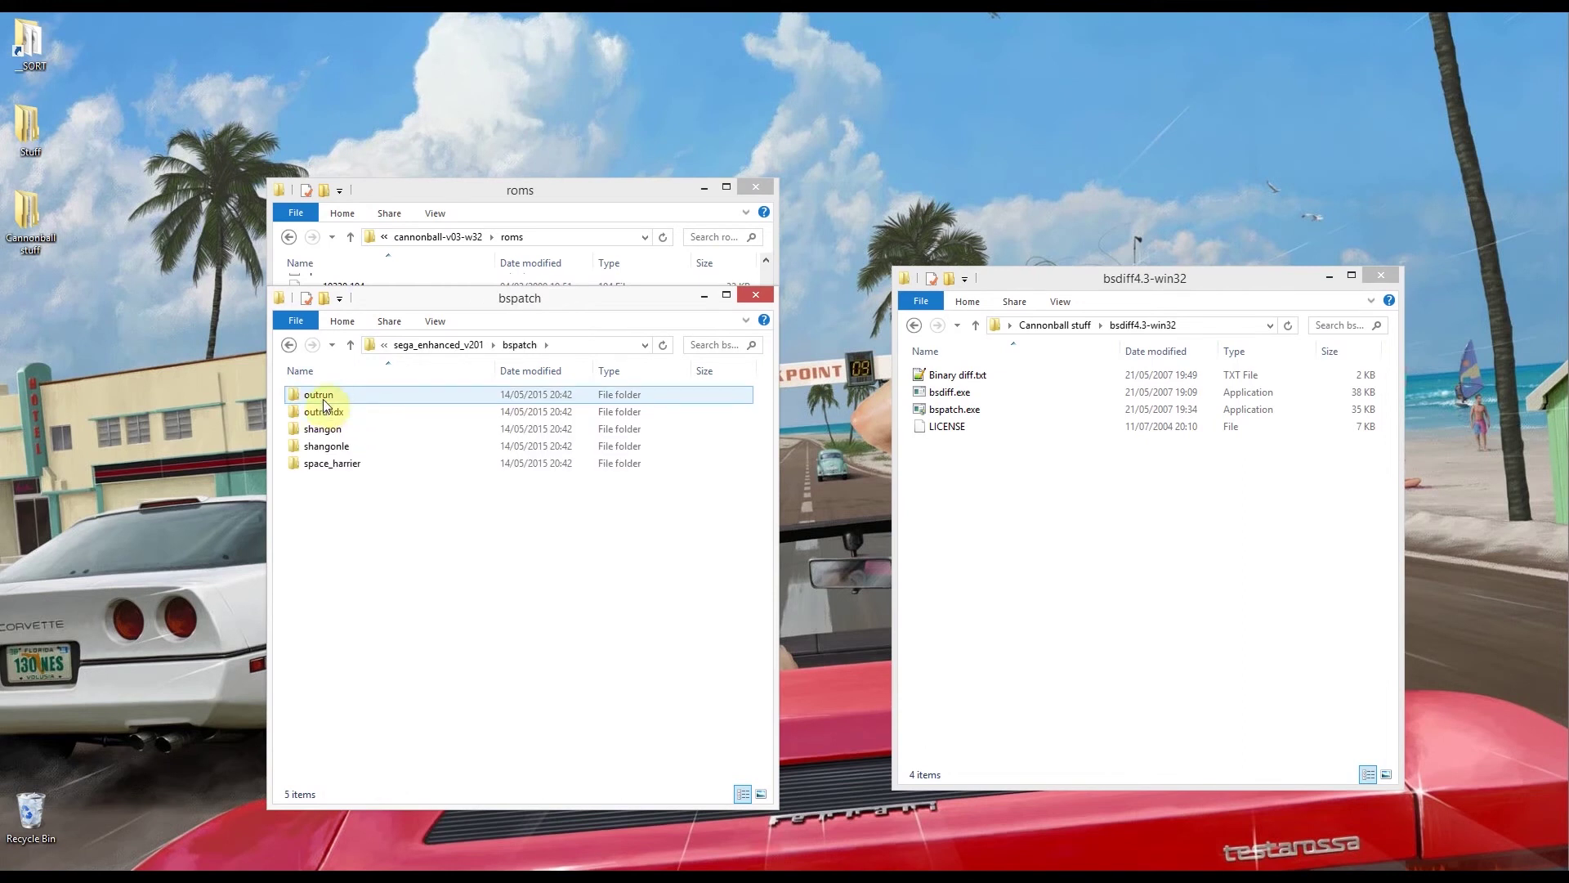
pyautogui.doubleClick(346, 397)
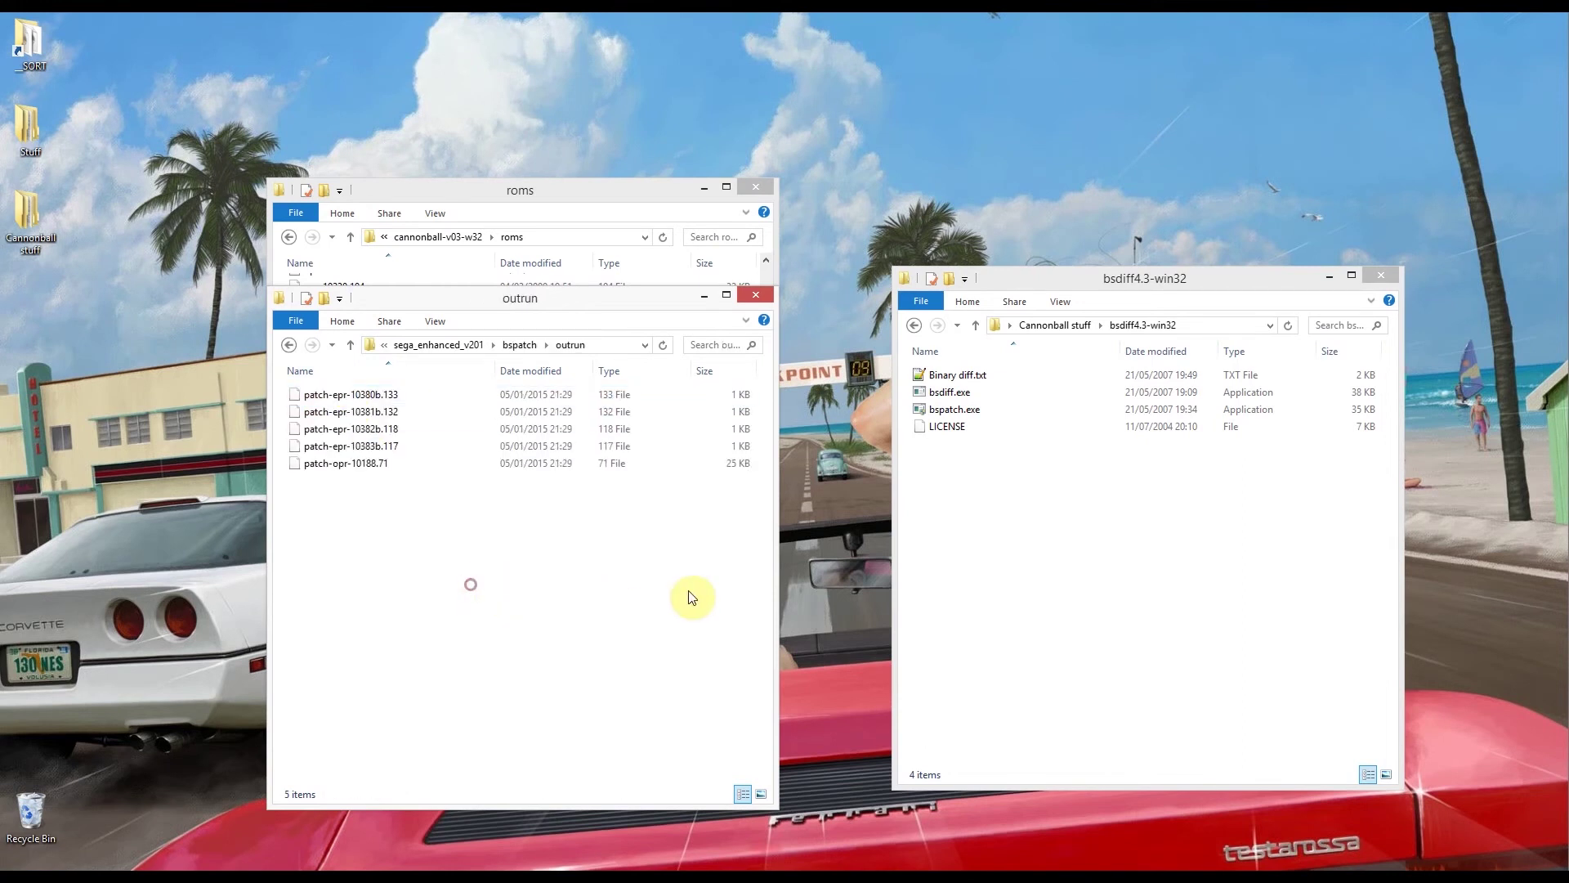
pyautogui.click(981, 503)
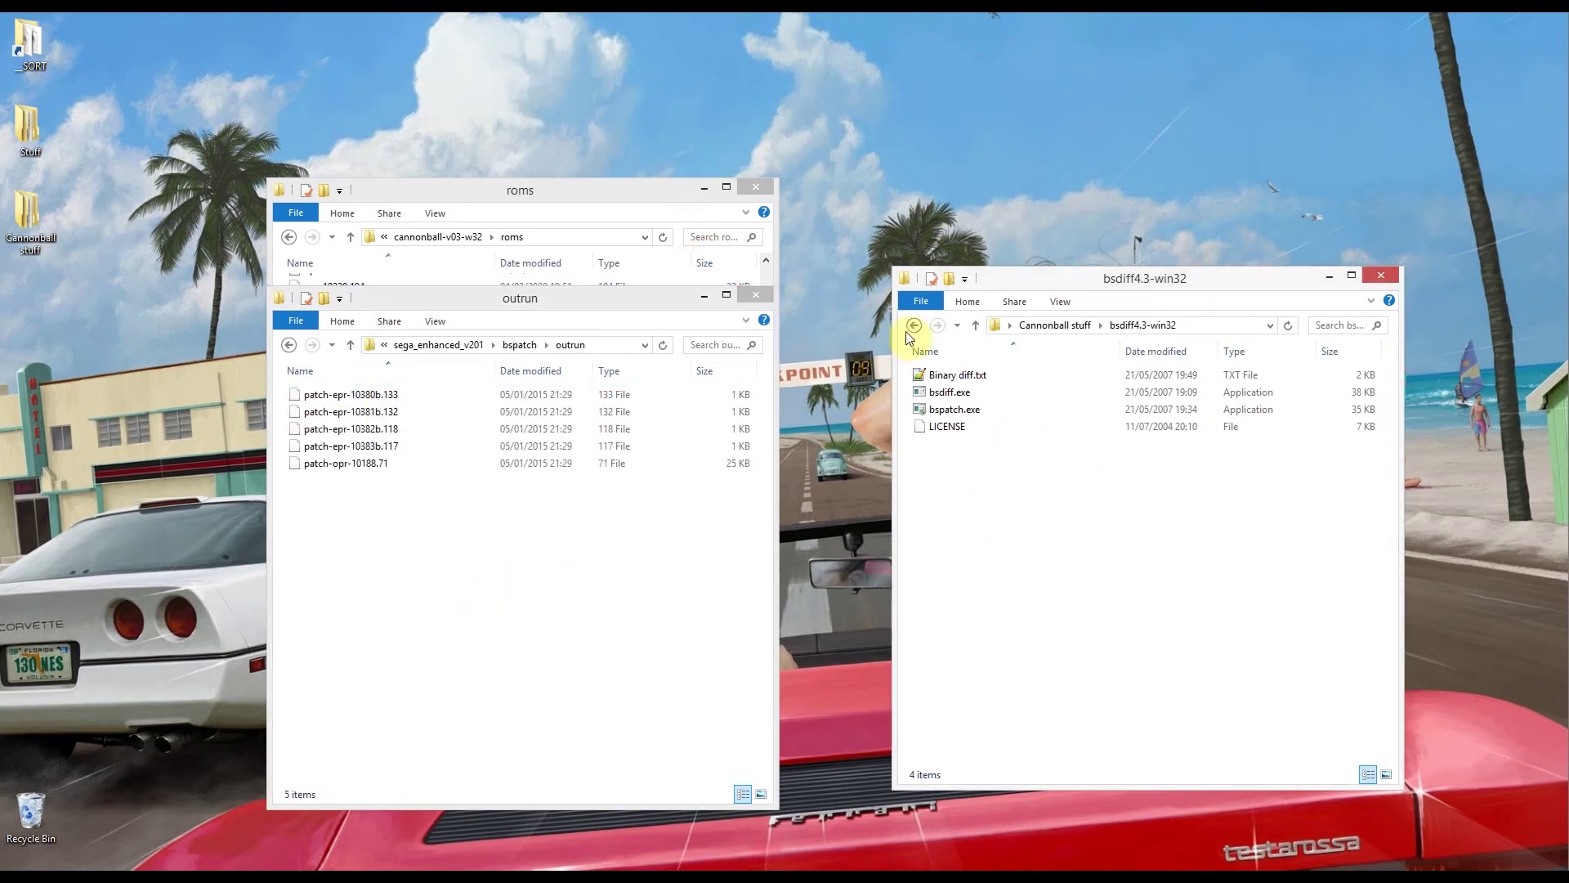
# Step: Open the roms folder of cannonball-v03-w32 in a further window and place it beside the outrun patch folder
pyautogui.doubleClick(30, 219)
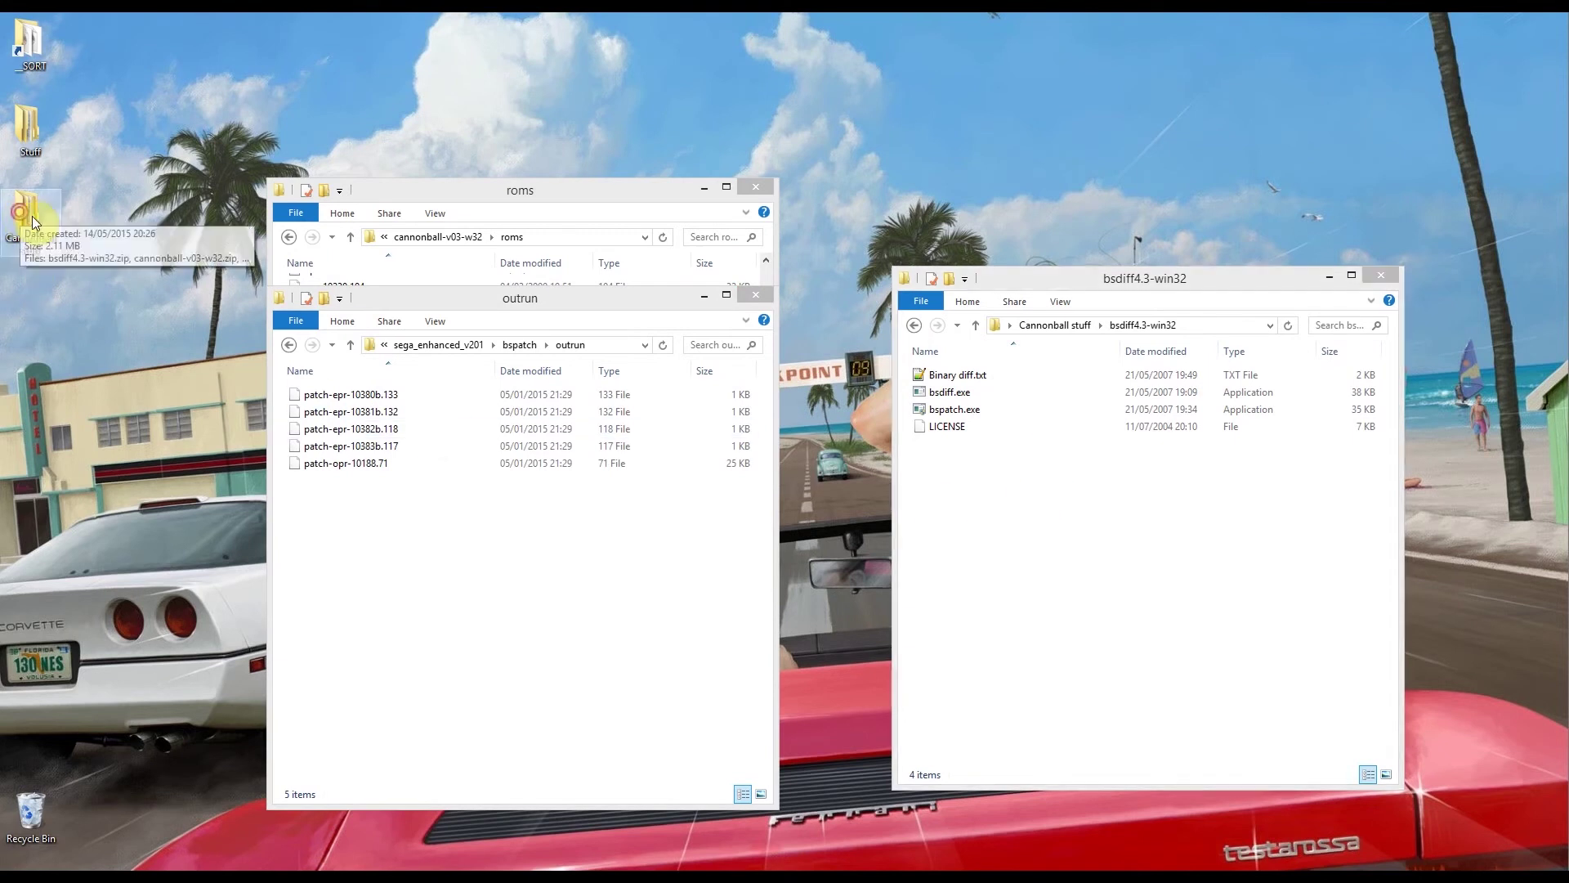
pyautogui.moveTo(547, 320); pyautogui.dragTo(1133, 497)
pyautogui.click(963, 646)
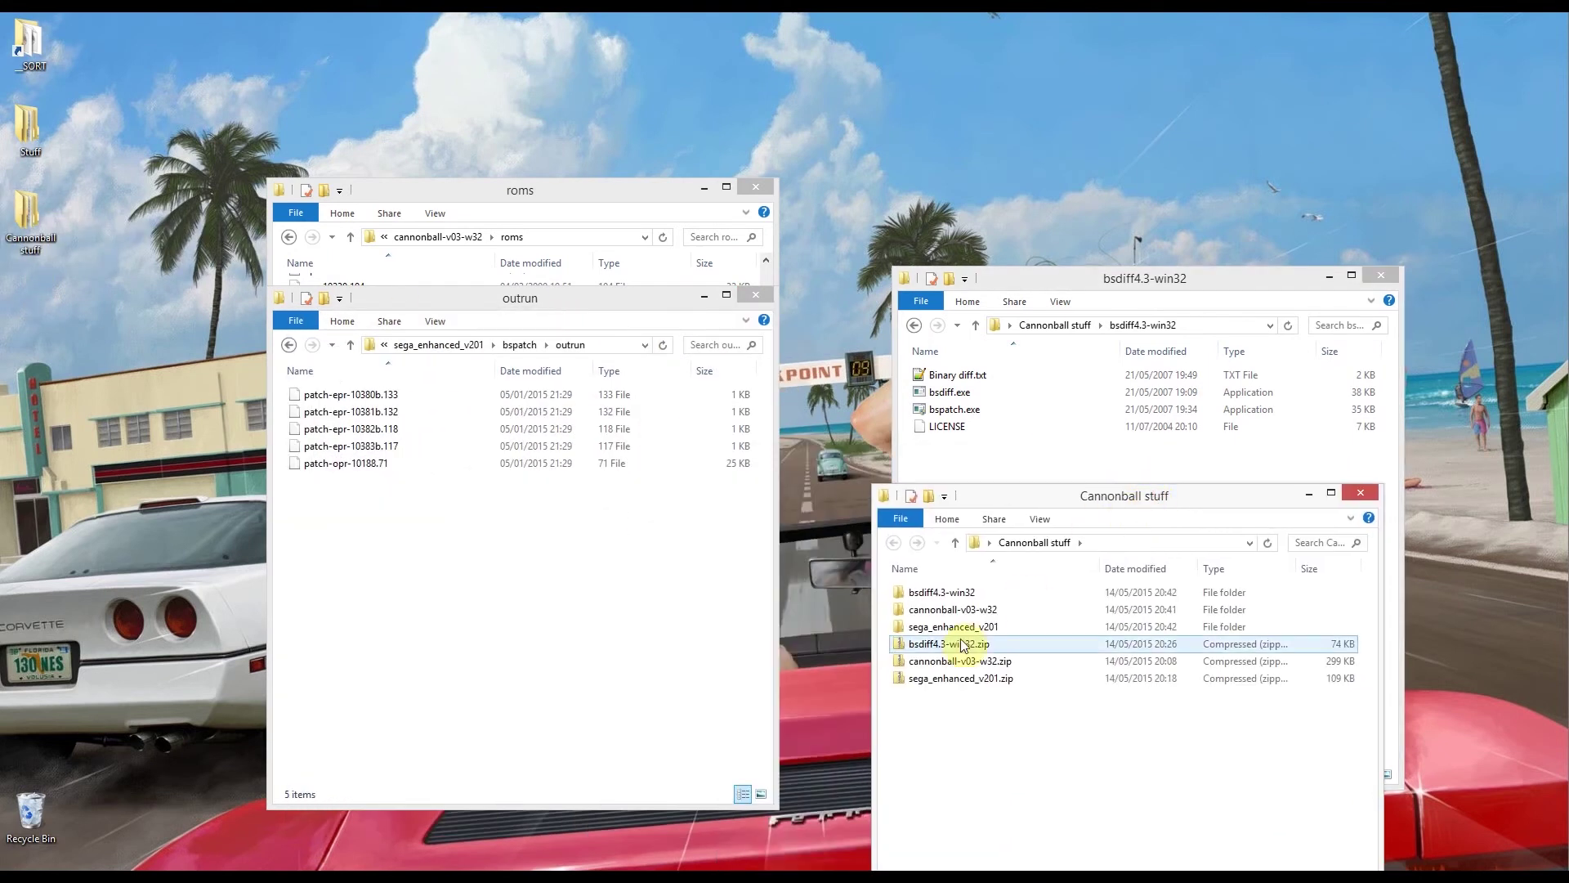
pyautogui.doubleClick(953, 611)
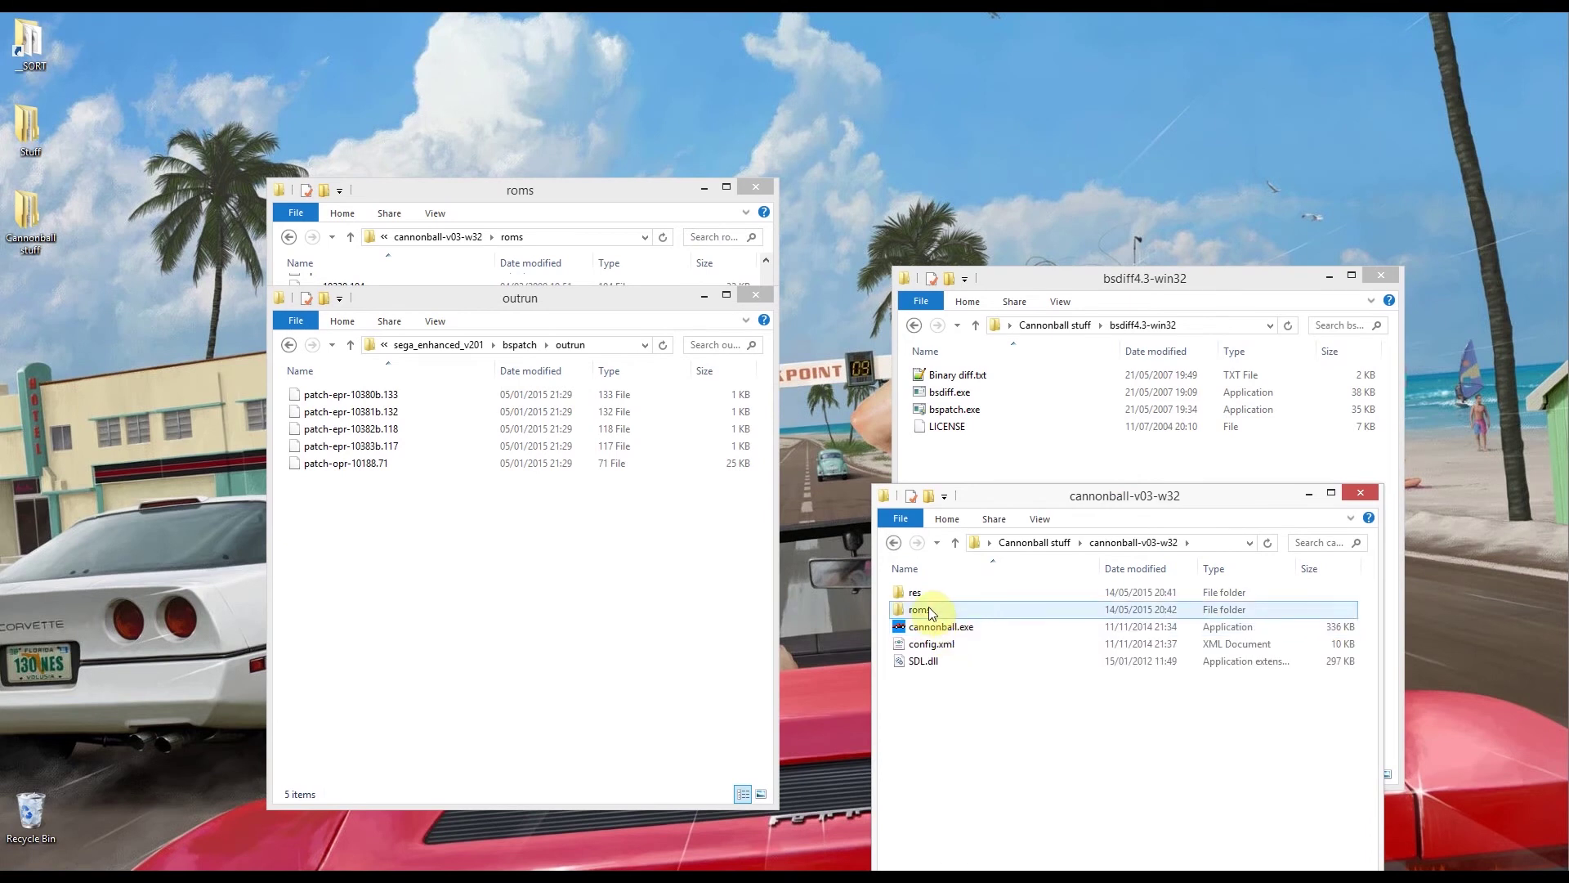
pyautogui.doubleClick(928, 608)
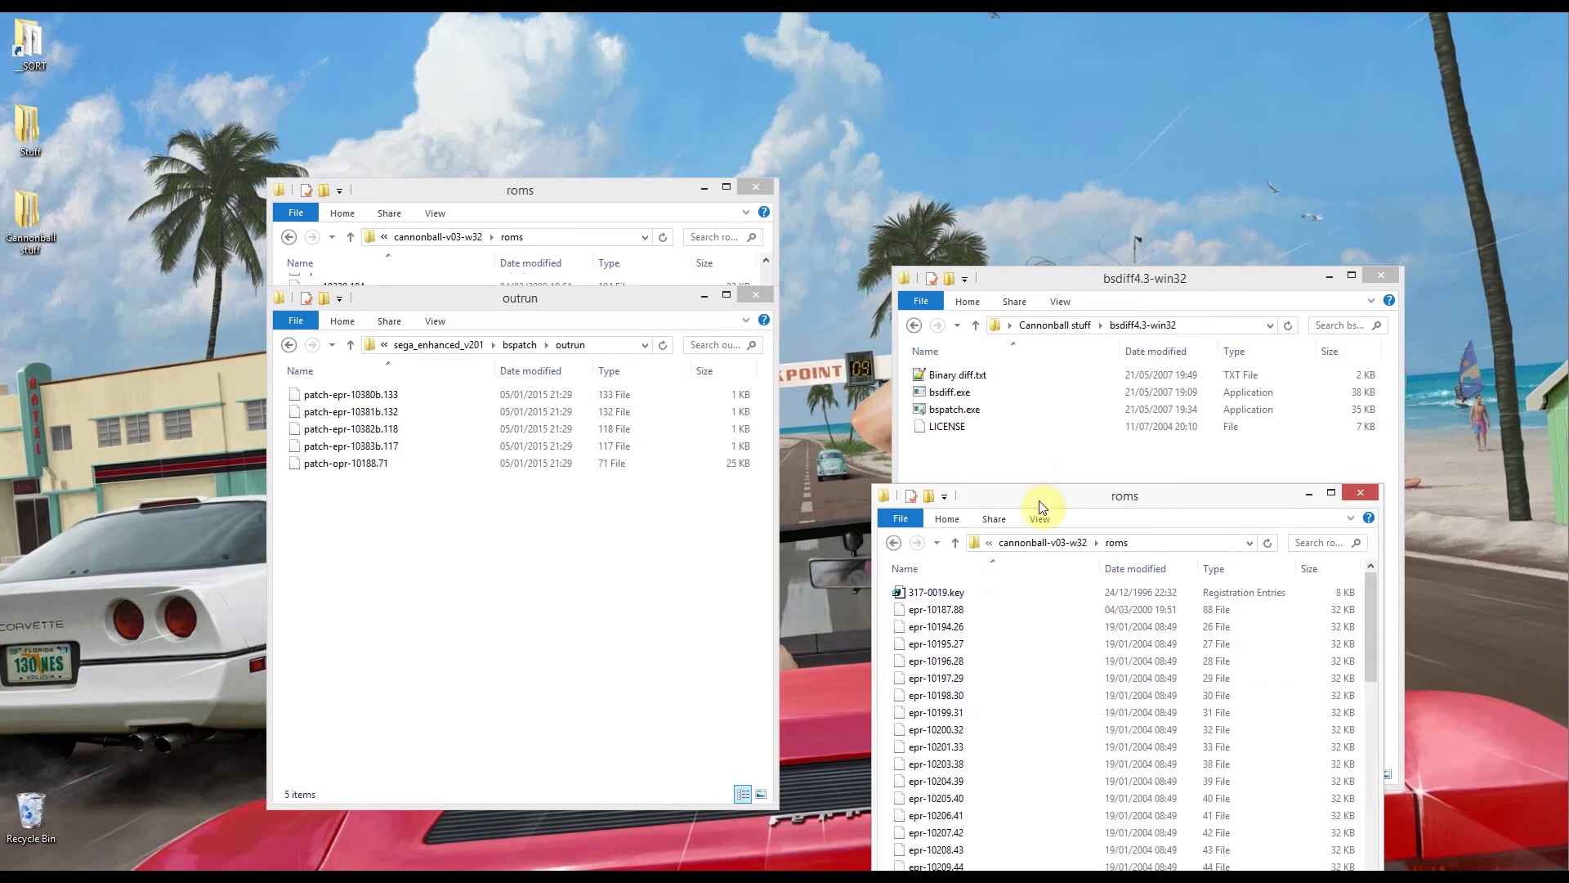
pyautogui.moveTo(1051, 490); pyautogui.dragTo(1151, 216)
# Step: Locate opr-10188.71 in the roms folder and compare it with patch-opr-10188.71 in the outrun patch folder
pyautogui.scroll(-10, 1204, 551)
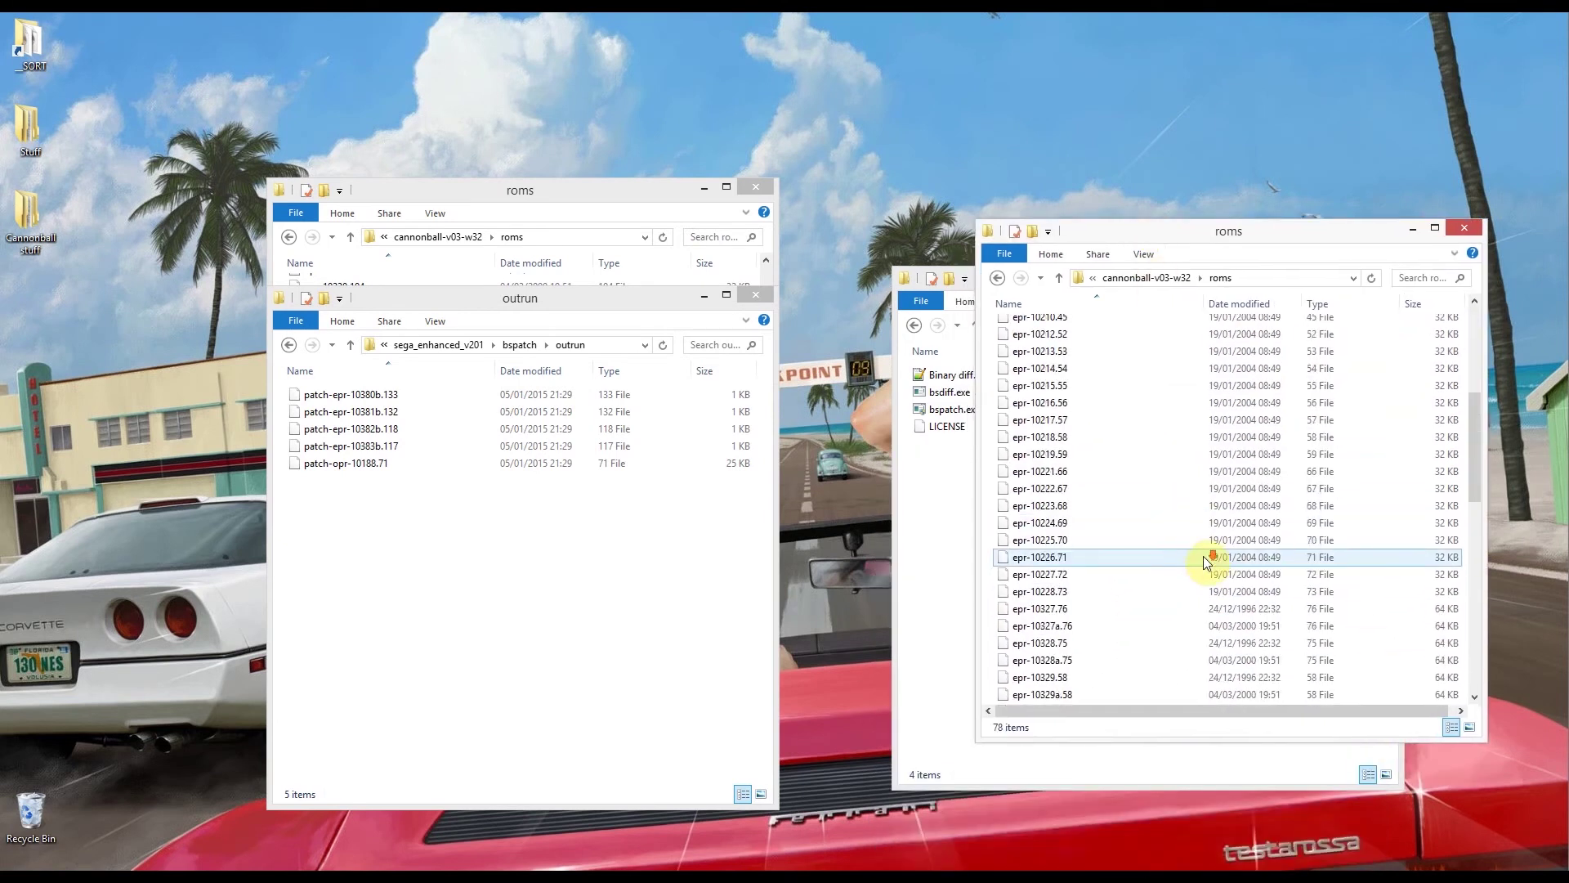
pyautogui.scroll(-6, 1215, 575)
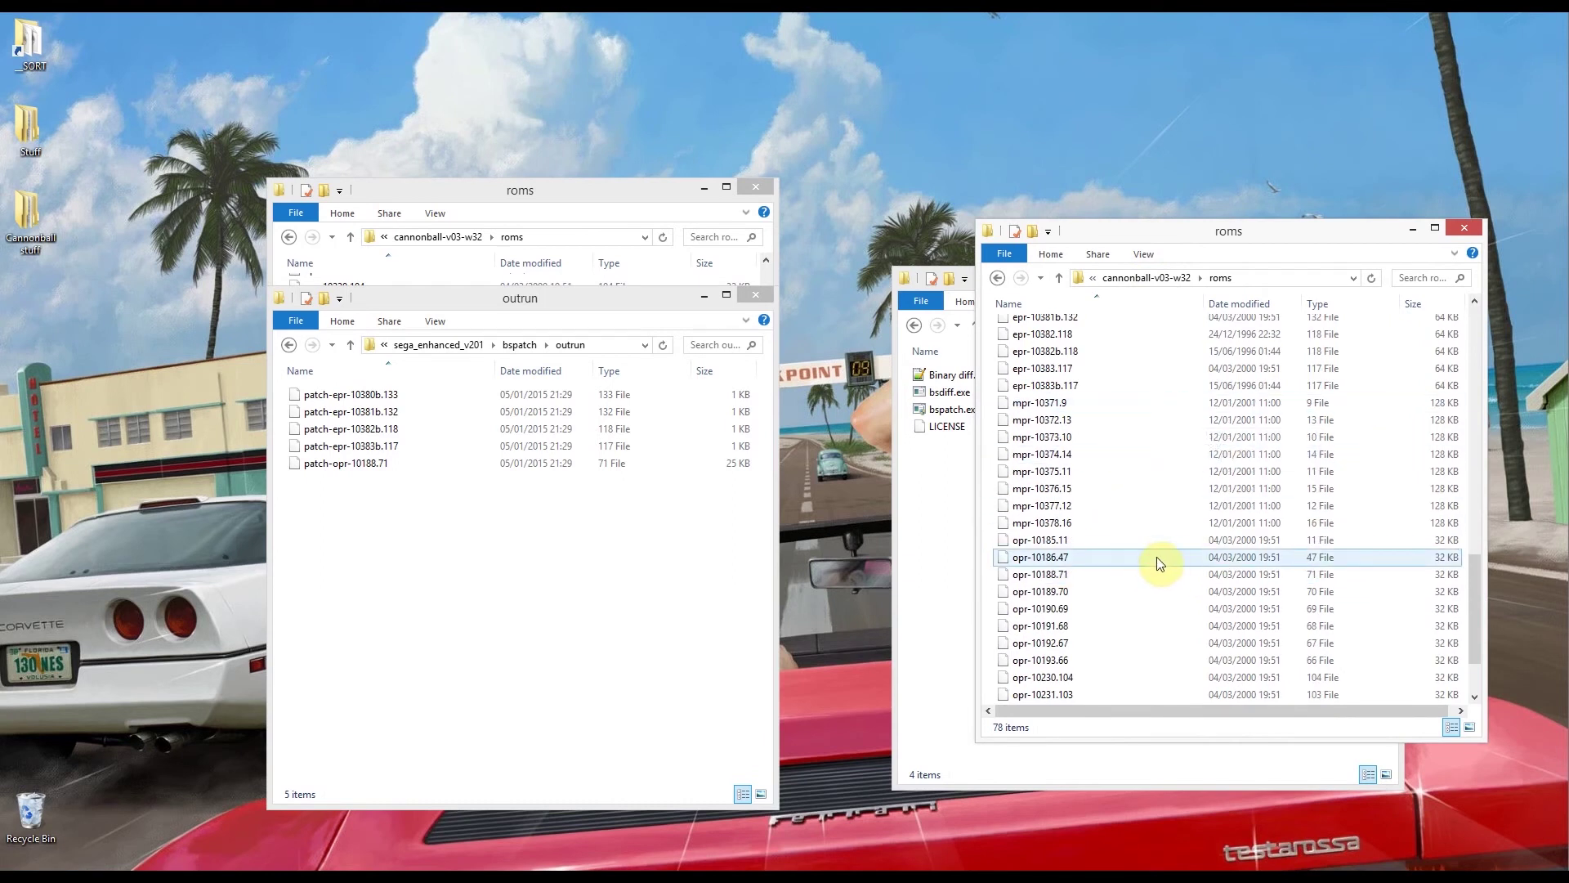
pyautogui.scroll(-2, 1161, 566)
pyautogui.click(1040, 489)
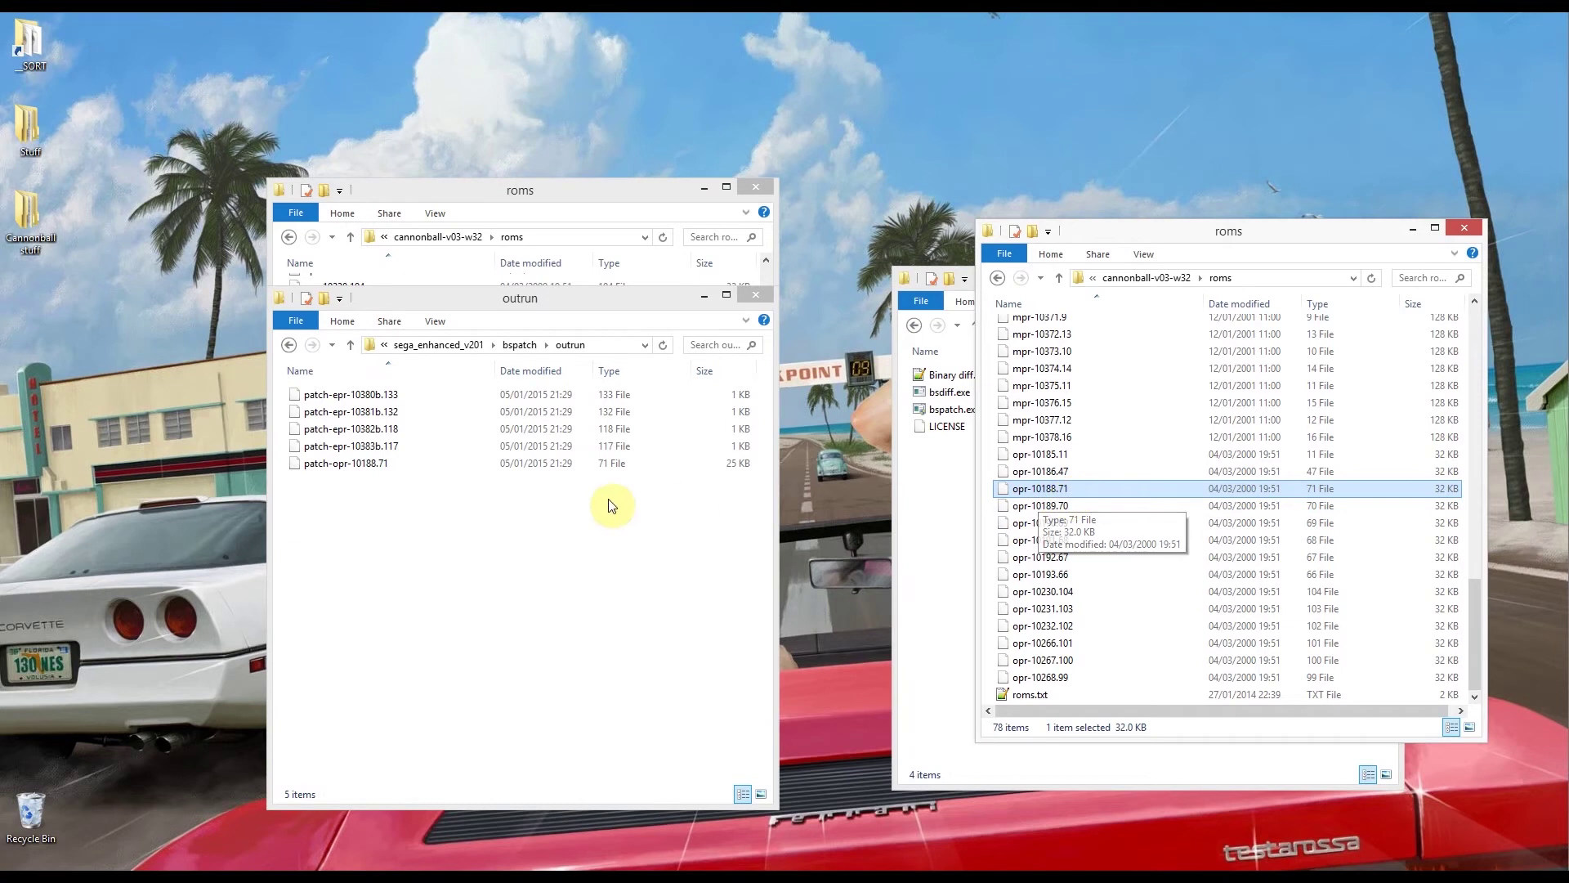
pyautogui.click(370, 466)
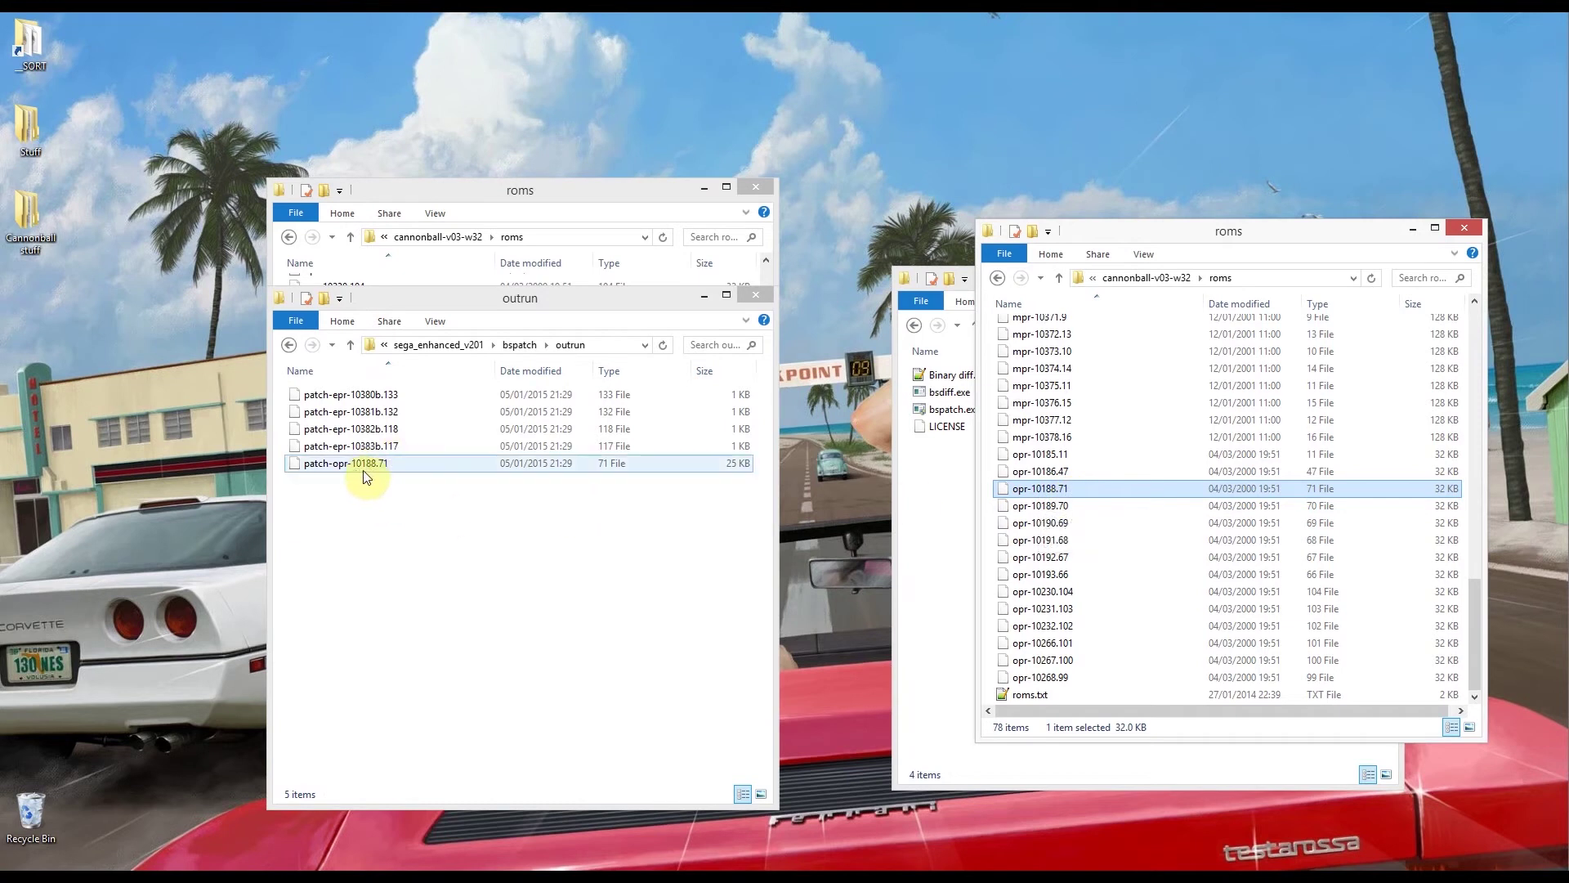
# Step: Copy opr-10188.71 from the roms folder into the outrun patch folder and close the roms window used as the source
pyautogui.moveTo(1036, 489); pyautogui.dragTo(461, 552)
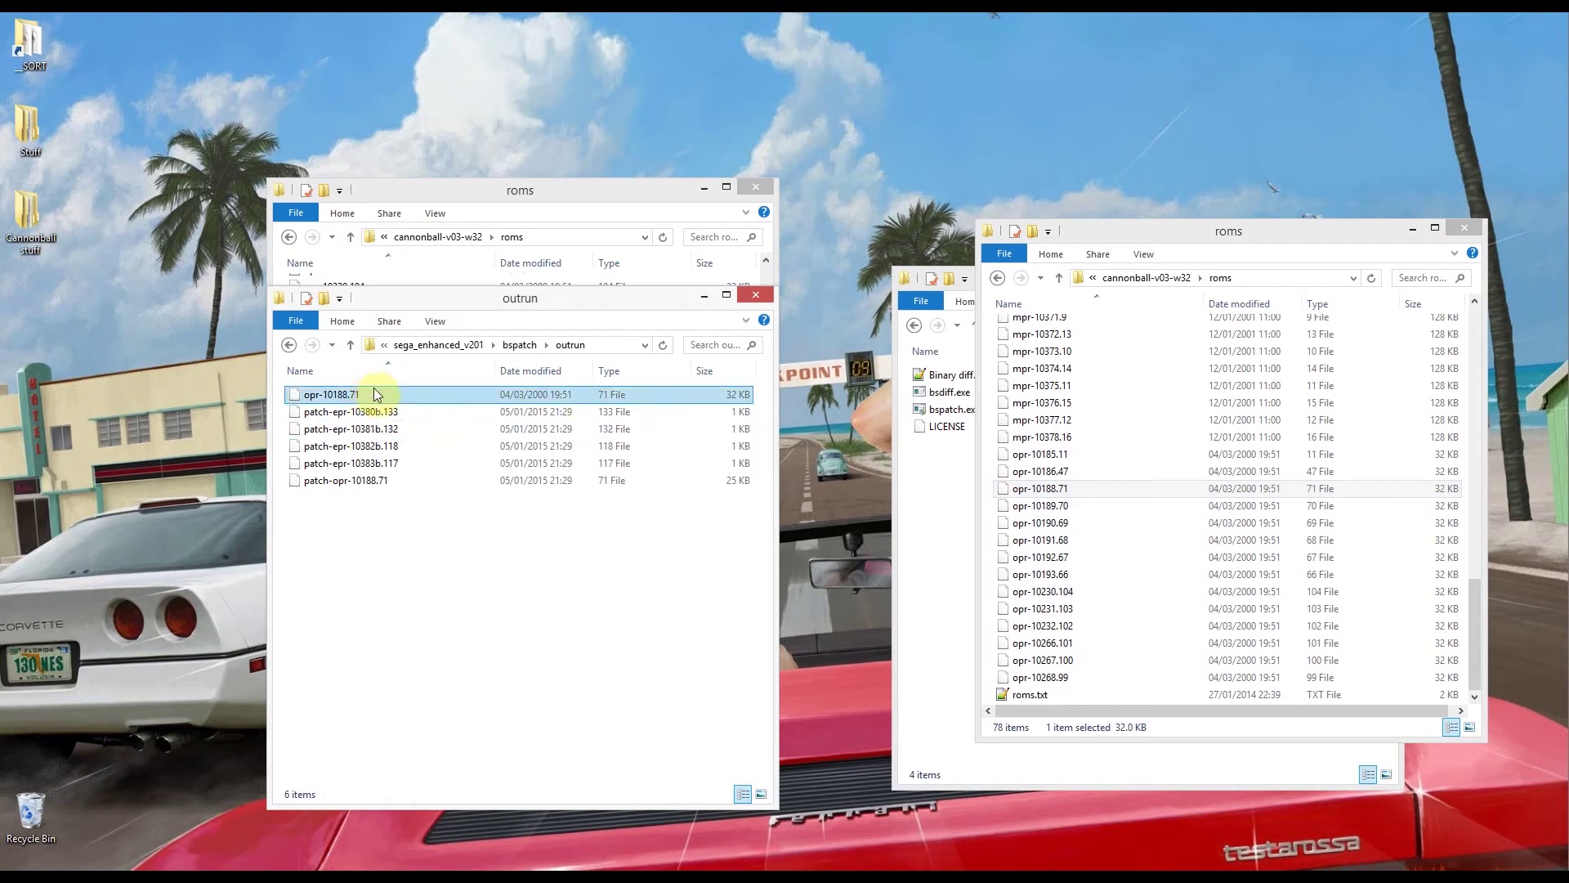
pyautogui.click(703, 604)
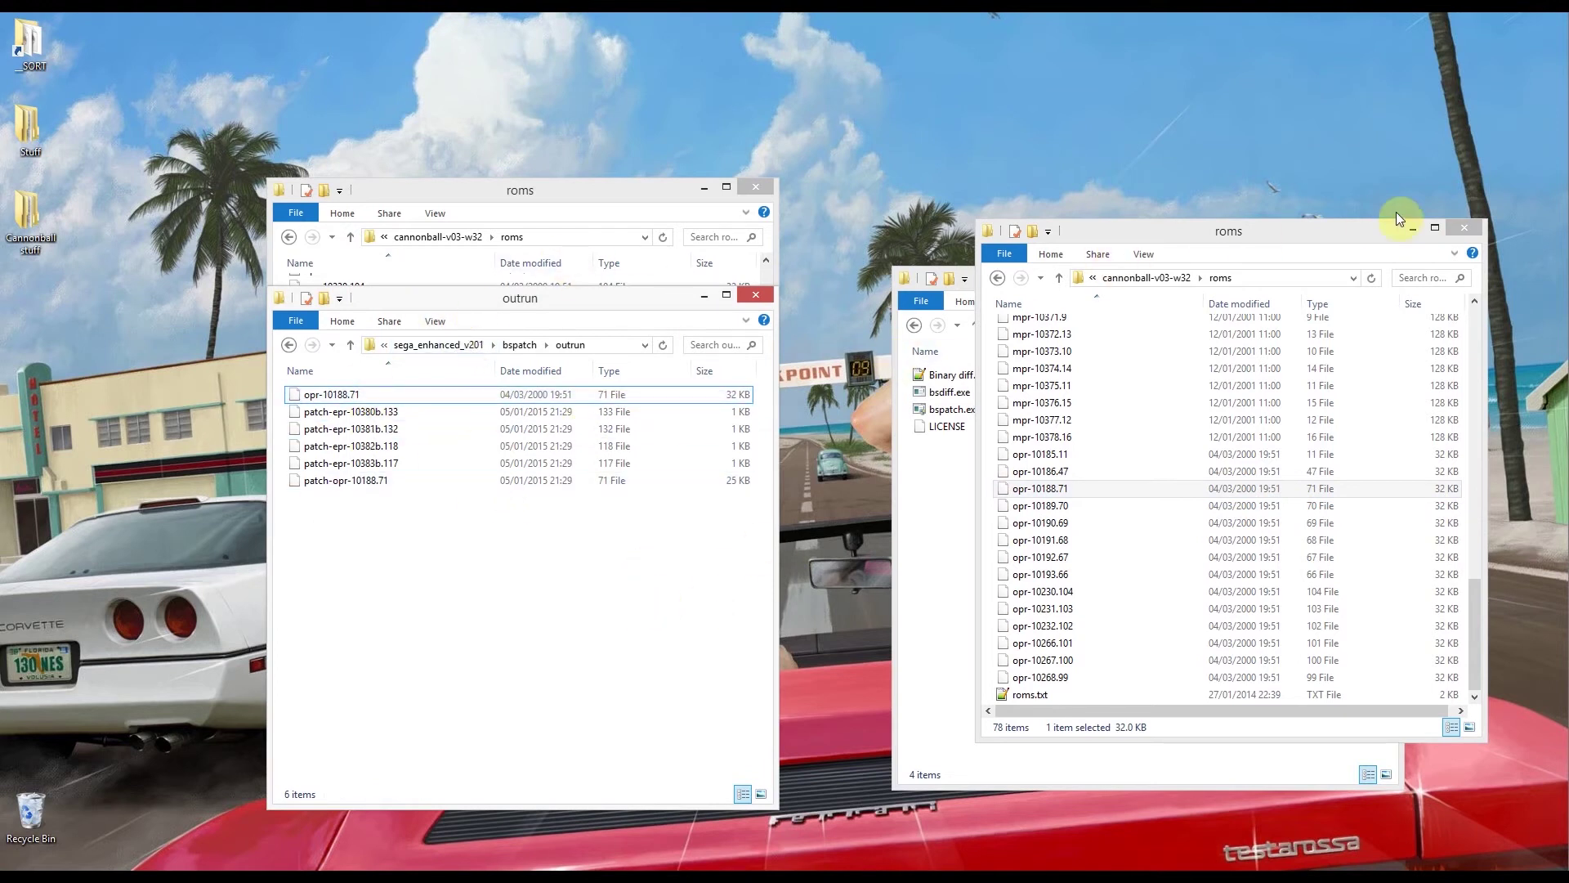
pyautogui.click(1453, 228)
# Step: Move bsdiff.exe and bspatch.exe from the bsdiff4.3-win32 folder into the outrun patch folder
pyautogui.click(1023, 501)
pyautogui.click(948, 392)
pyautogui.moveTo(948, 397); pyautogui.dragTo(507, 566)
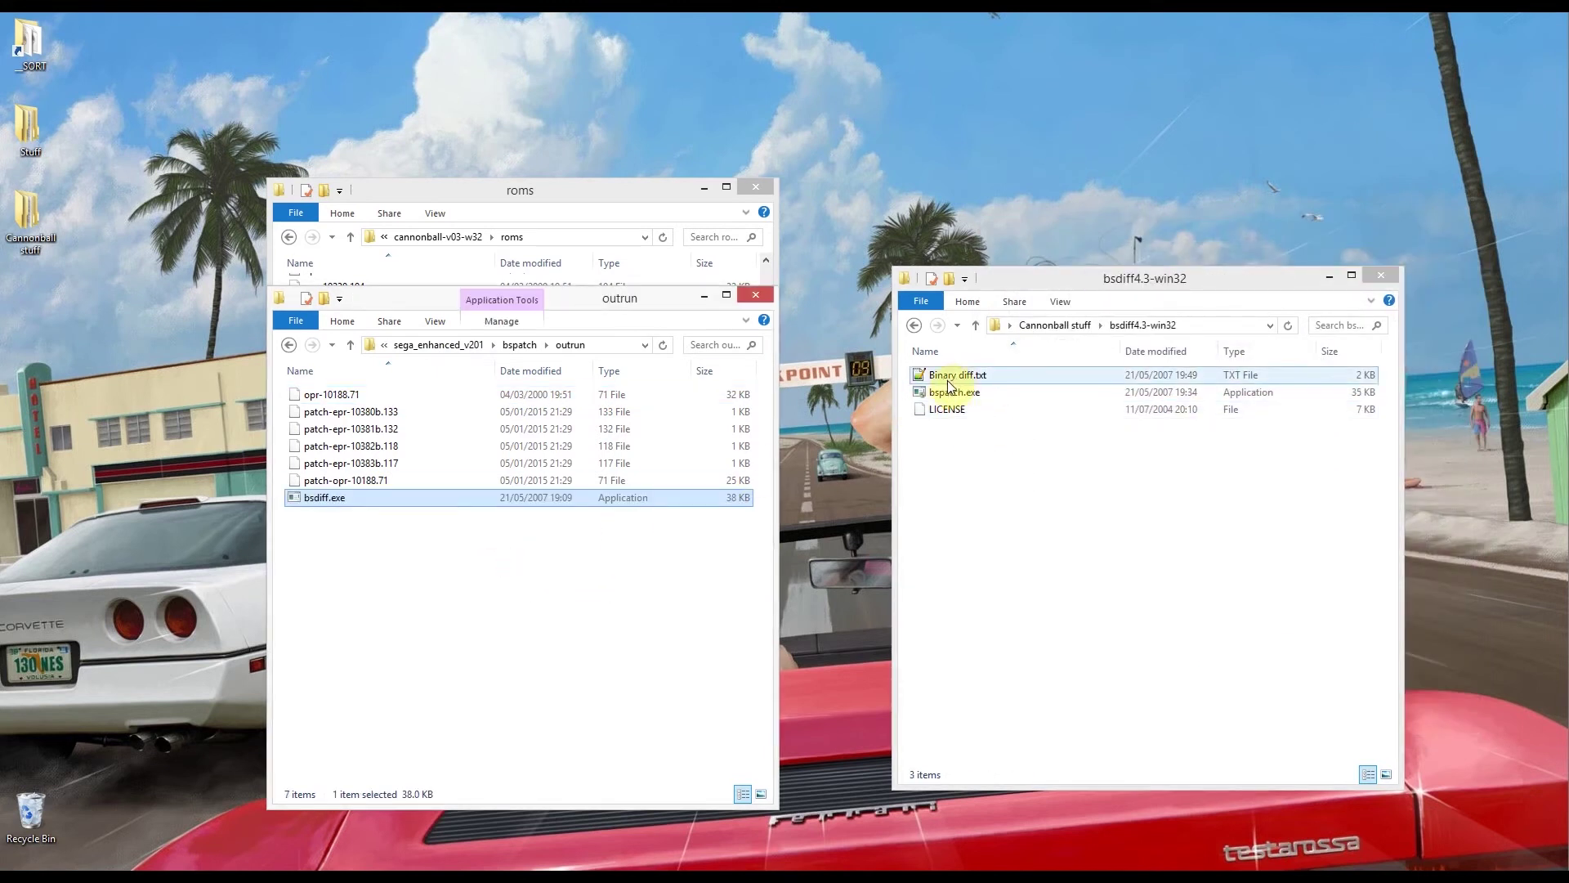
pyautogui.moveTo(958, 397); pyautogui.dragTo(480, 590)
pyautogui.click(90, 715)
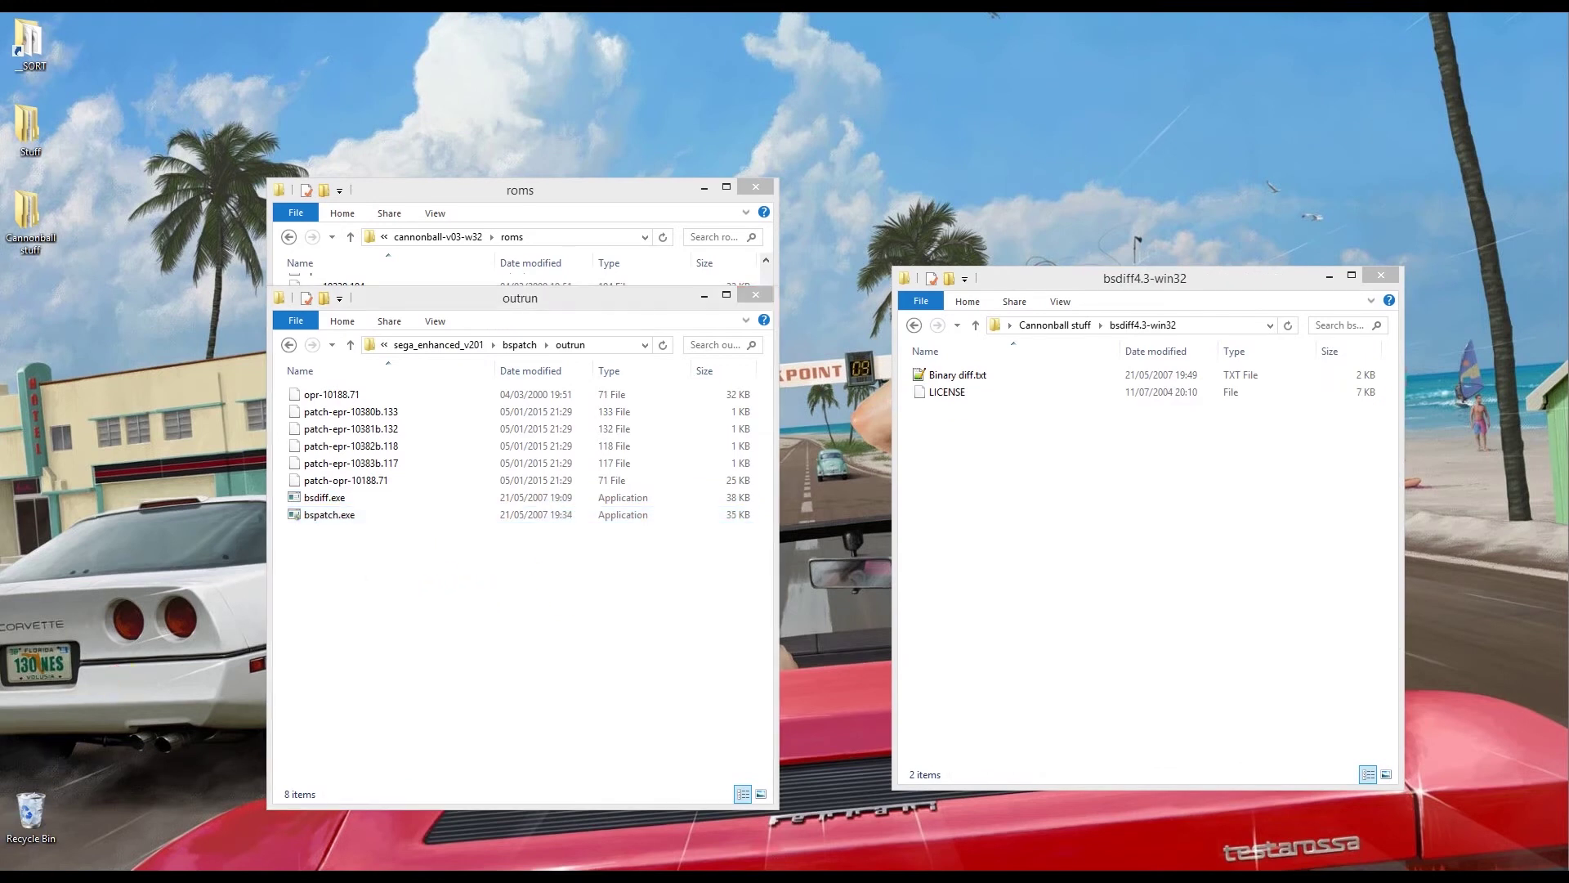
# Step: Open a Command Prompt with administrator rights and place it clear of the outrun folder window
pyautogui.press('super+x')
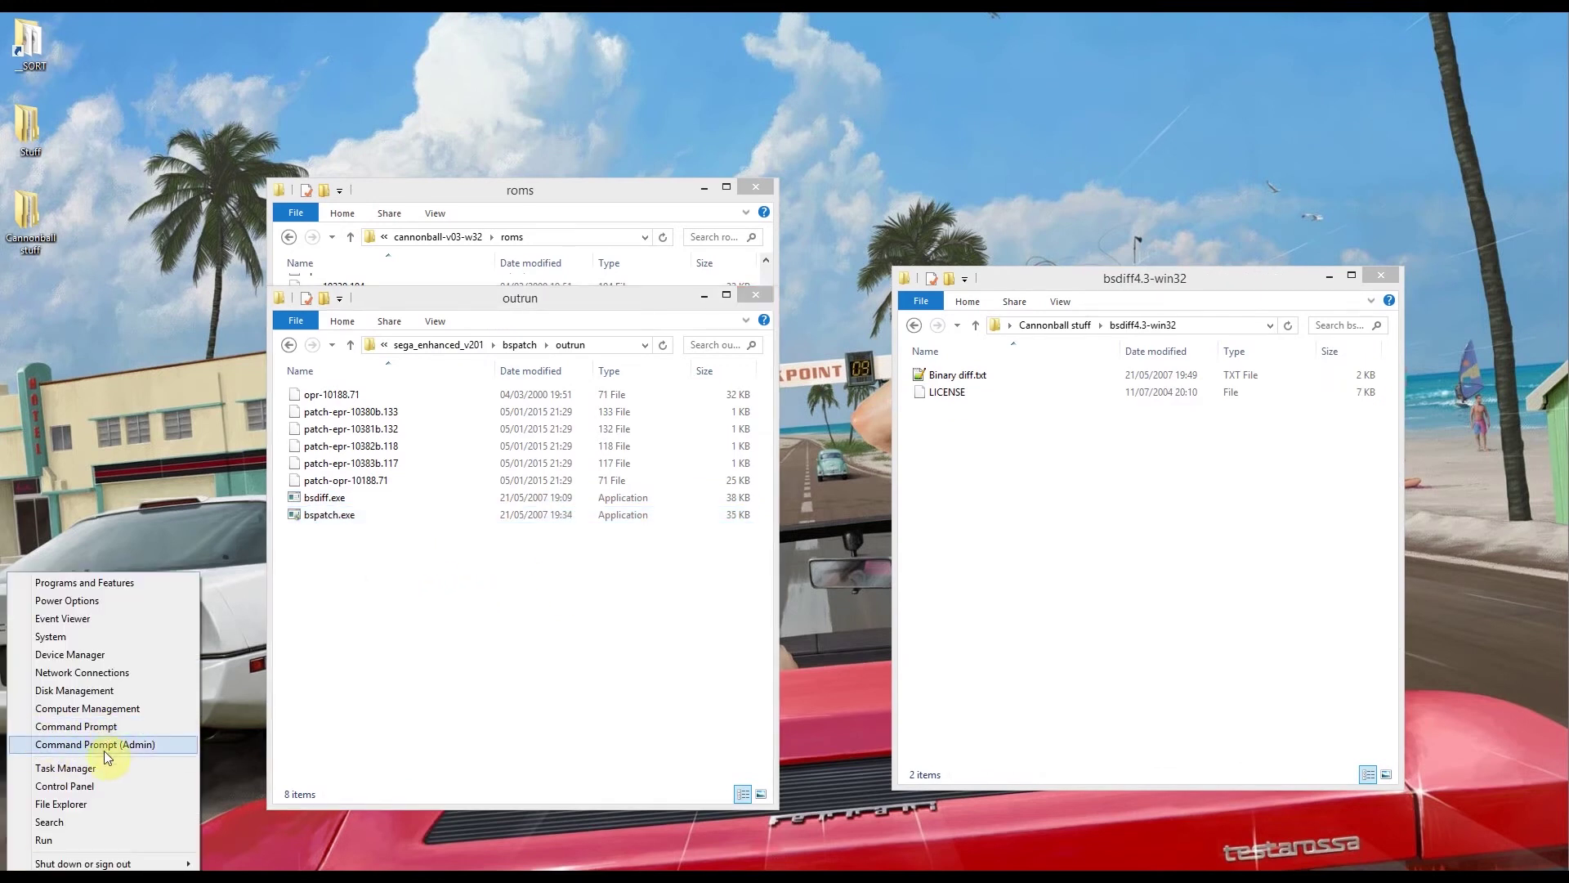
pyautogui.click(95, 746)
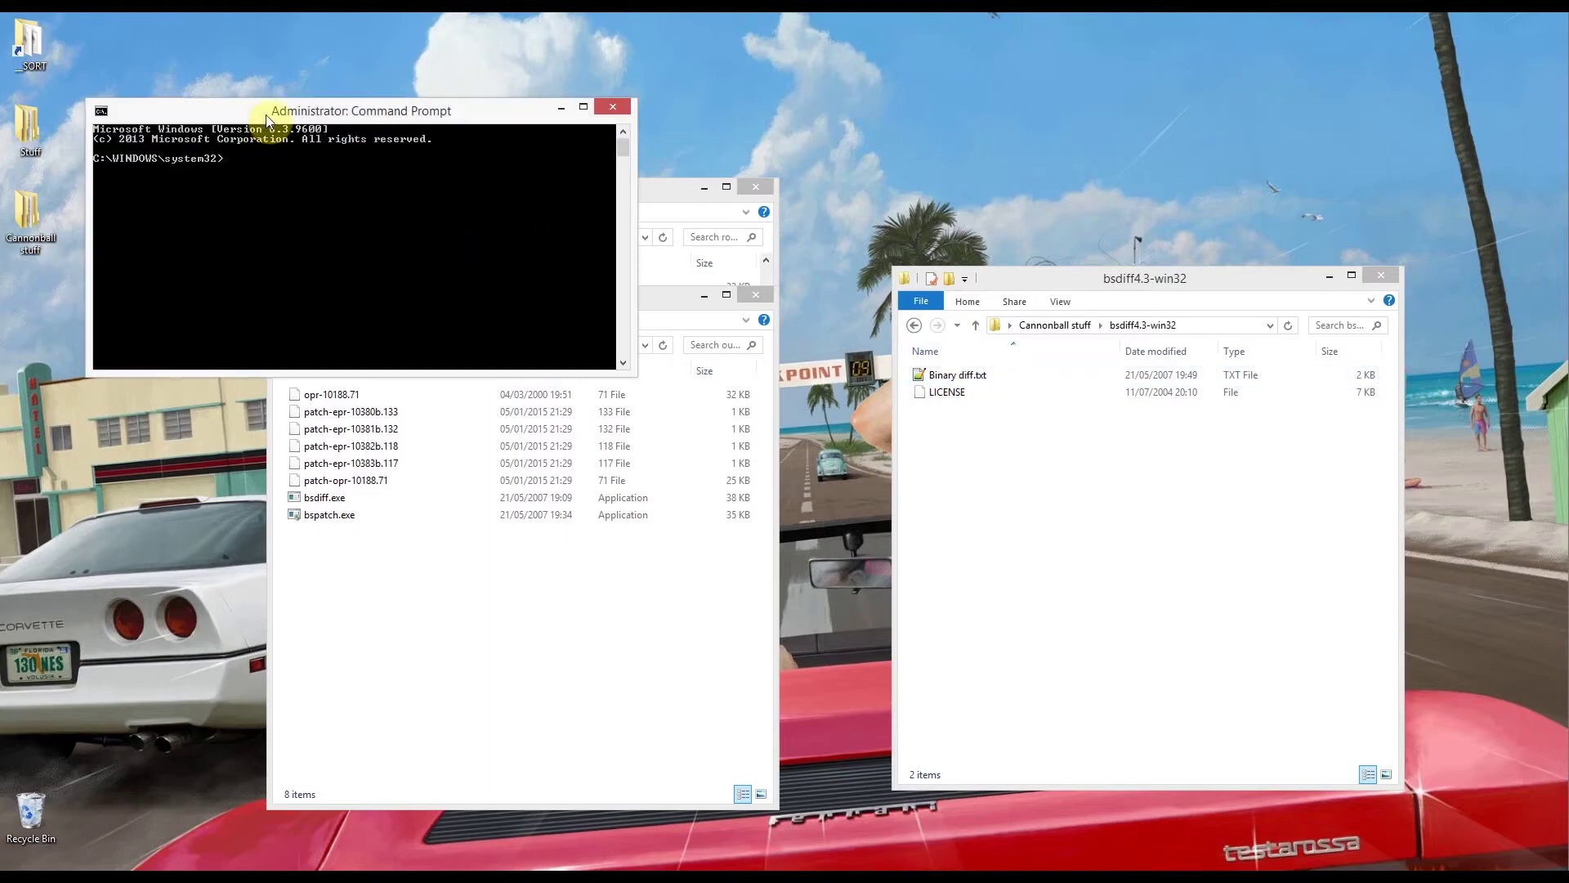
pyautogui.moveTo(268, 113); pyautogui.dragTo(998, 46)
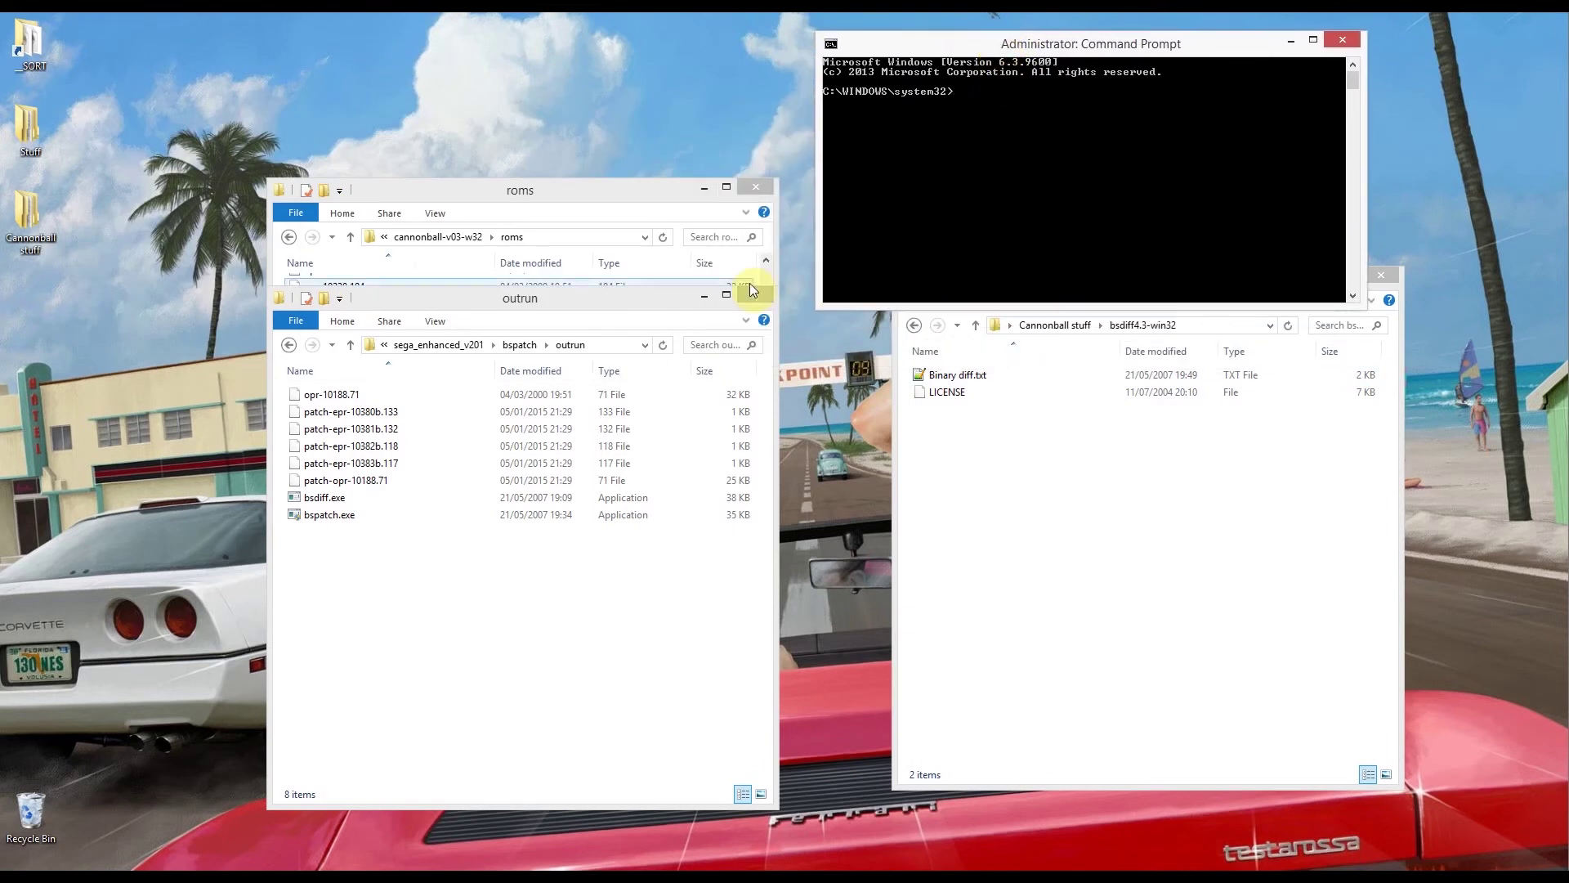
pyautogui.click(445, 585)
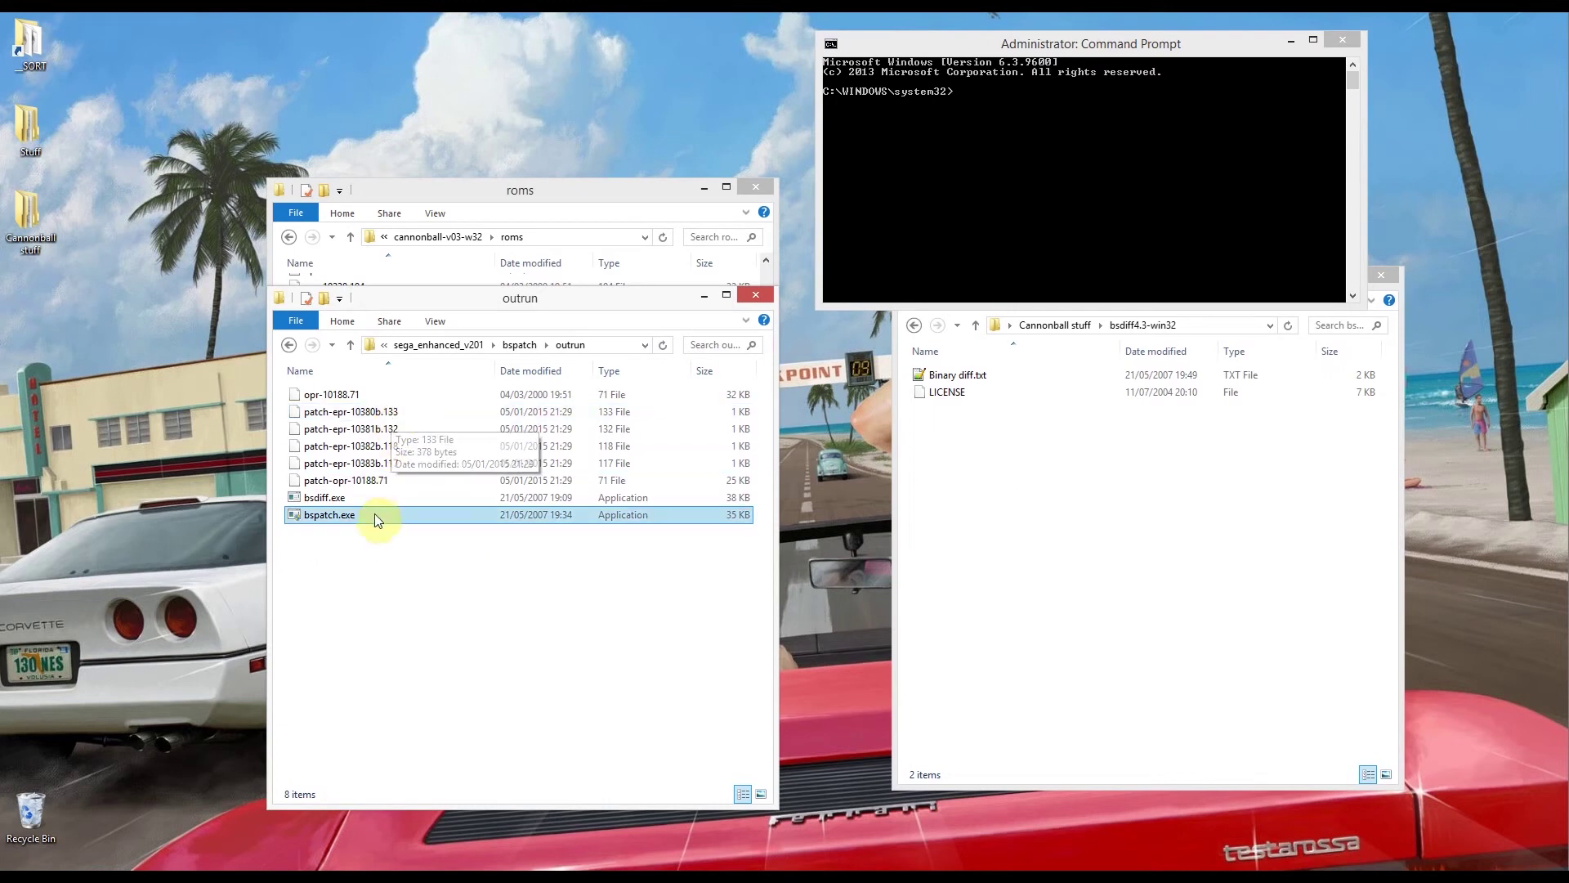
# Step: Copy the full location path from the properties of bspatch.exe in the outrun folder
pyautogui.doubleClick(334, 516)
pyautogui.rightClick(322, 518)
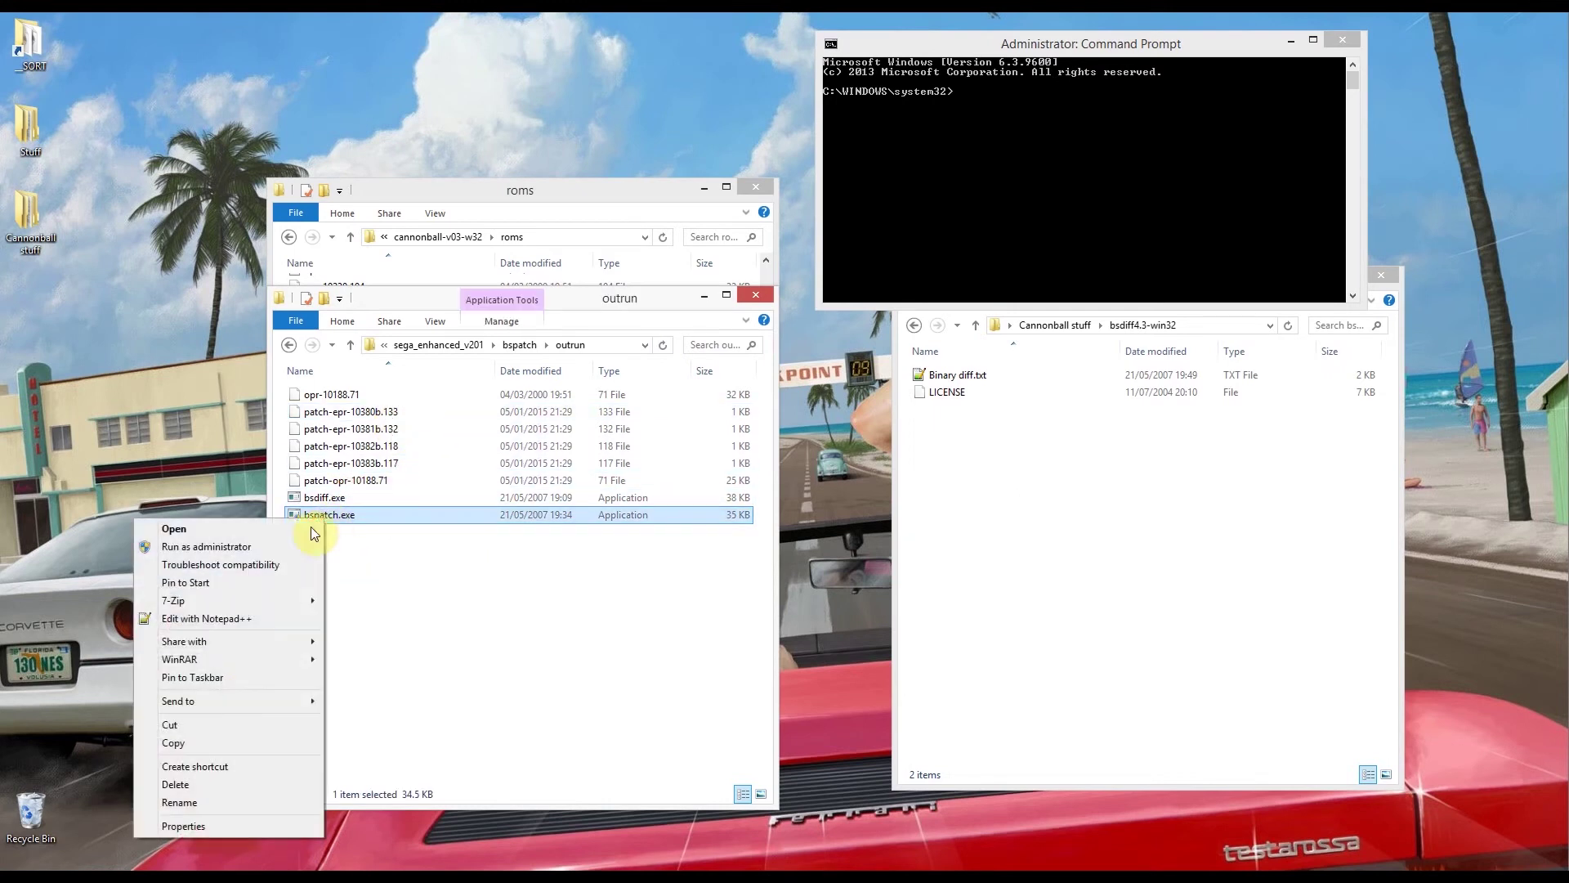
pyautogui.click(230, 825)
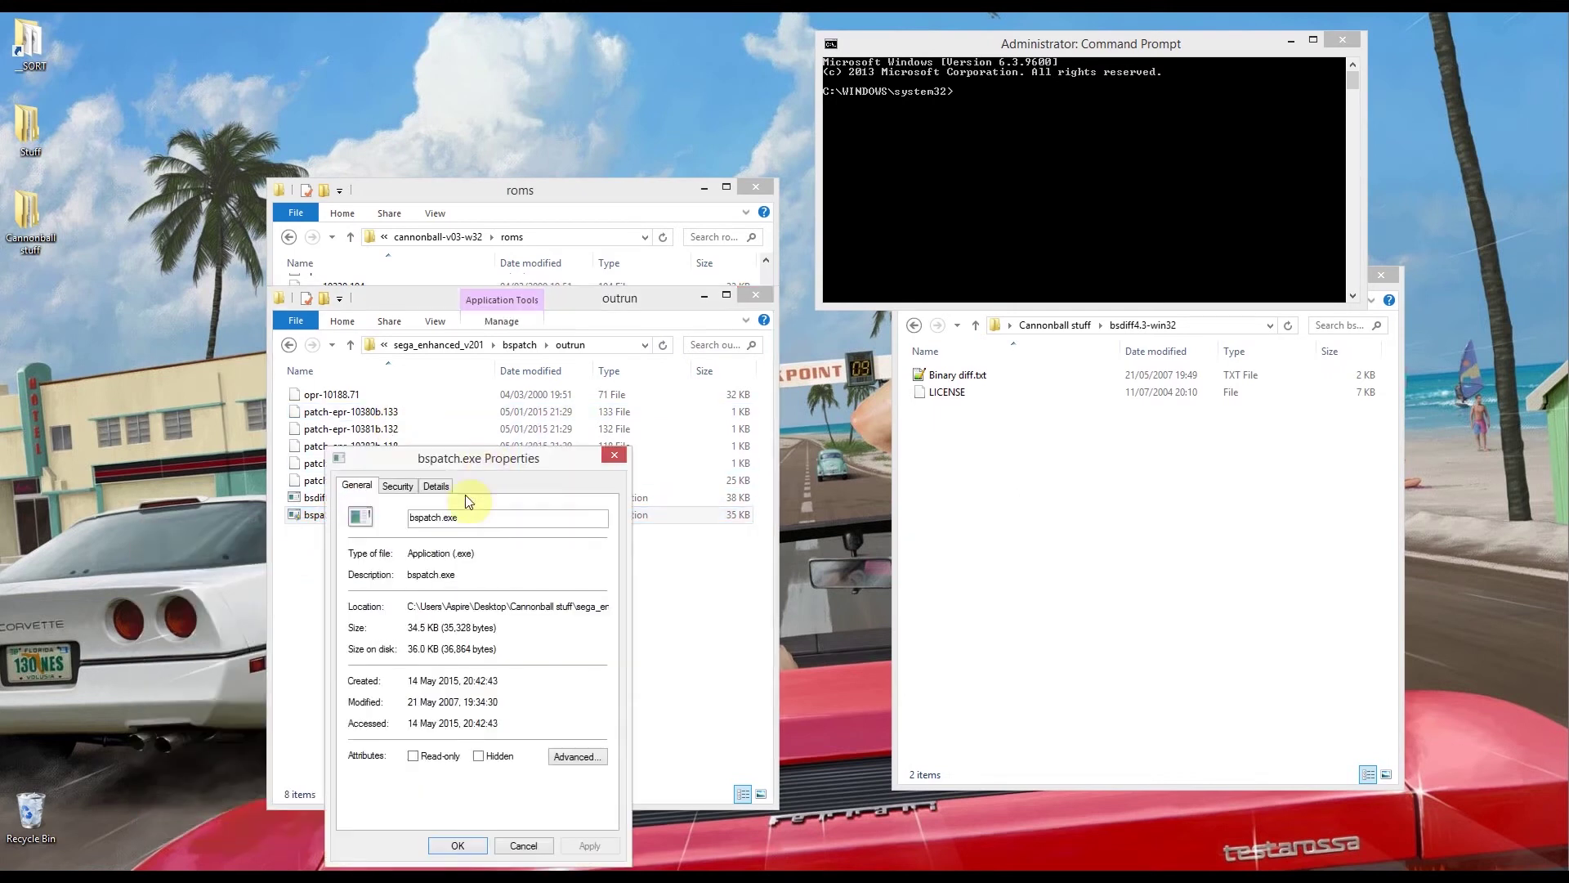
pyautogui.moveTo(409, 606); pyautogui.dragTo(717, 596)
pyautogui.rightClick(409, 607)
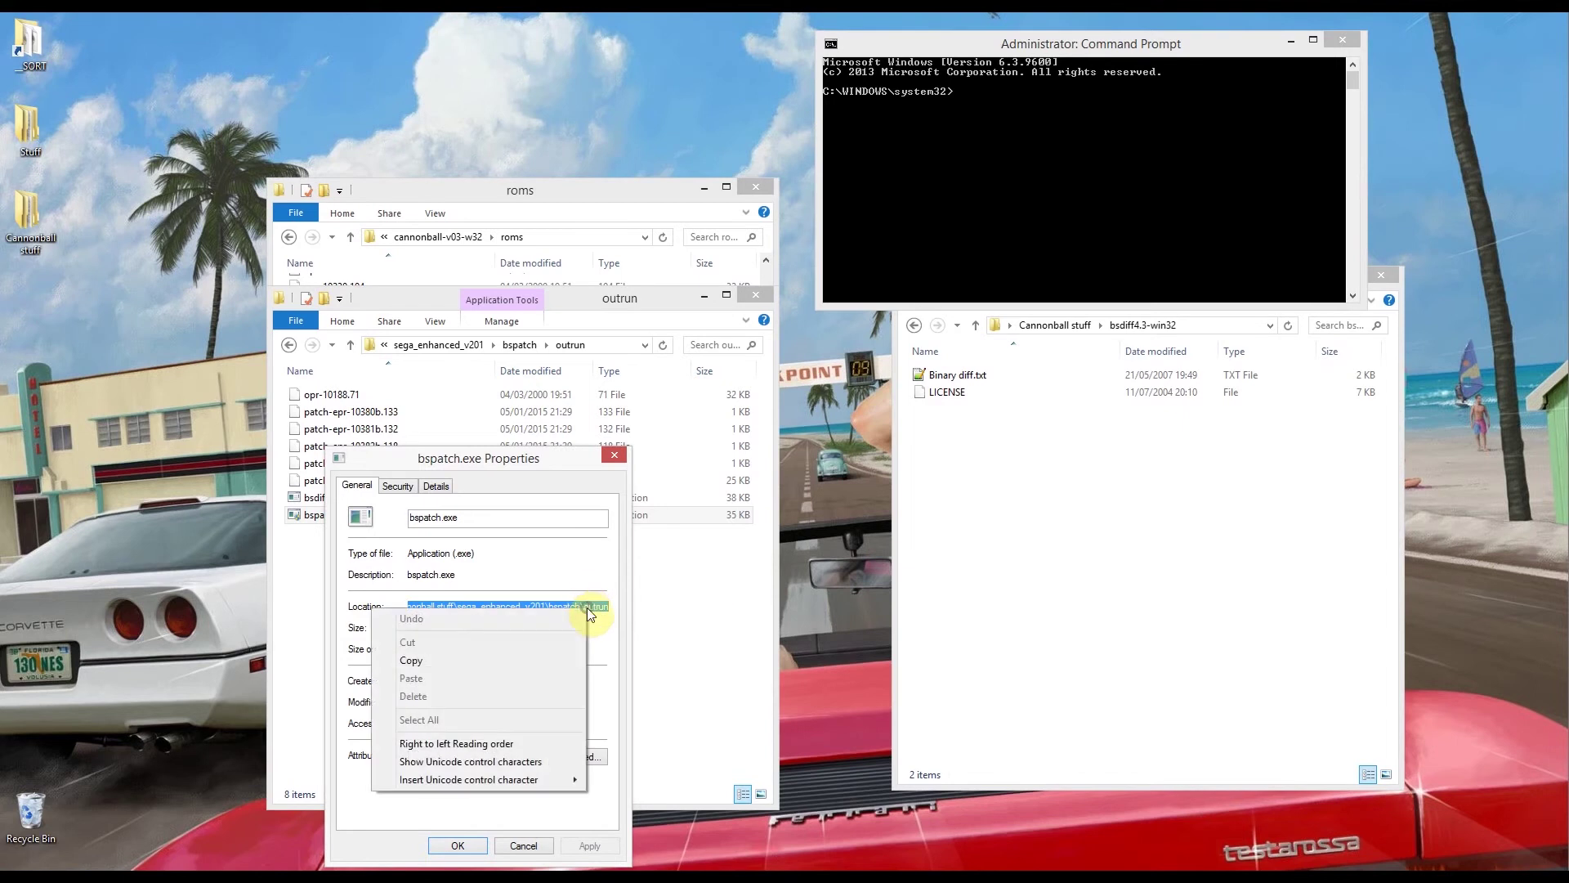
pyautogui.click(434, 666)
# Step: Change the Command Prompt's directory to the copied outrun folder path with cd, and close the bspatch.exe properties
pyautogui.click(942, 234)
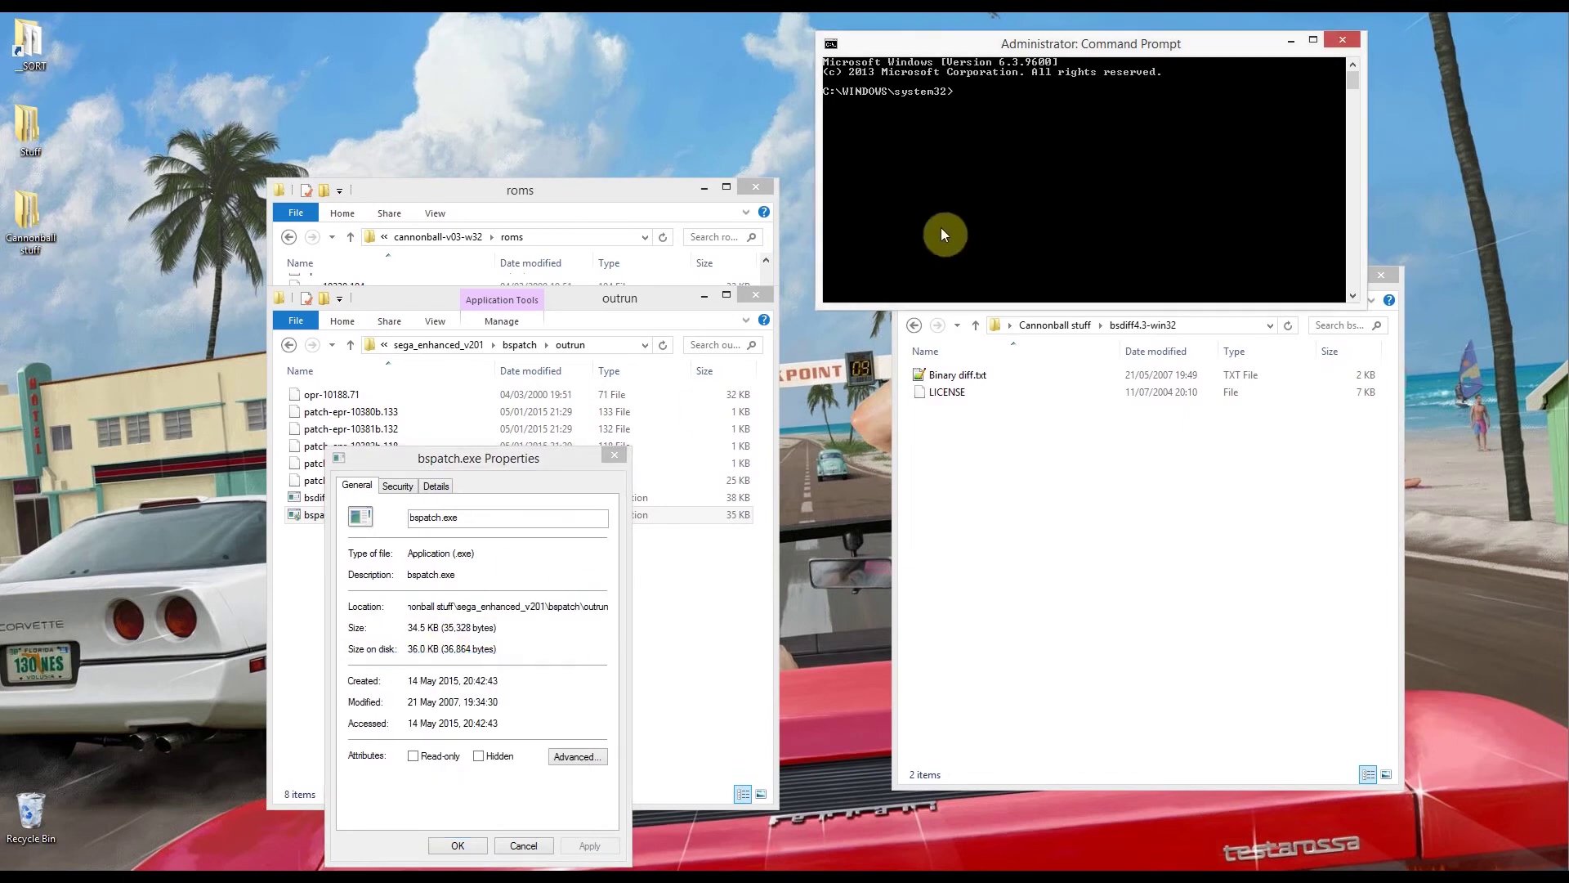
pyautogui.write('cd')
pyautogui.rightClick(983, 90)
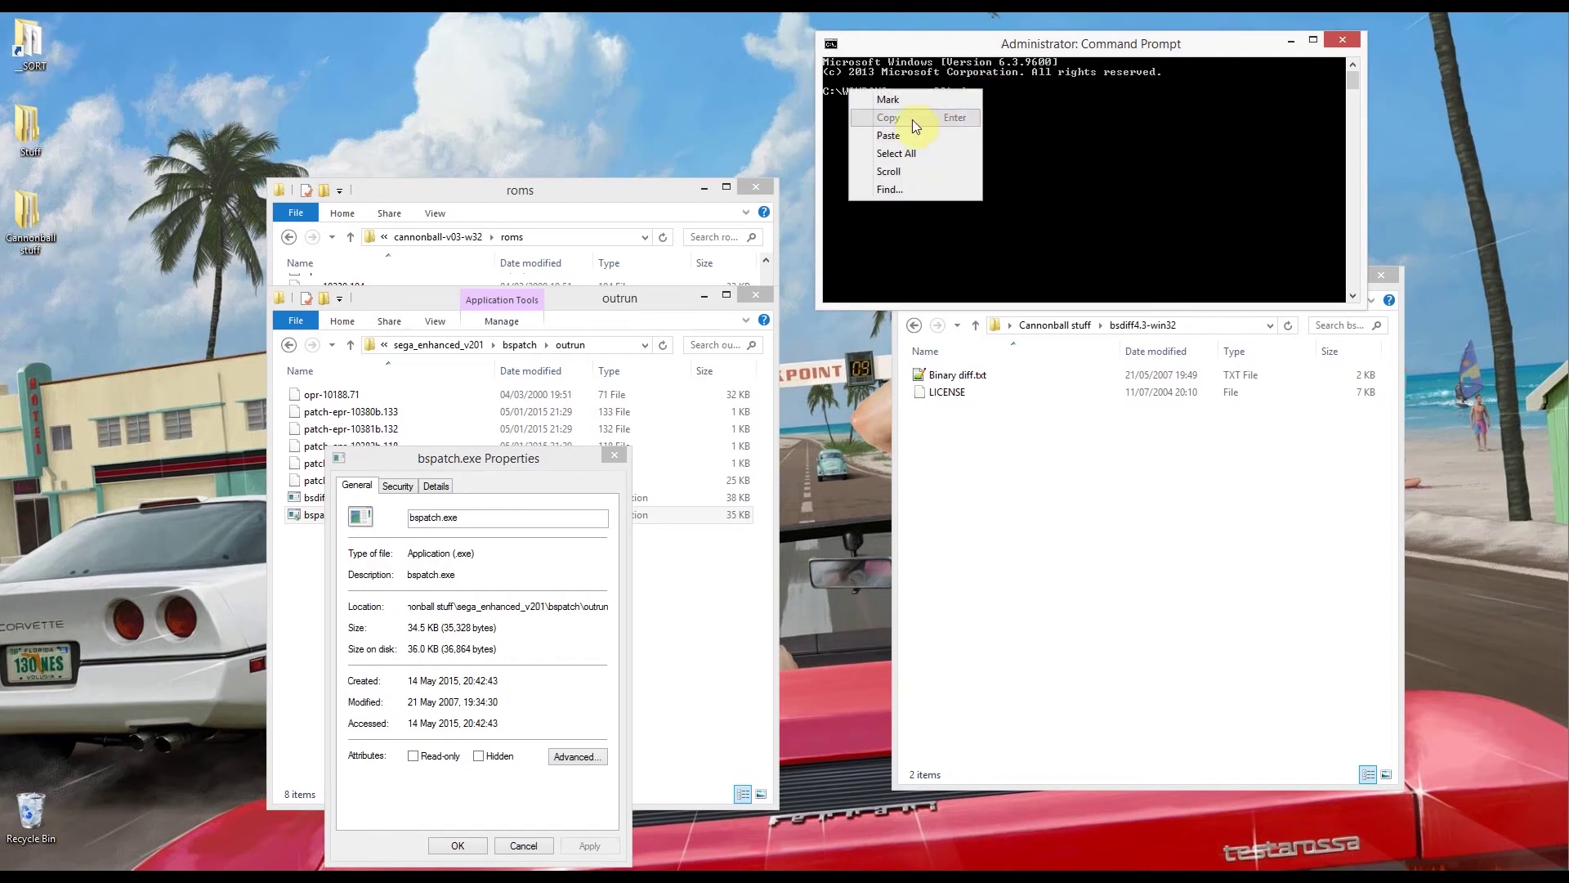
pyautogui.click(909, 130)
pyautogui.press('Return')
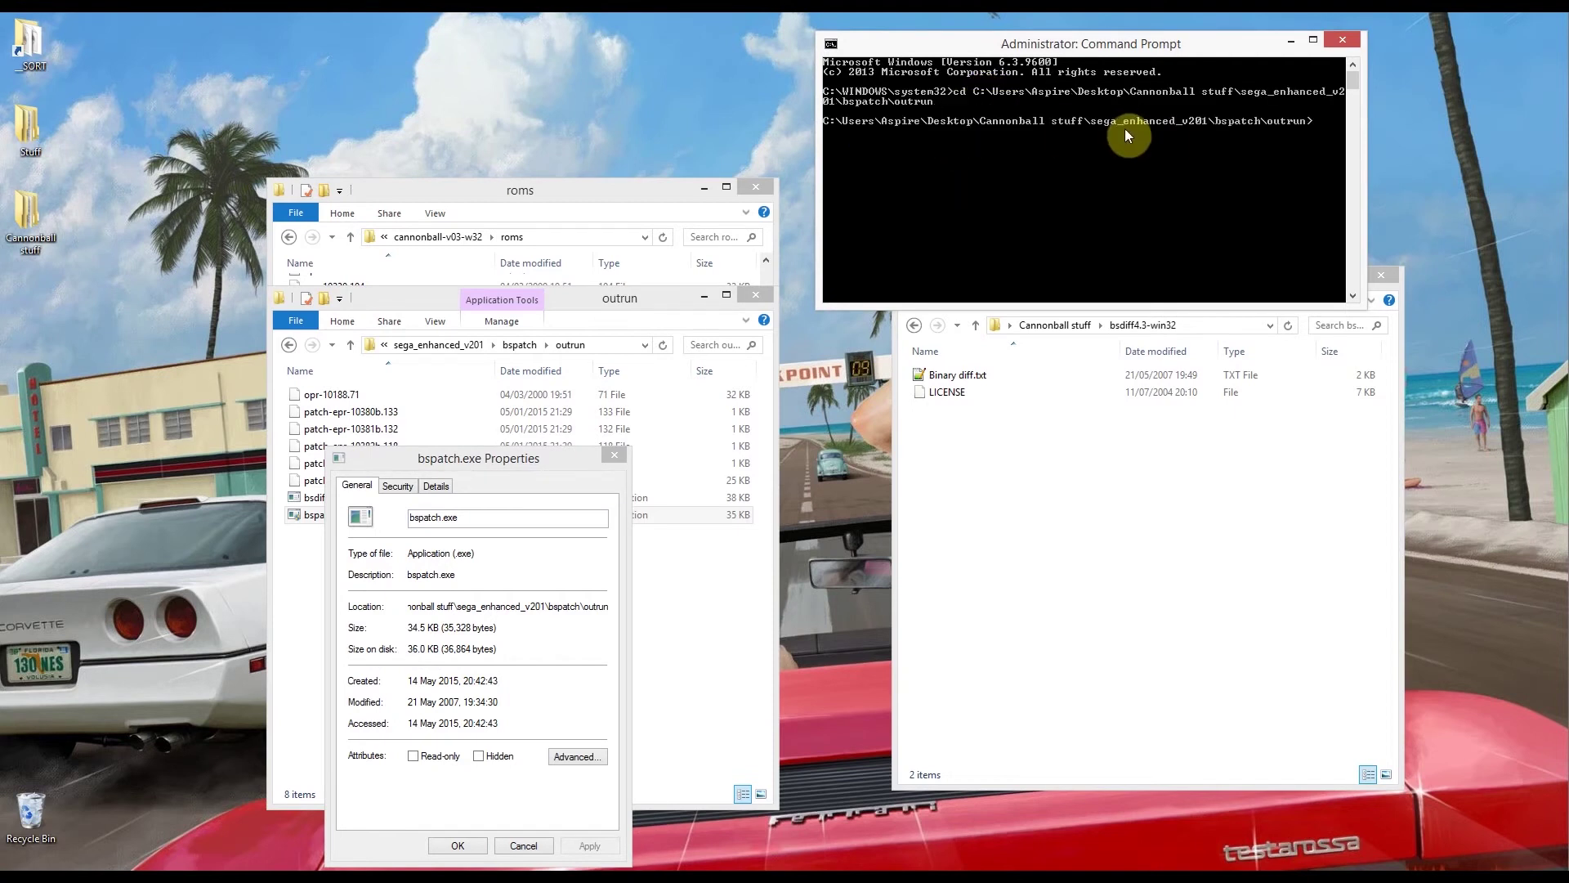
pyautogui.click(614, 458)
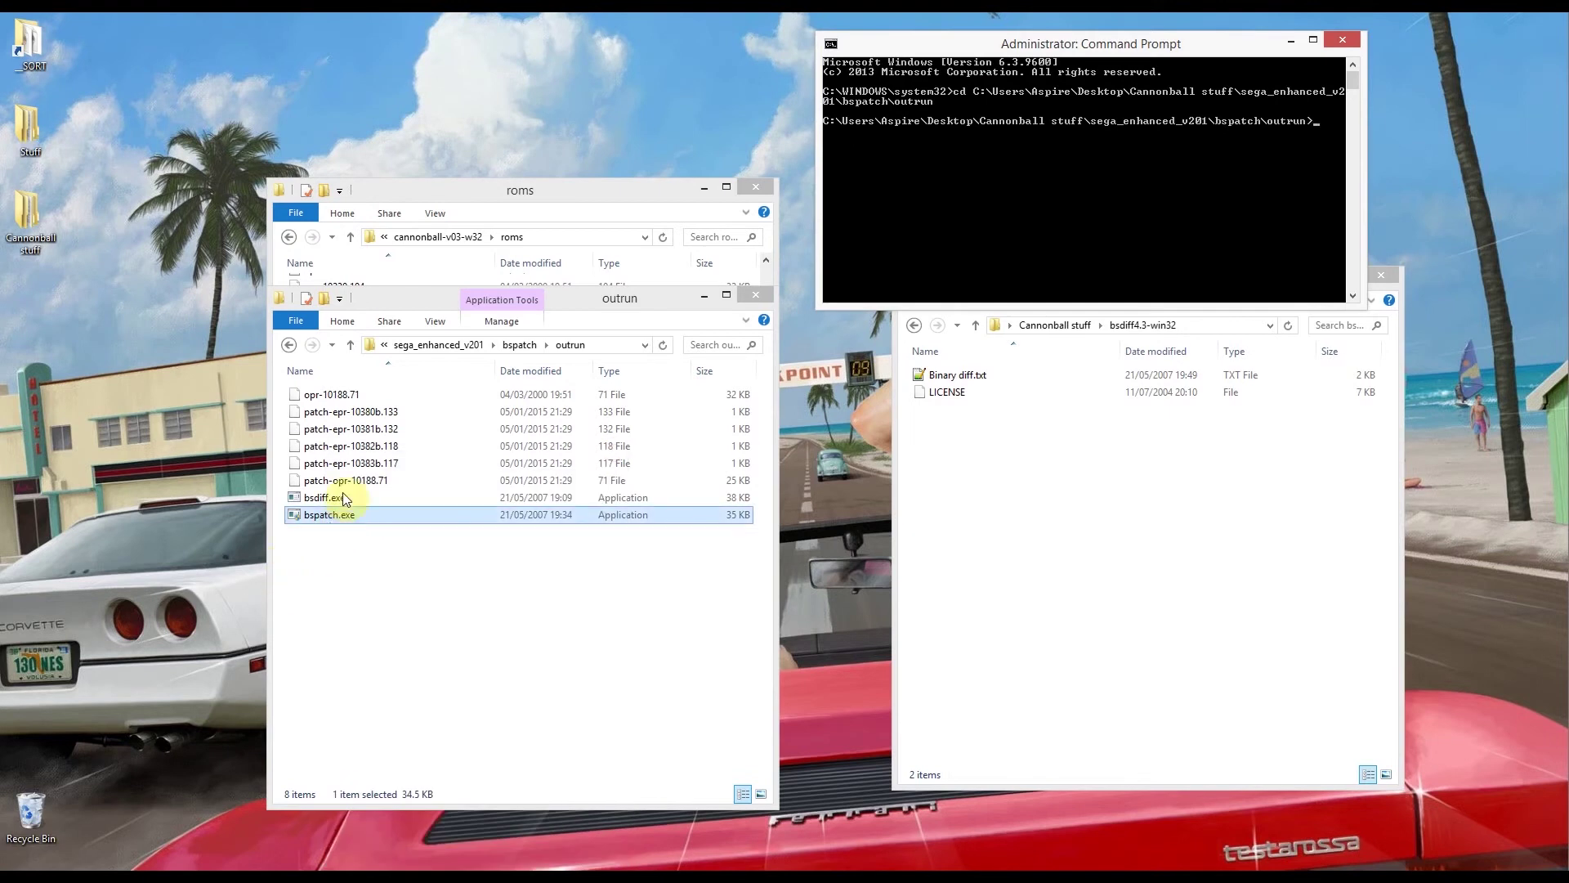
# Step: Begin the command with bspatch and the source ROM opr-10188.71, reusing the file's name from the outrun folder
pyautogui.click(861, 258)
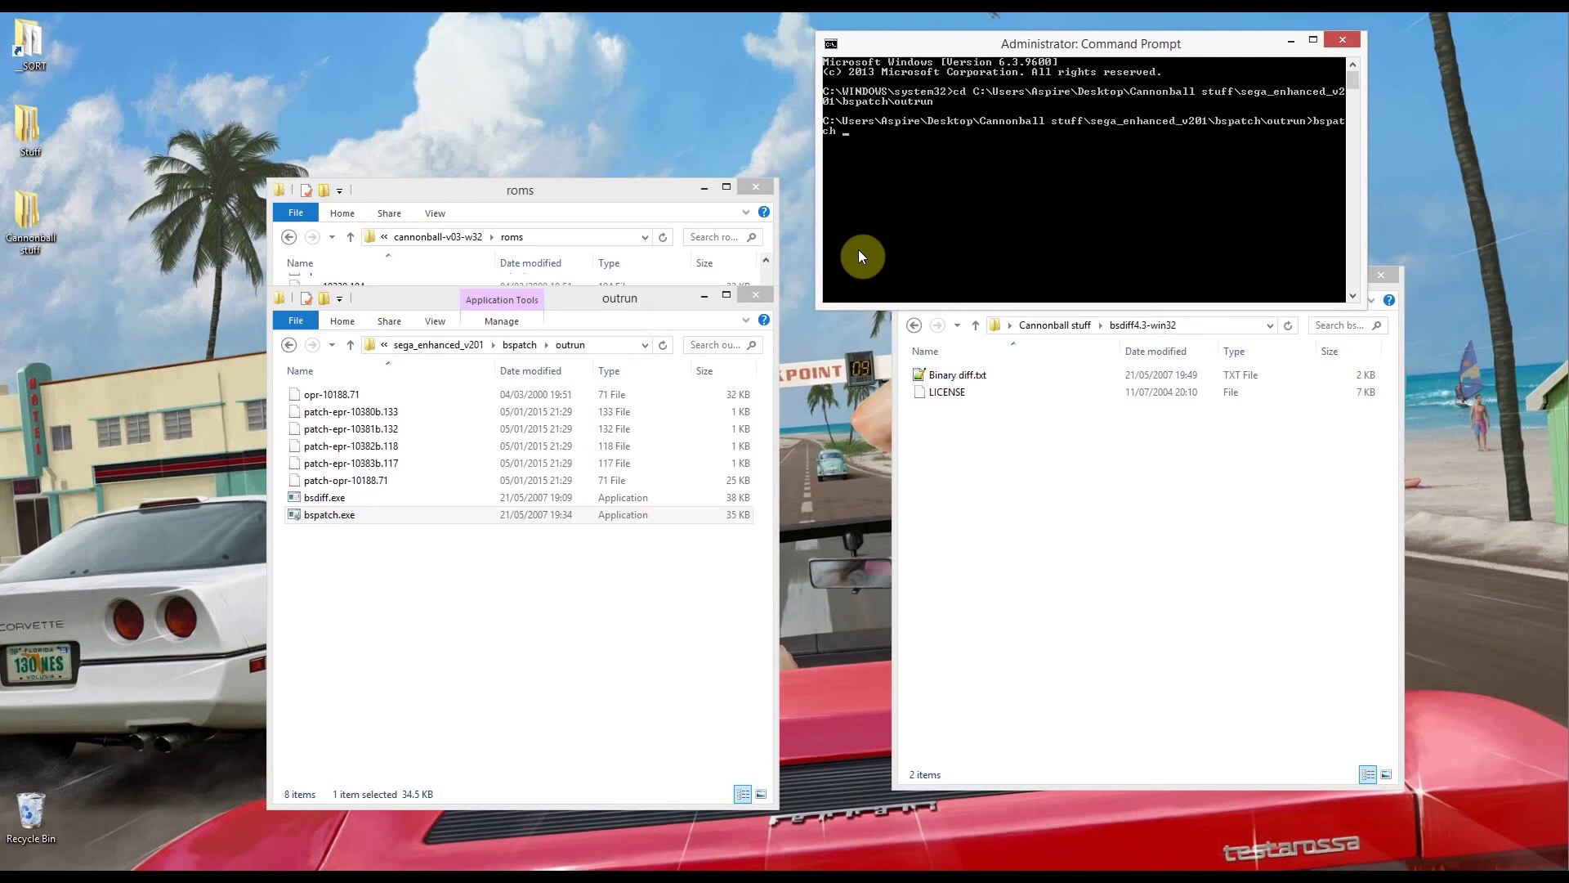
pyautogui.write('op')
pyautogui.click(340, 398)
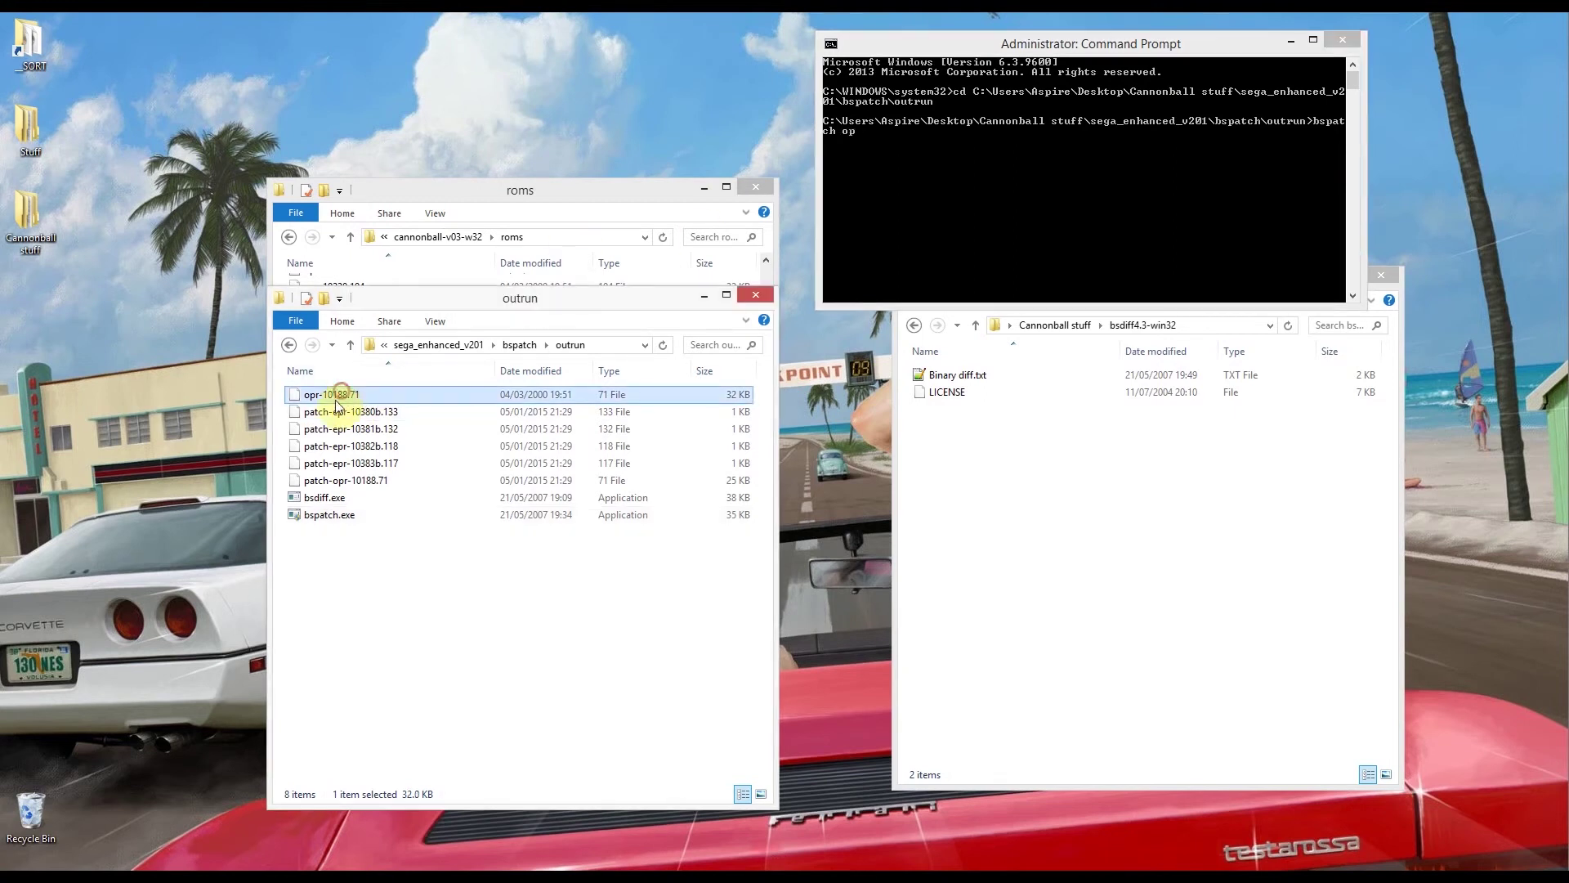
pyautogui.click(341, 398)
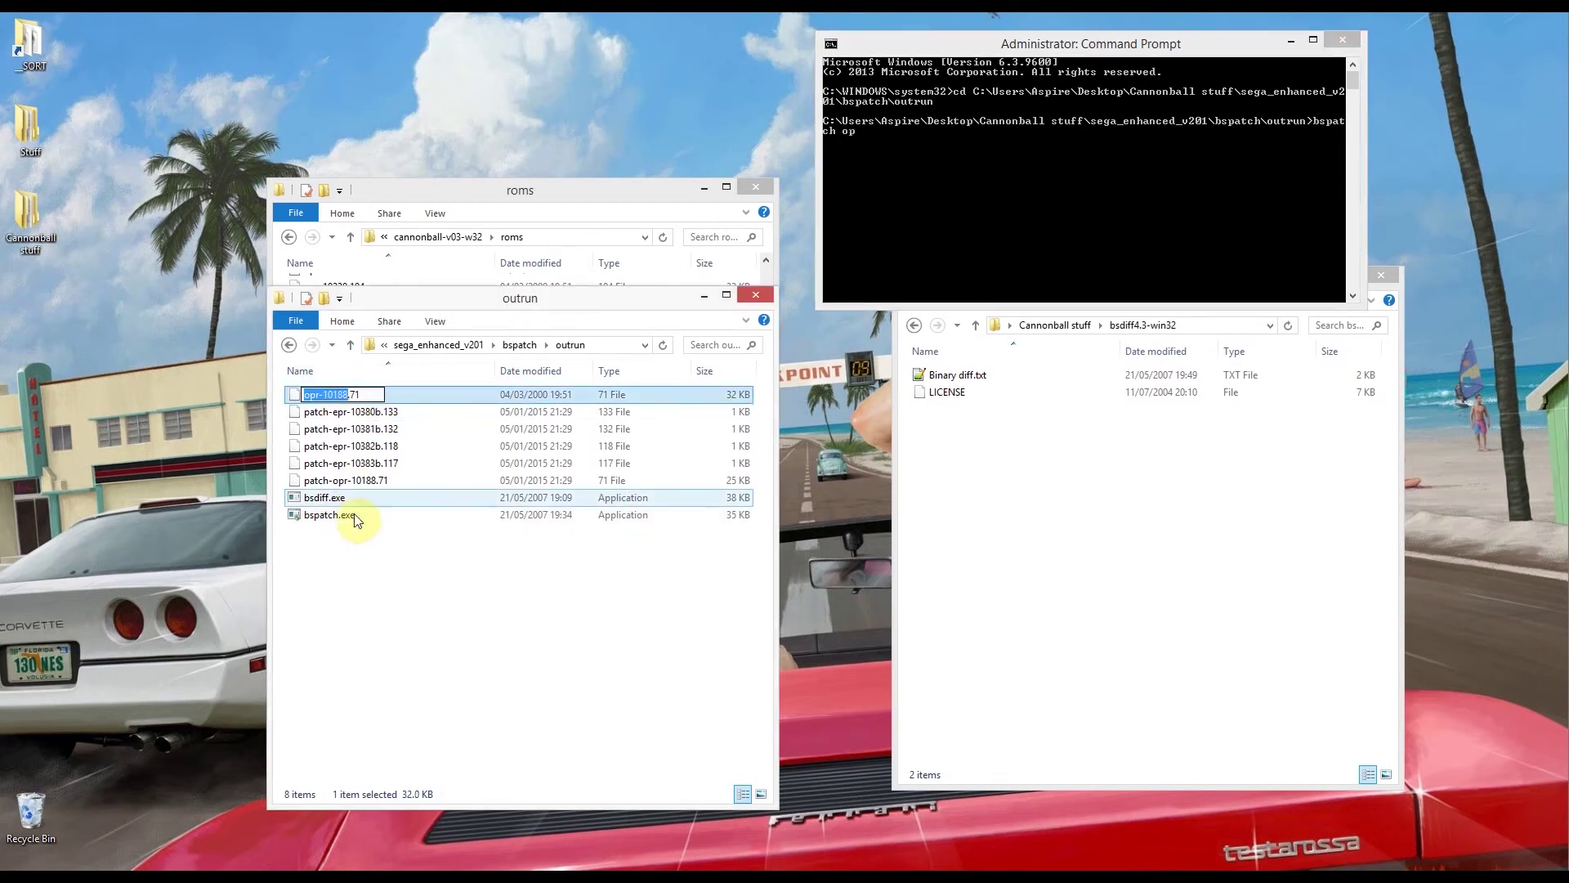
pyautogui.hotkey('ctrl', 'a')
pyautogui.press('super+c')
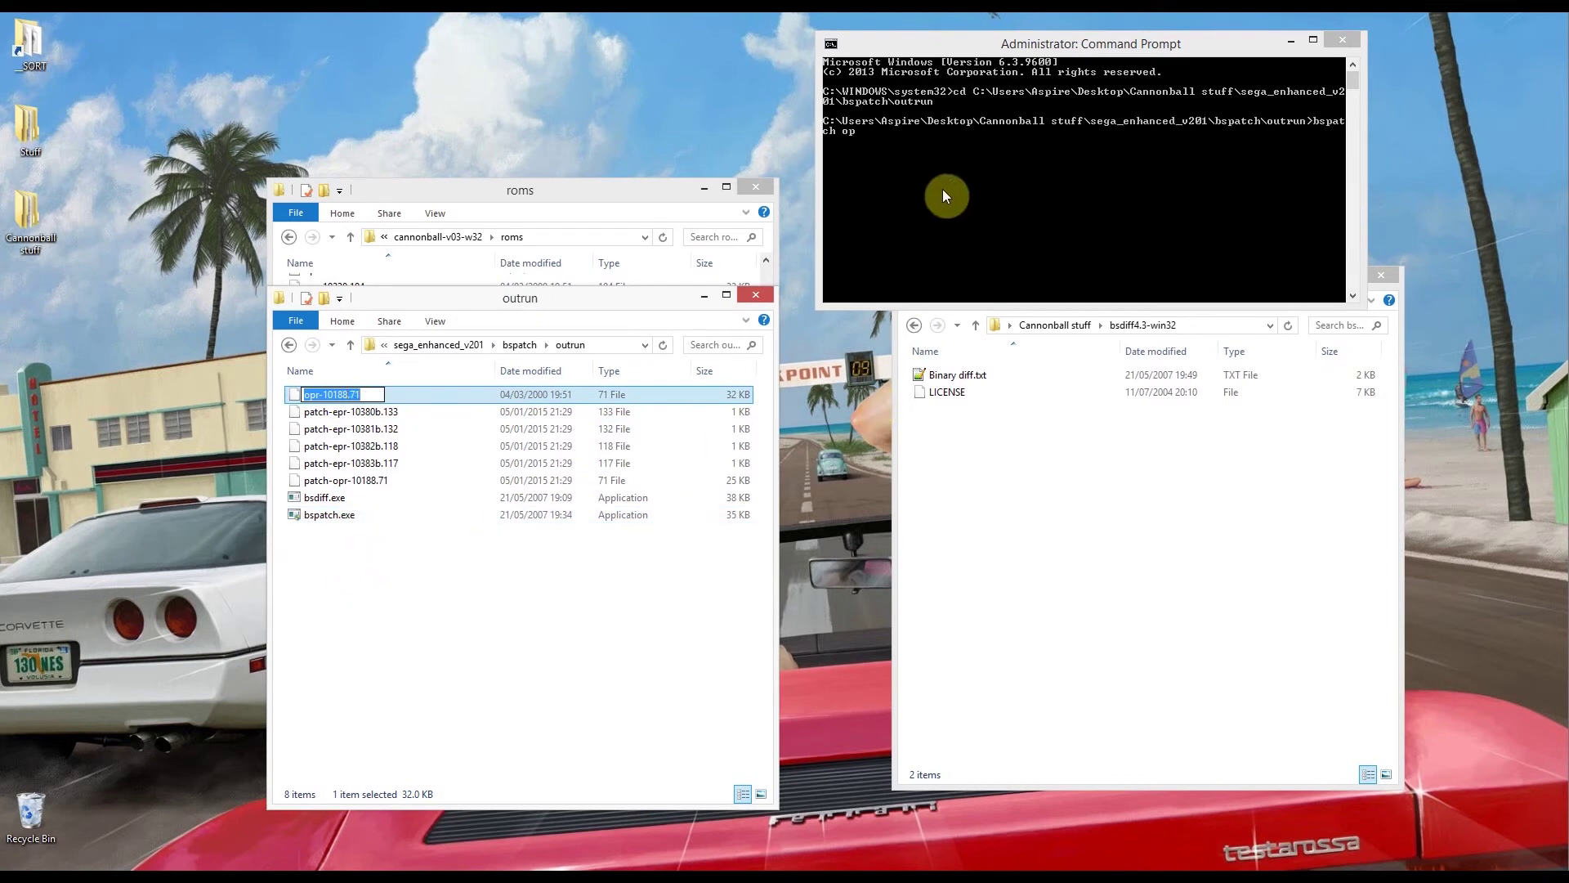
pyautogui.click(869, 133)
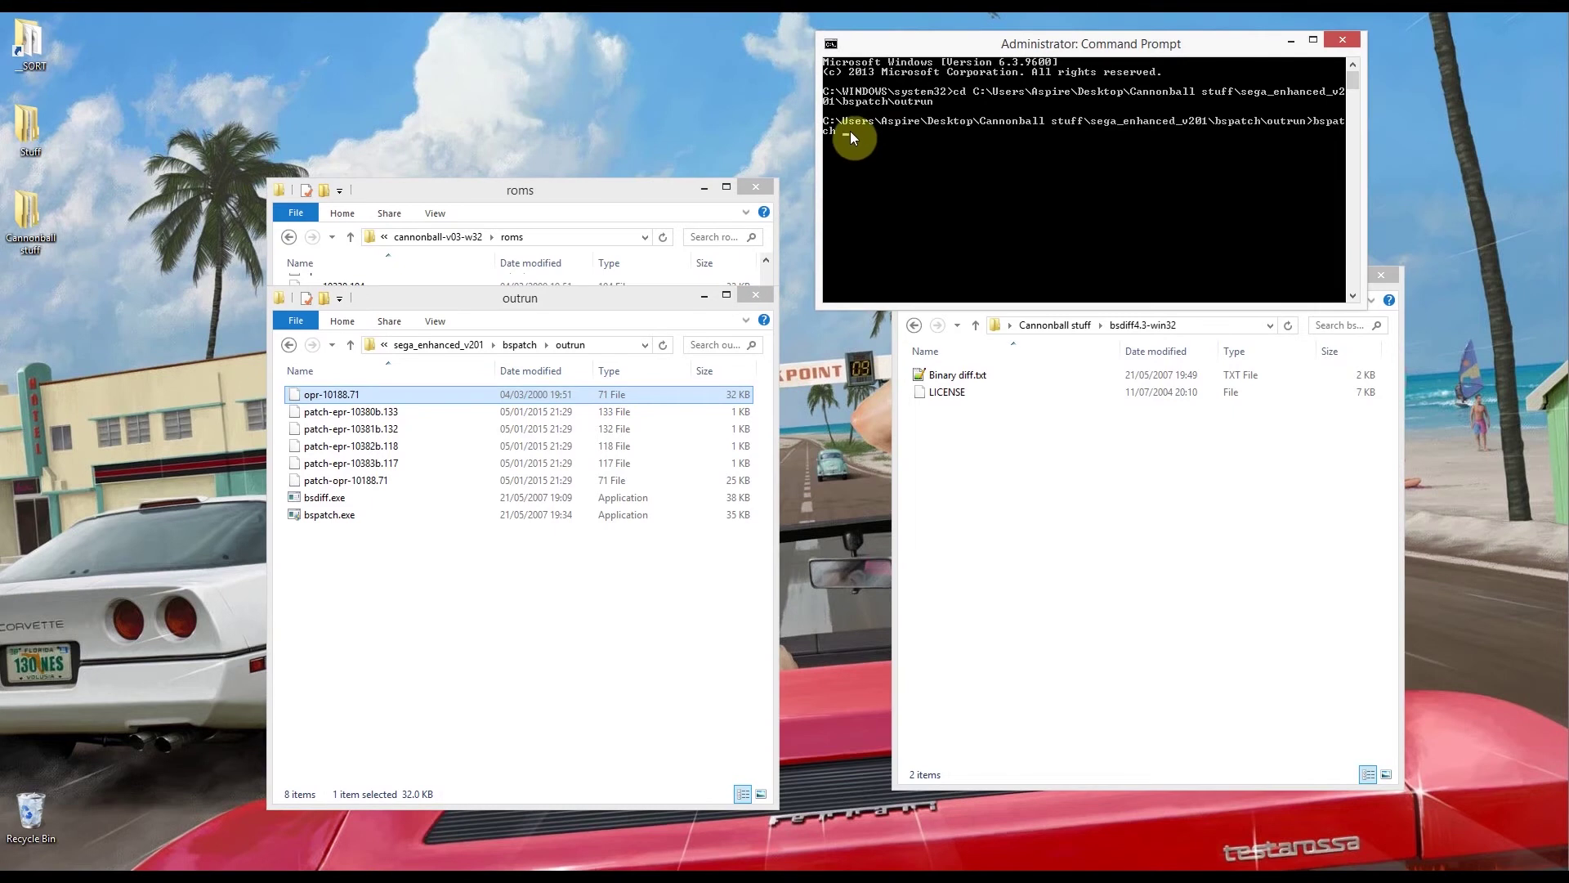
pyautogui.rightClick(851, 131)
pyautogui.click(797, 178)
# Step: Add opr-10188.71f to the bspatch command as the output file name
pyautogui.rightClick(929, 132)
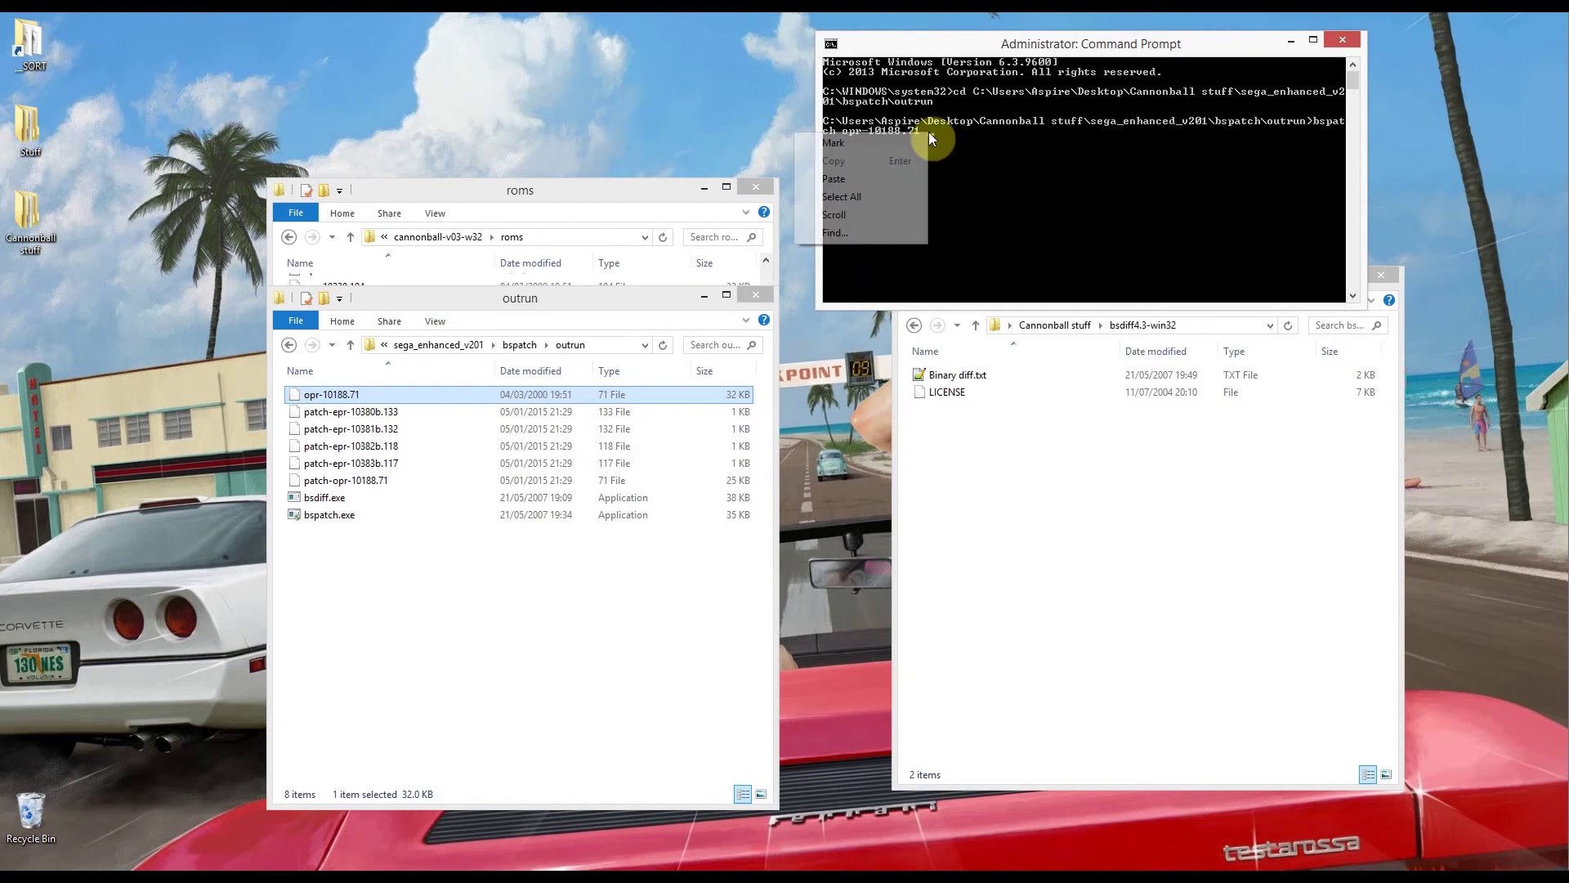
pyautogui.click(864, 173)
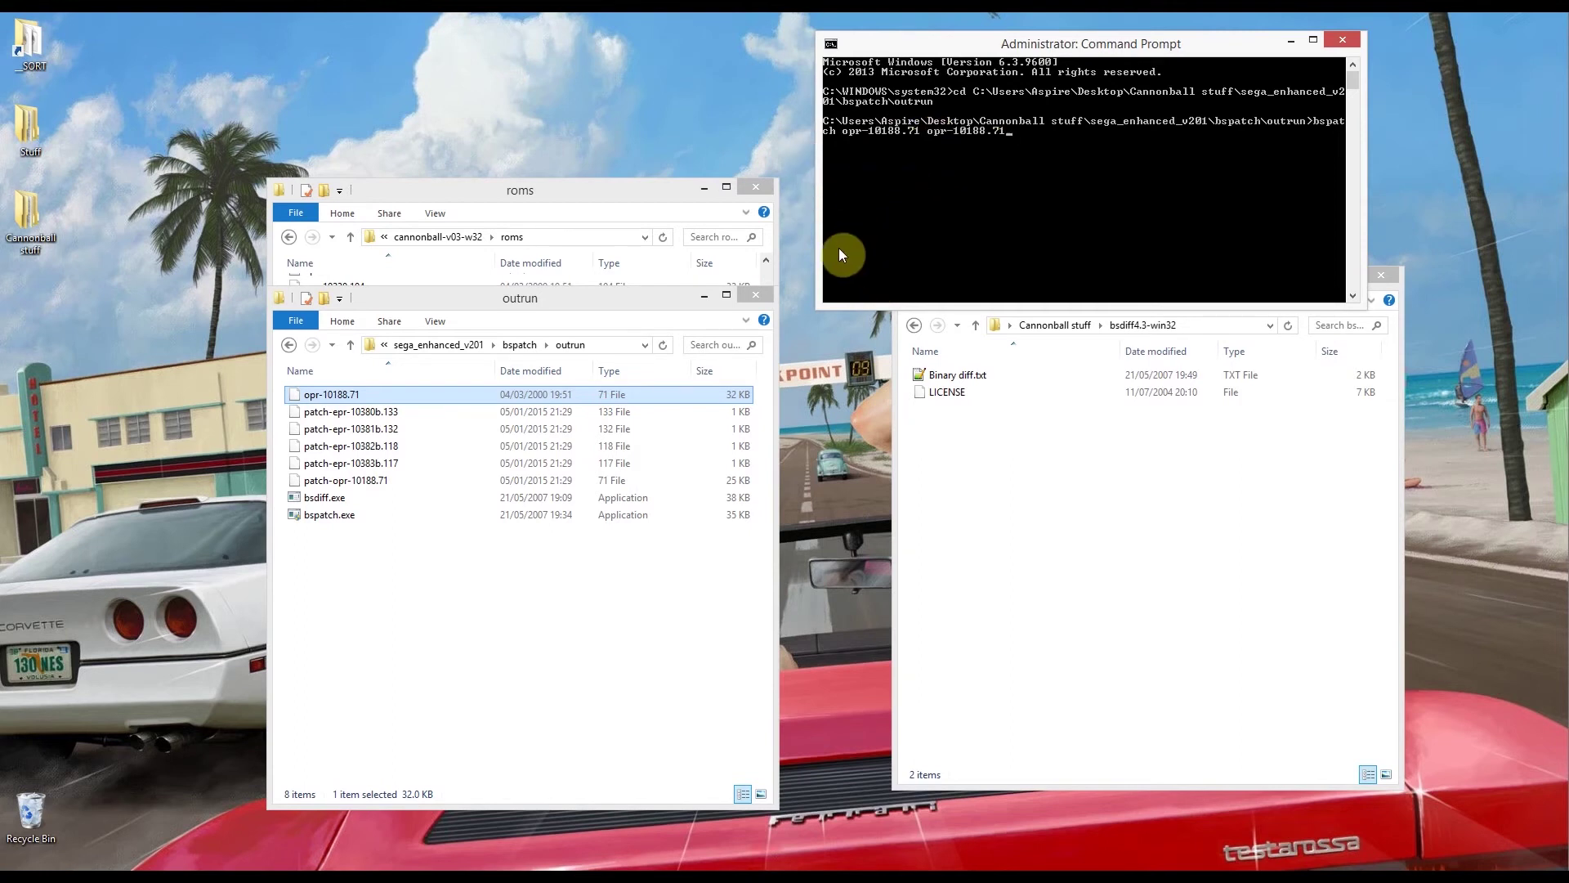
pyautogui.write('f')
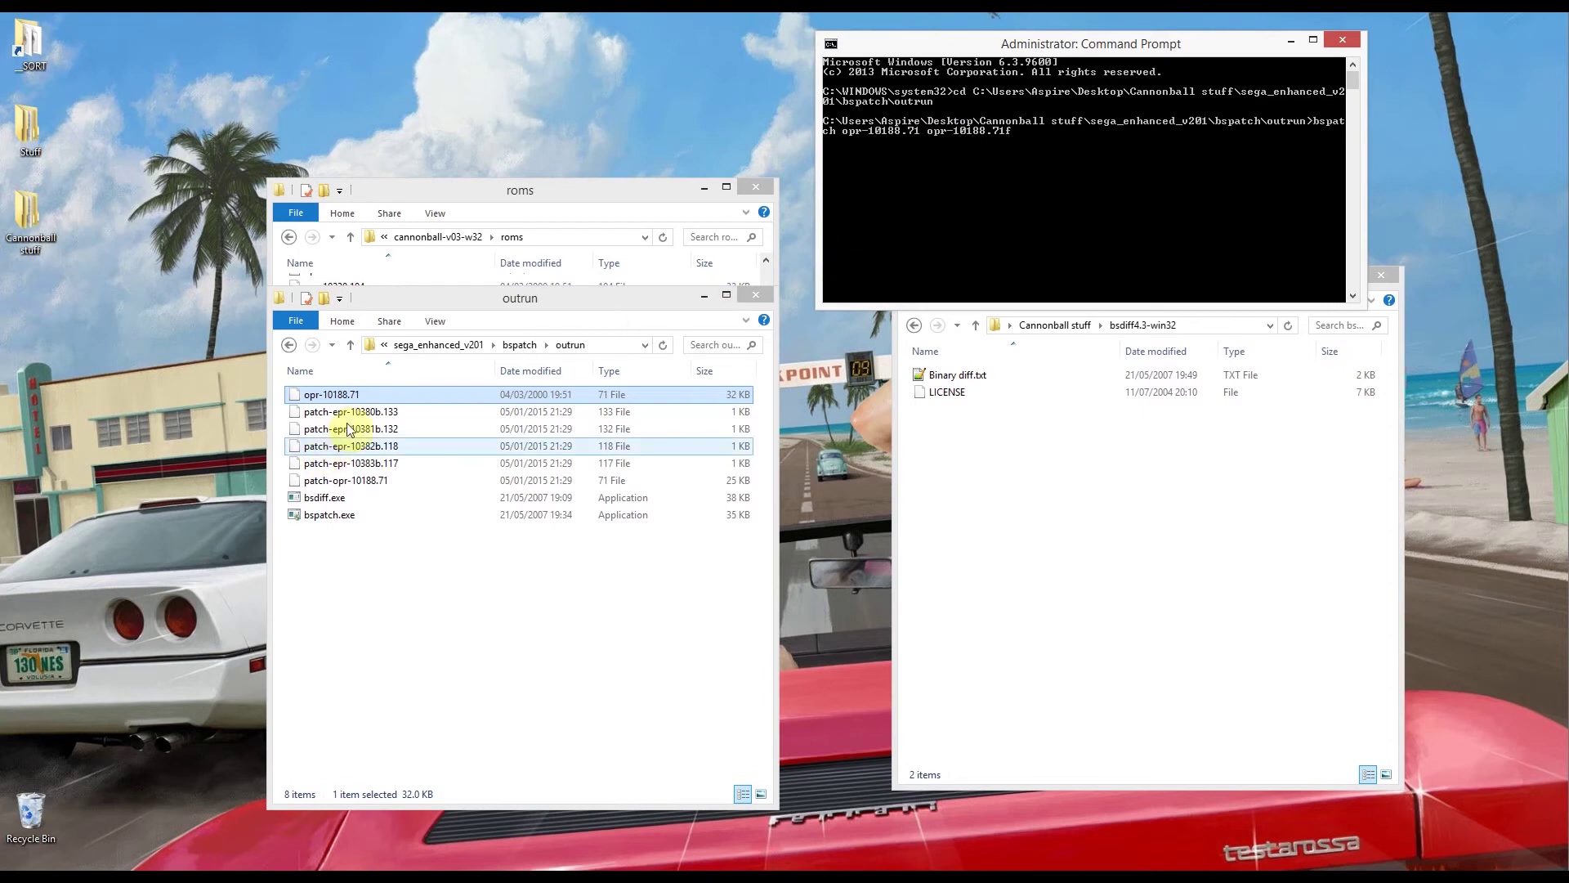
# Step: Complete the bspatch command with the patch file patch-opr-10188.71, copied by name from the outrun folder, and run it
pyautogui.click(365, 483)
pyautogui.click(368, 483)
pyautogui.hotkey('ctrl', 'a')
pyautogui.press('super+c')
pyautogui.click(1033, 139)
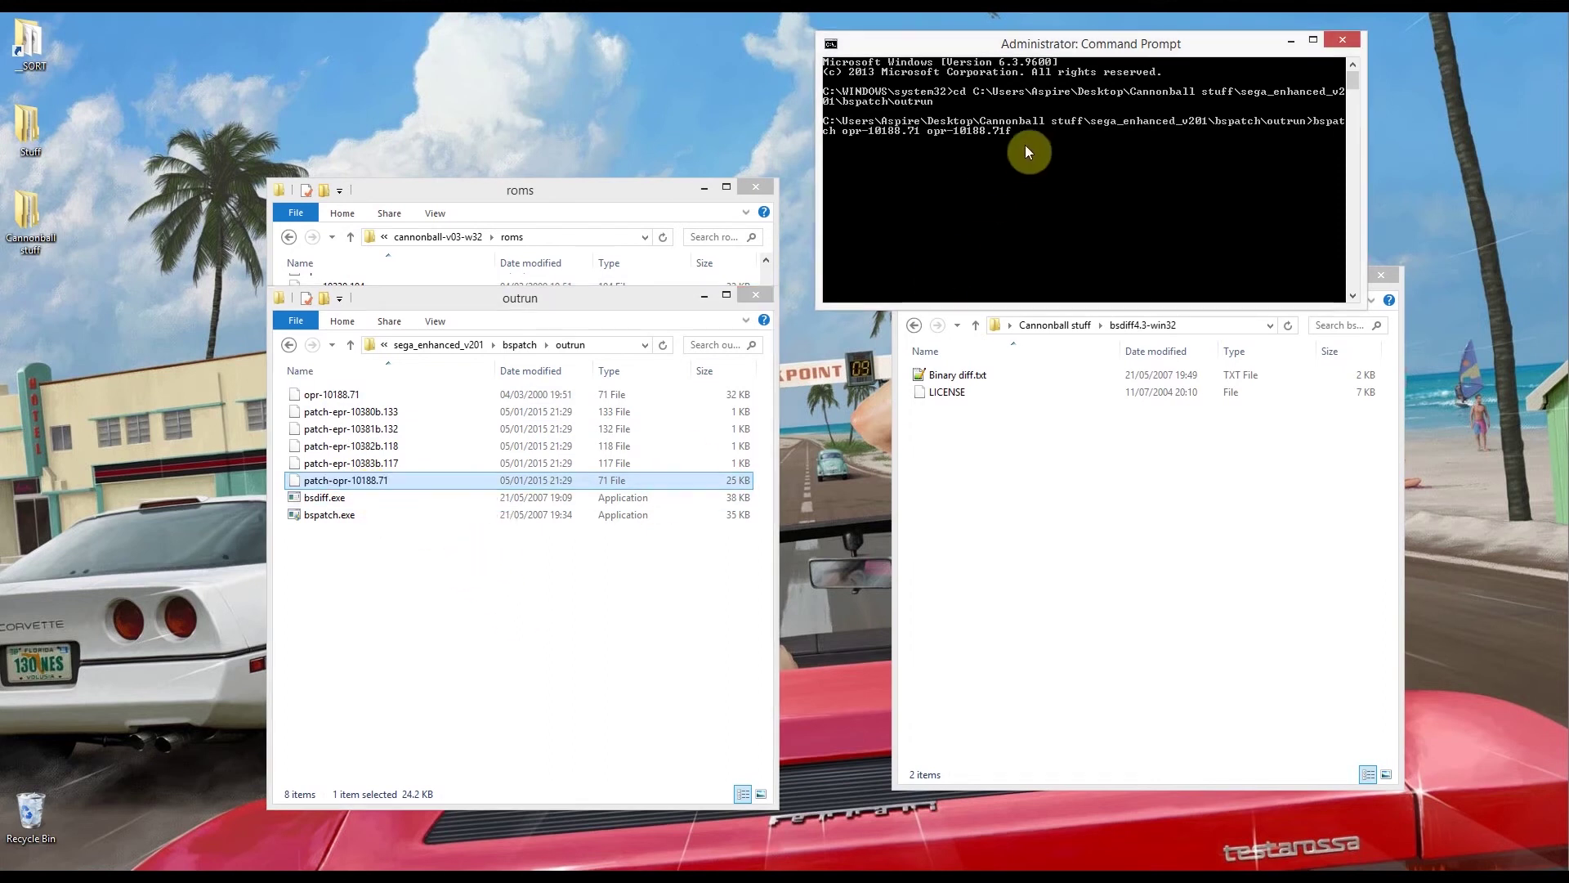
pyautogui.rightClick(1023, 131)
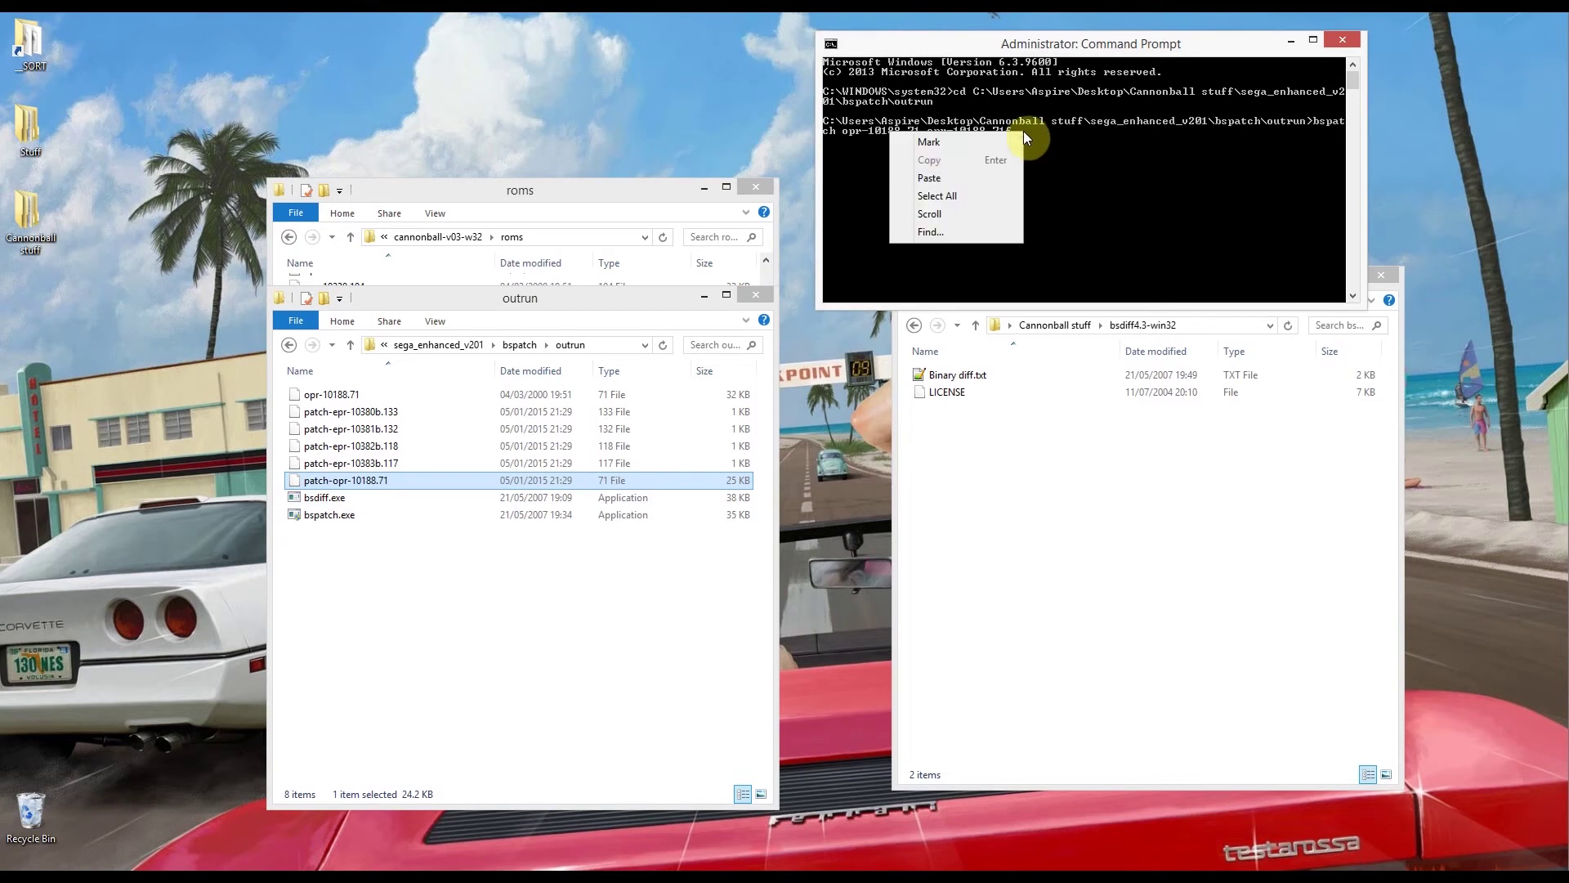
pyautogui.click(953, 179)
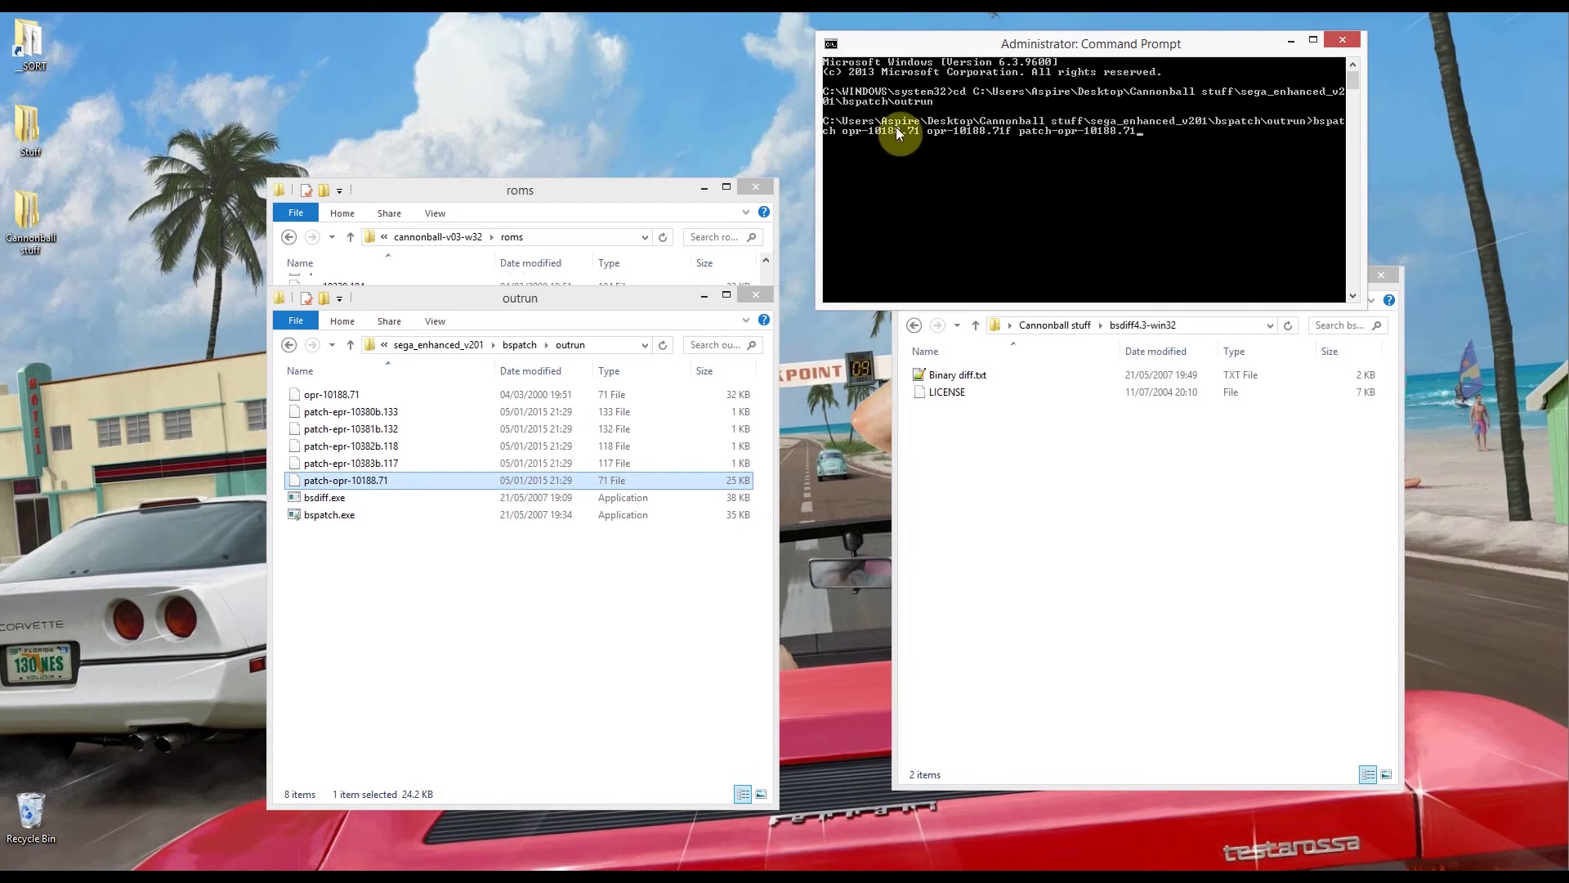
pyautogui.click(348, 397)
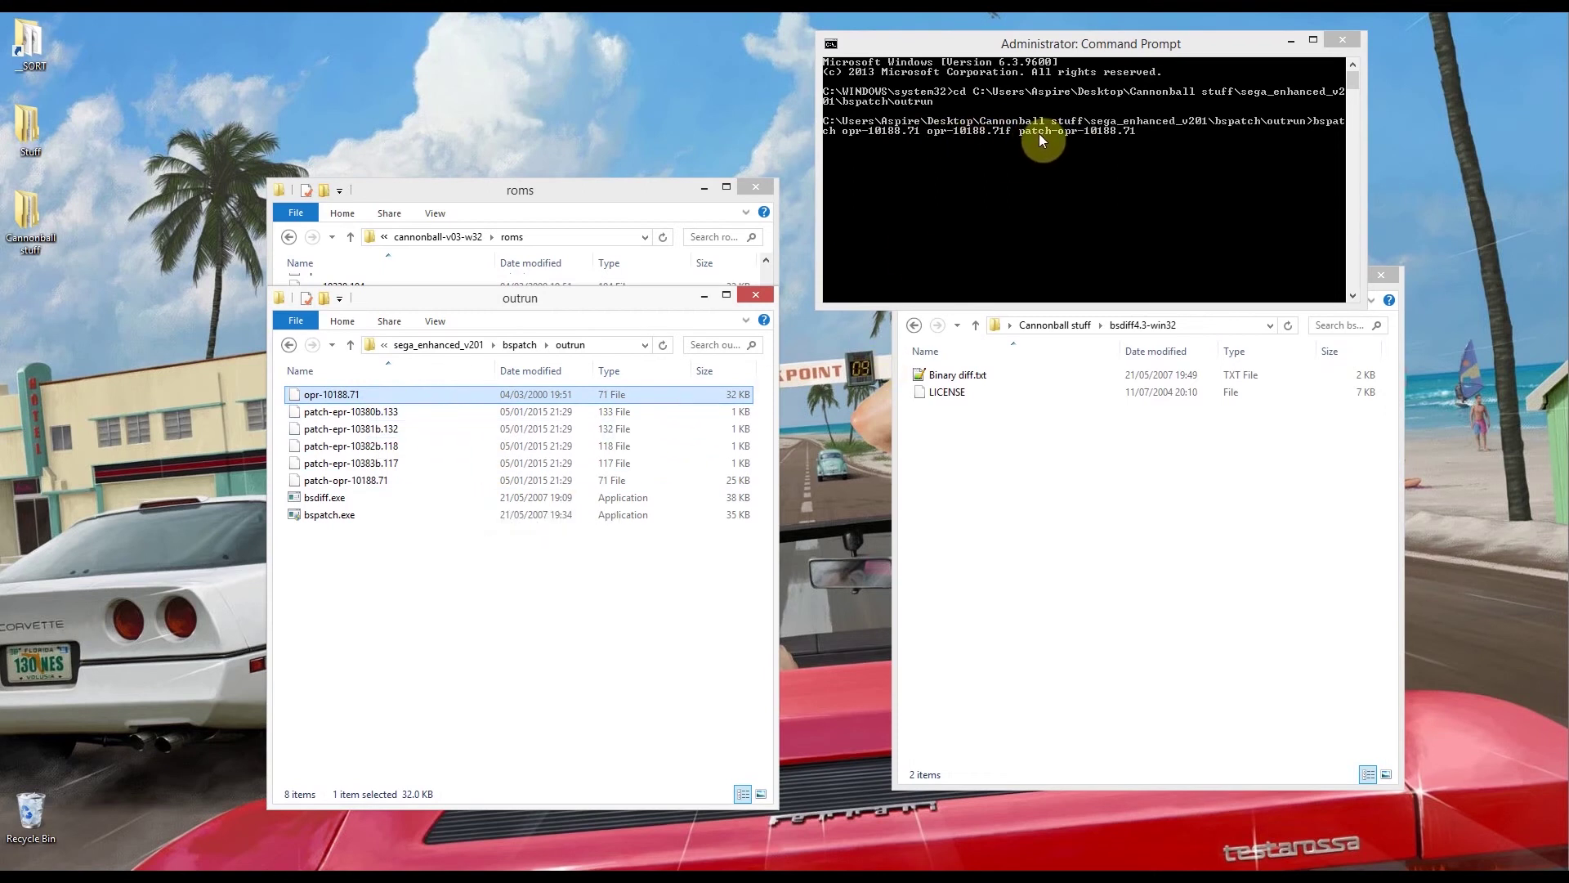
pyautogui.click(1180, 47)
pyautogui.press('Return')
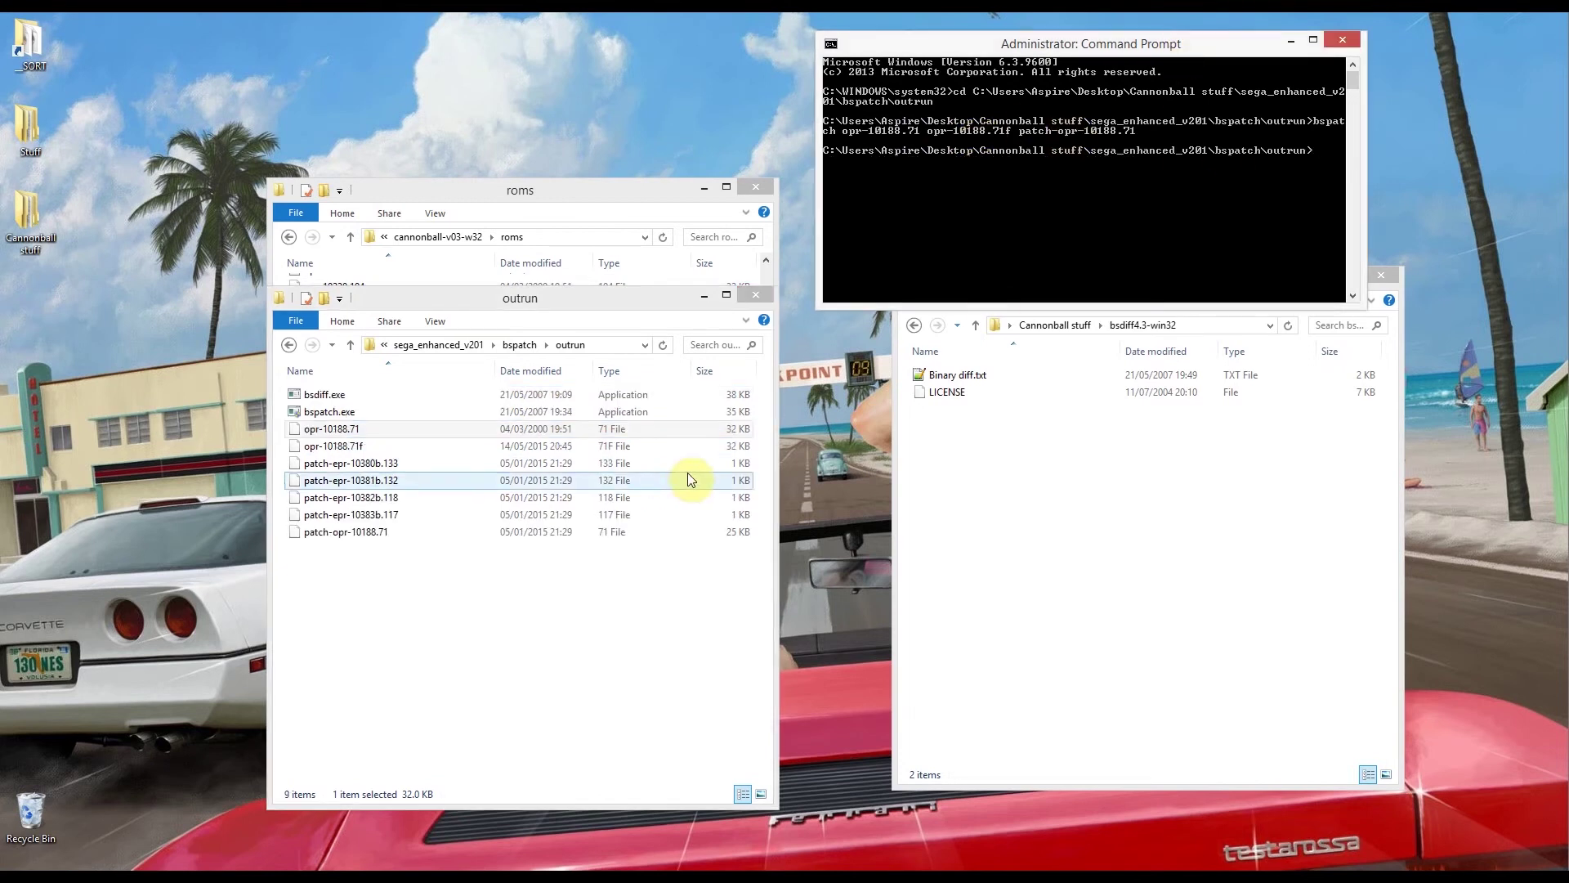
# Step: Replace the bsdiff4.3-win32 folder view with the roms folder of cannonball-v03-w32 and locate opr-10188.71 there
pyautogui.click(455, 624)
pyautogui.click(336, 446)
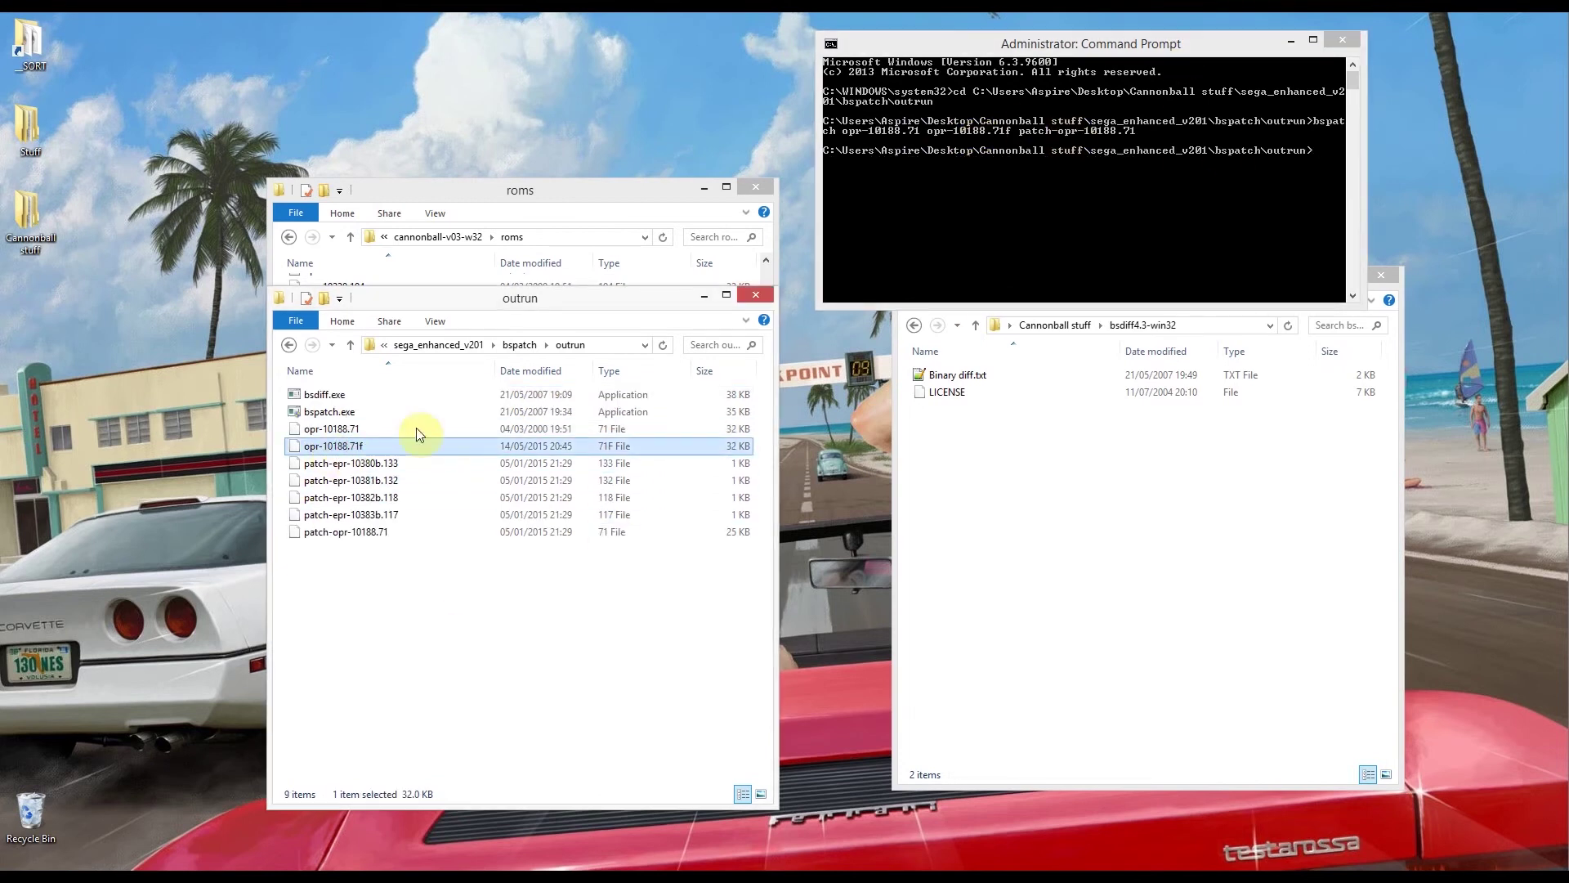
pyautogui.click(1049, 494)
pyautogui.click(1061, 327)
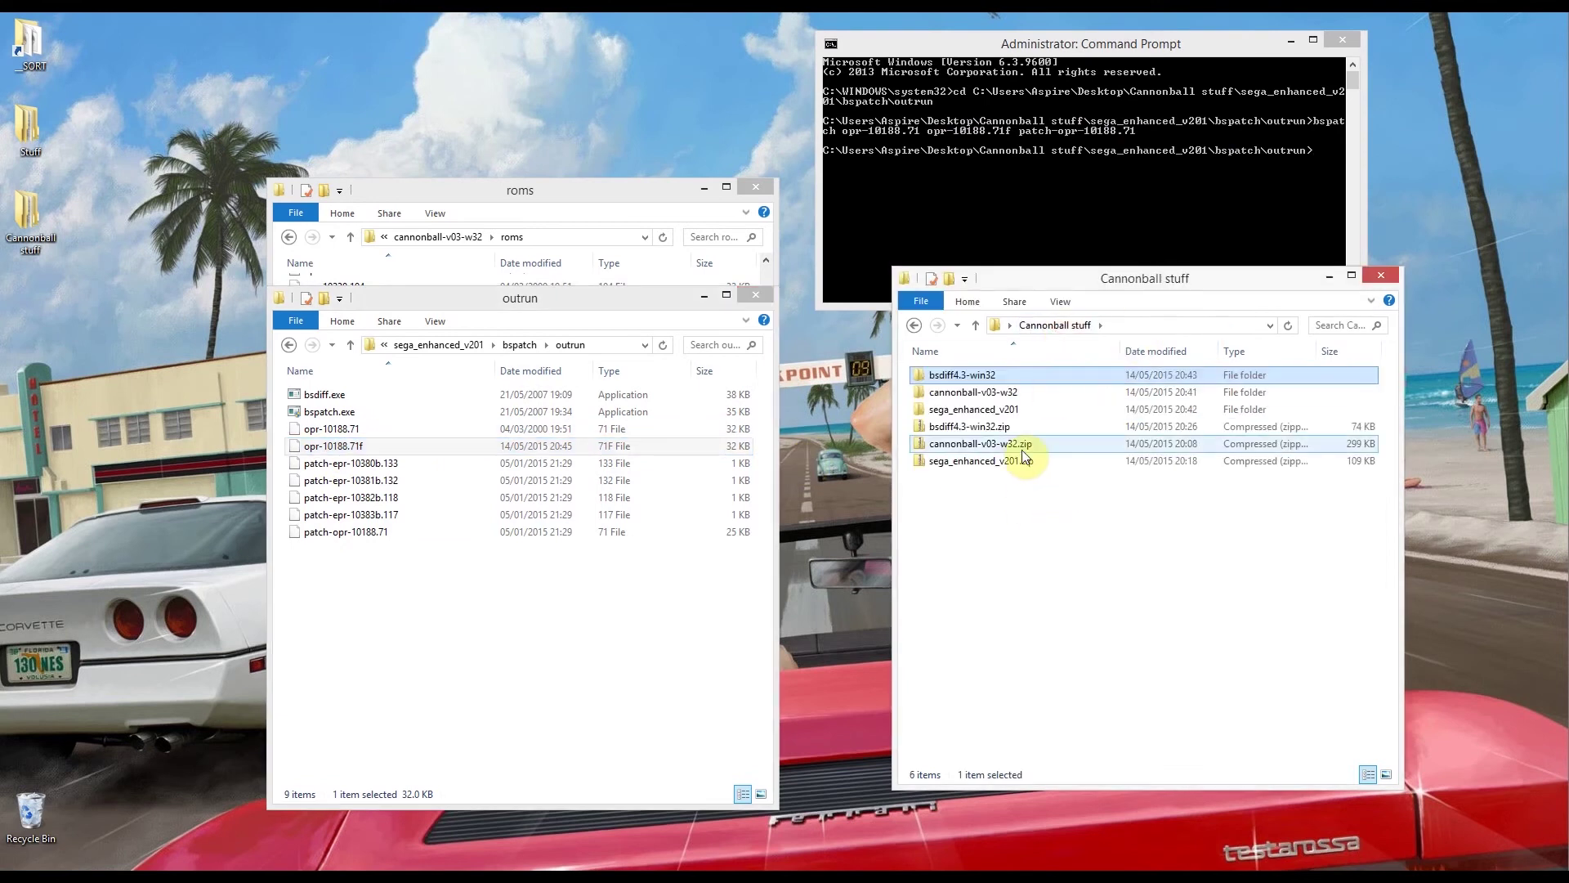
pyautogui.doubleClick(1014, 443)
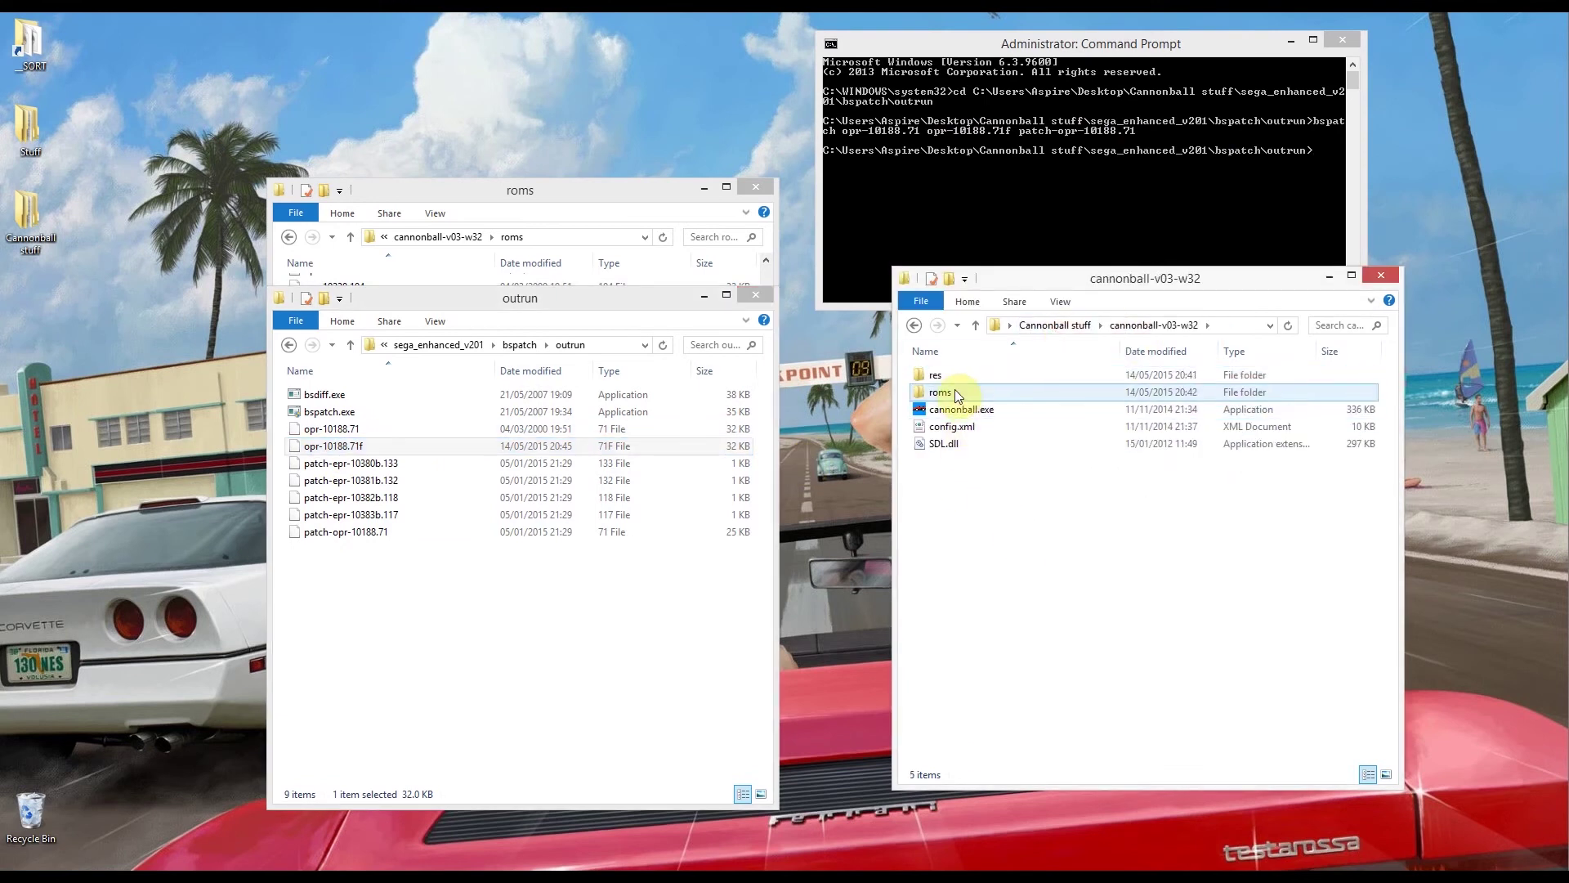
pyautogui.doubleClick(940, 393)
pyautogui.scroll(-5, 1063, 607)
pyautogui.scroll(-8, 1062, 617)
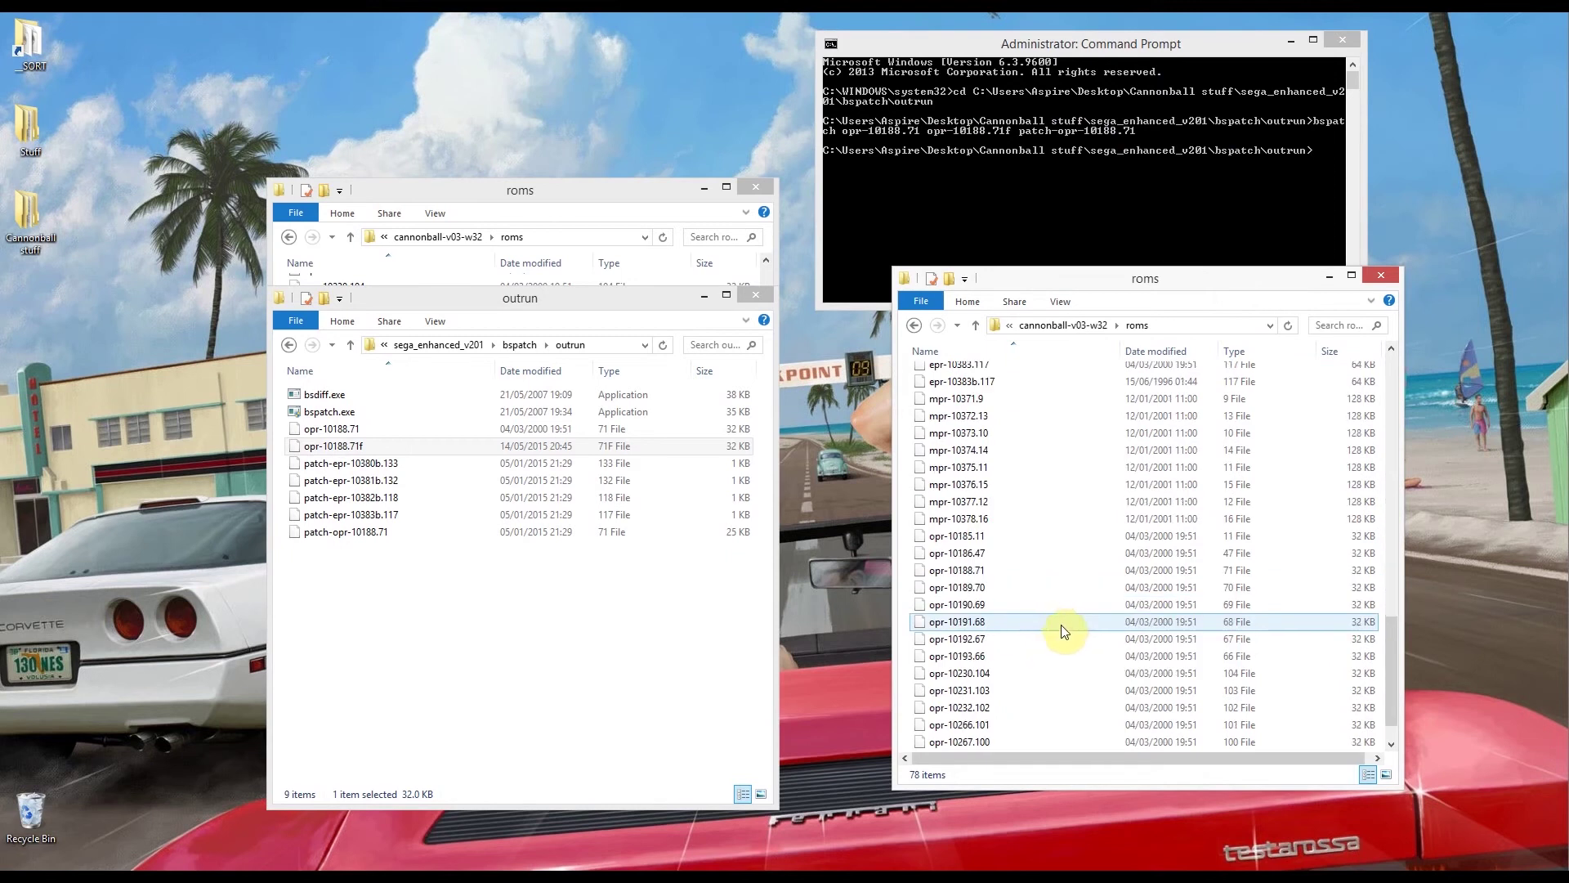
pyautogui.click(993, 571)
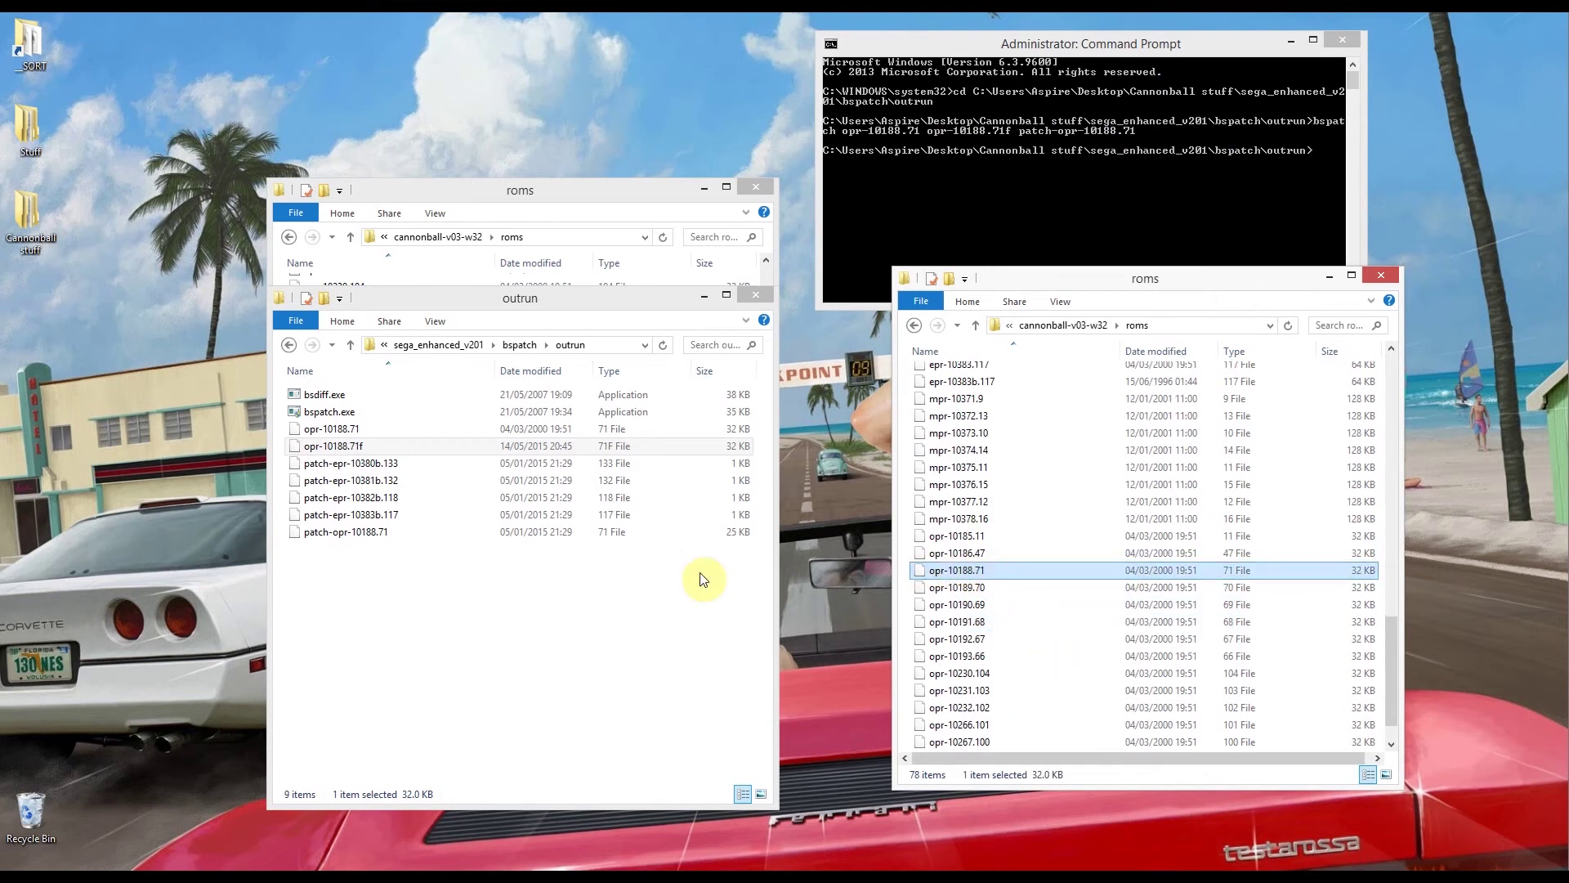
# Step: Move the patched opr-10188.71f from the outrun folder into the roms folder, and go back up to cannonball-v03-w32
pyautogui.moveTo(327, 446); pyautogui.dragTo(1046, 622)
pyautogui.click(1058, 571)
pyautogui.click(577, 620)
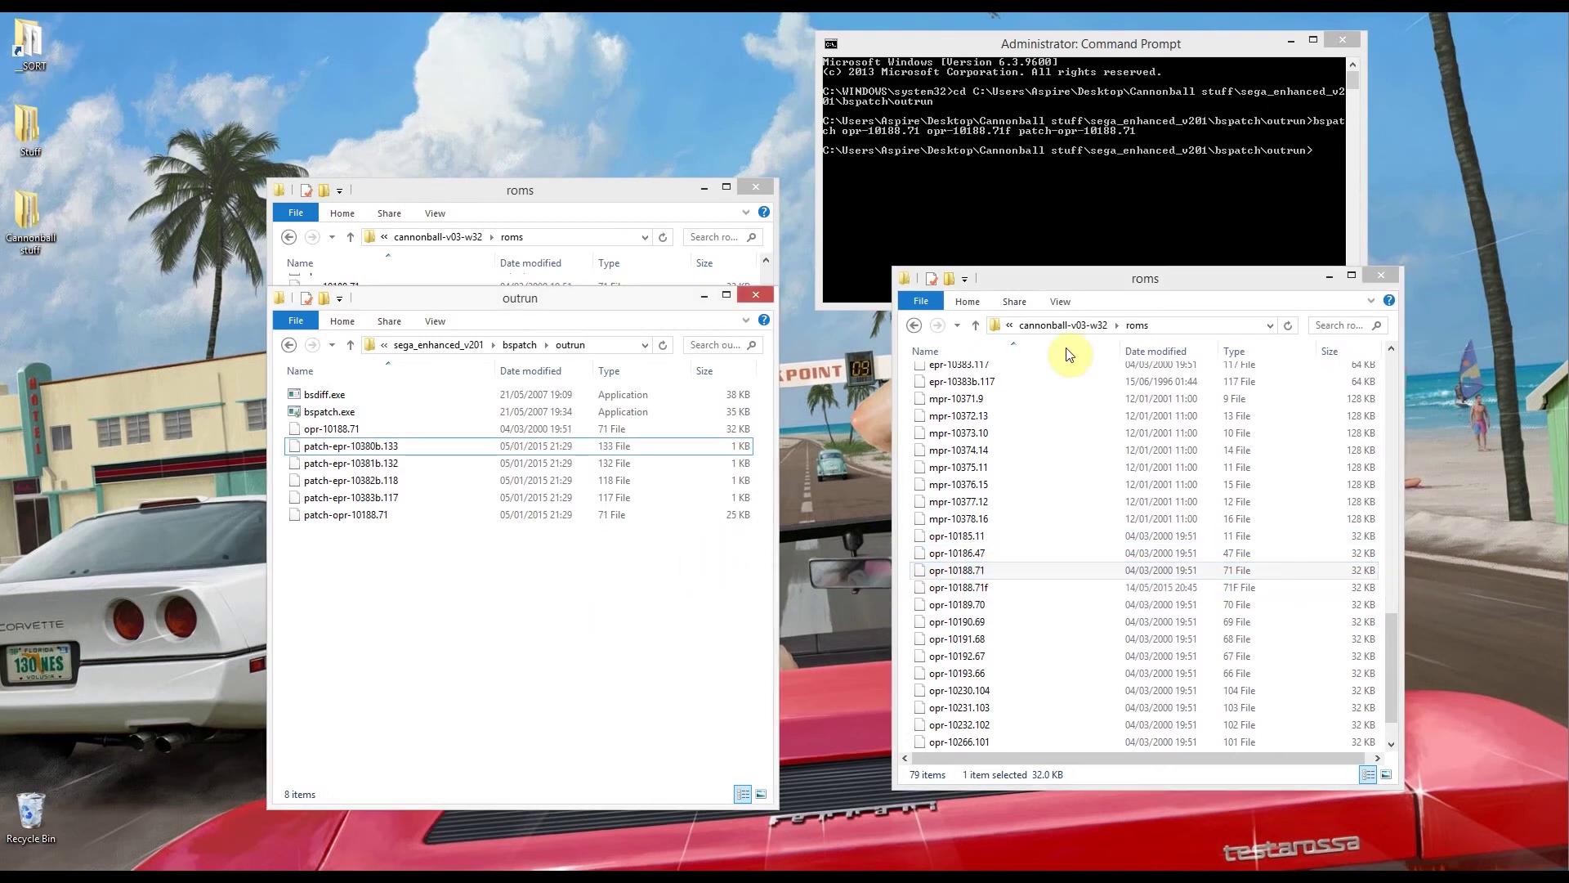
pyautogui.click(1065, 327)
pyautogui.click(627, 621)
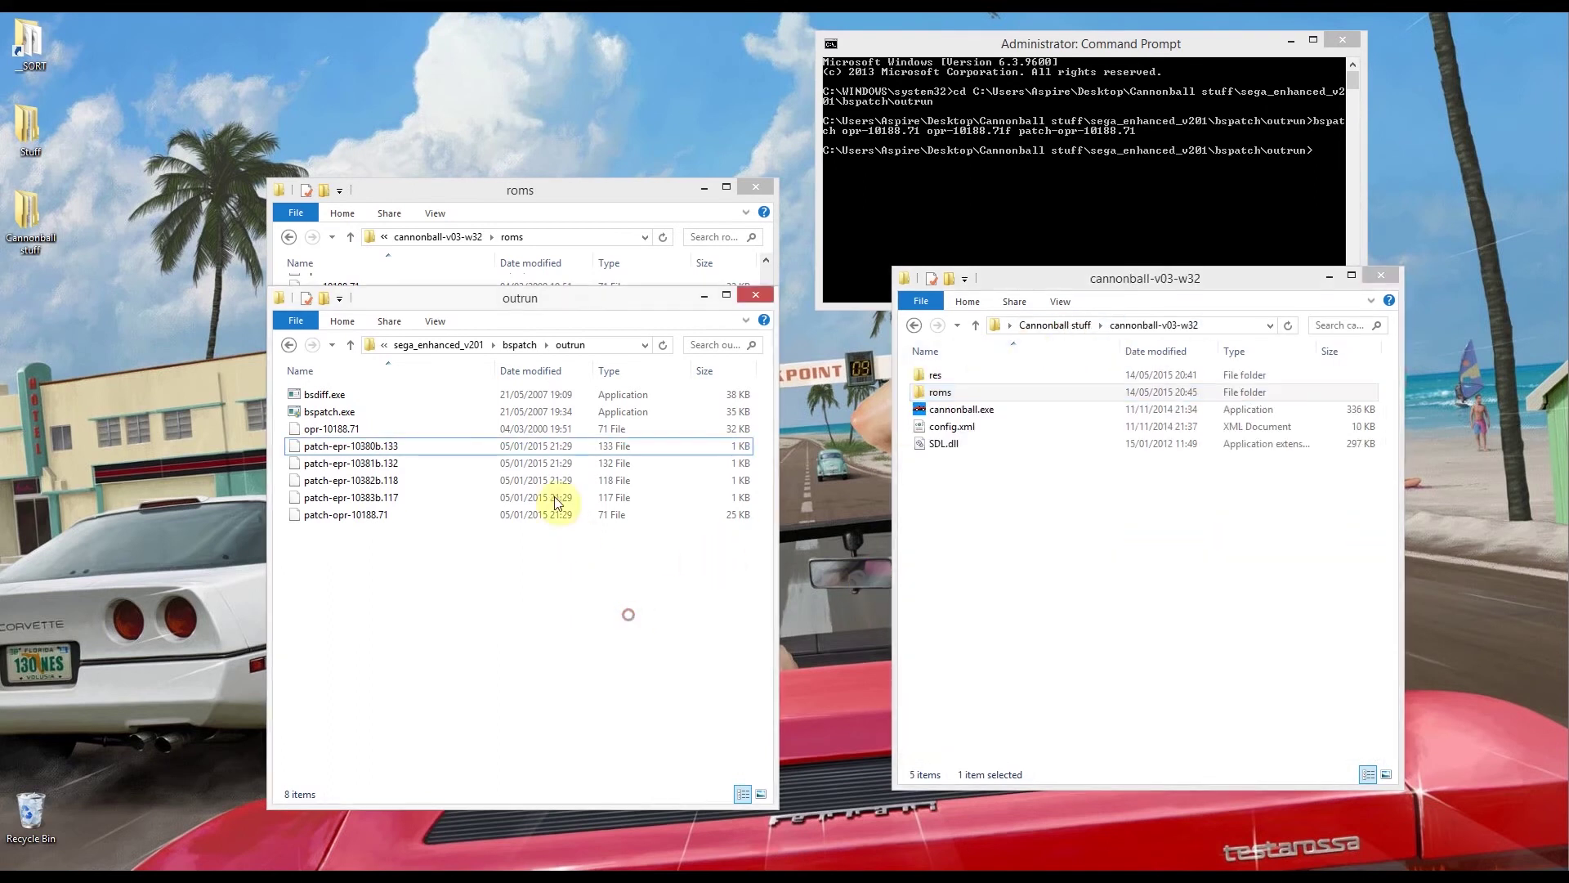
# Step: Go up from the outrun folder to Cannonball stuff and delete the extracted bsdiff4.3-win32 folder
pyautogui.click(458, 345)
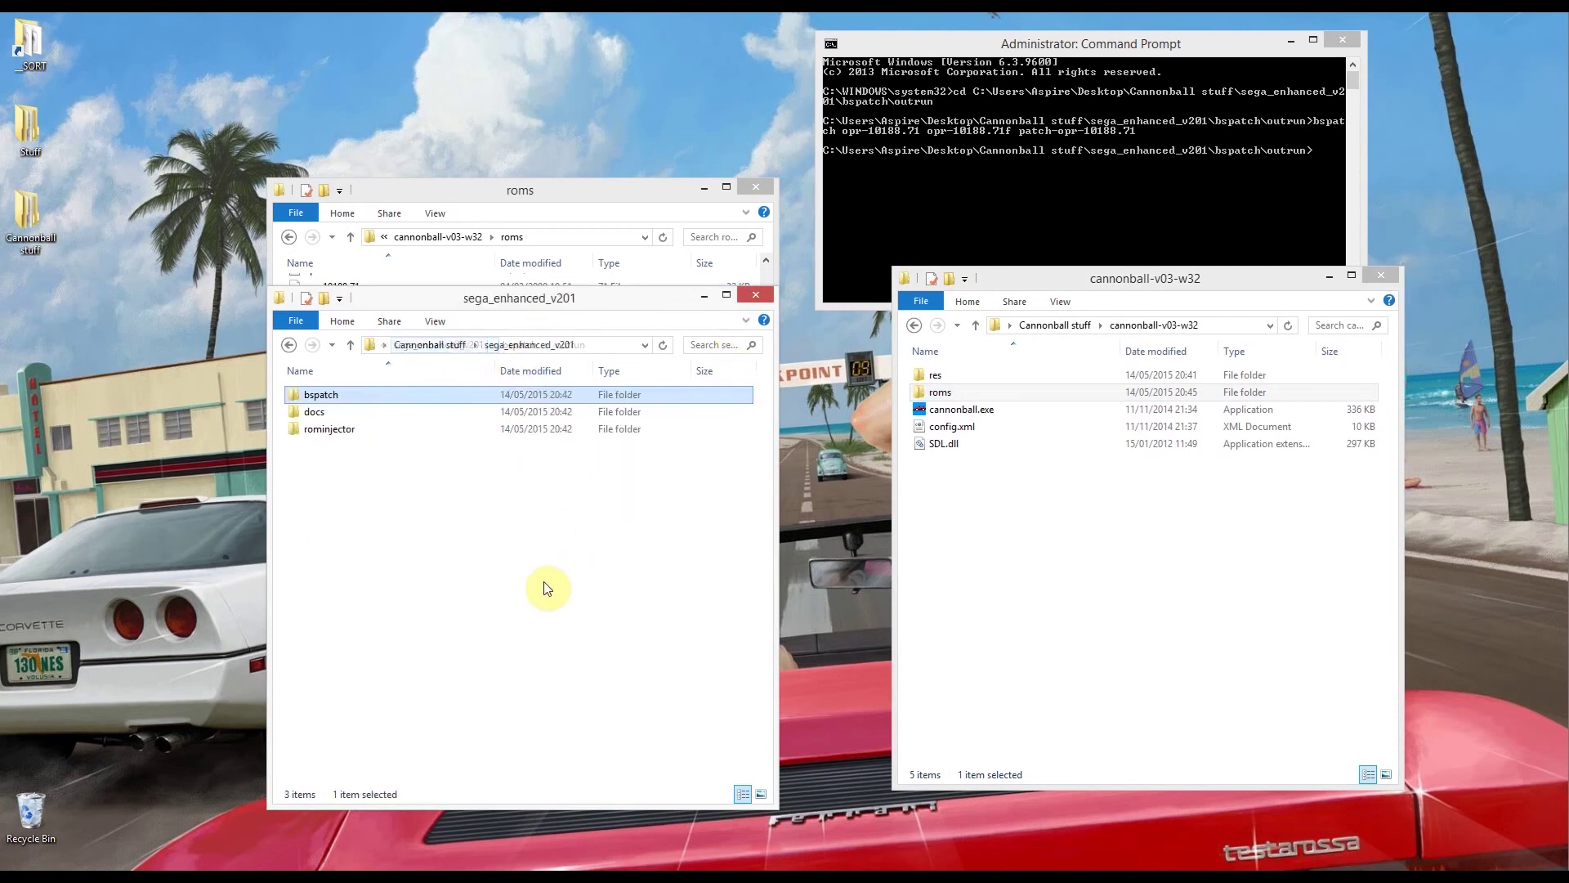
pyautogui.click(421, 344)
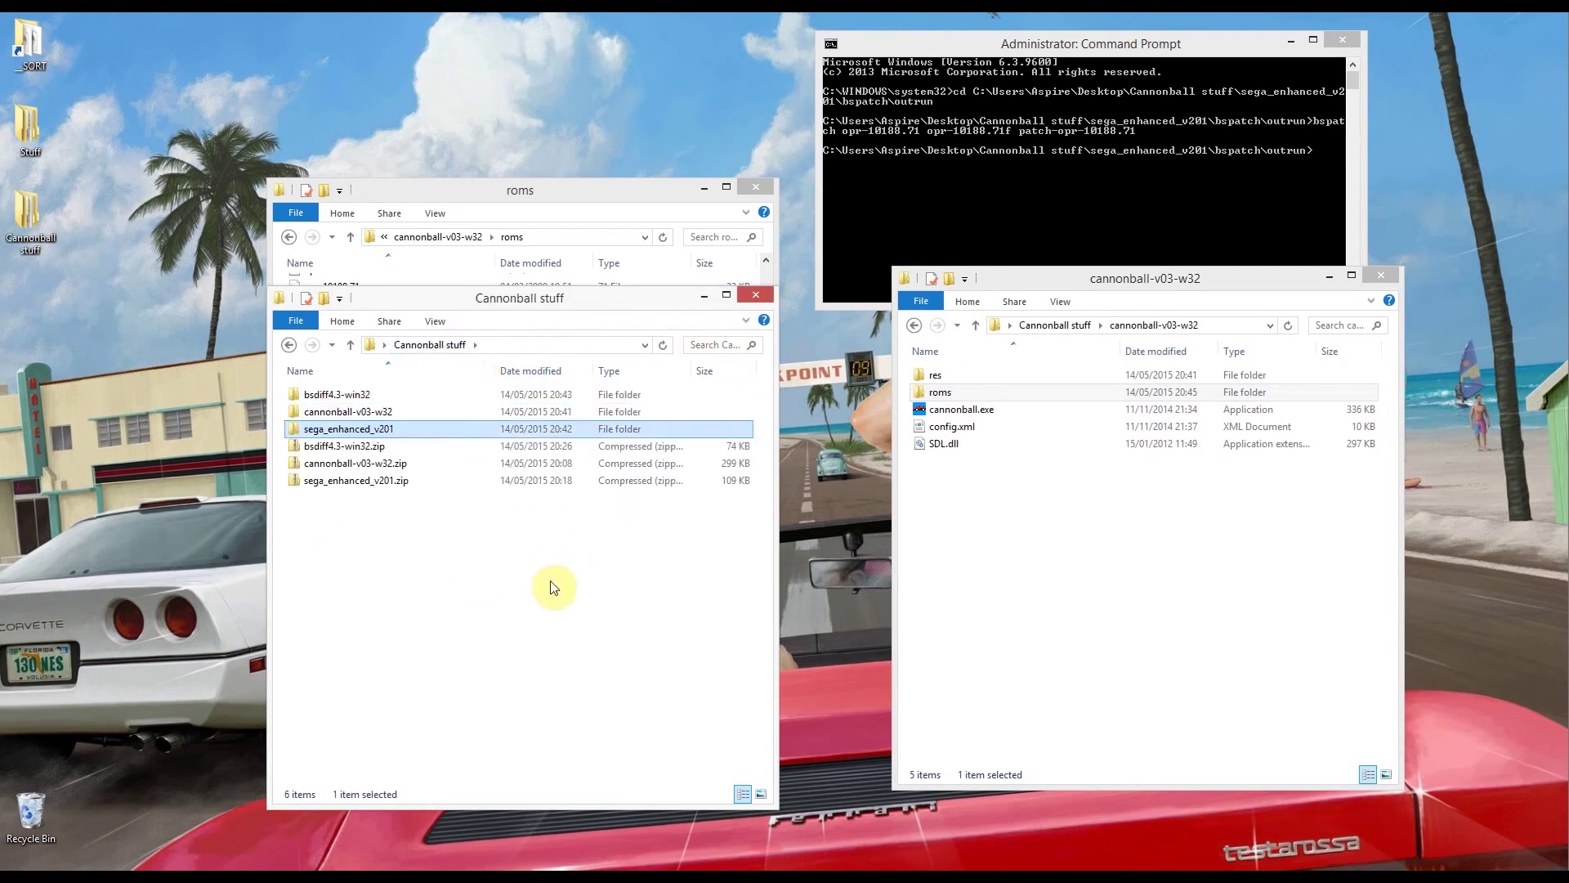
pyautogui.click(350, 394)
pyautogui.press('Delete')
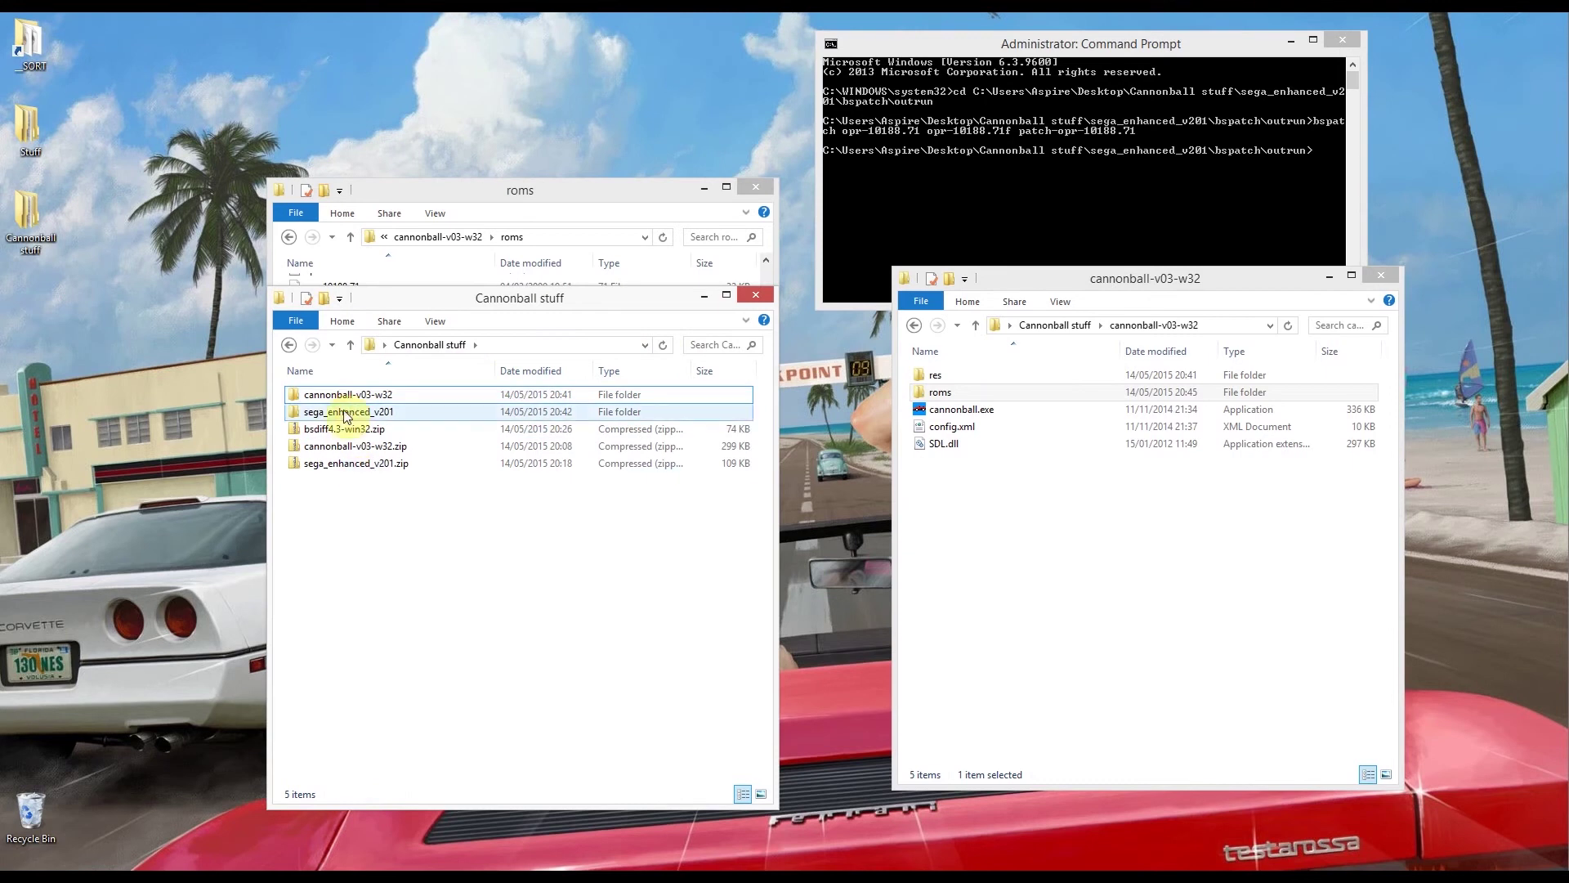
# Step: Delete the sega_enhanced_v201 folder from Cannonball stuff, closing the Command Prompt so the folder is not in use
pyautogui.click(343, 411)
pyautogui.press('Delete')
pyautogui.click(907, 376)
pyautogui.click(1342, 40)
pyautogui.click(562, 519)
pyautogui.click(350, 411)
pyautogui.press('Delete')
# Step: Delete the three archives bsdiff4.3-win32.zip, cannonball-v03-w32.zip and sega_enhanced_v201.zip from Cannonball stuff
pyautogui.click(358, 499)
pyautogui.click(330, 413)
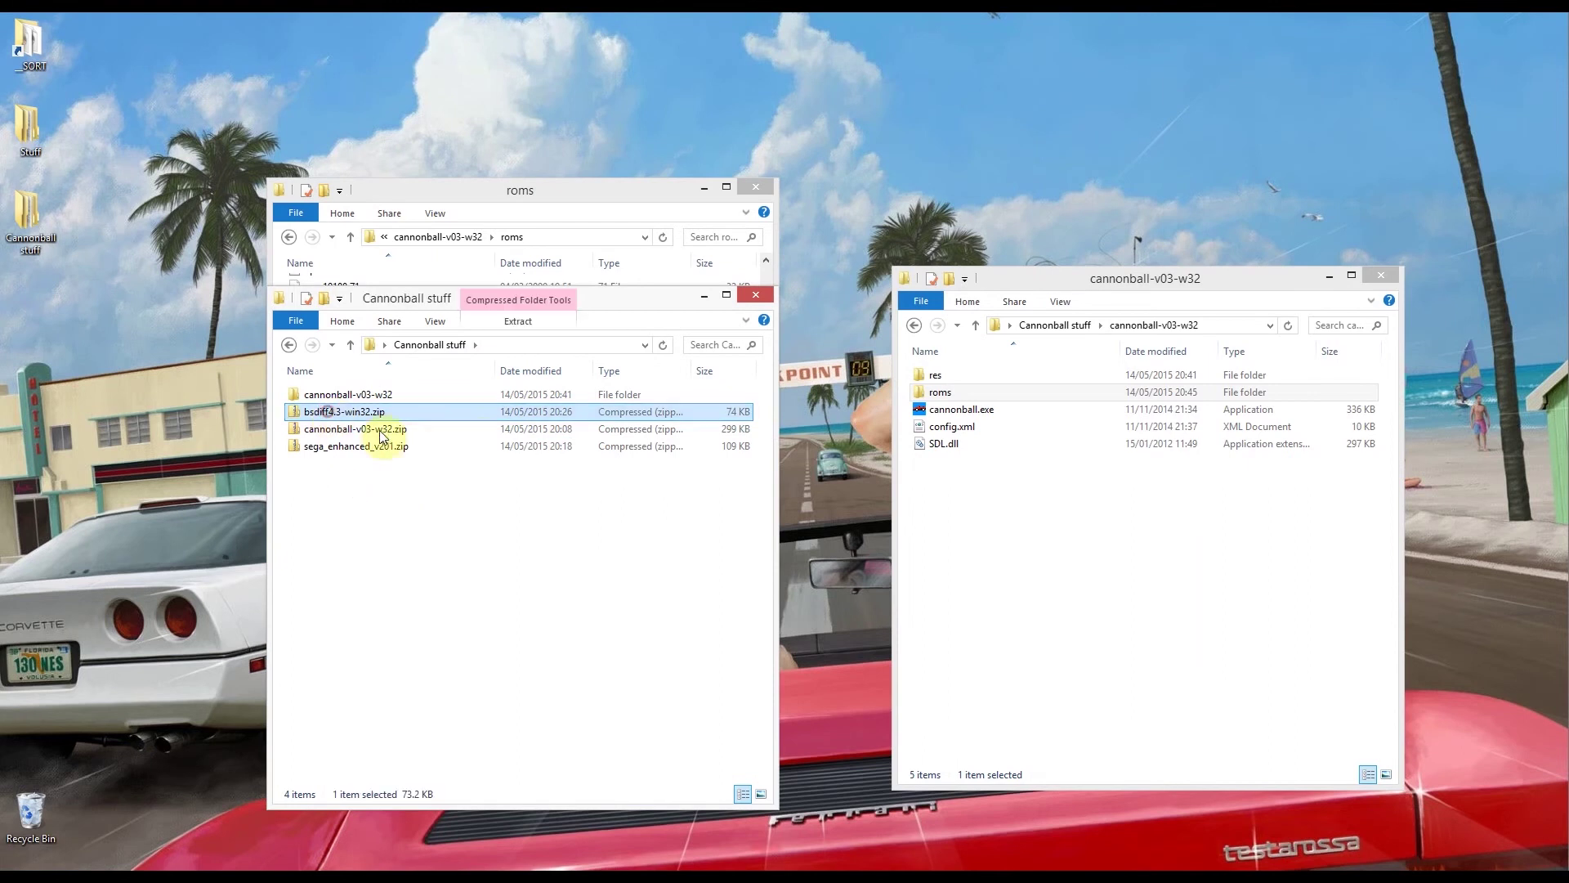
pyautogui.moveTo(335, 540); pyautogui.dragTo(309, 409)
pyautogui.press('Delete')
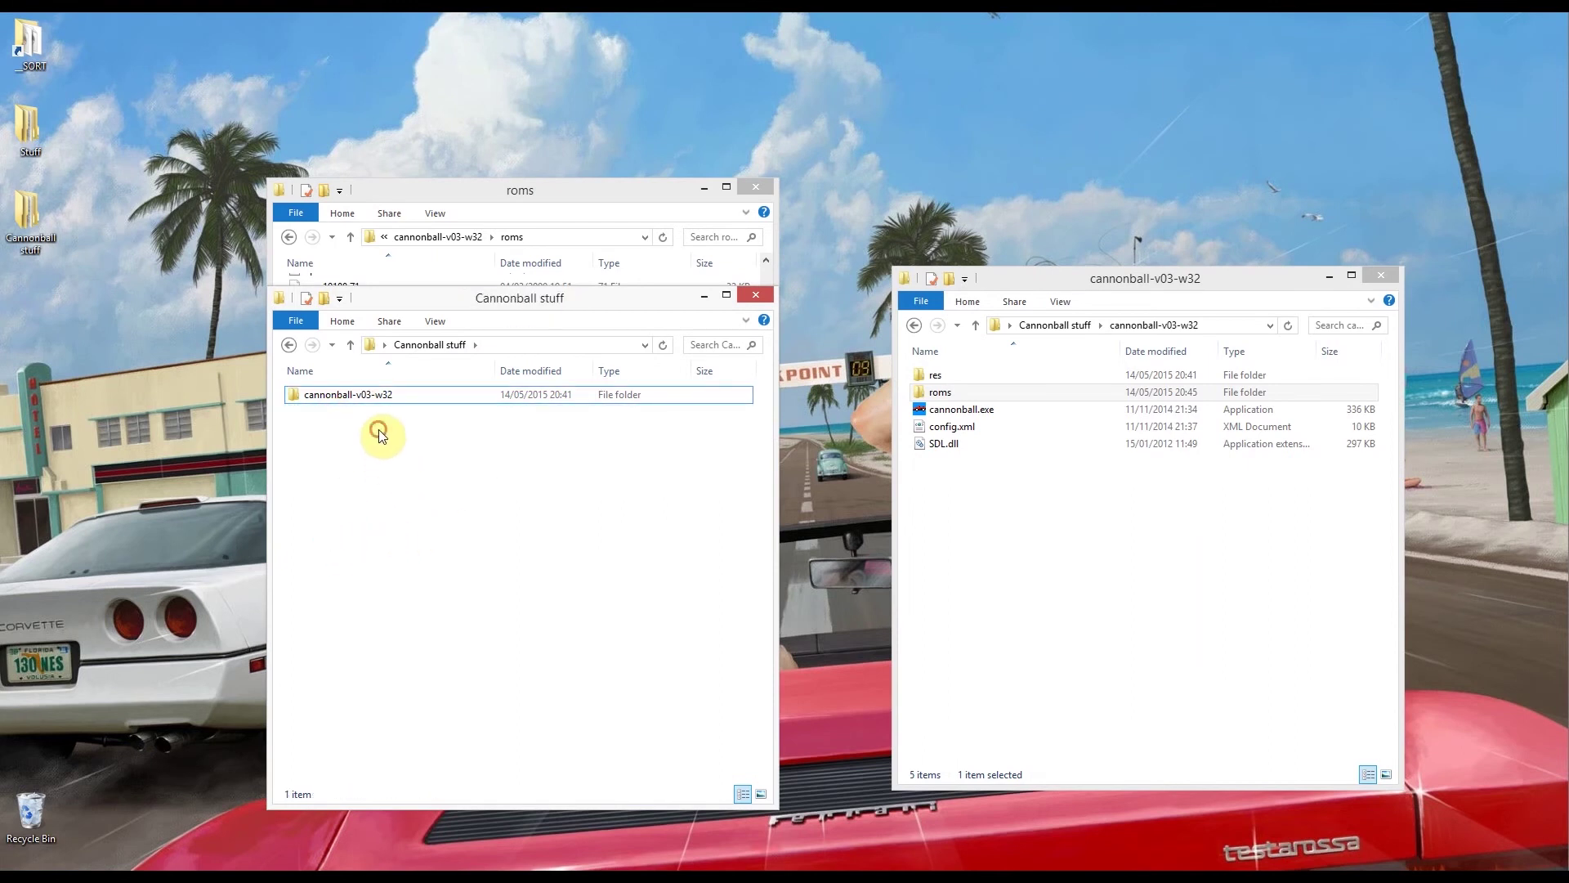
# Step: Open the roms folder inside cannonball-v03-w32 and enlarge its window to show more of the file list
pyautogui.doubleClick(934, 391)
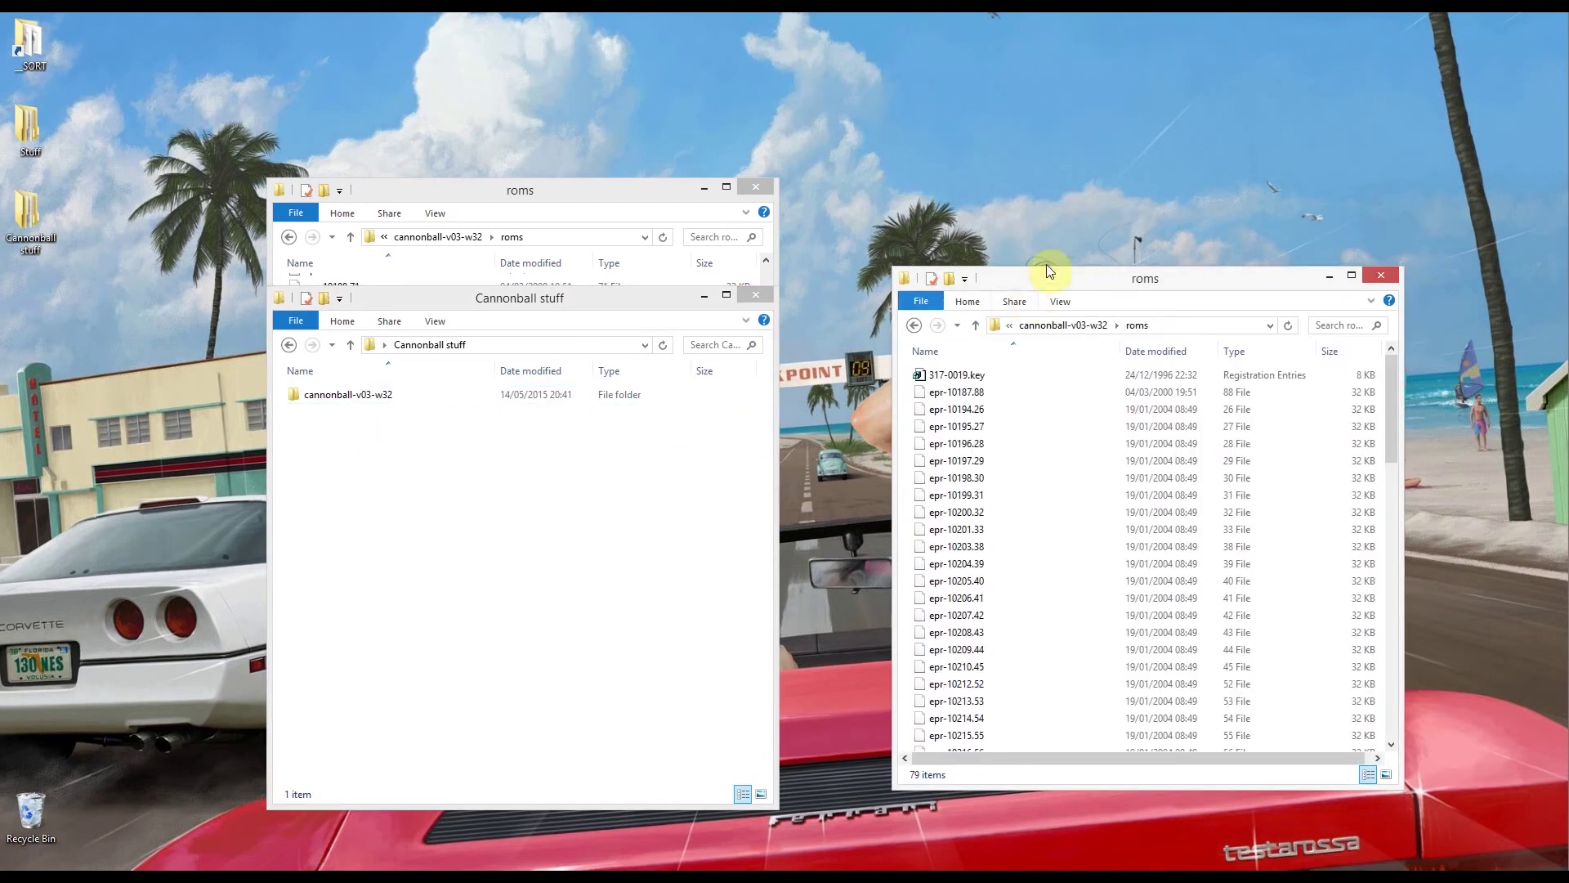
pyautogui.moveTo(1084, 276); pyautogui.dragTo(546, 79)
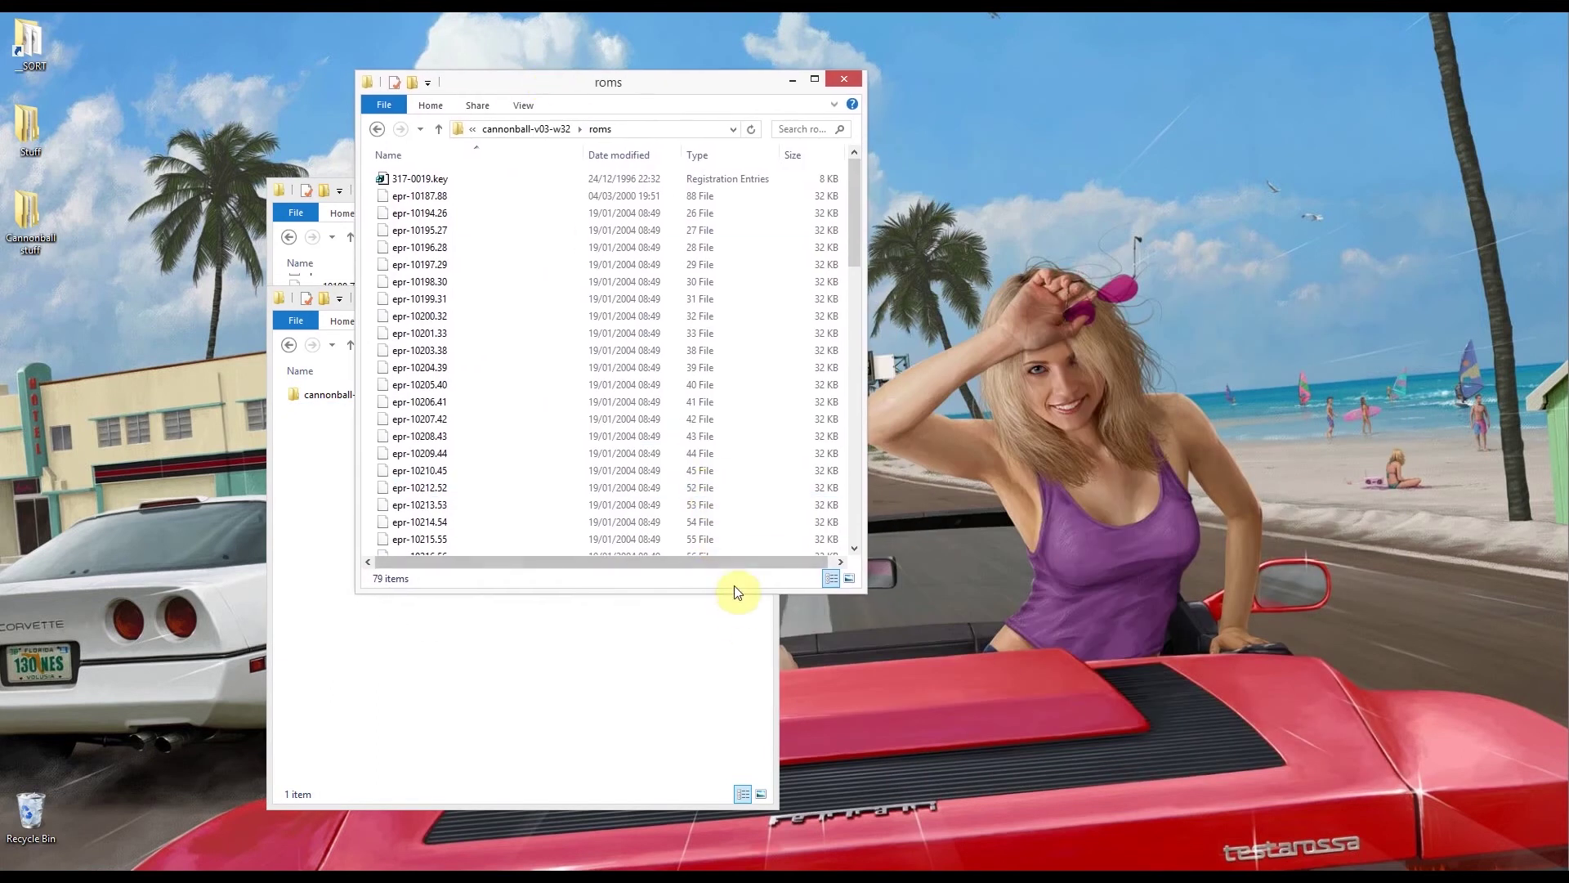
pyautogui.moveTo(733, 591); pyautogui.dragTo(720, 840)
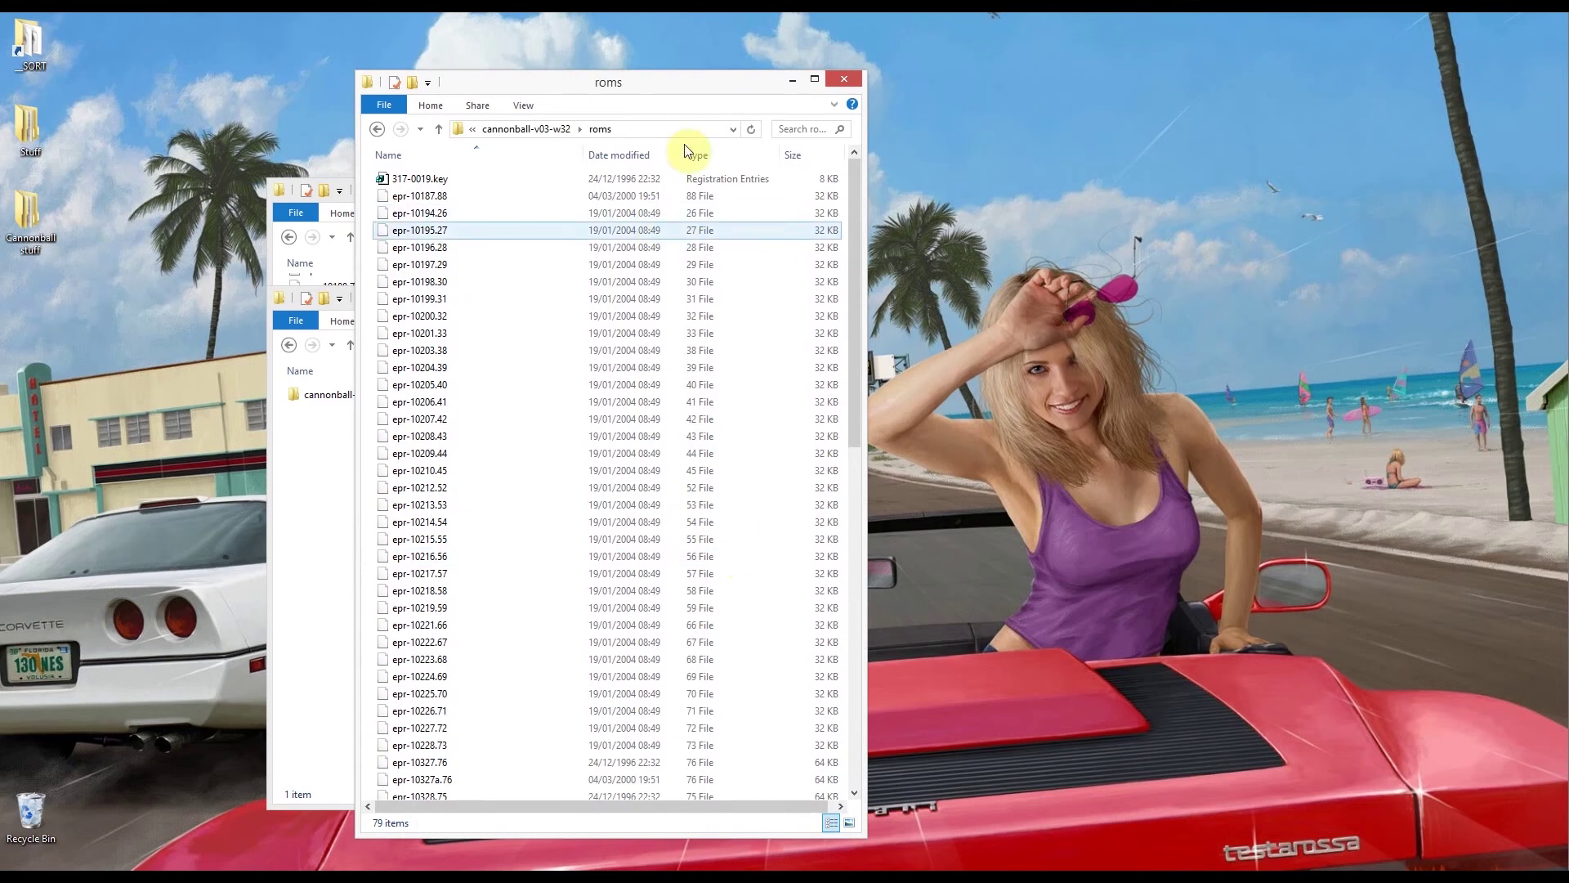
pyautogui.moveTo(673, 72); pyautogui.dragTo(1164, 50)
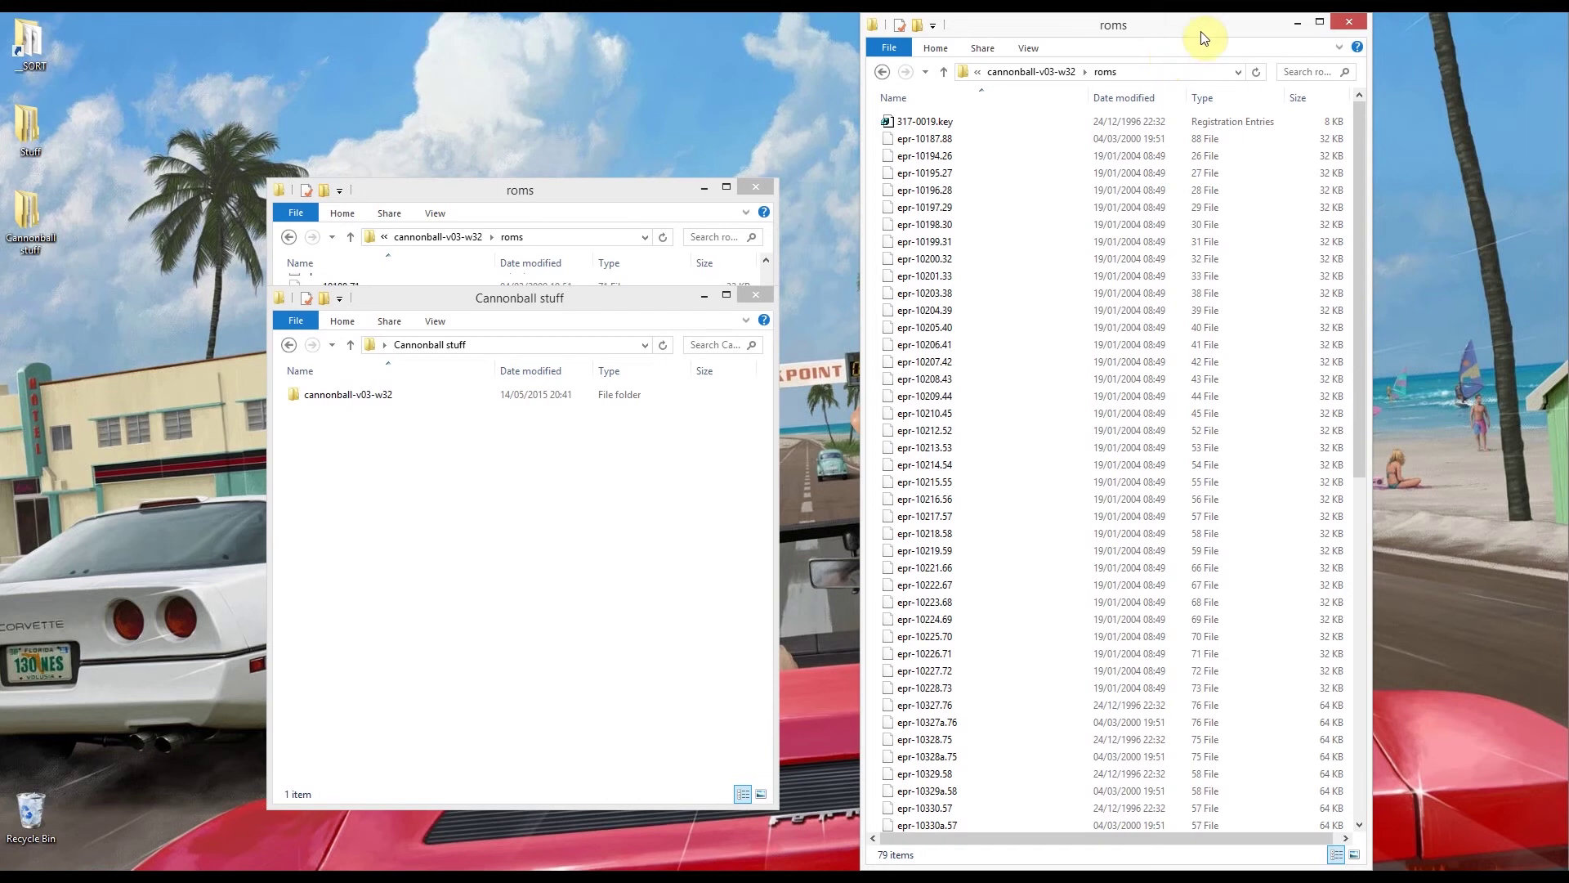
# Step: Examine the end of the roms file list, checking the original opr-10188.71 and the patched opr-10188.71f
pyautogui.scroll(-9, 1087, 466)
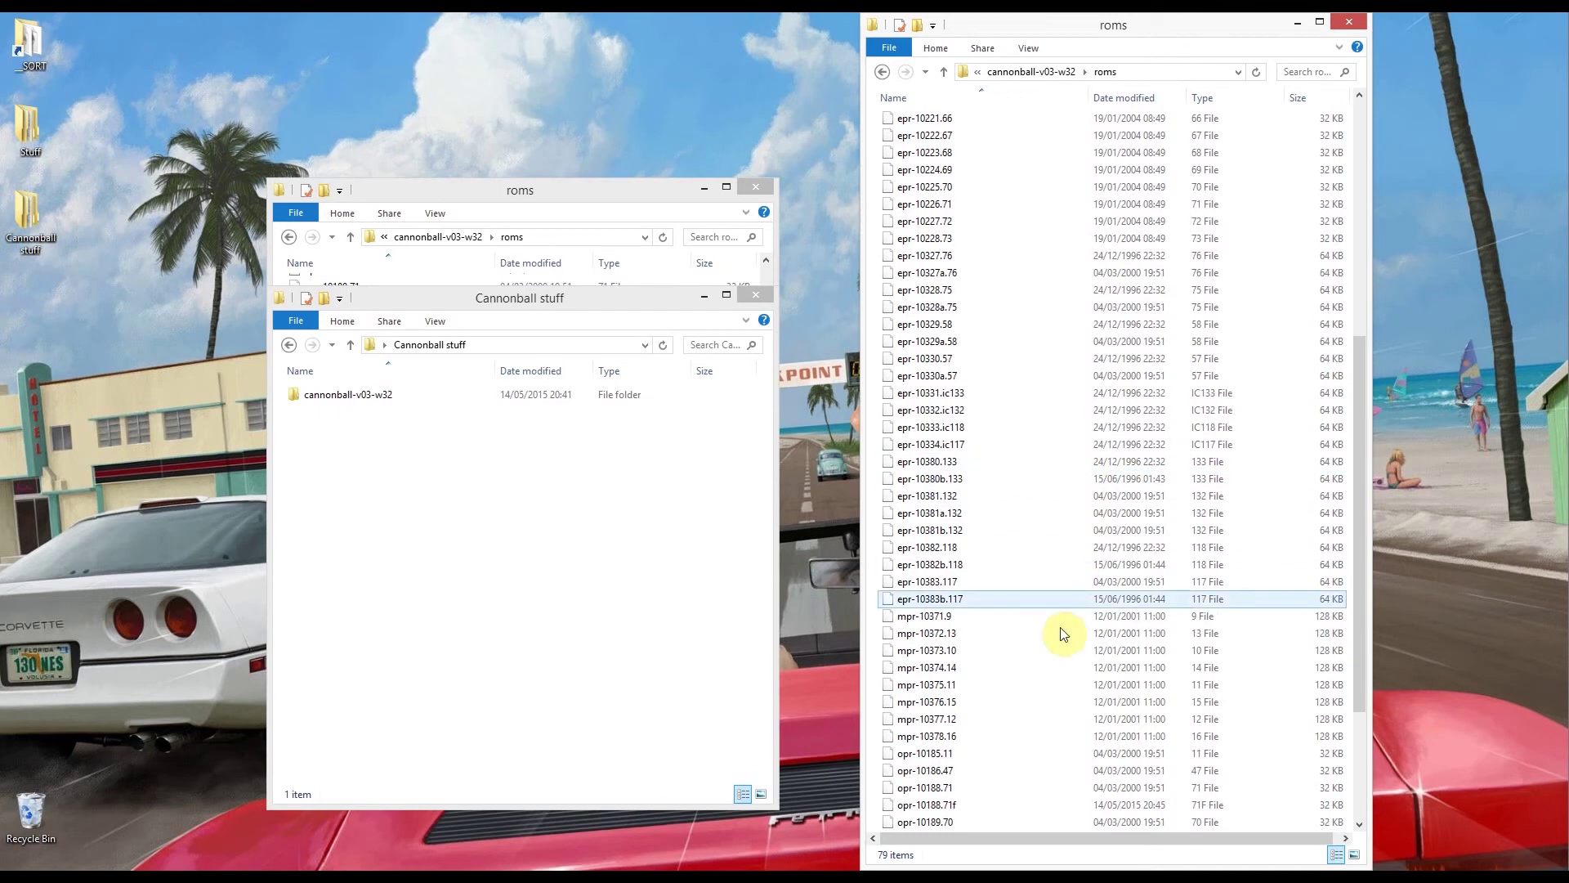
pyautogui.scroll(-4, 1062, 637)
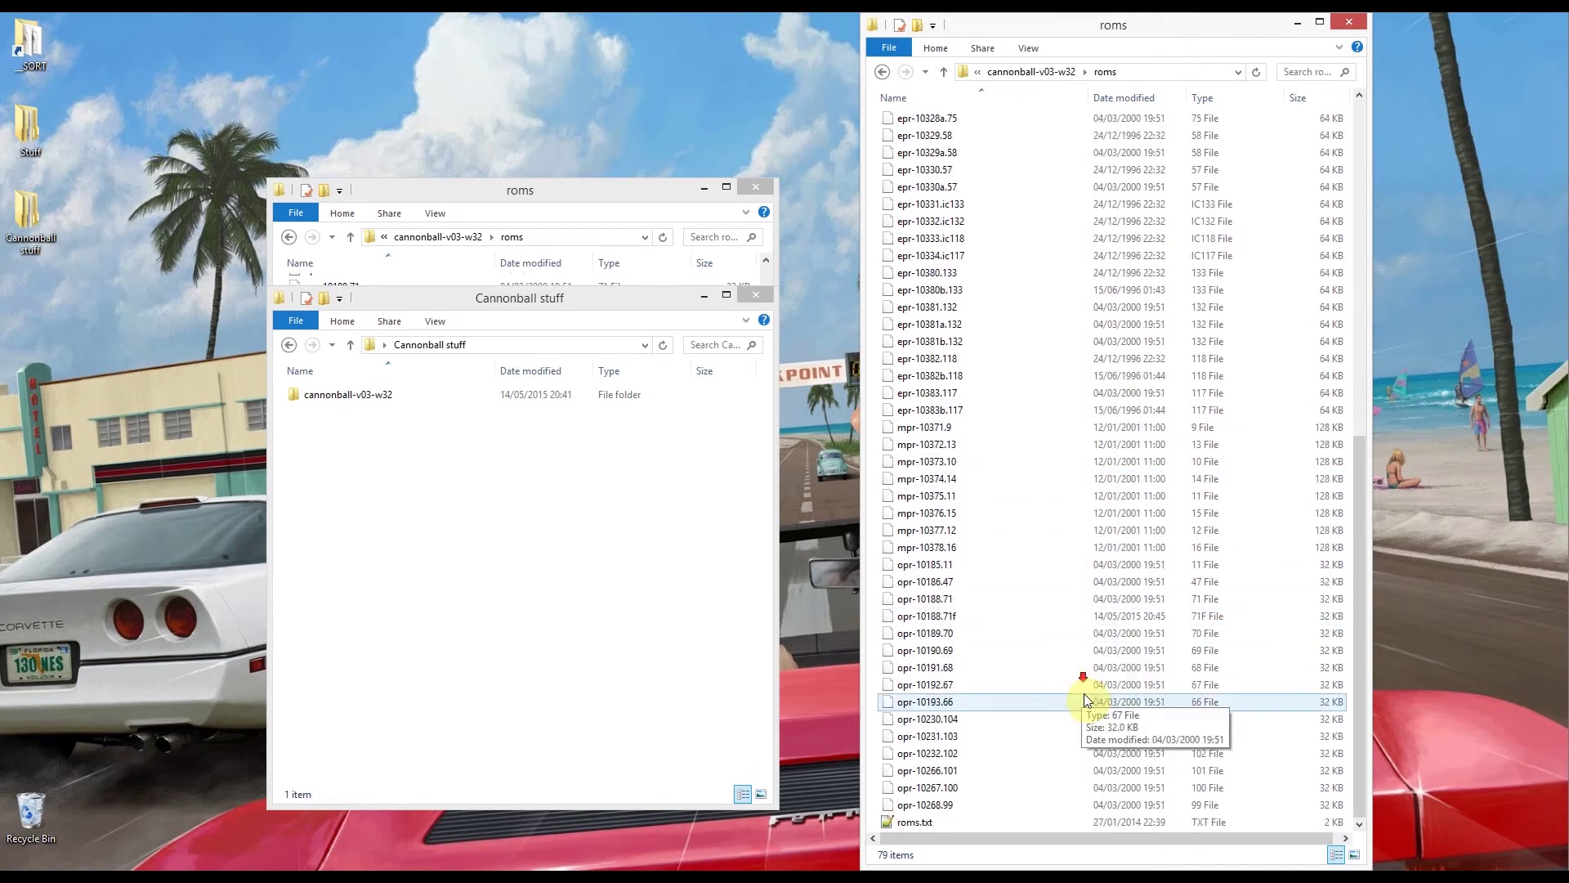
pyautogui.click(934, 599)
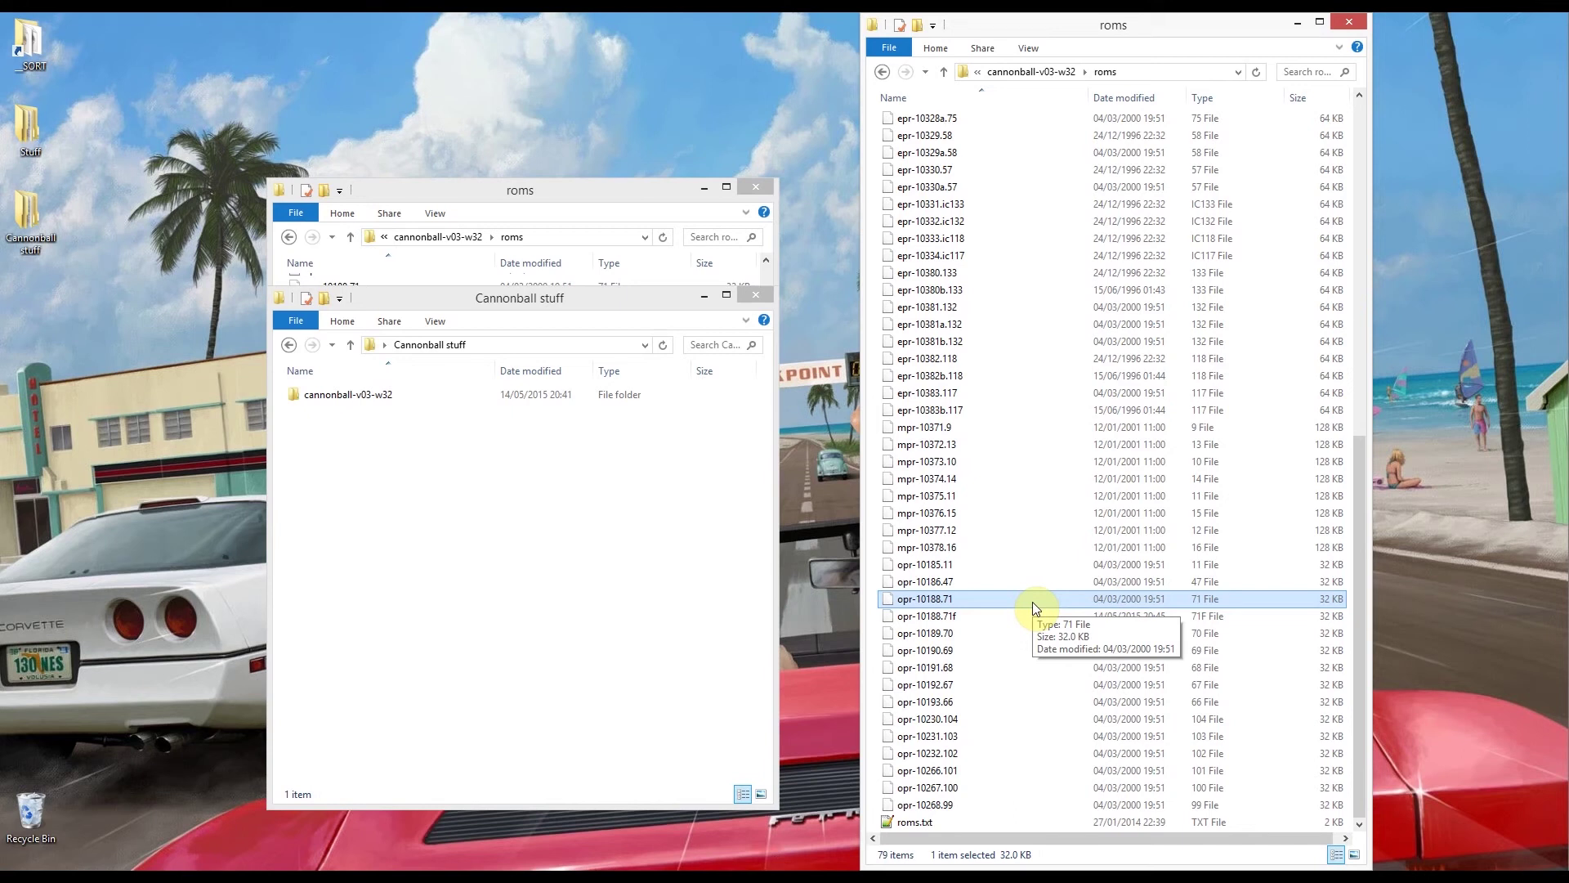
pyautogui.click(999, 618)
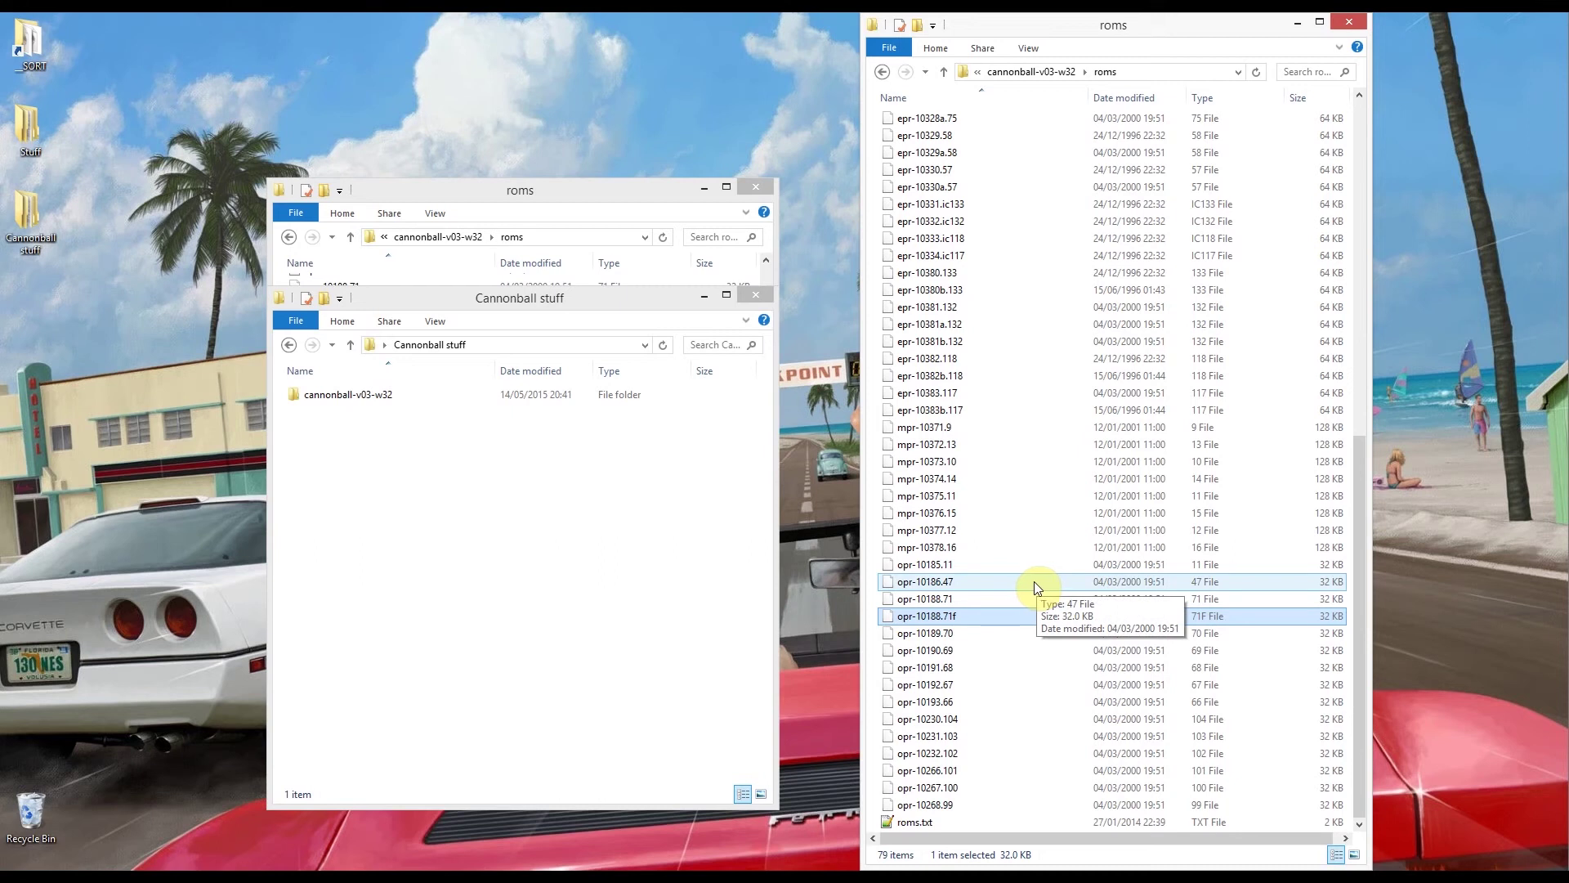
pyautogui.click(998, 599)
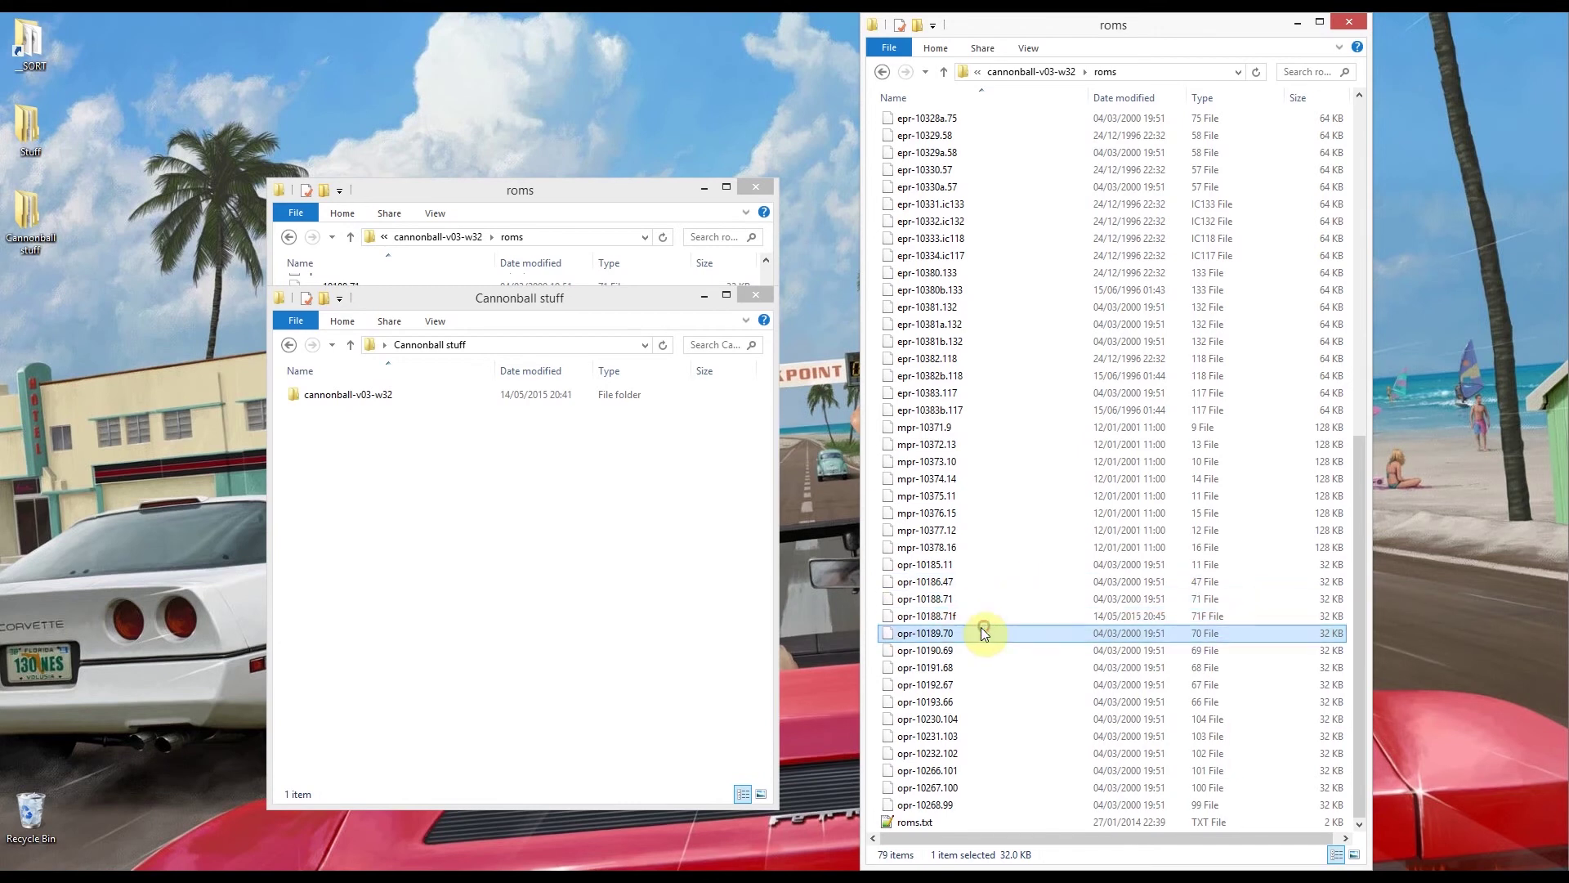
pyautogui.click(968, 620)
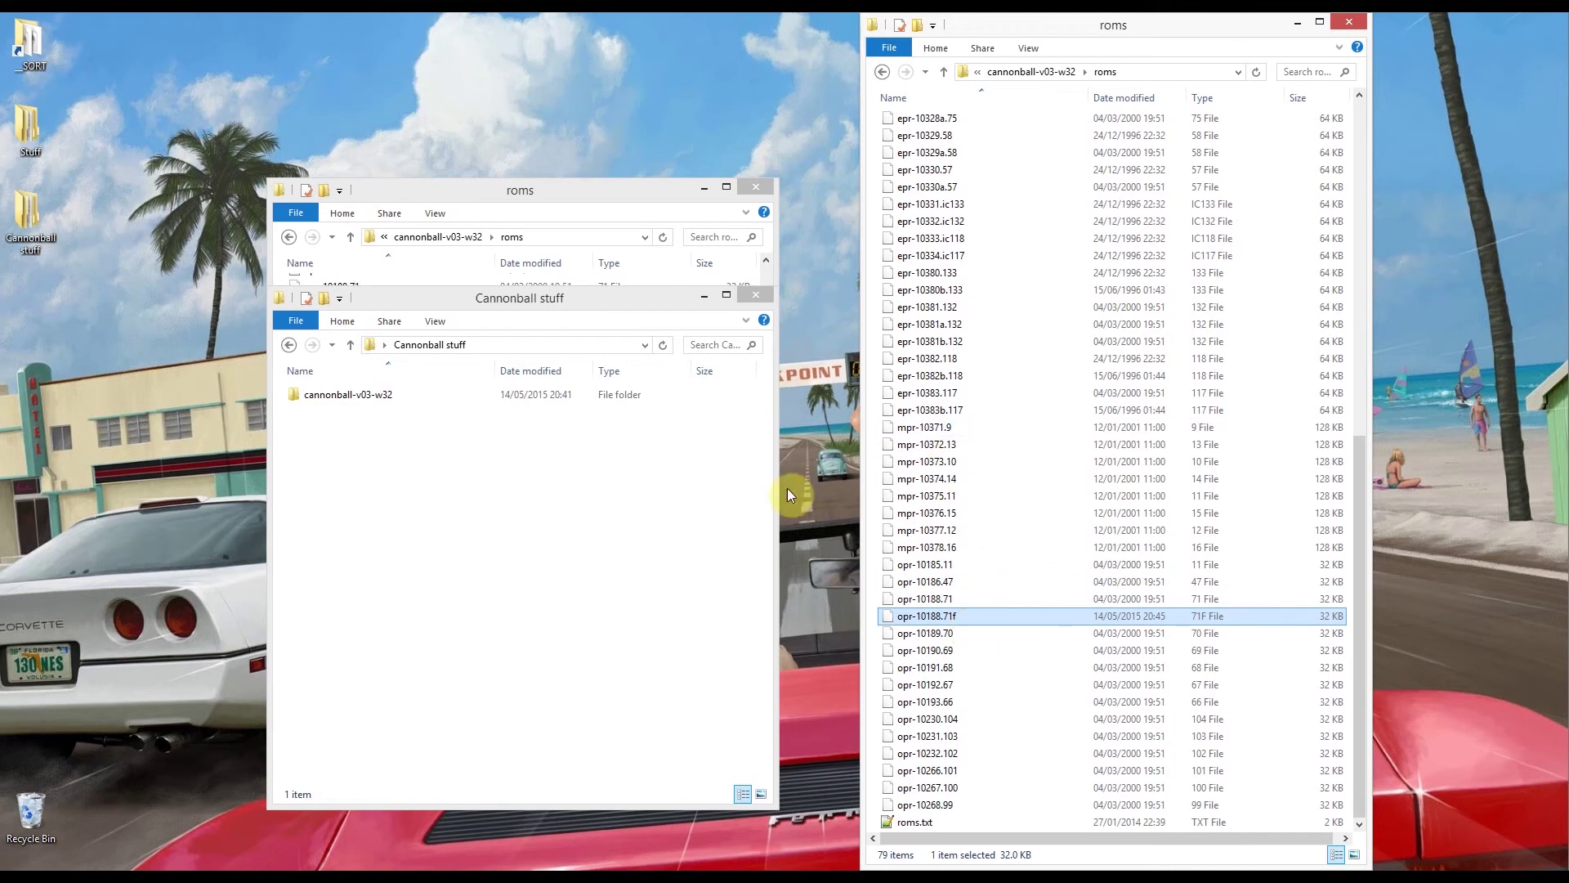
# Step: Go back up to cannonball-v03-w32 and launch cannonball.exe
pyautogui.click(1024, 75)
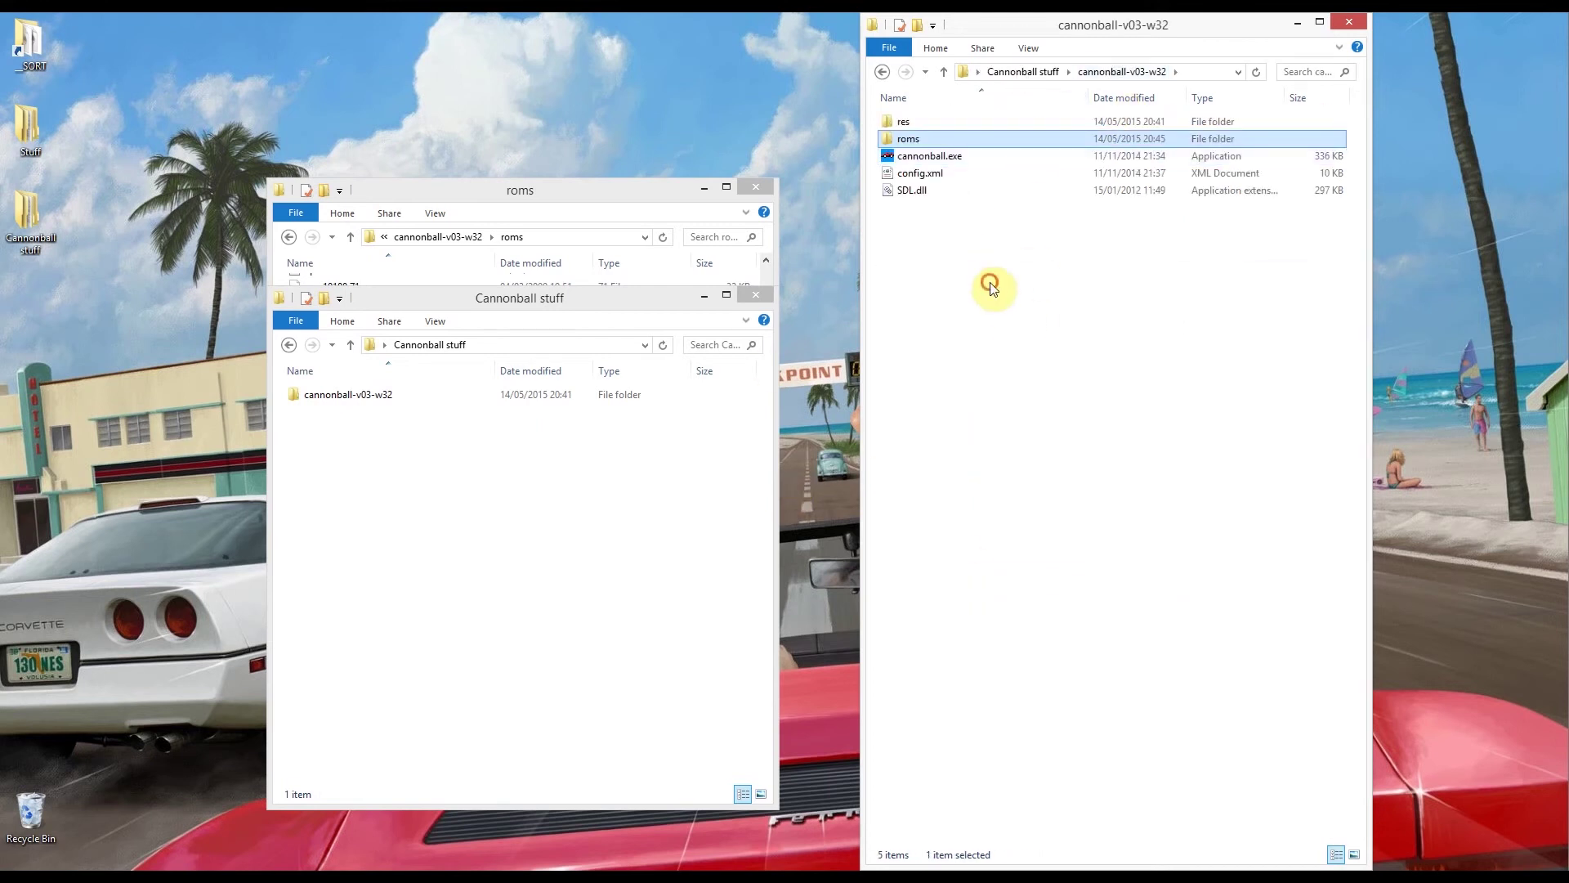
pyautogui.doubleClick(911, 154)
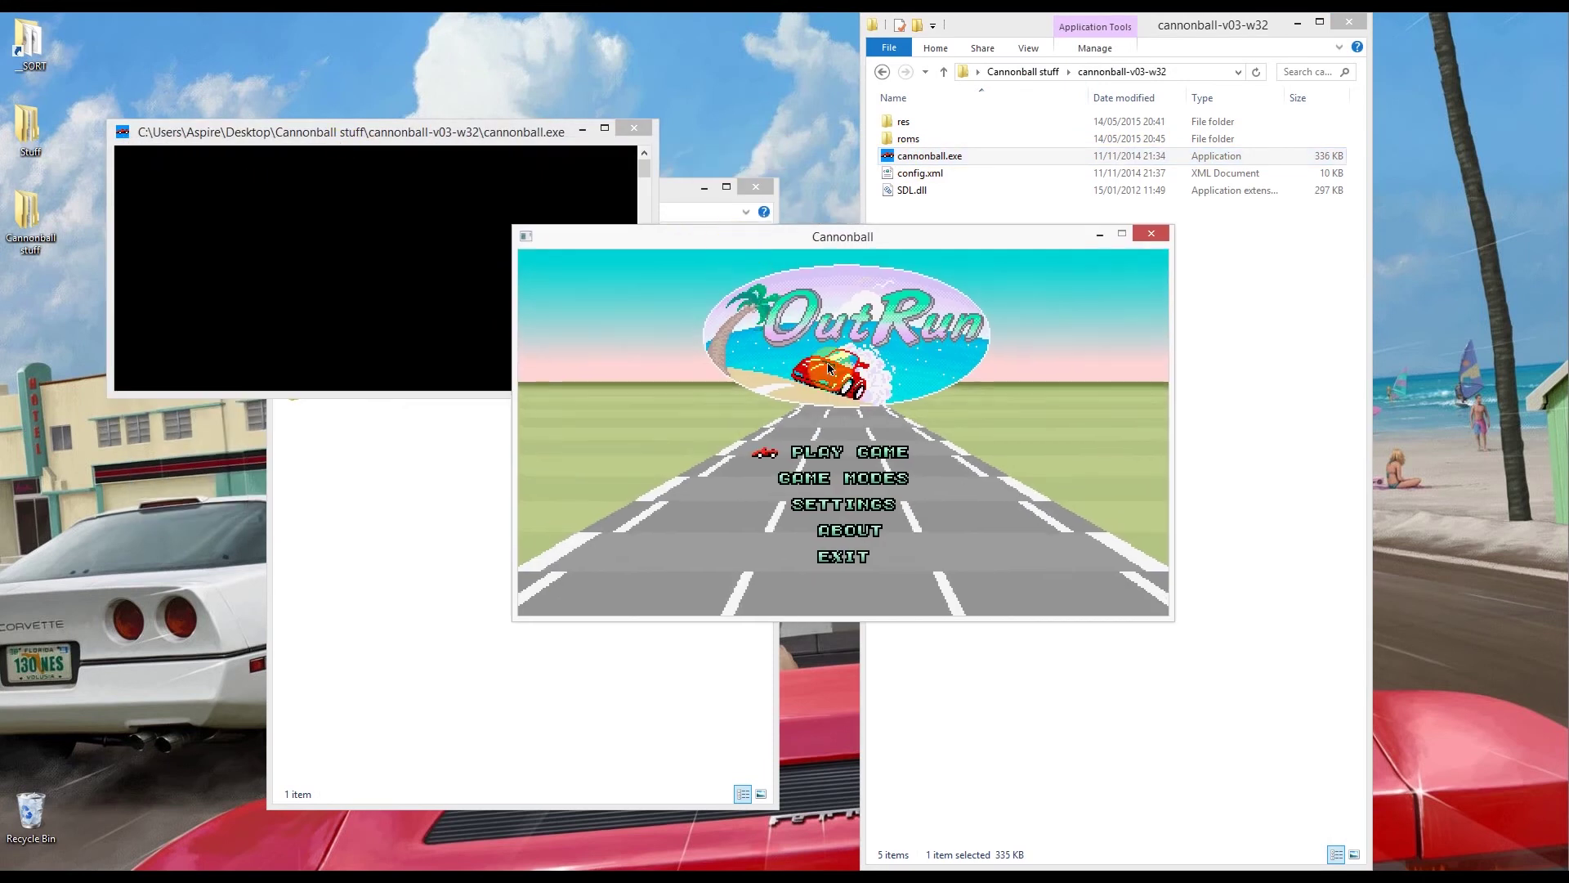
pyautogui.click(664, 338)
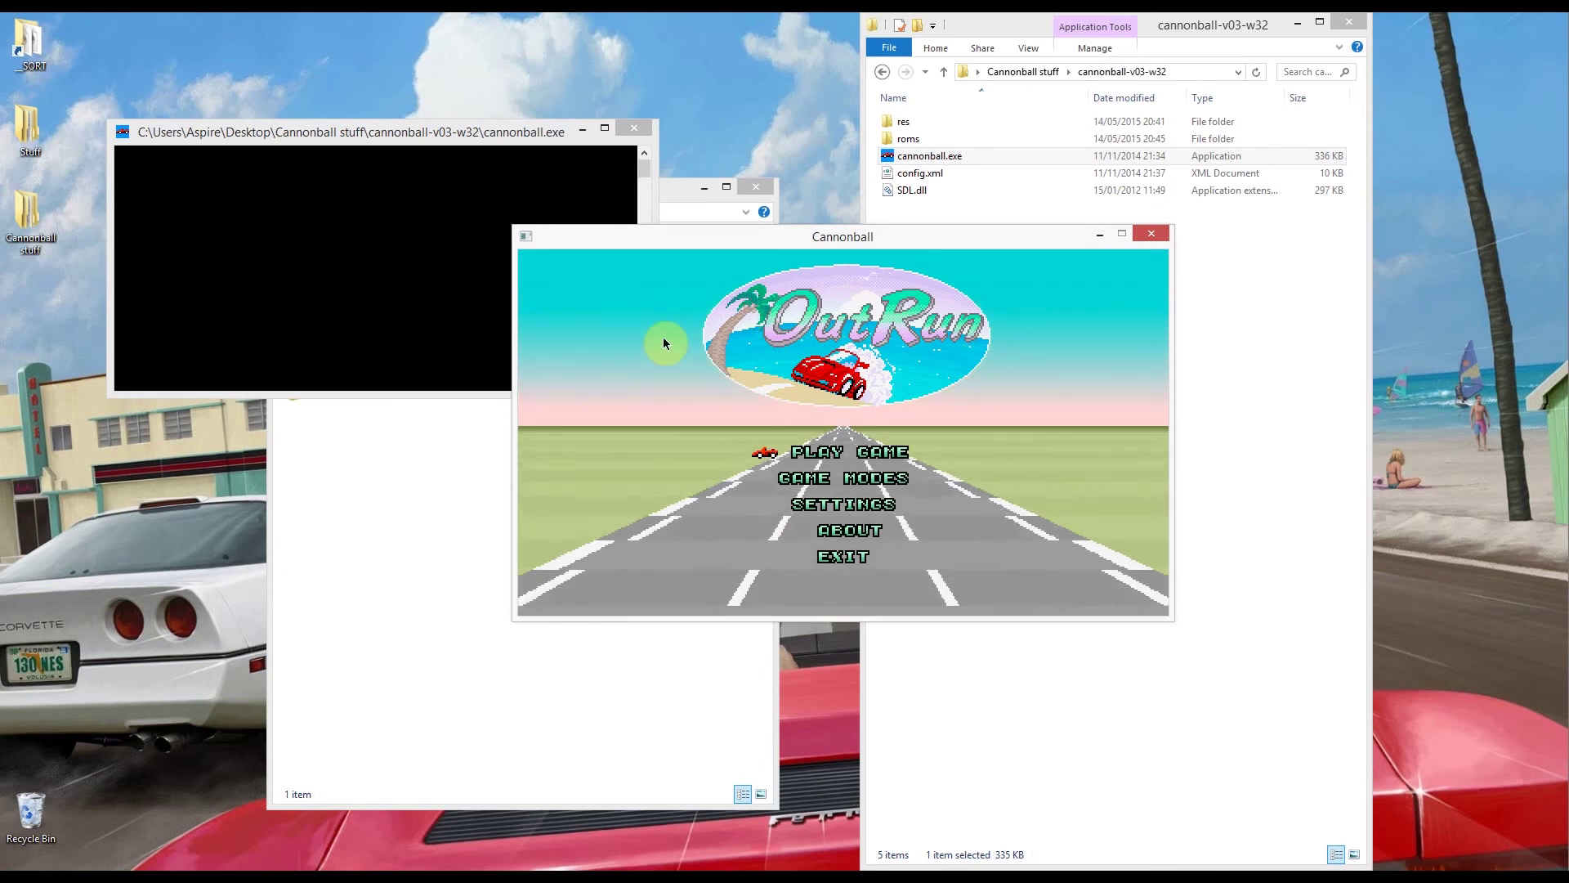
# Step: Open the Game Engine options within the game's settings
pyautogui.press('Down')
pyautogui.press('Down')
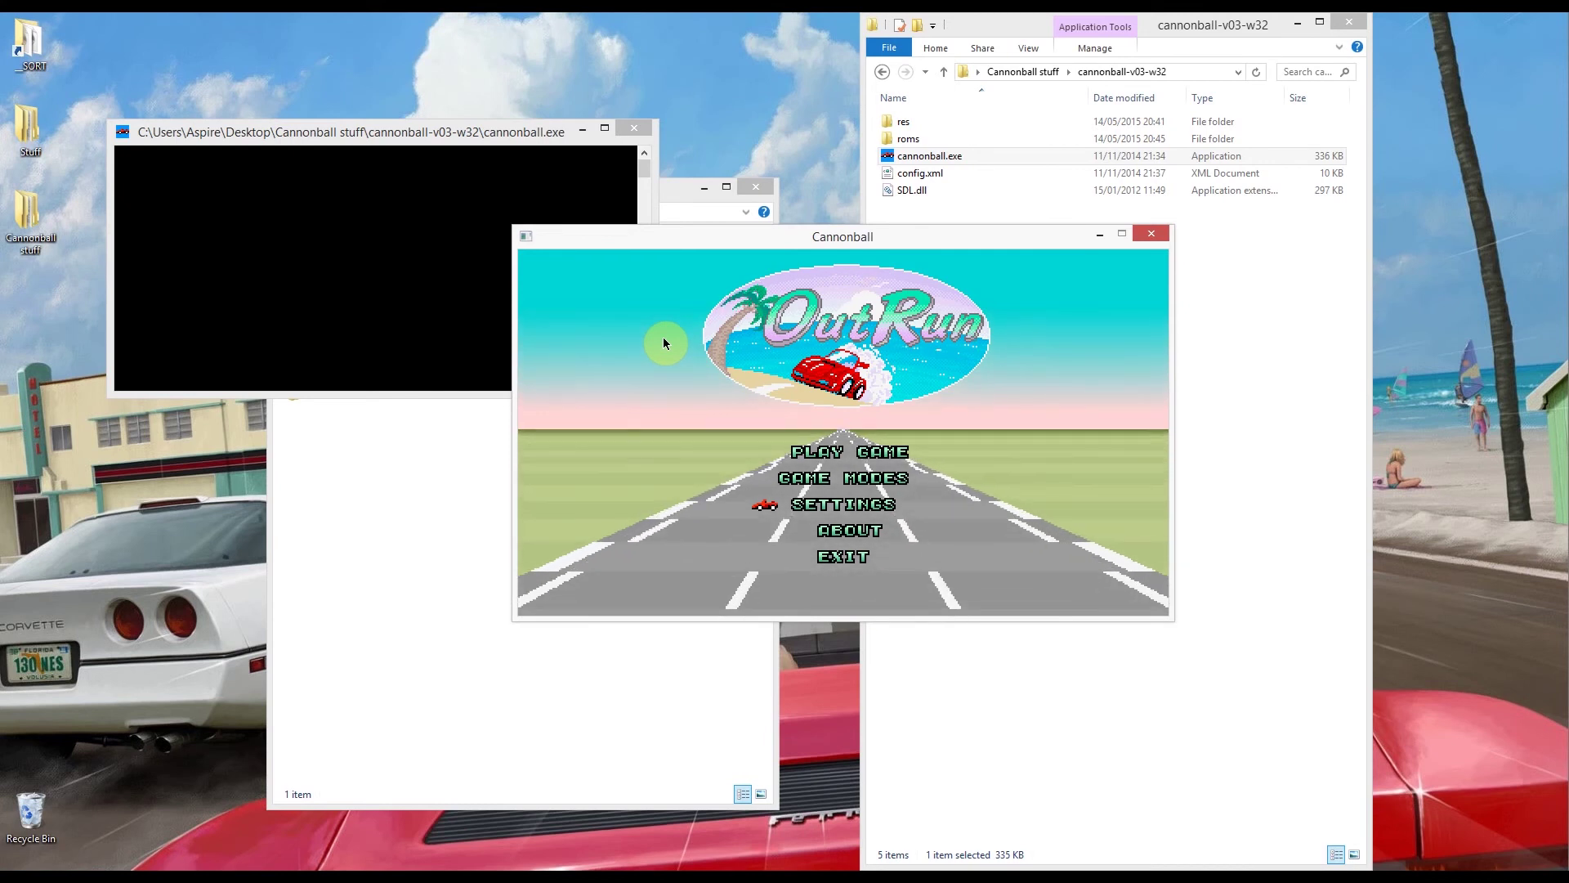
pyautogui.press('Return')
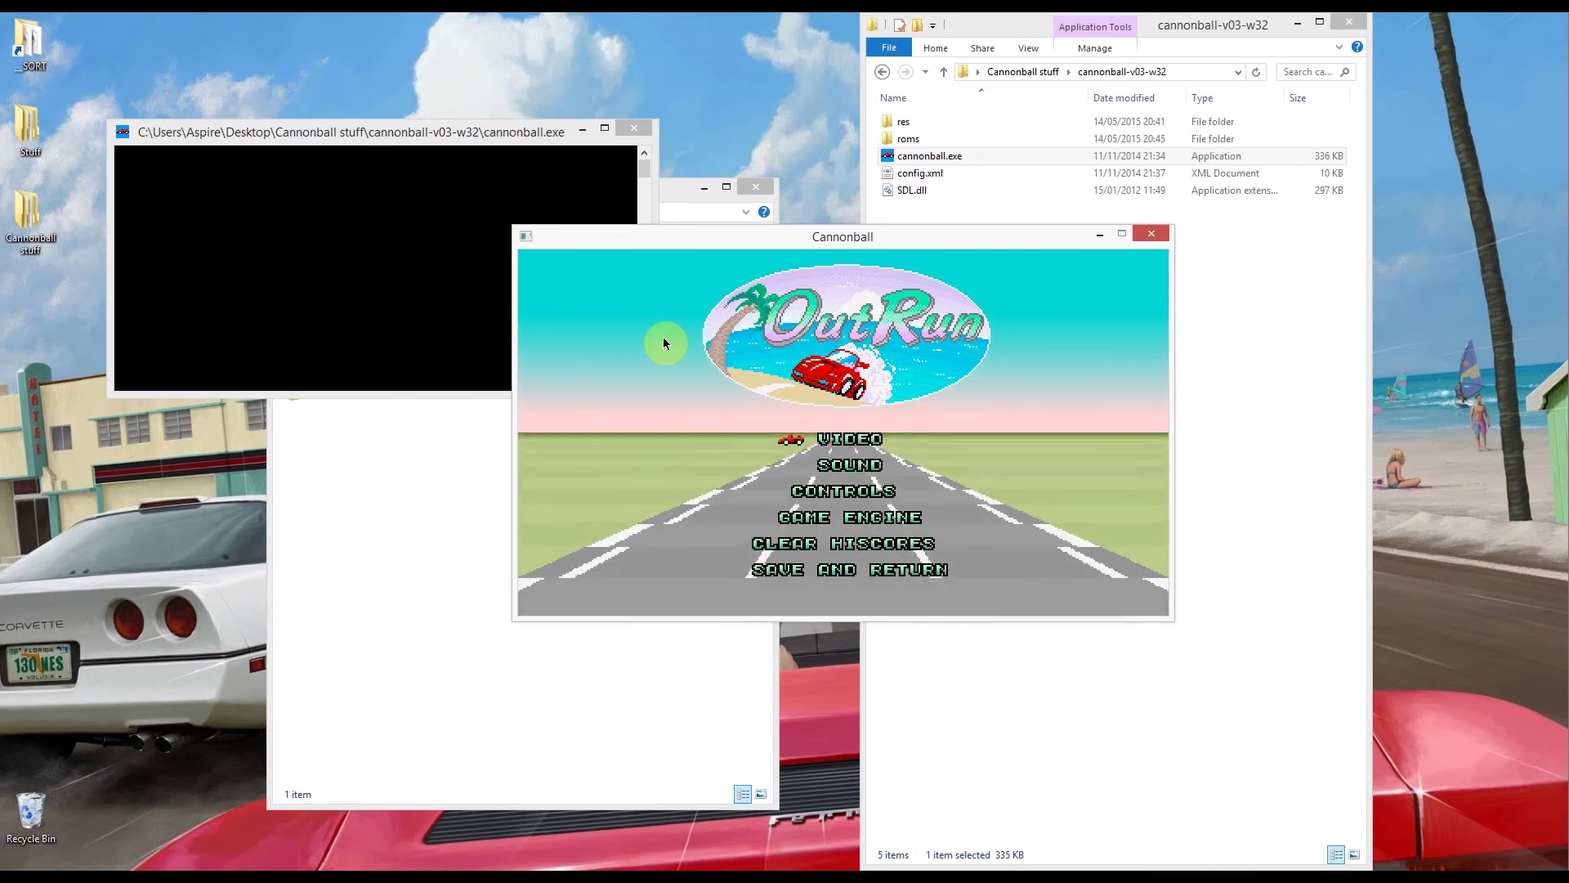
pyautogui.press('Down')
pyautogui.press('Down')
pyautogui.press('Down')
pyautogui.press('Return')
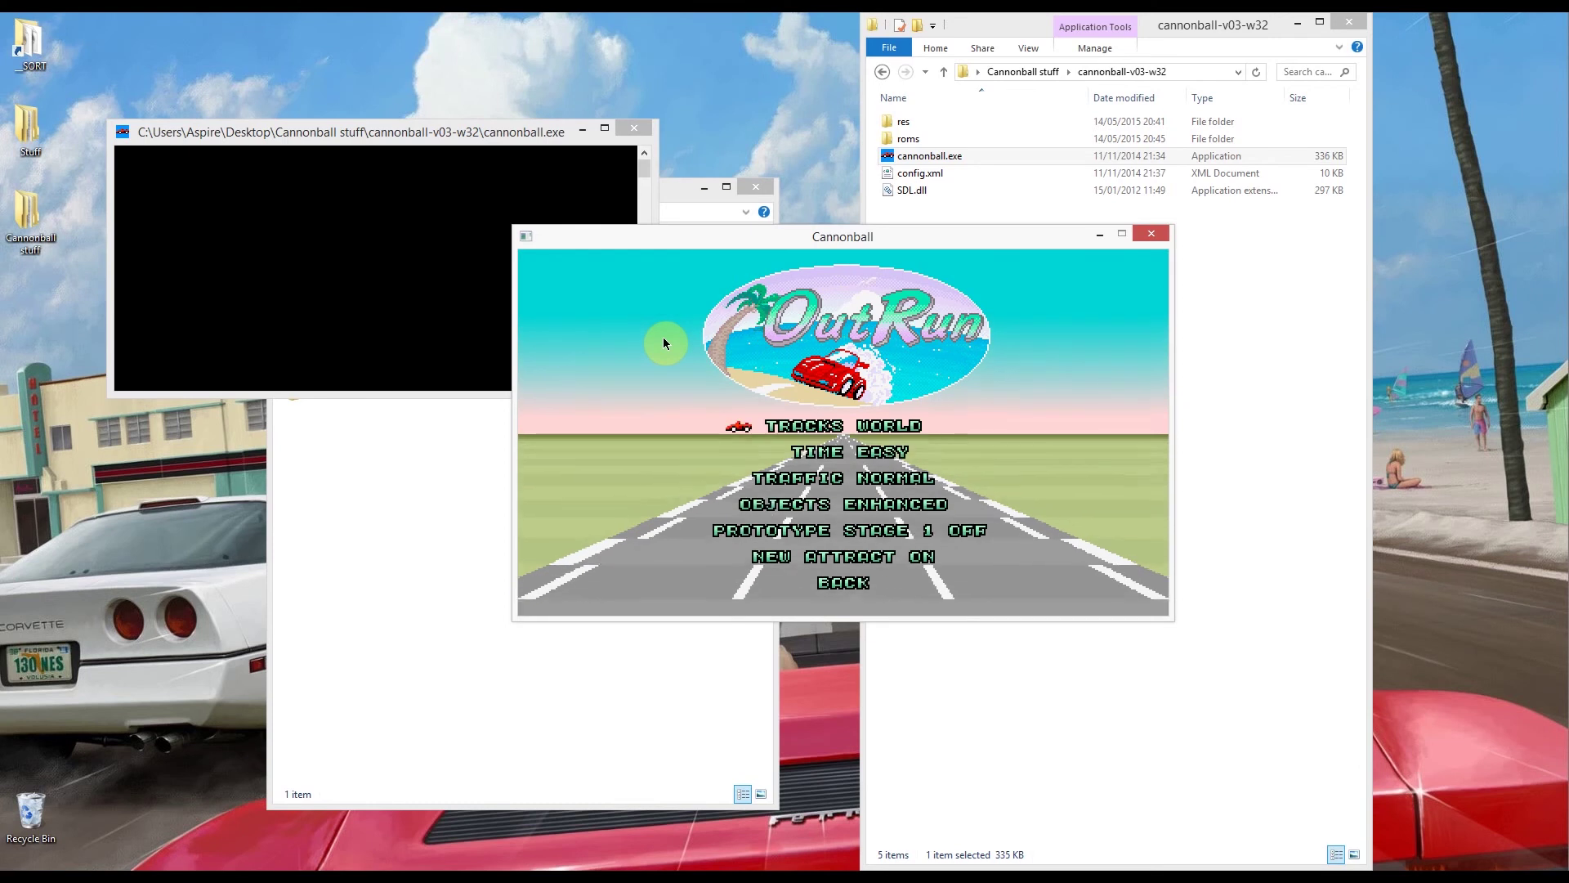
# Step: Go back from the Game Engine options to the settings list, and save the settings to return to the main menu
pyautogui.press('Down')
pyautogui.press('Down')
pyautogui.press('Down')
pyautogui.press('Down')
pyautogui.press('Down')
pyautogui.press('Down')
pyautogui.press('Return')
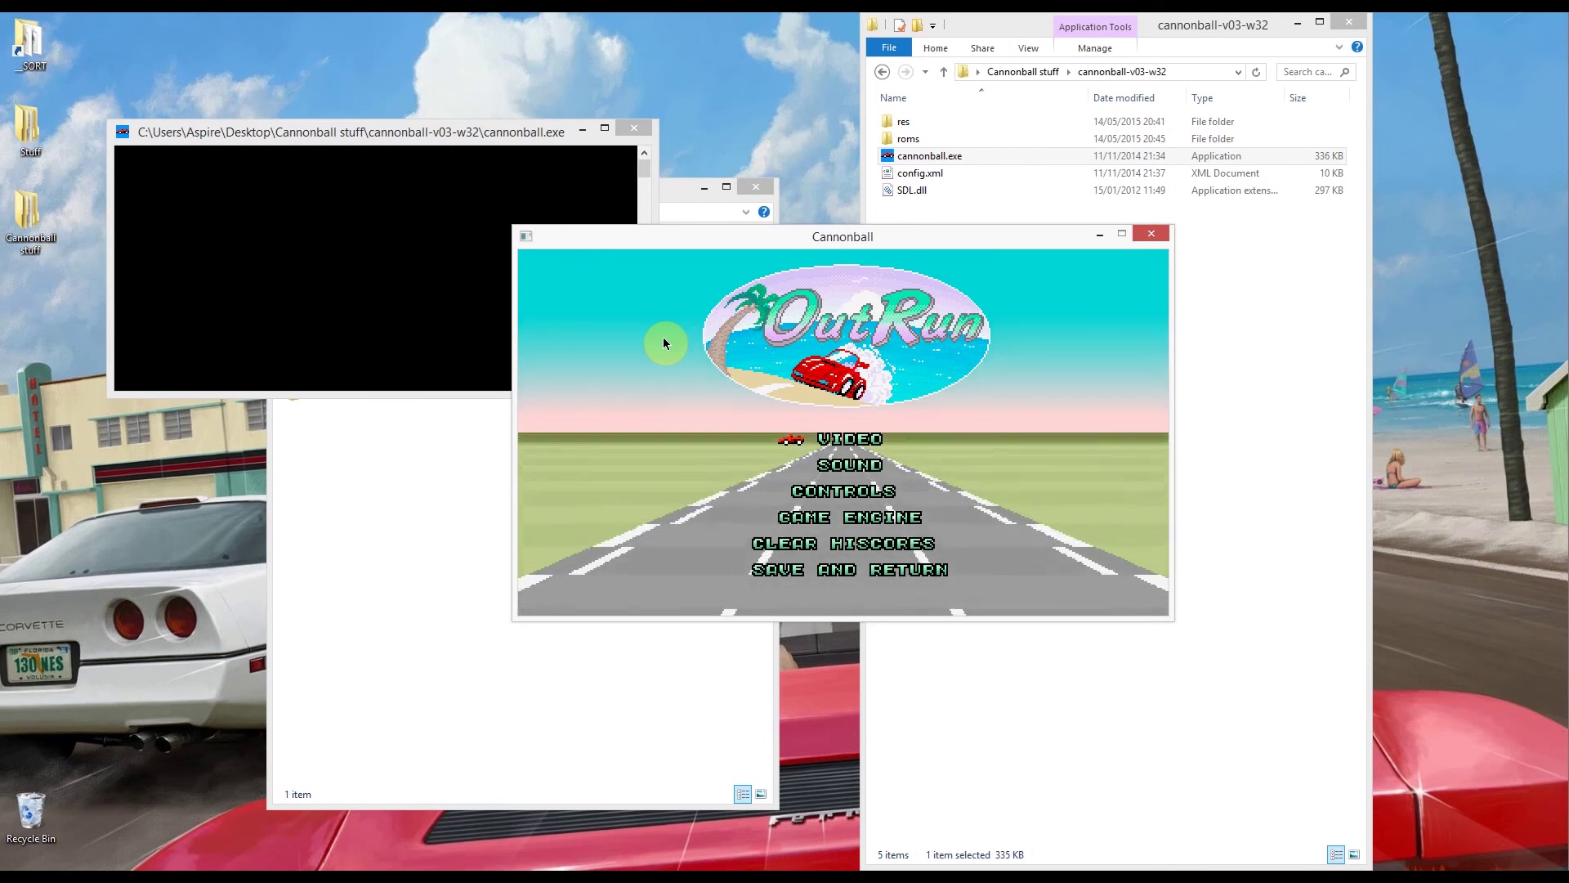
pyautogui.press('Down')
pyautogui.press('Down')
pyautogui.press('Down')
pyautogui.press('Down')
pyautogui.press('Down')
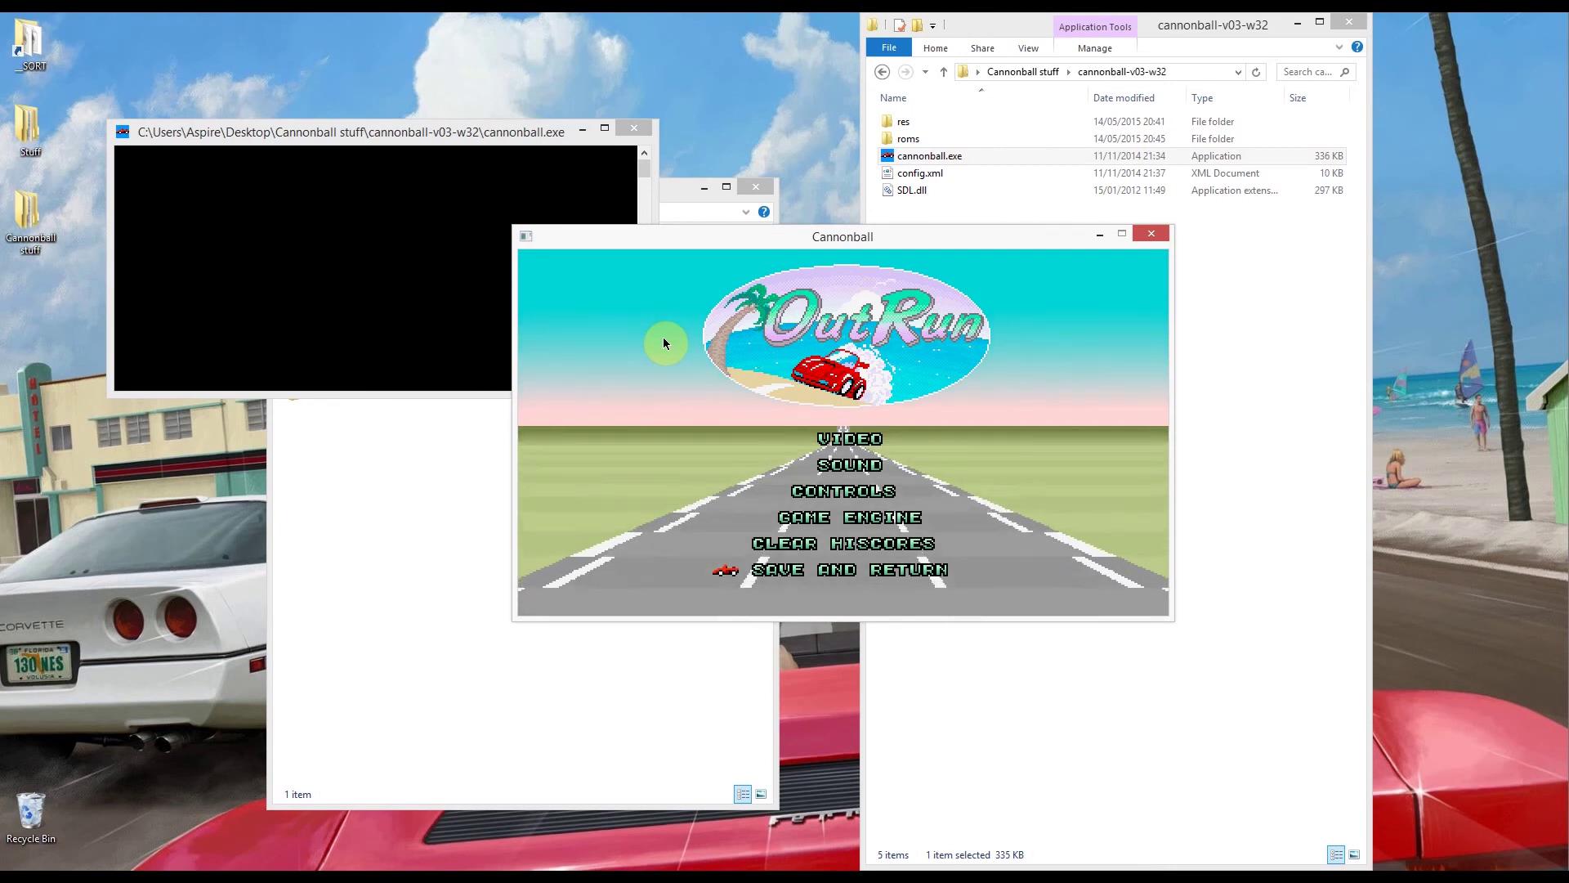
pyautogui.press('z')
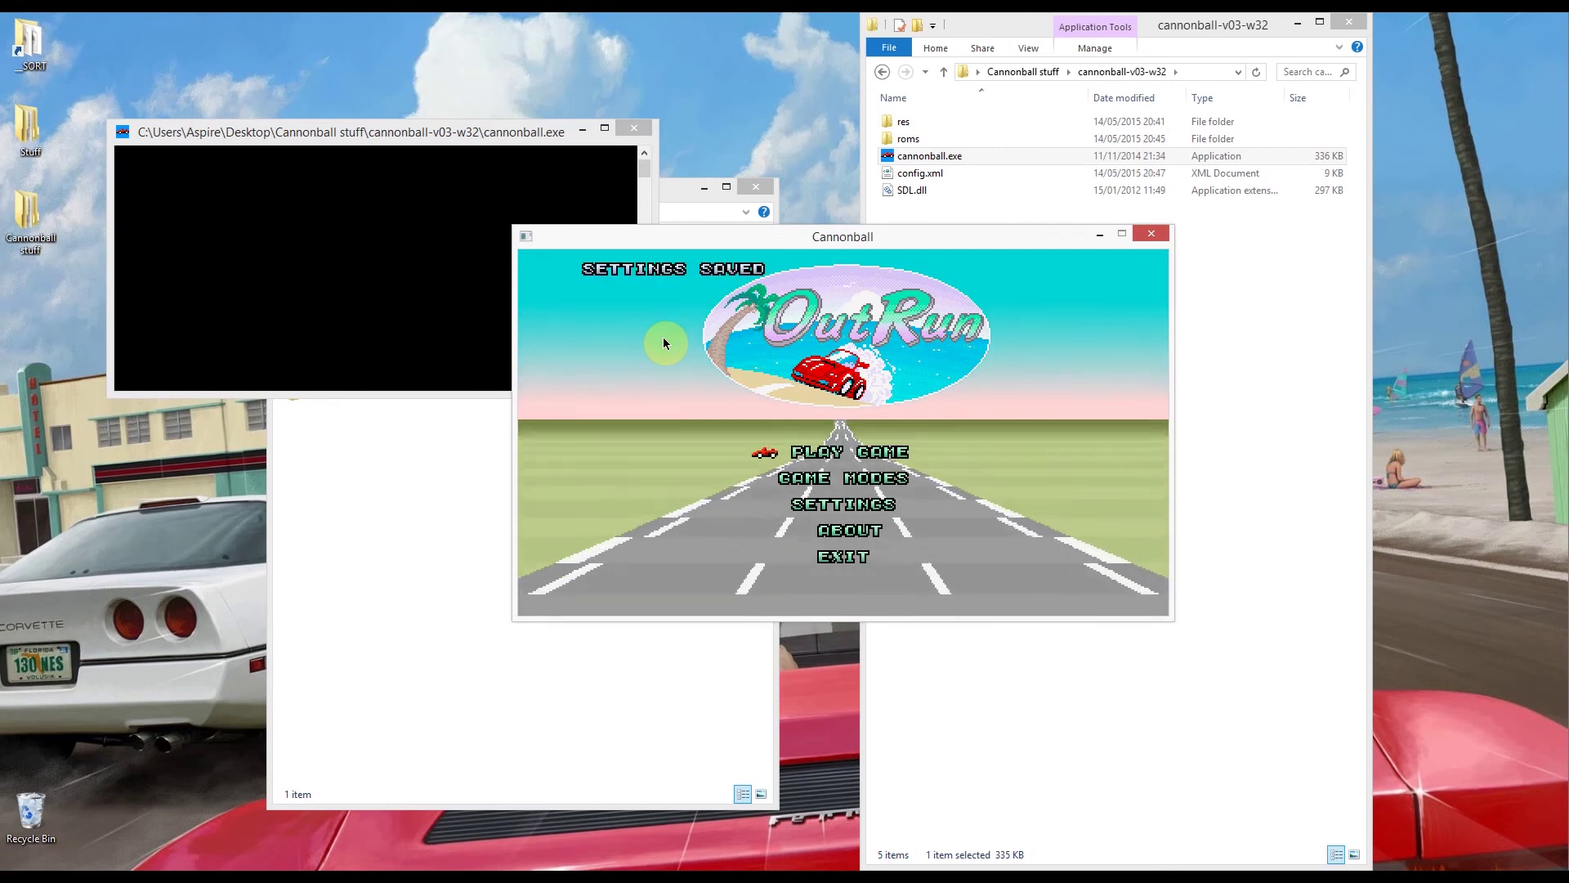
# Step: Start Play Game from the main menu to test it, and close the game
pyautogui.press('z')
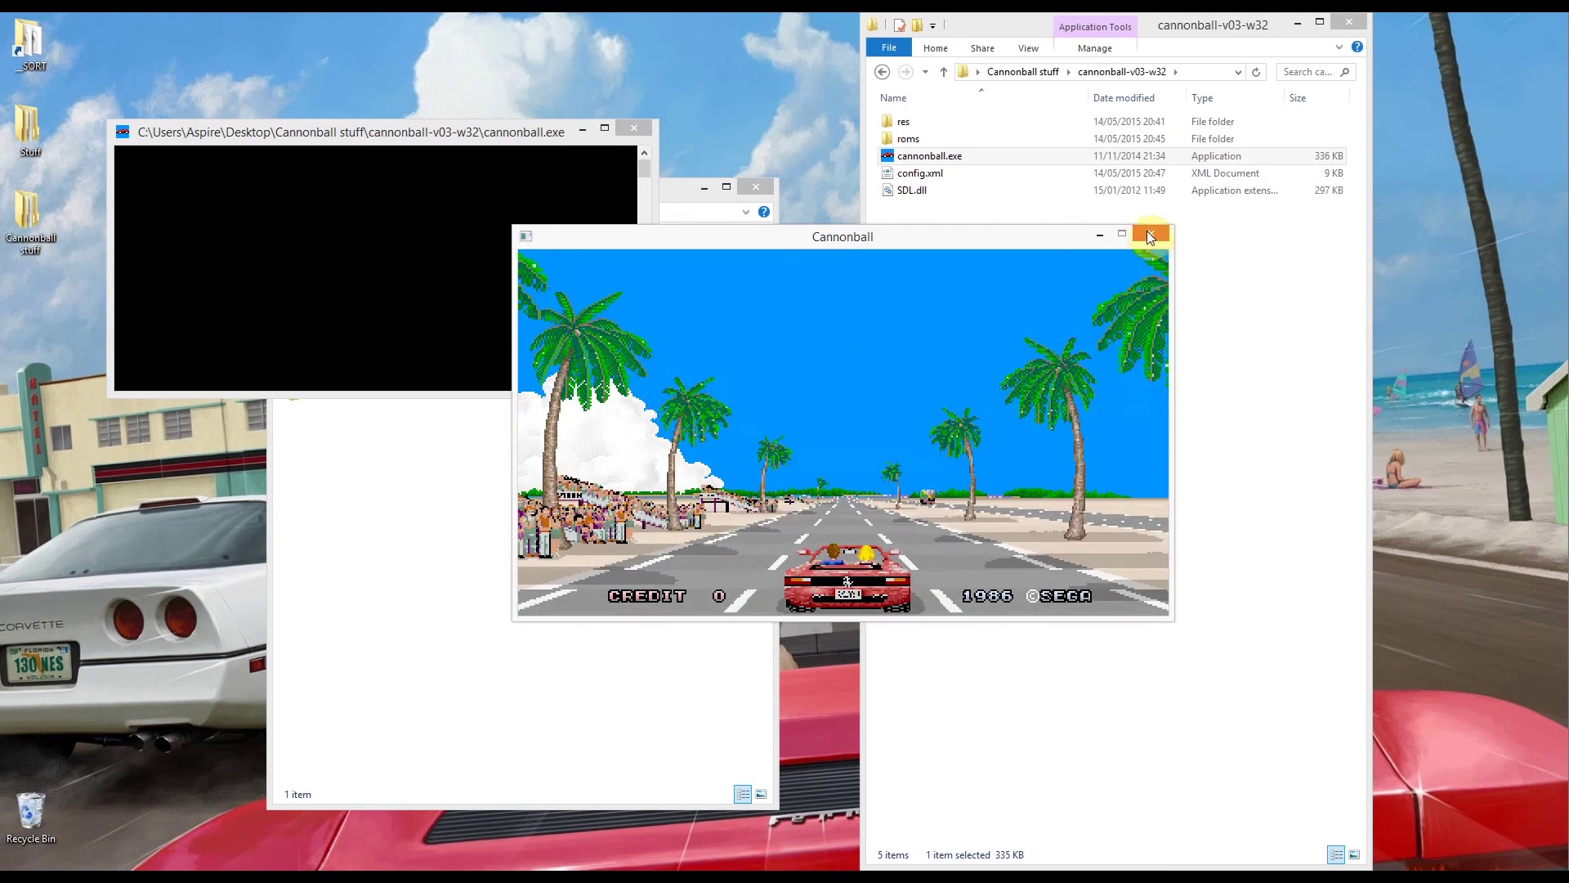
pyautogui.click(1149, 234)
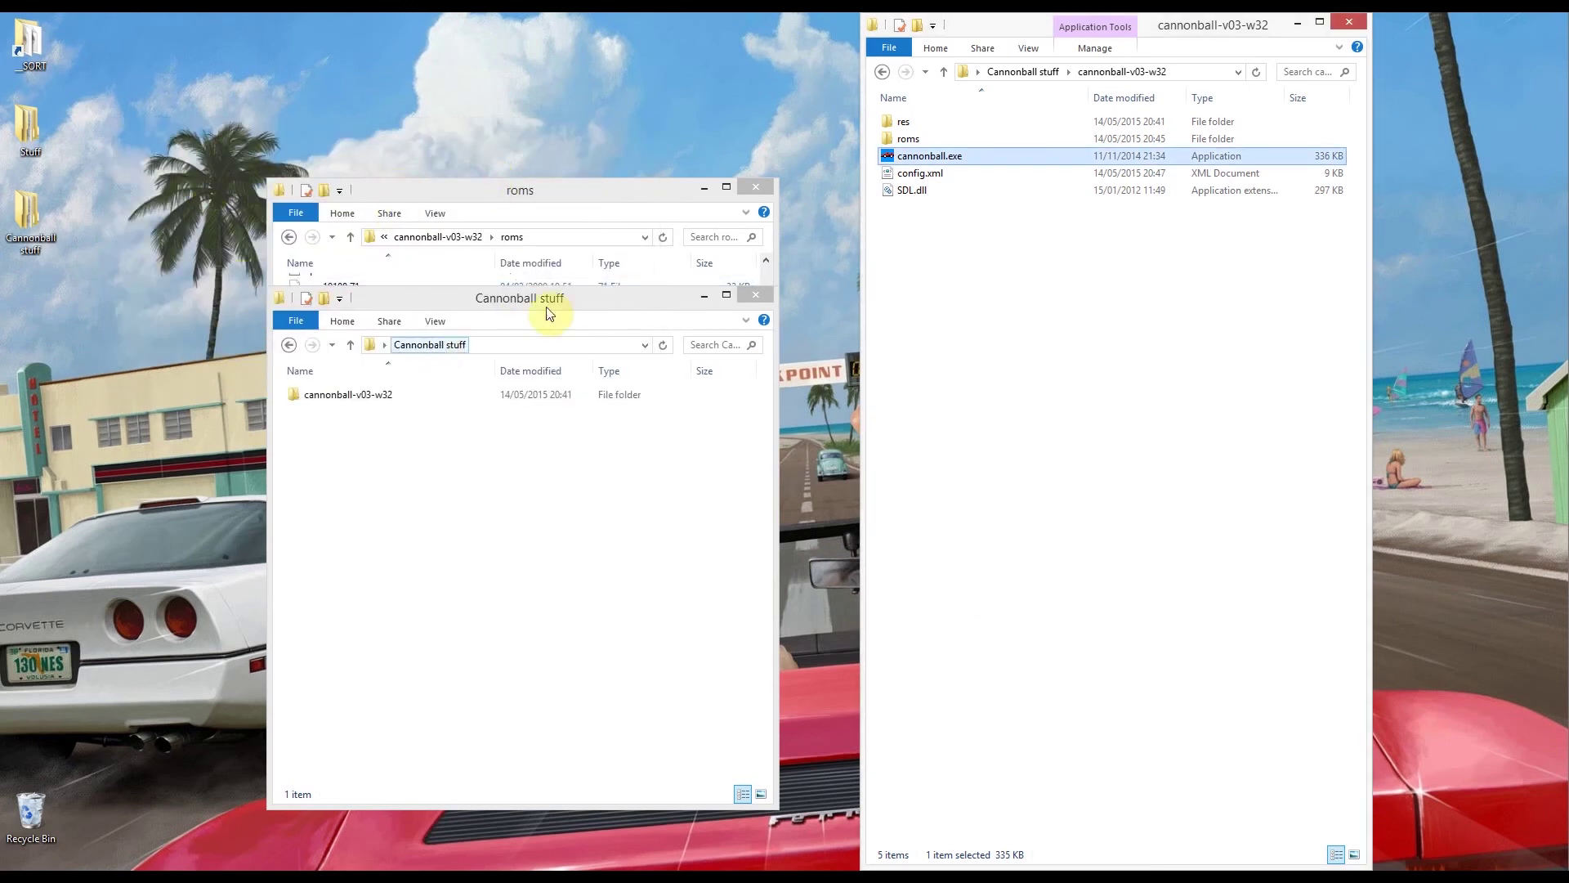
# Step: Relaunch cannonball.exe, choose Set Enhanced Mode under Game Modes, and close the game once it starts
pyautogui.doubleClick(907, 152)
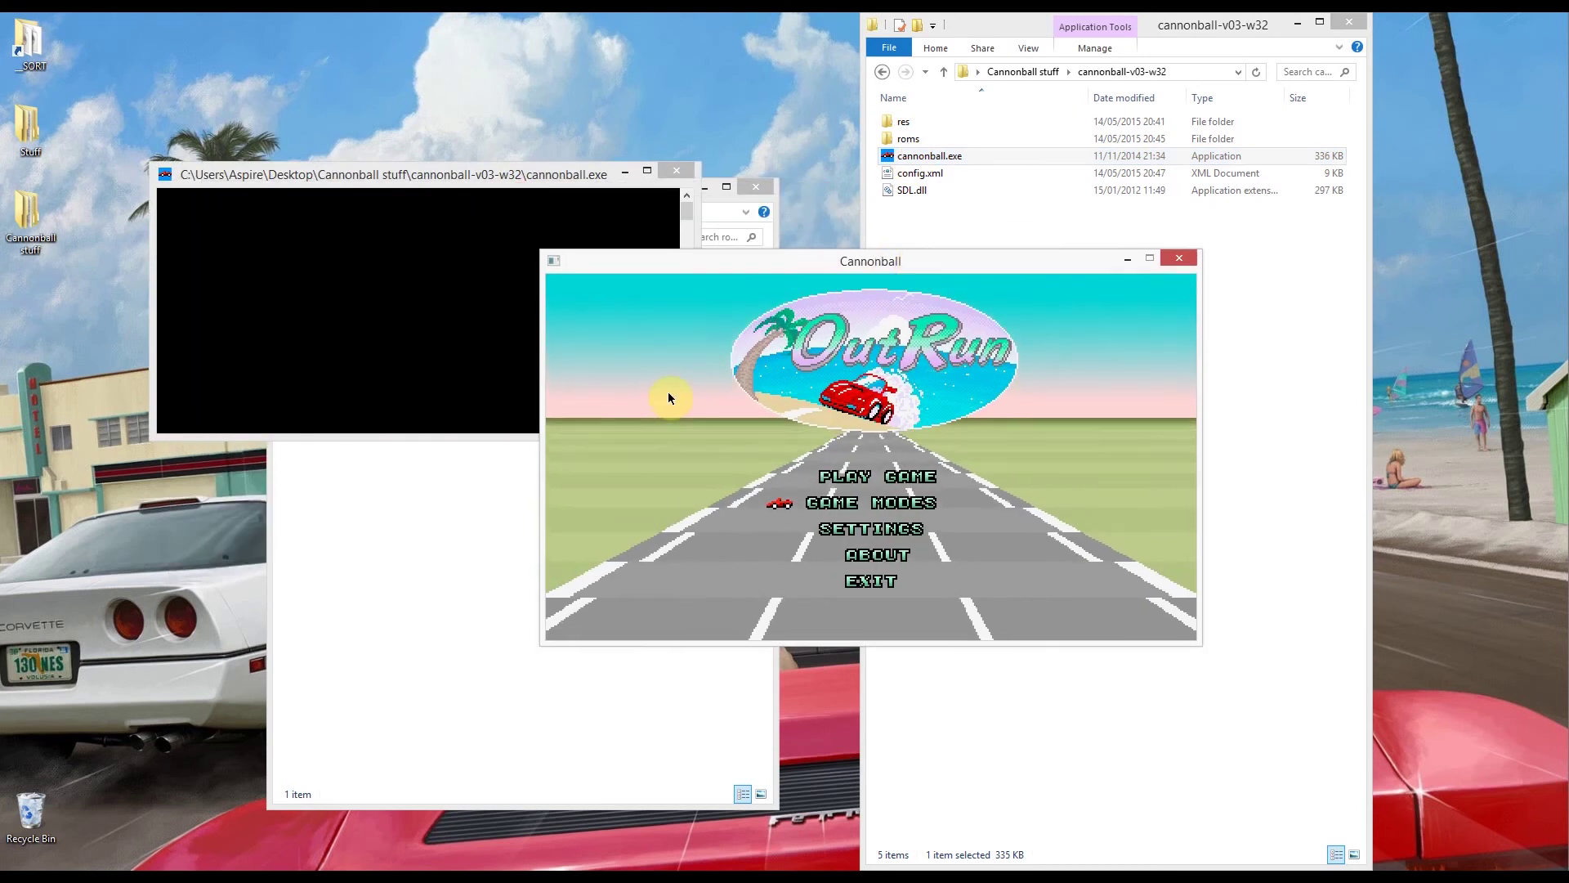
pyautogui.press('Down')
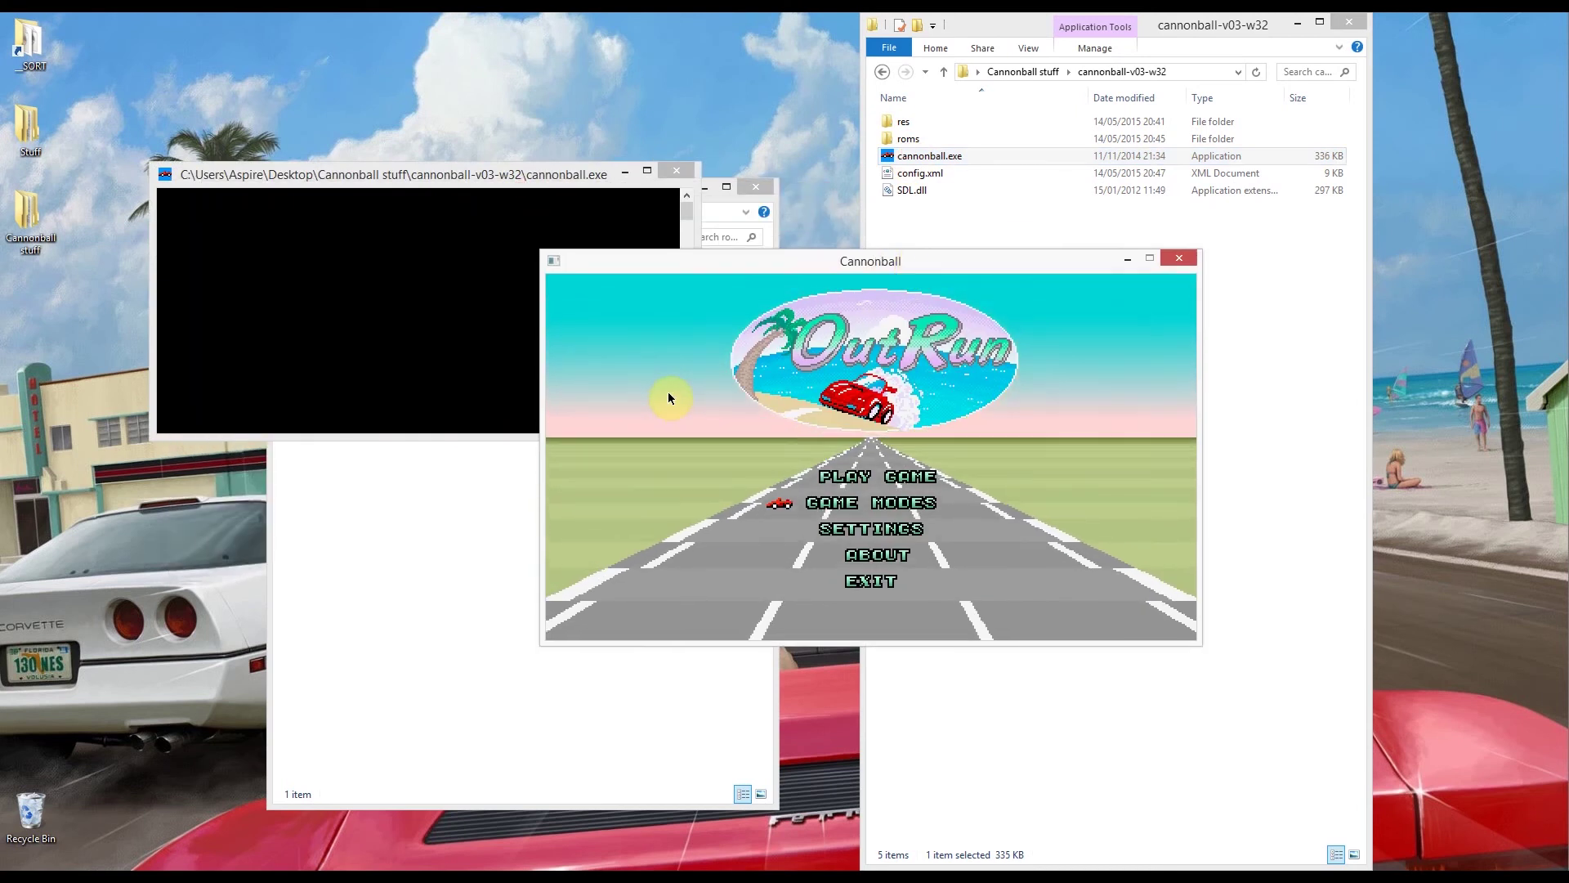
pyautogui.press('z')
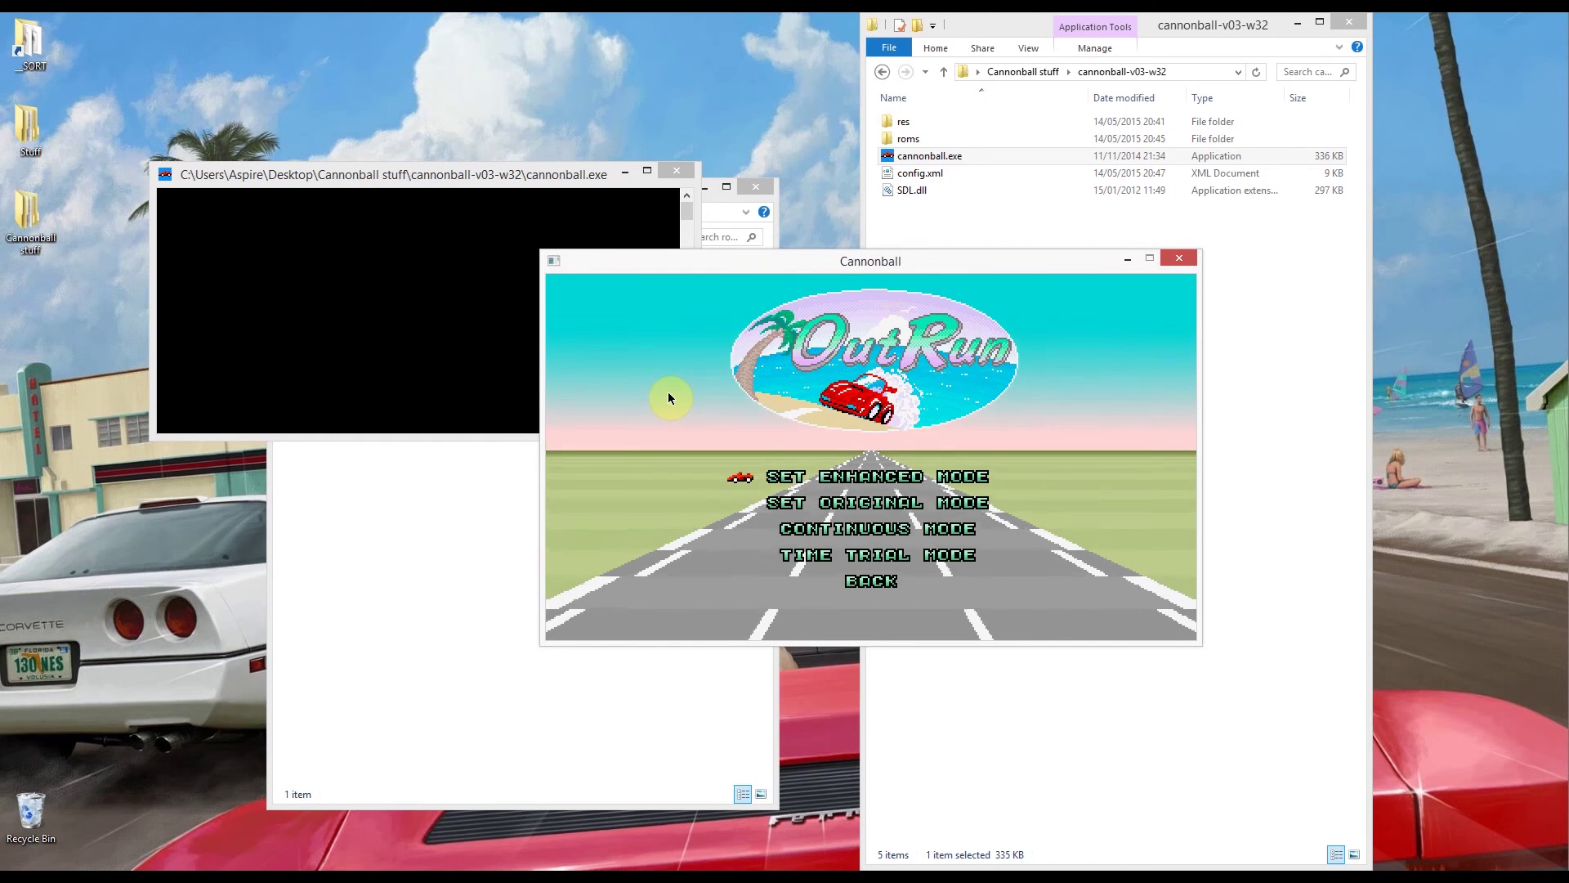
pyautogui.press('z')
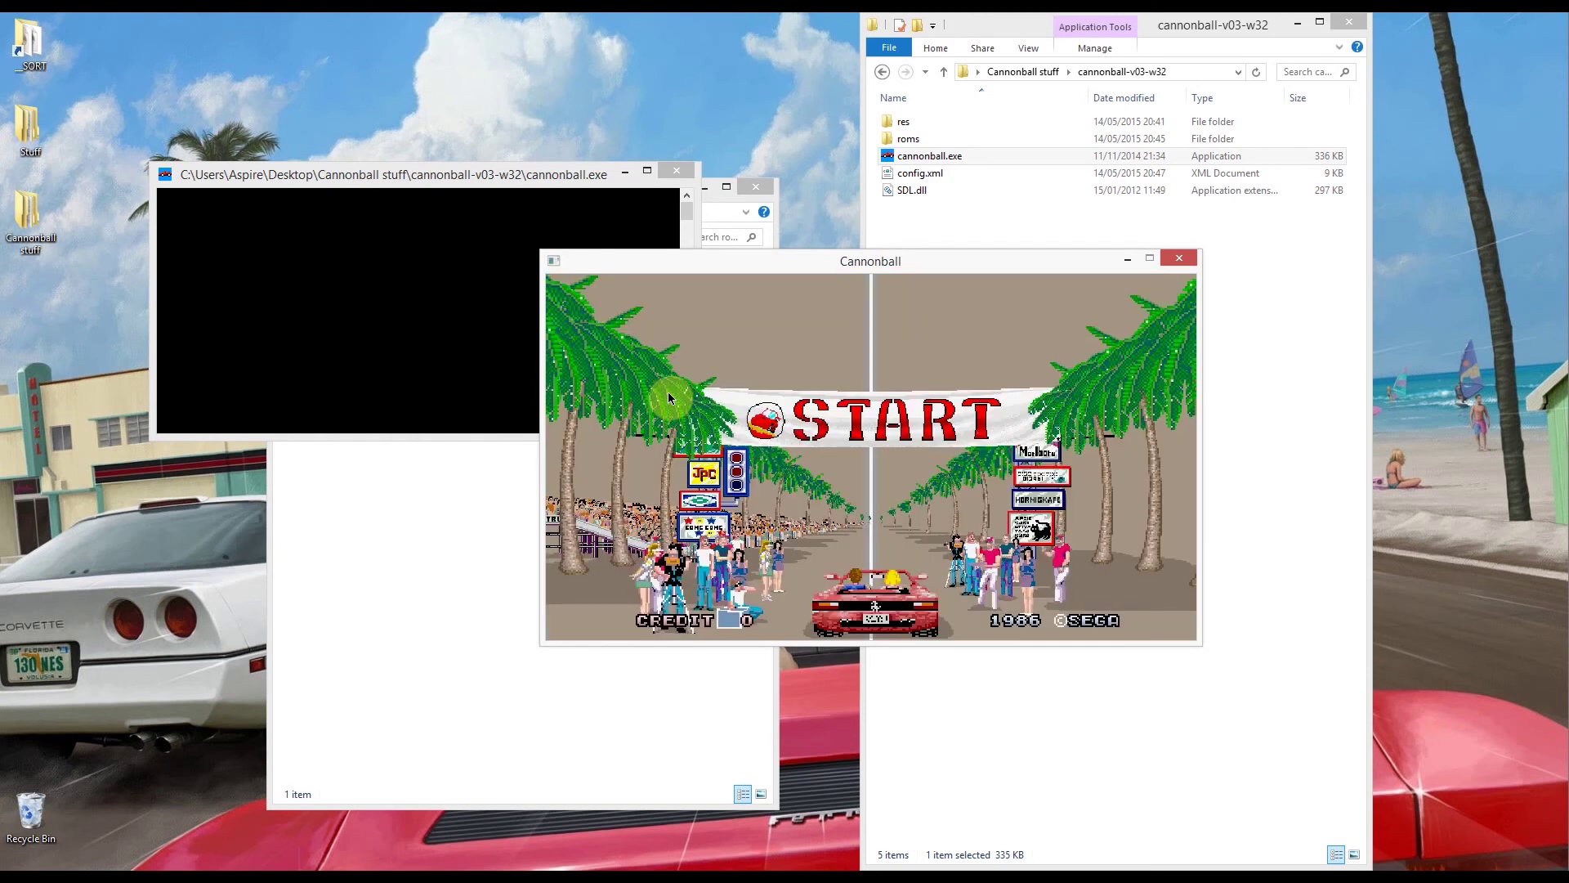
pyautogui.click(1174, 260)
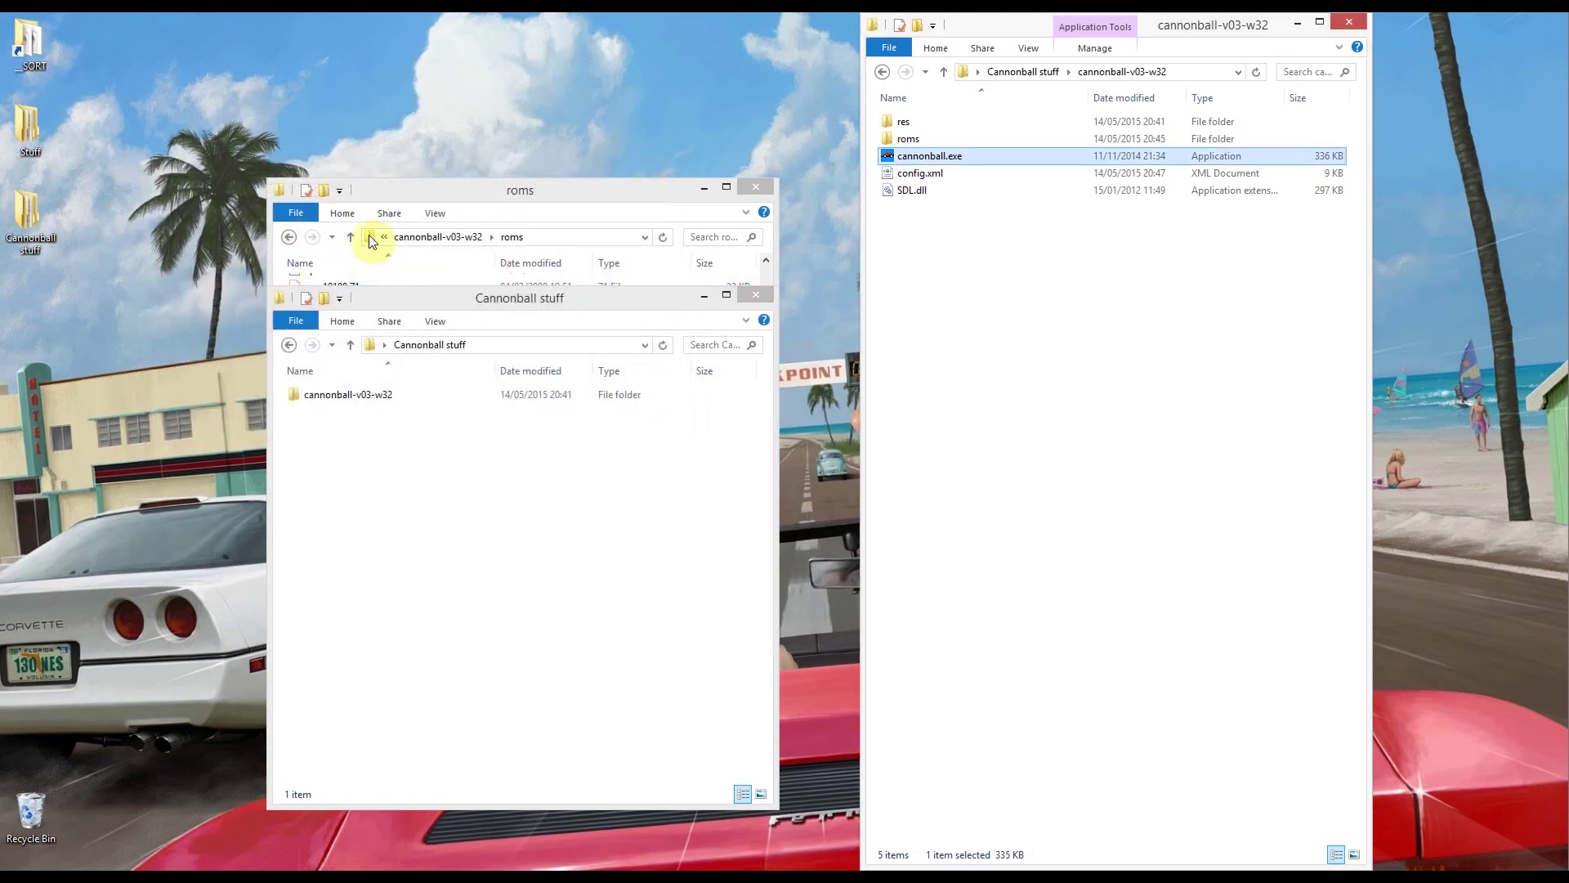
# Step: Launch cannonball.exe again, move its window over the folder windows, and open the Video options in Settings
pyautogui.click(1034, 323)
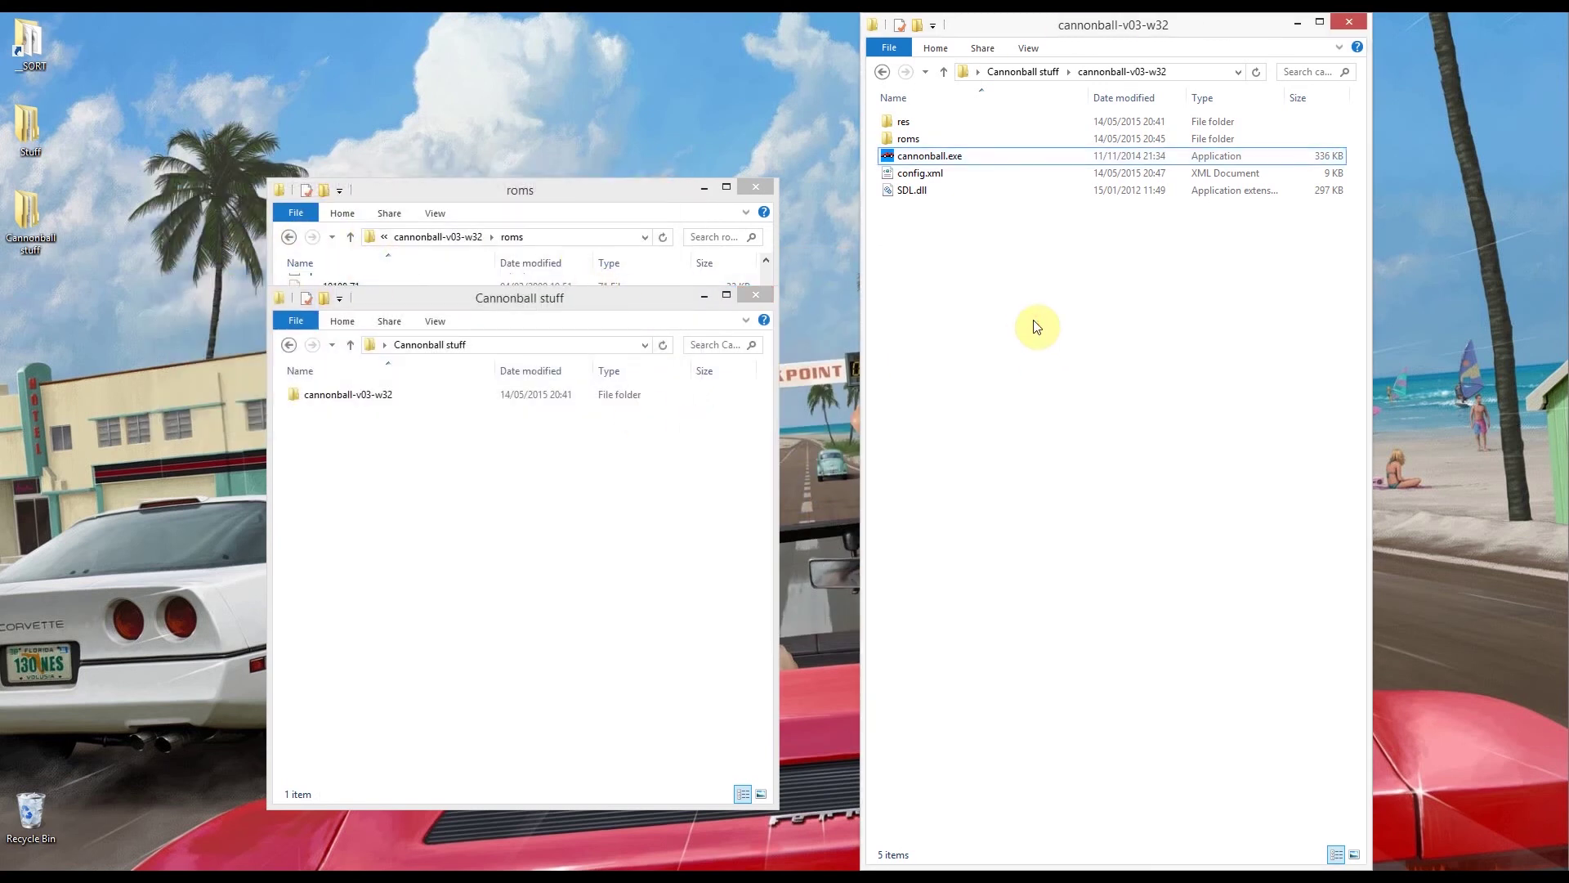
pyautogui.doubleClick(910, 155)
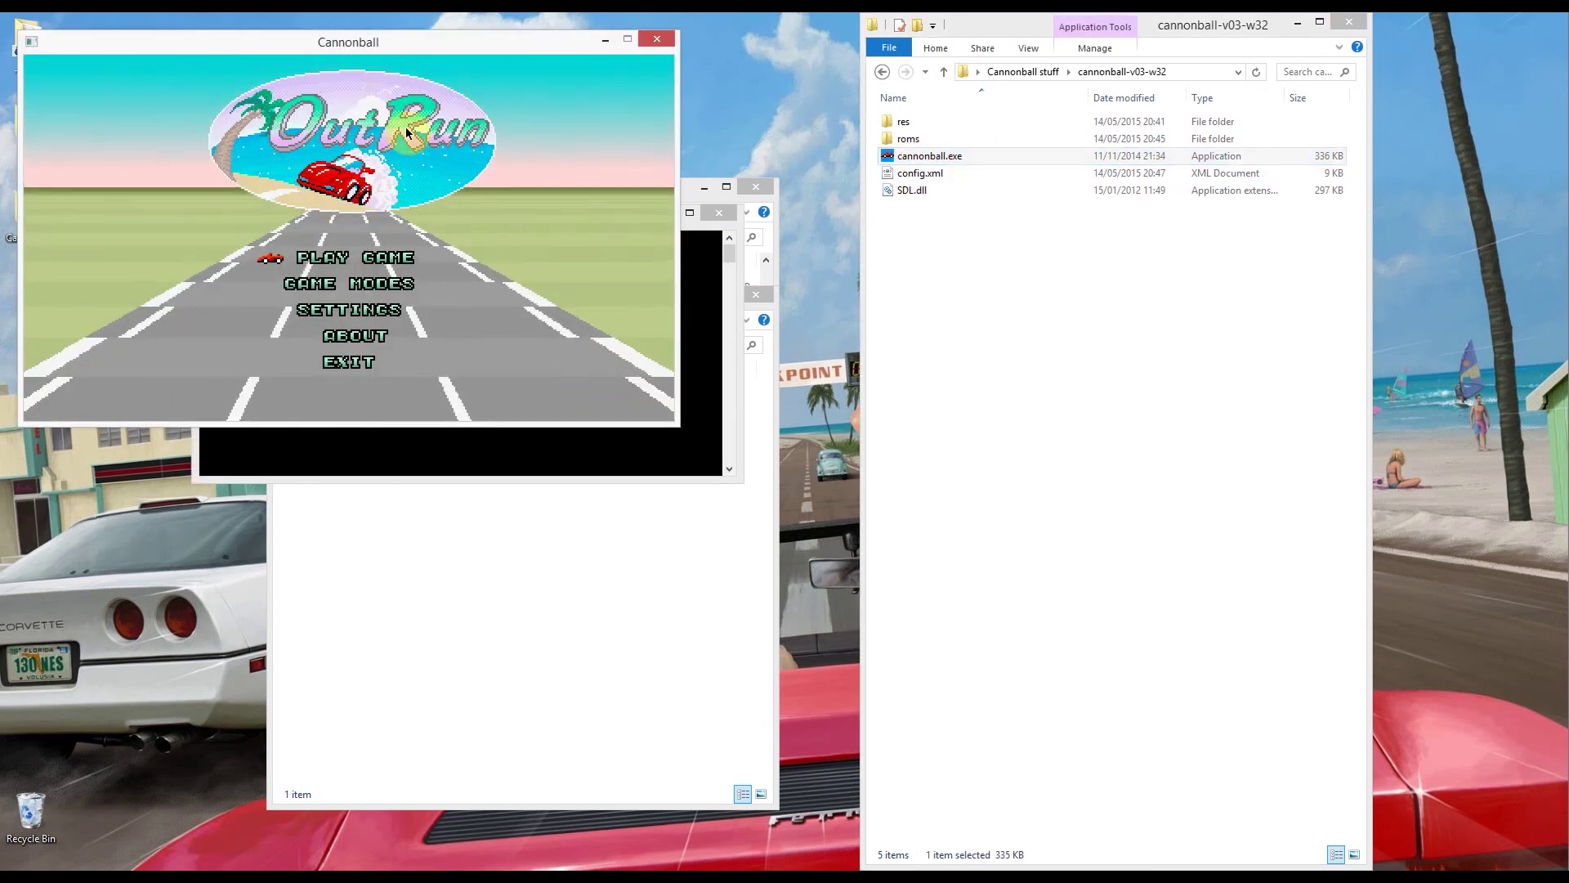
pyautogui.moveTo(365, 42); pyautogui.dragTo(872, 213)
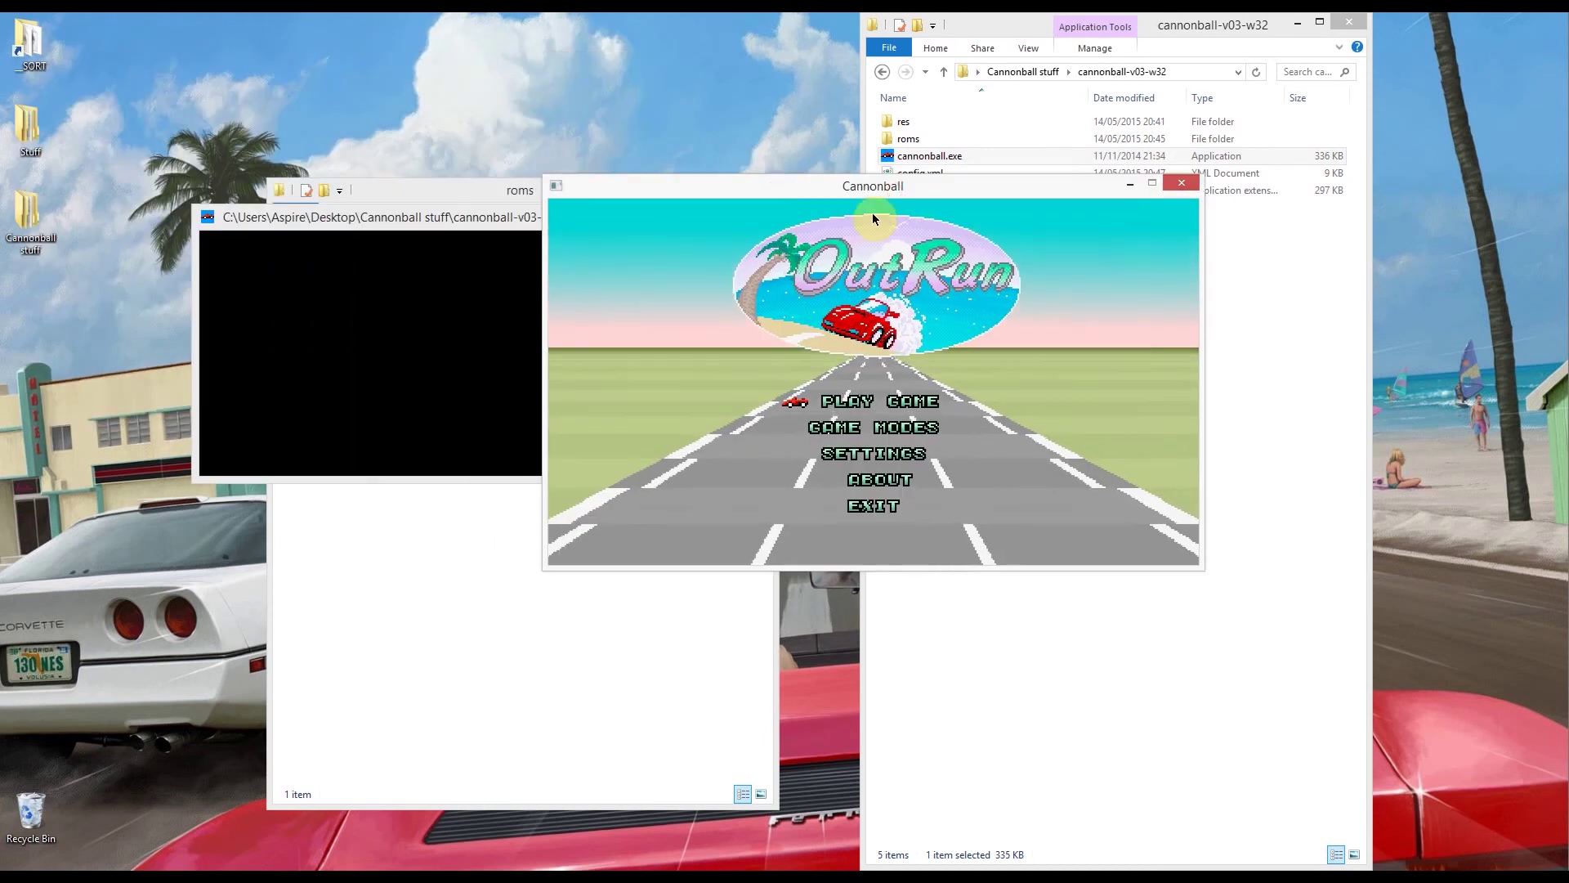
pyautogui.press('Down')
pyautogui.press('Down')
pyautogui.press('Return')
pyautogui.press('Return')
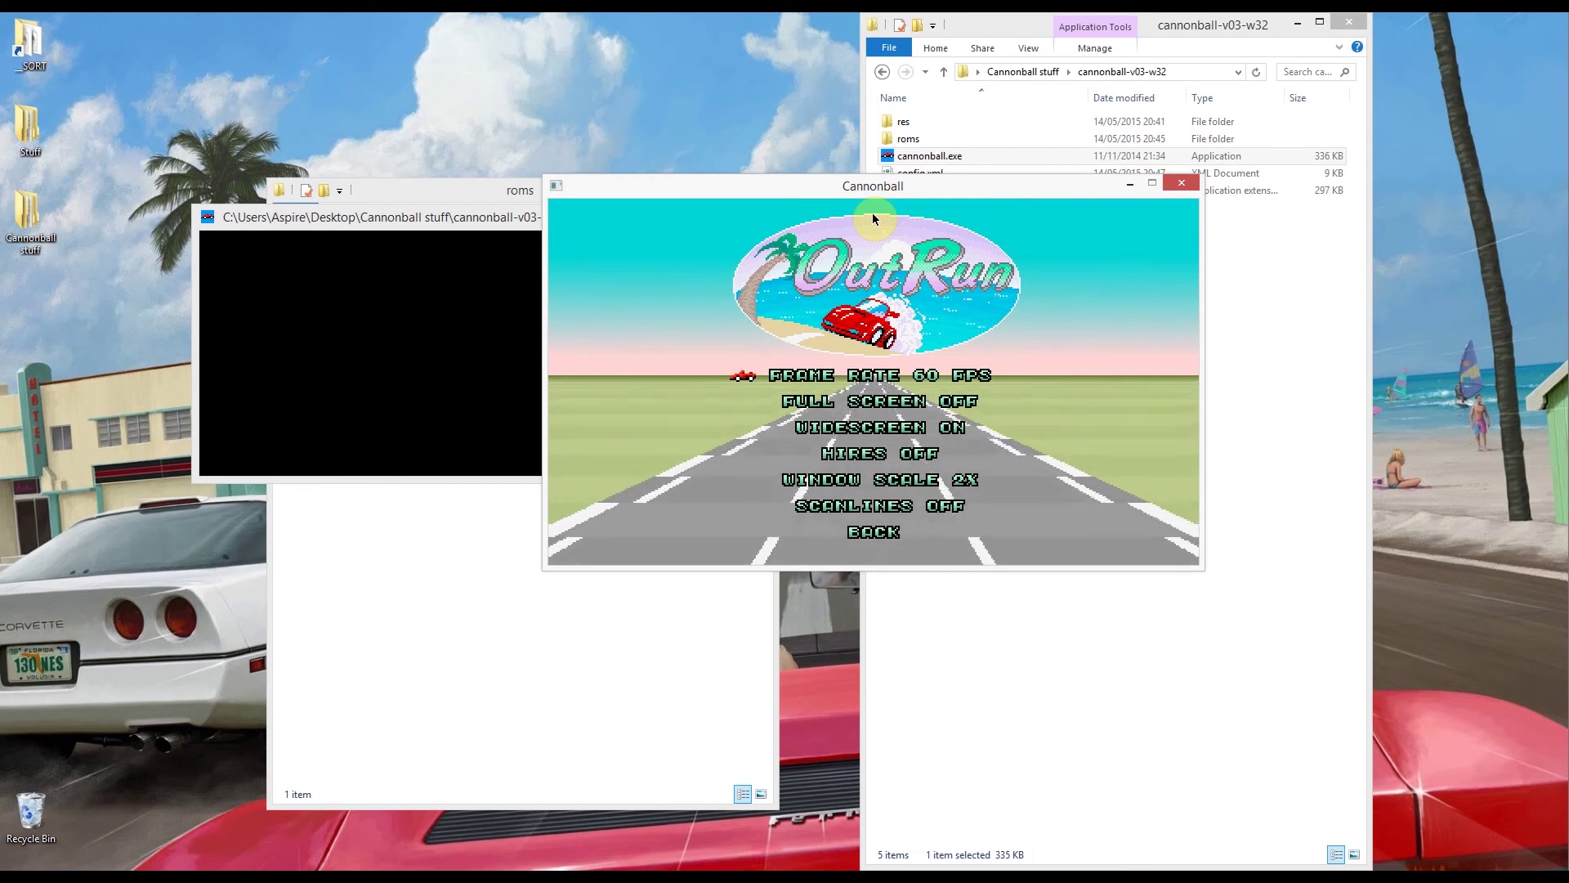
# Step: Switch Widescreen off in the Video options to preview it, and turn it back on
pyautogui.press('Down')
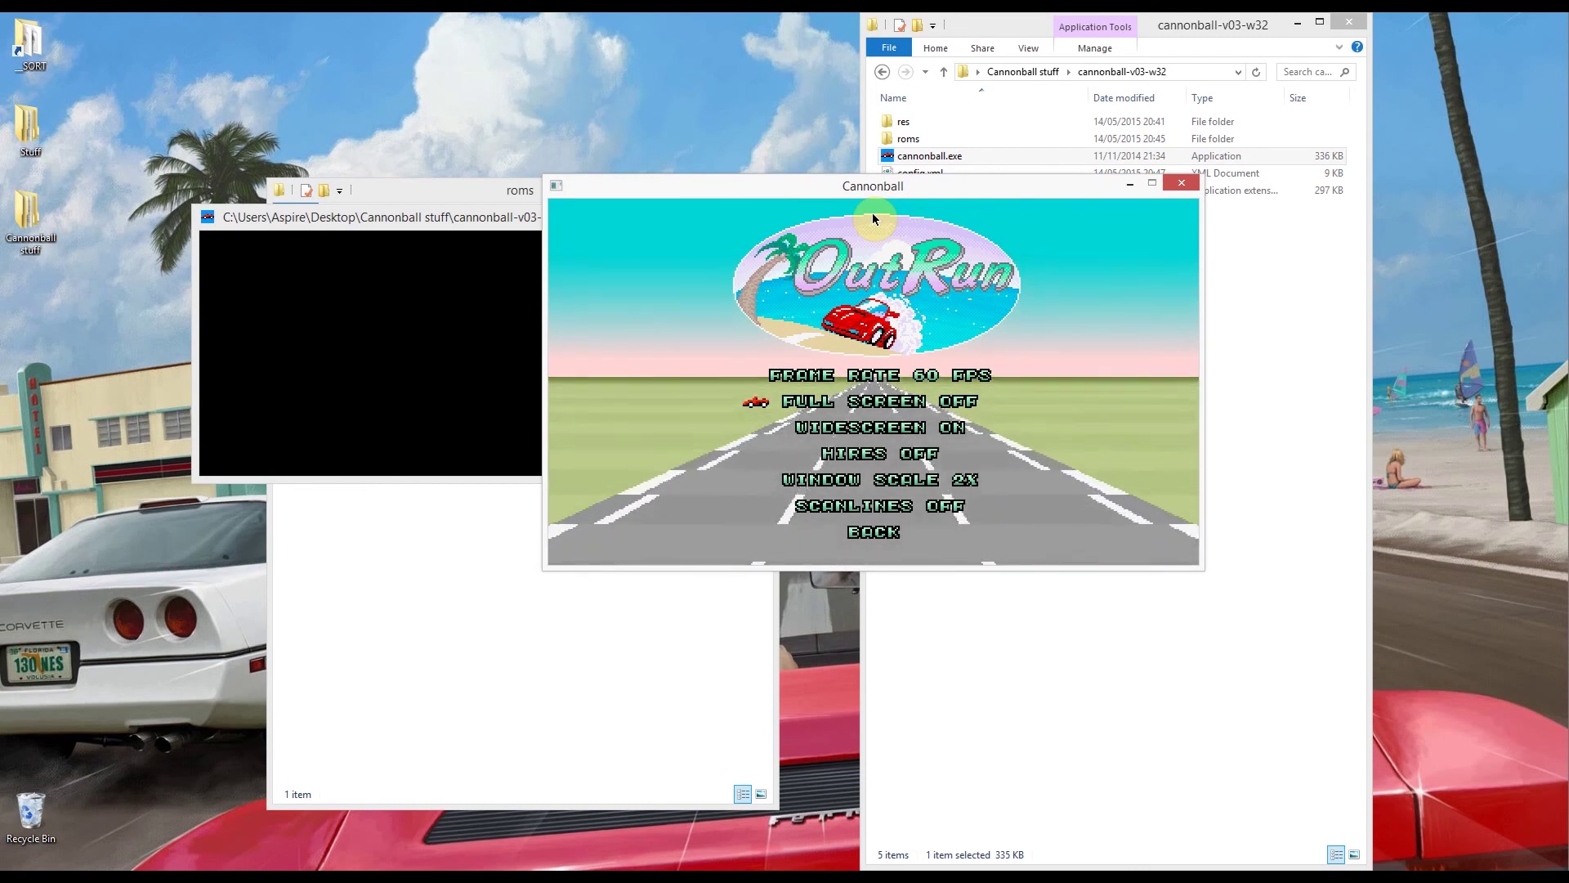
pyautogui.press('Down')
pyautogui.press('Return')
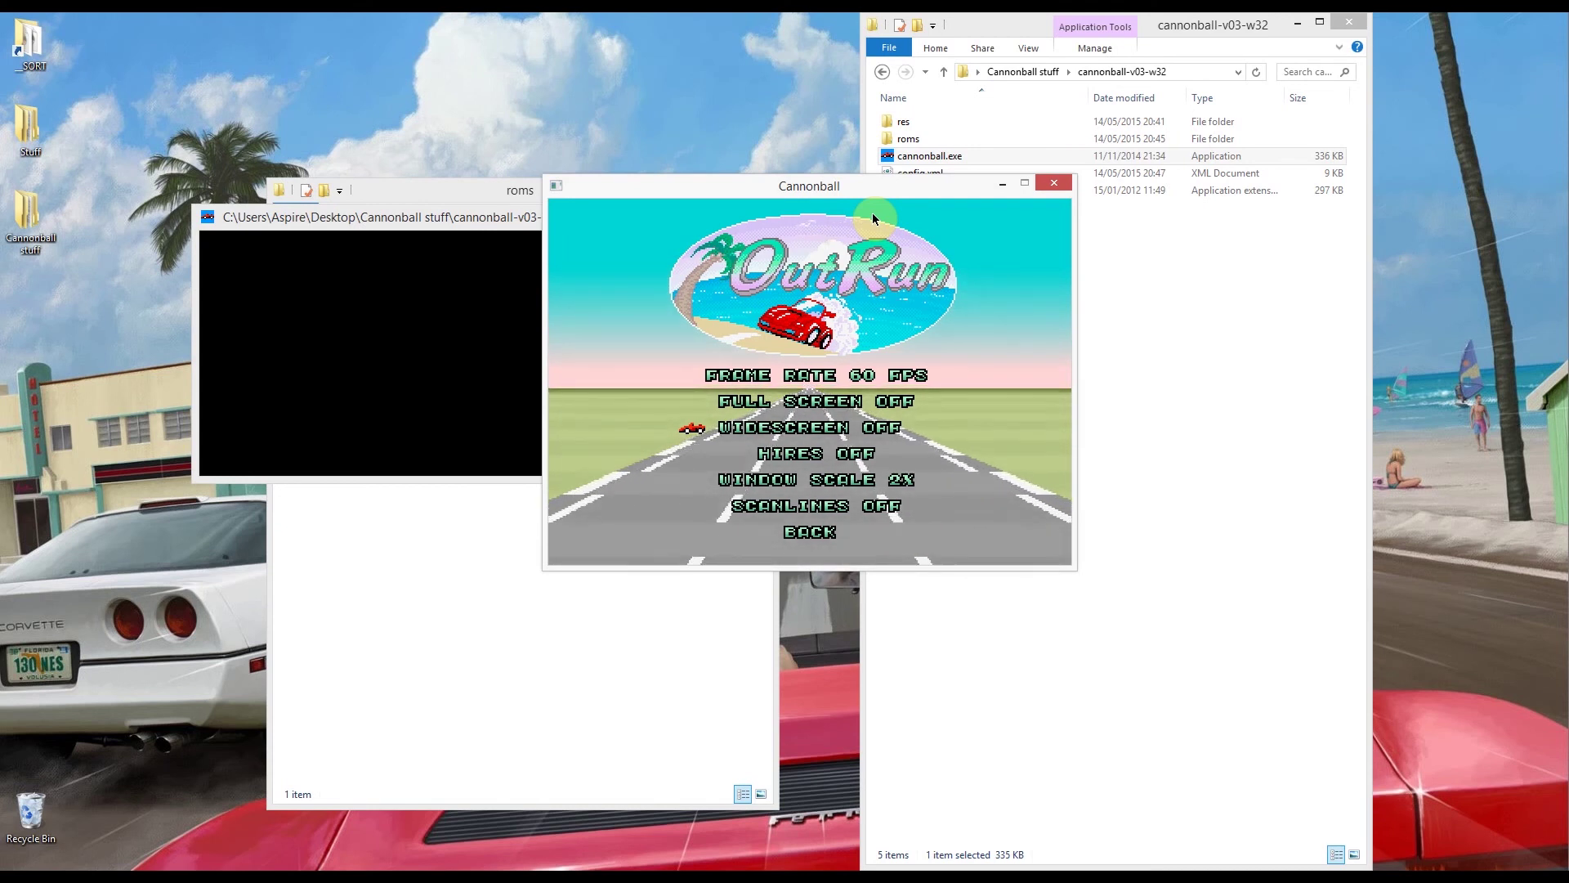
pyautogui.press('z')
# Step: Switch Hires on in the Video options to try it, and turn it off again
pyautogui.press('Down')
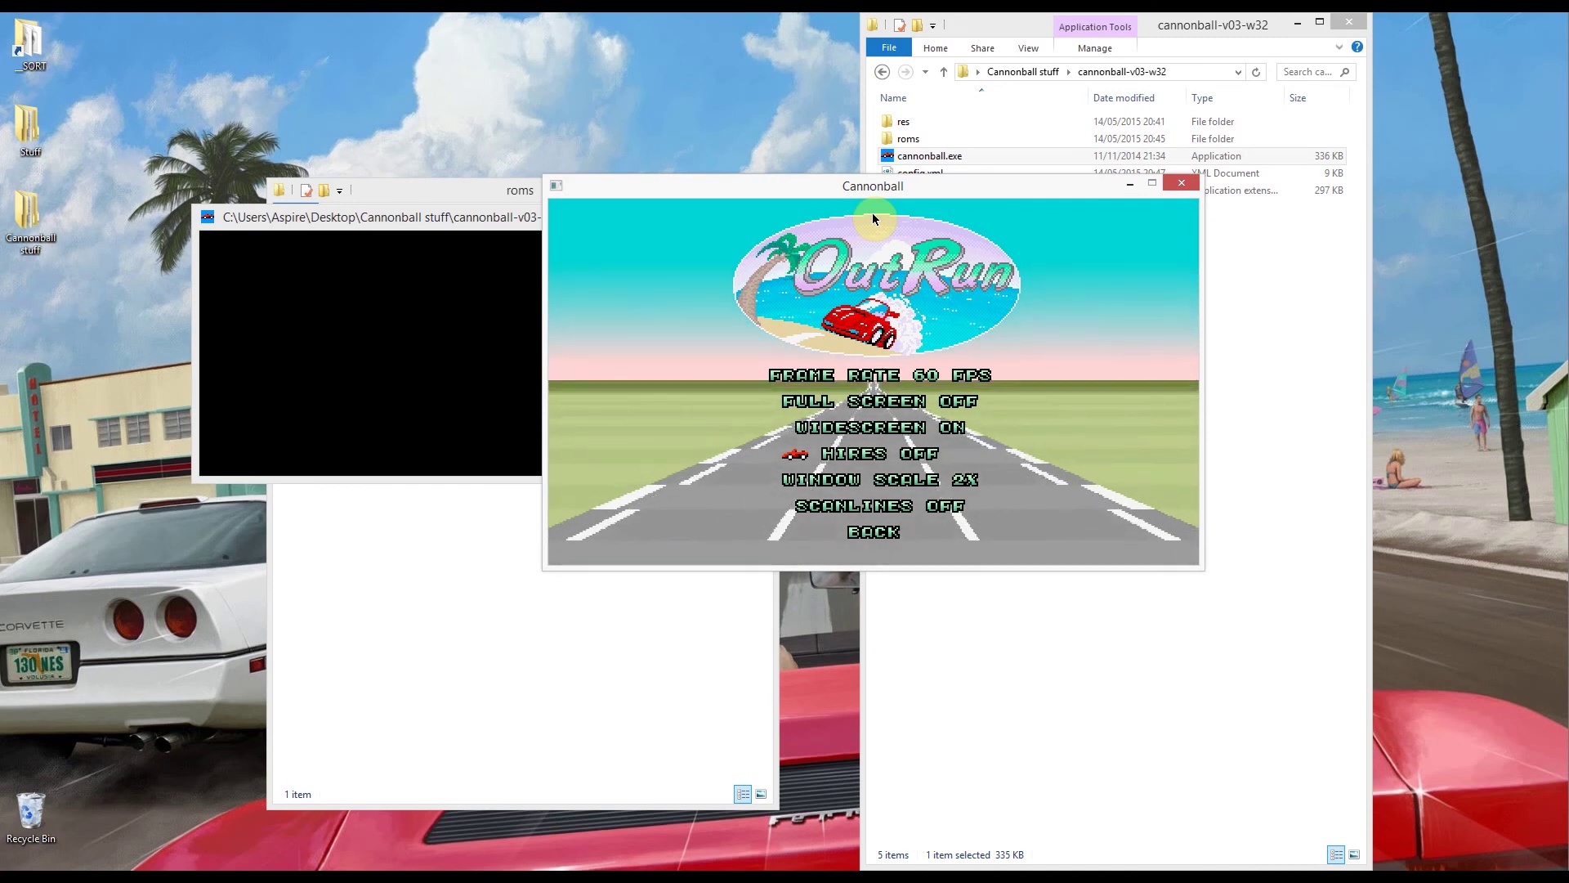
pyautogui.press('z')
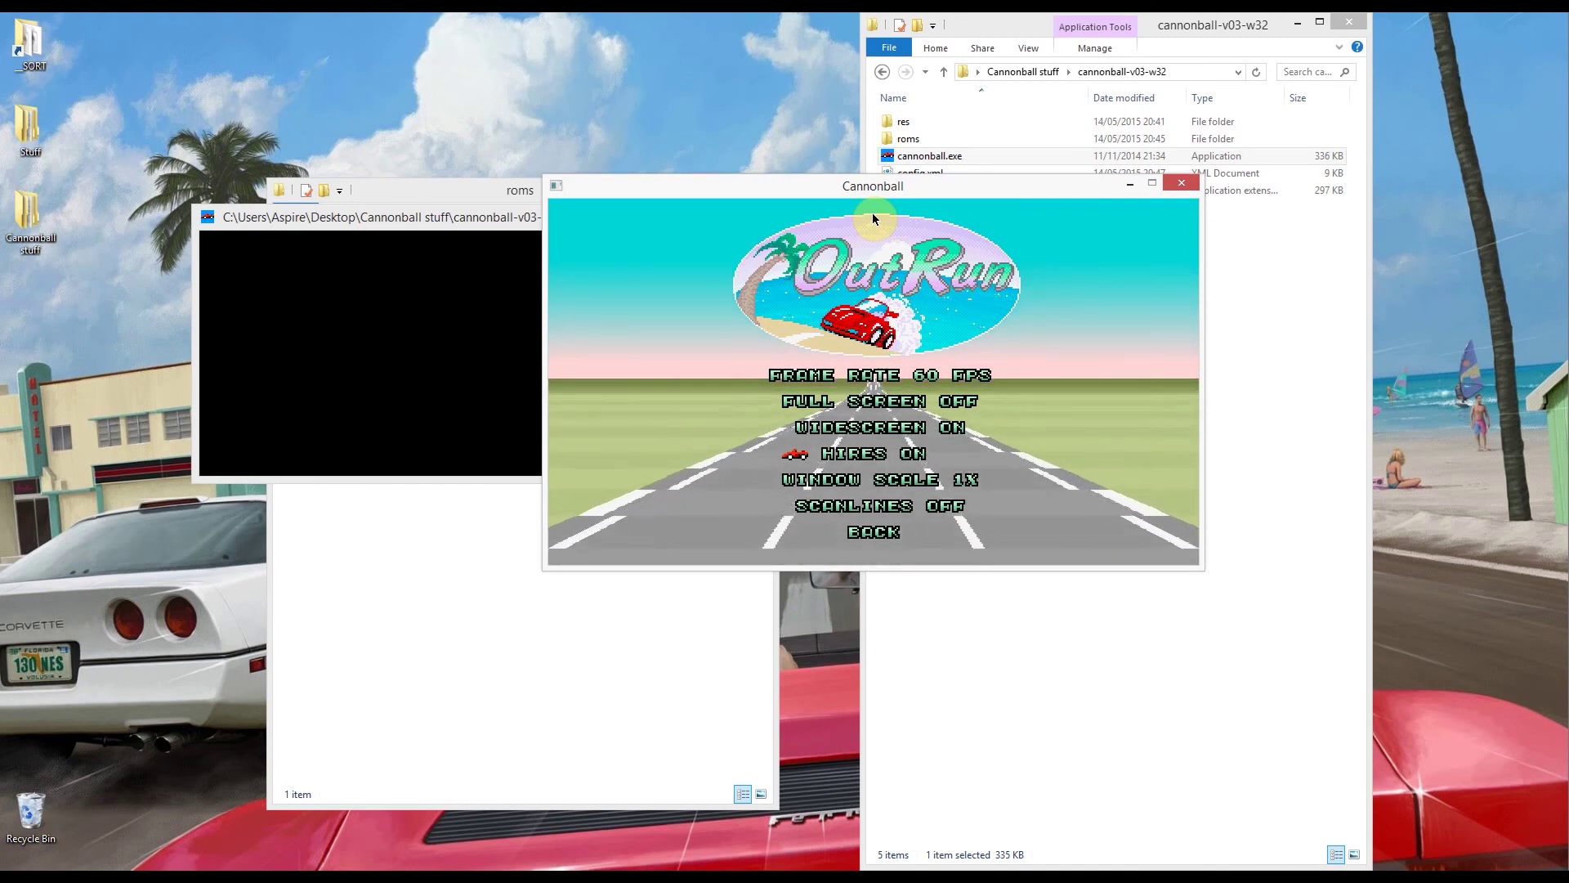
pyautogui.press('z')
# Step: Try the larger Window Scale values up to 4X, and return the scale to 2X
pyautogui.press('Down')
pyautogui.press('z')
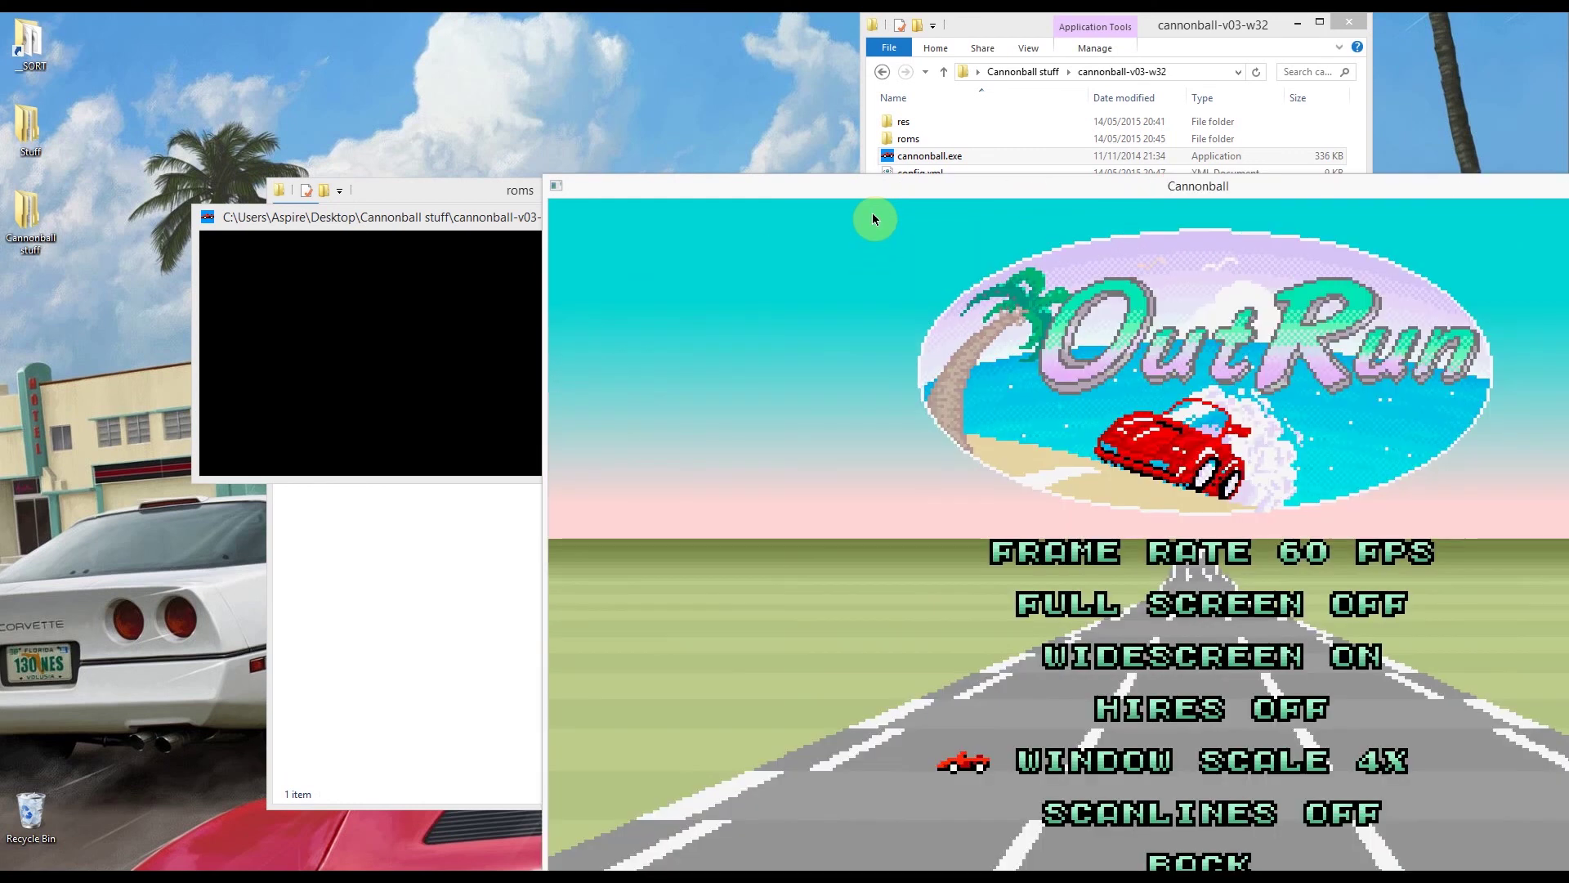
pyautogui.press('Return')
pyautogui.press('Return')
# Step: Step the Scanlines setting through its percentages up to 90%, and return it to Off
pyautogui.press('Down')
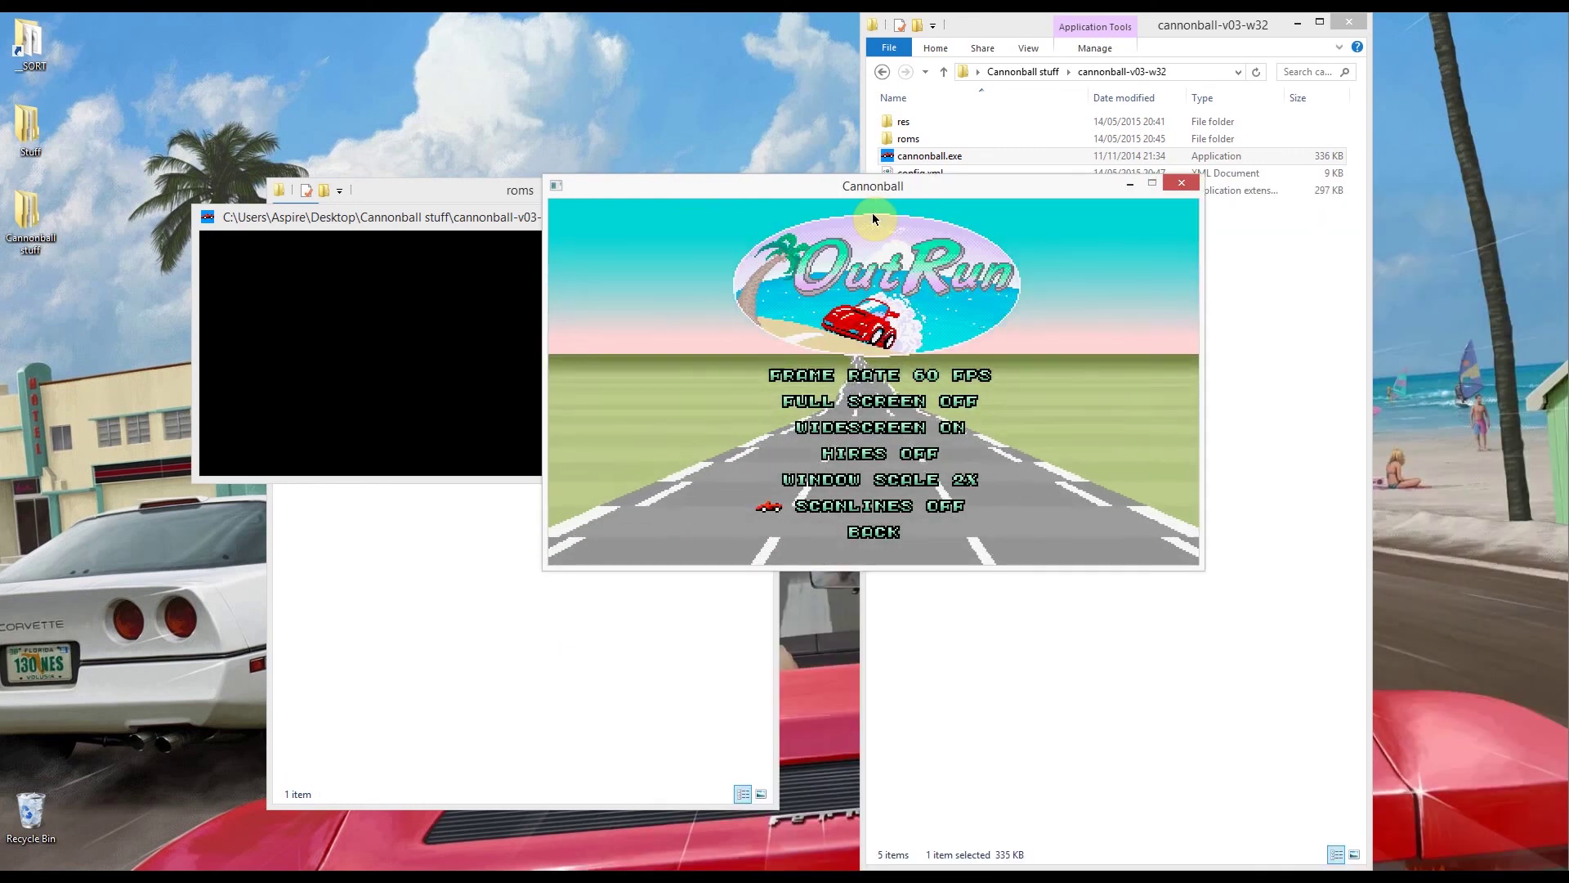
pyautogui.press('Return')
pyautogui.press('Return')
pyautogui.press('Return')
pyautogui.press('Return')
pyautogui.press('Return')
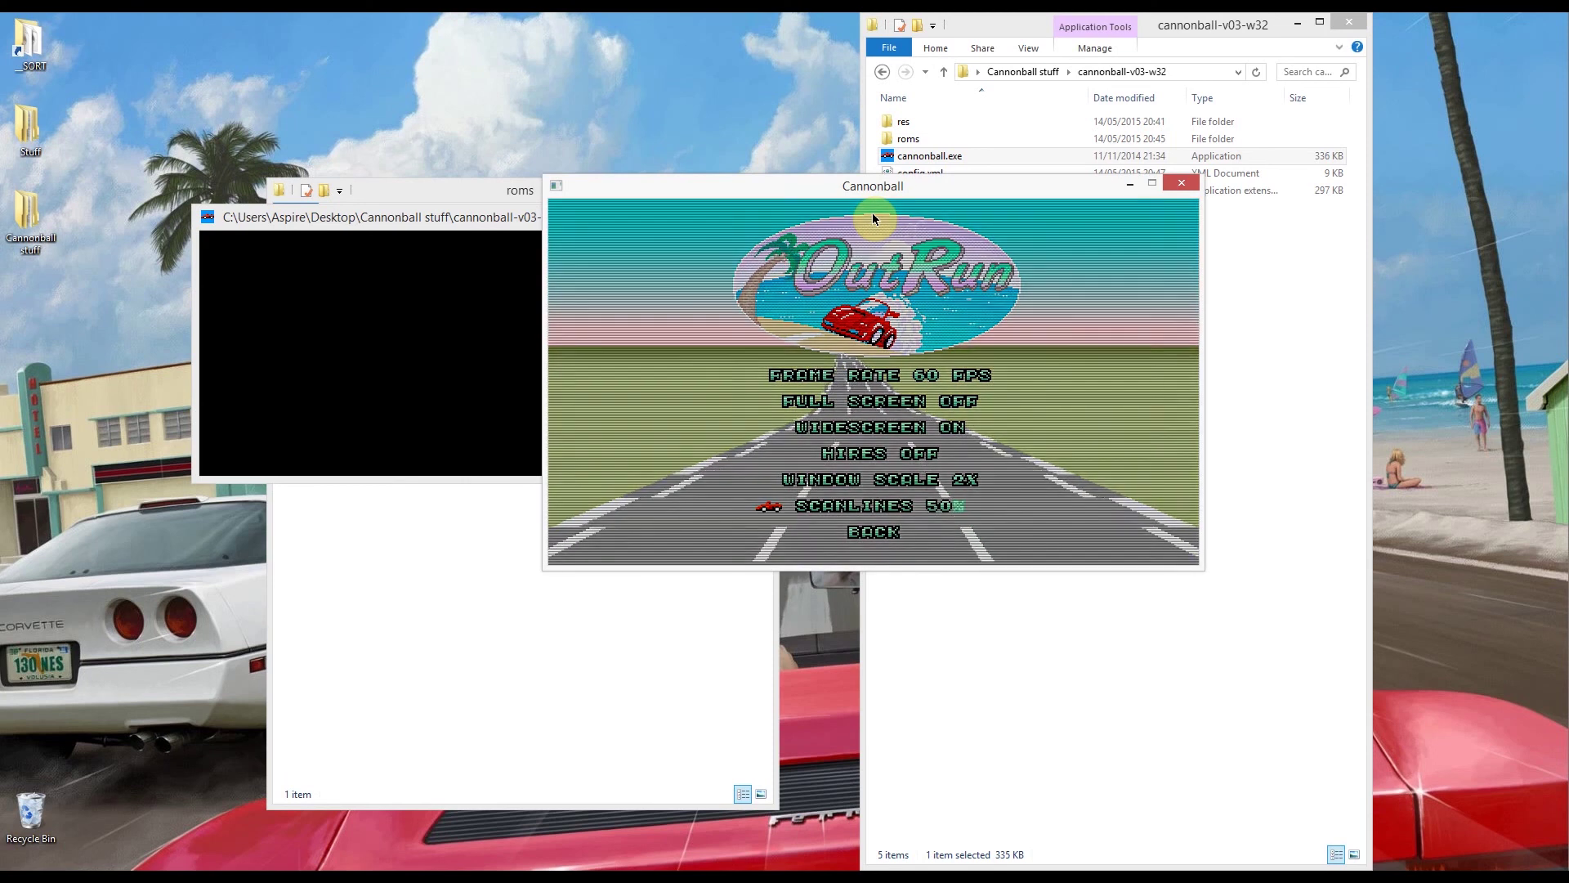
pyautogui.press('Return')
pyautogui.press('Return')
pyautogui.press('Return')
pyautogui.press('Return')
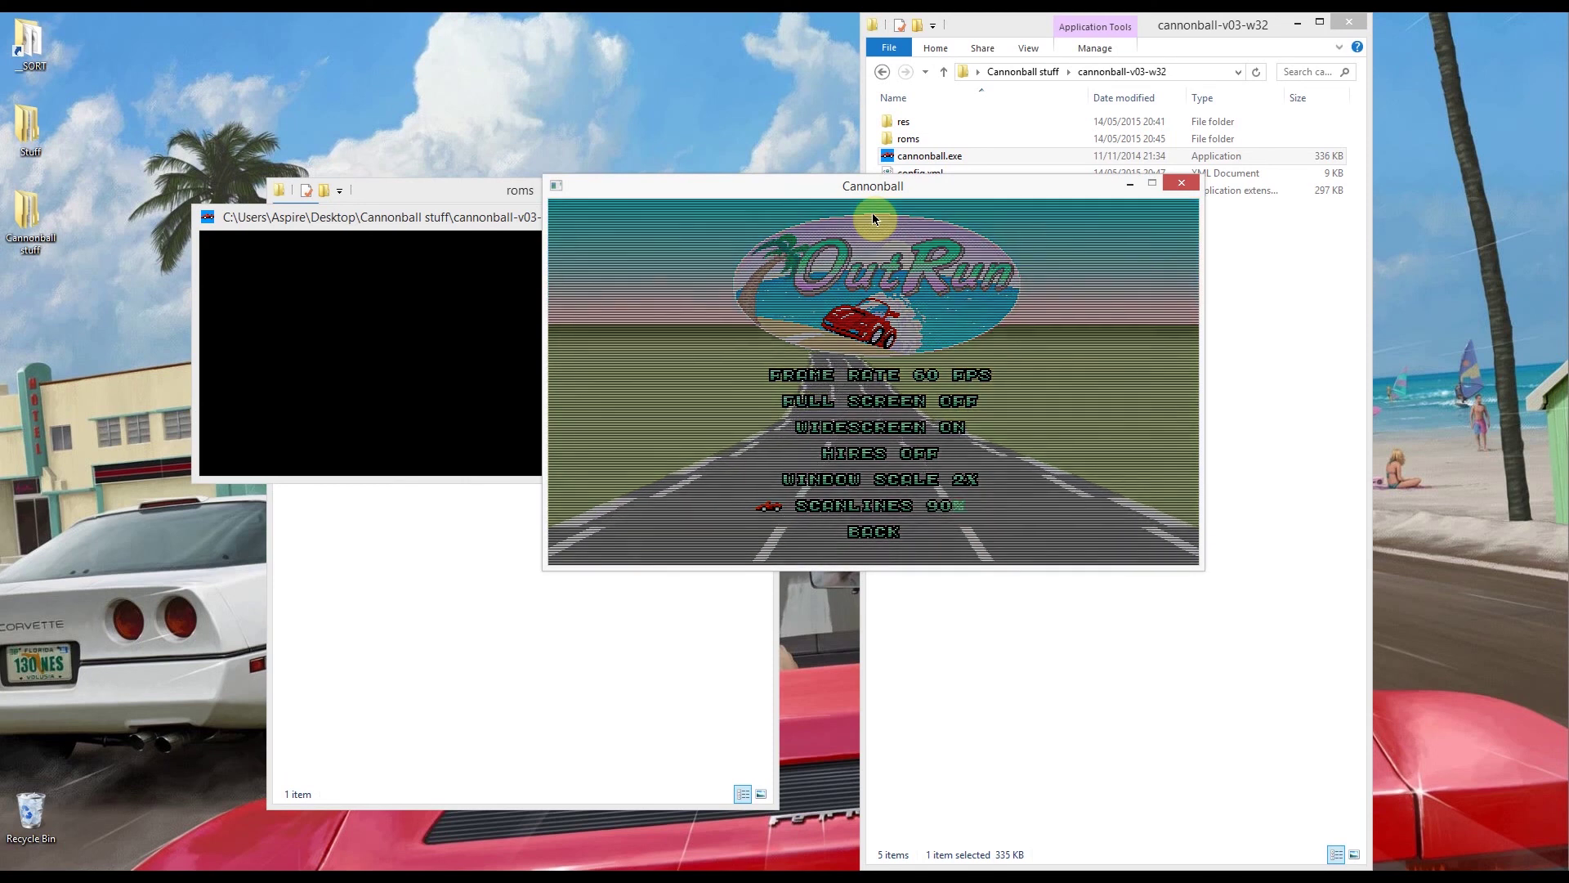
pyautogui.press('Return')
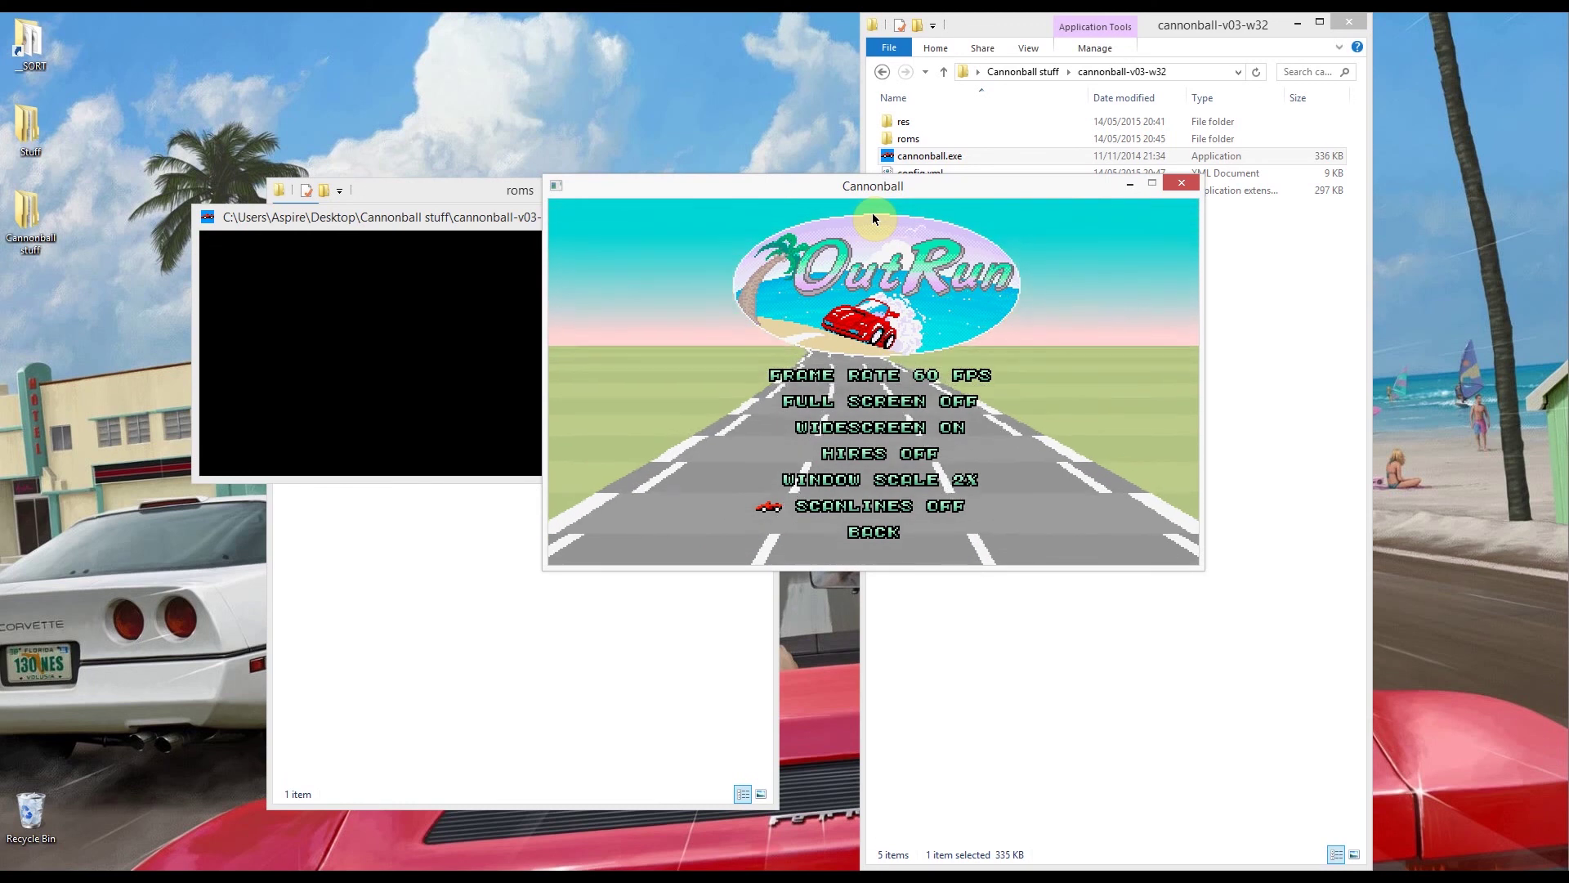
# Step: Go back from the Video options to the settings list, and open the Sound options
pyautogui.press('Down')
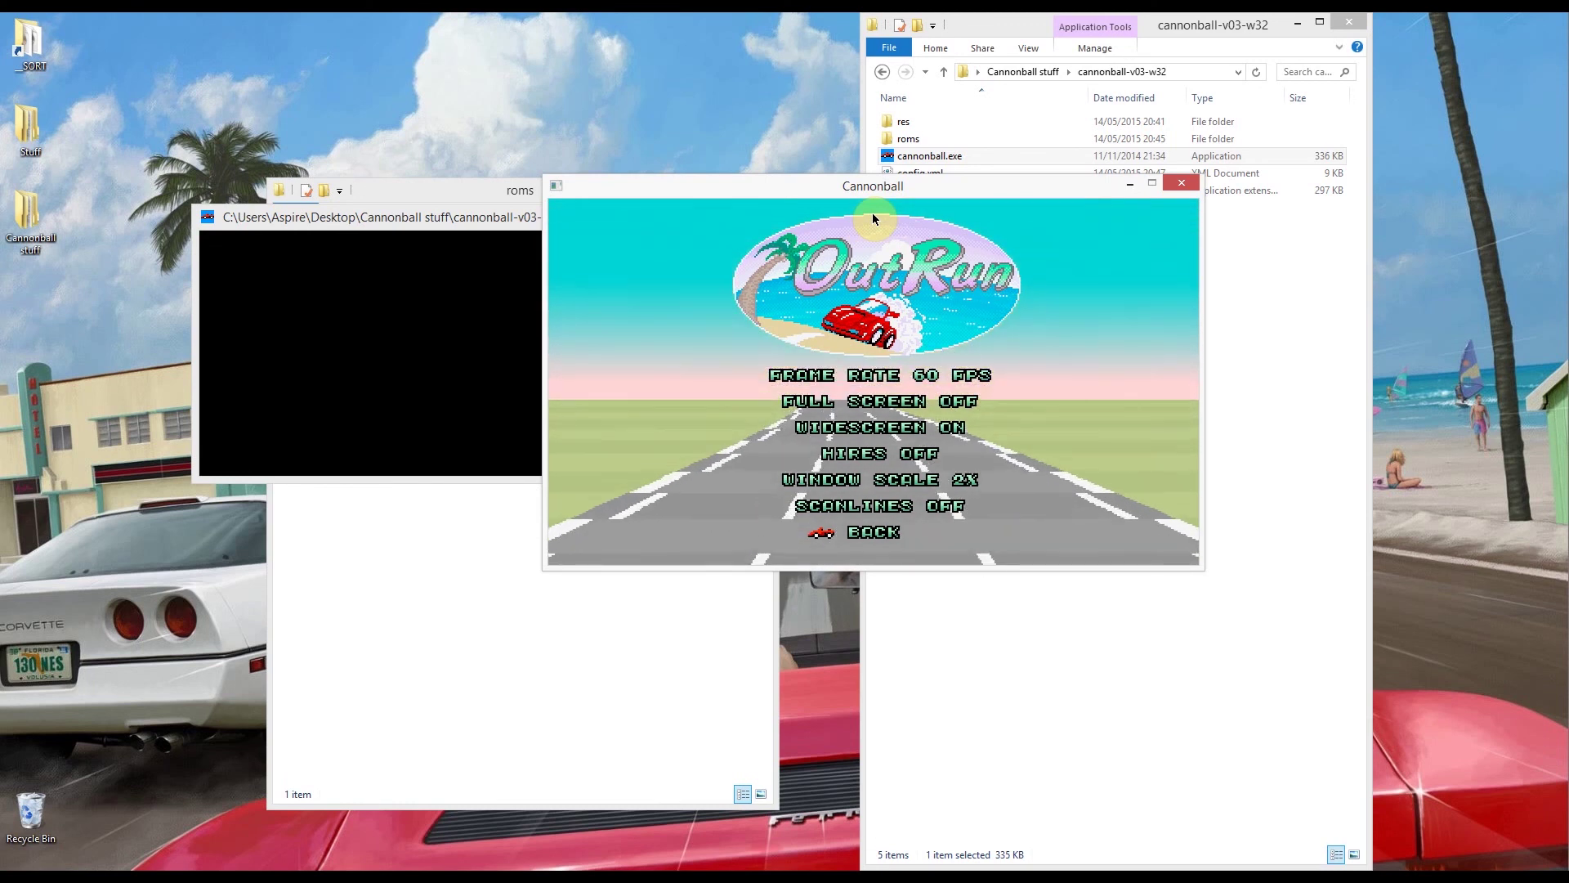
pyautogui.press('Return')
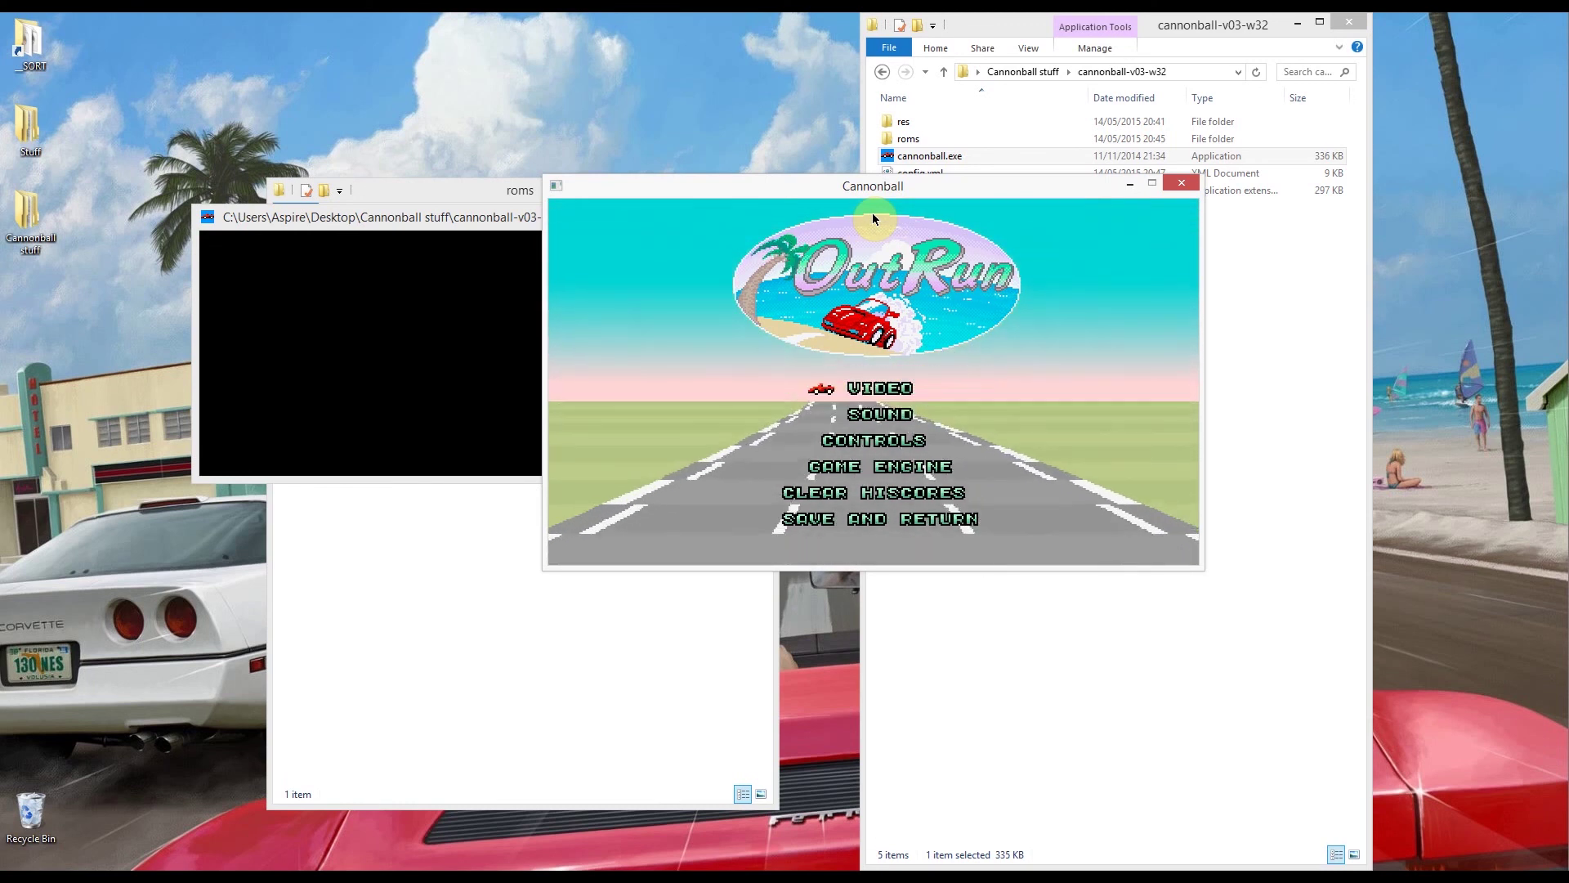
pyautogui.press('Down')
pyautogui.press('Return')
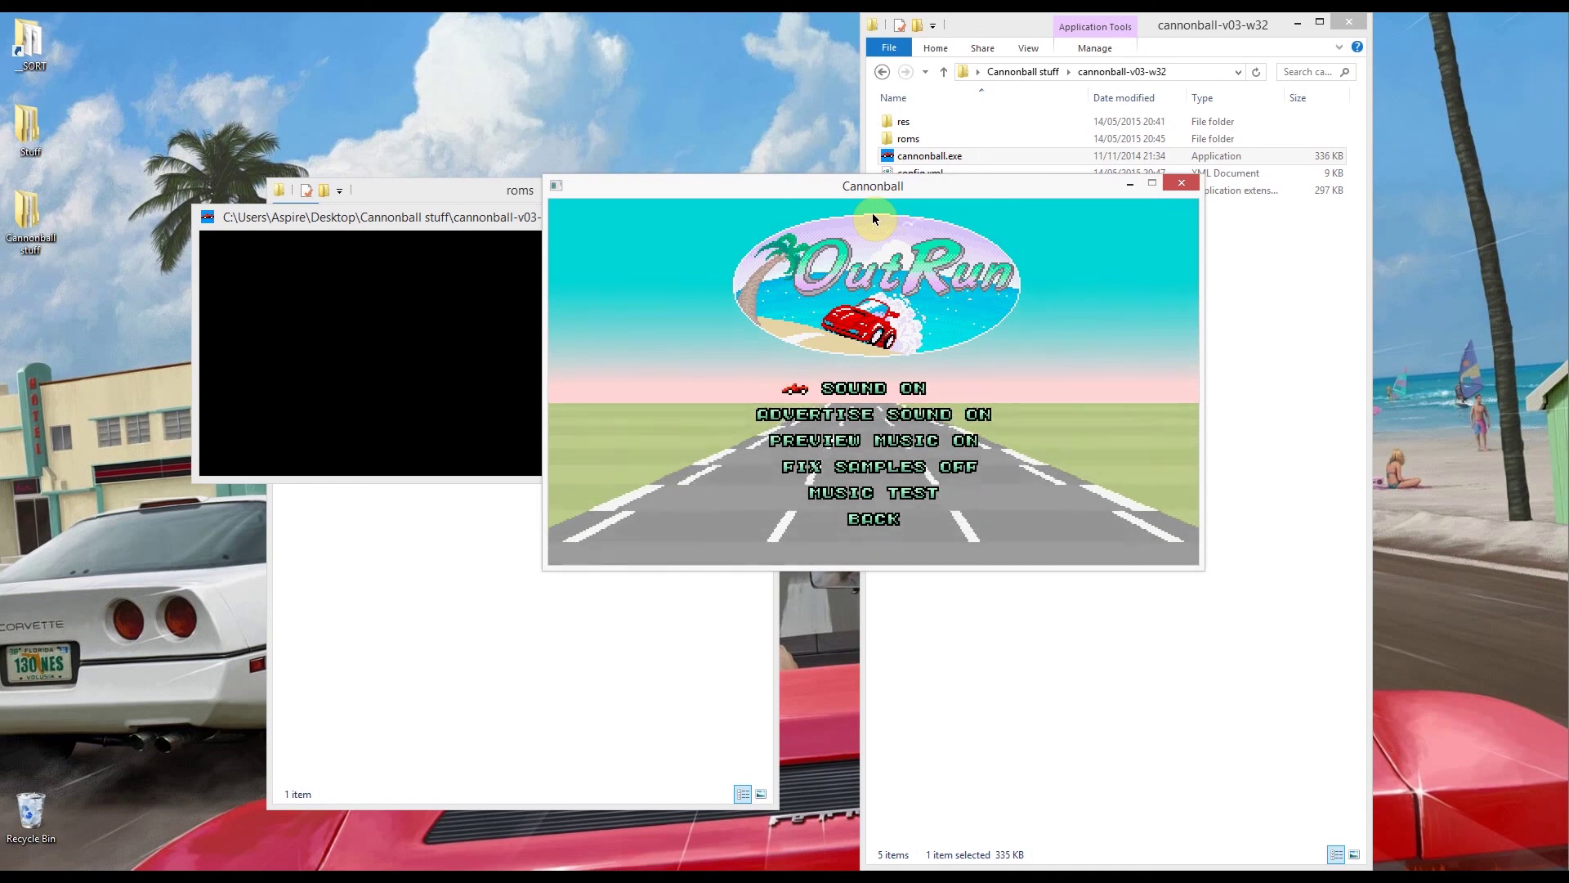
# Step: Go through the Sound options, including Fix Samples and Music Test, and return to the settings list
pyautogui.press('Down')
pyautogui.press('Down')
pyautogui.press('Down')
pyautogui.press('Down')
pyautogui.press('Up')
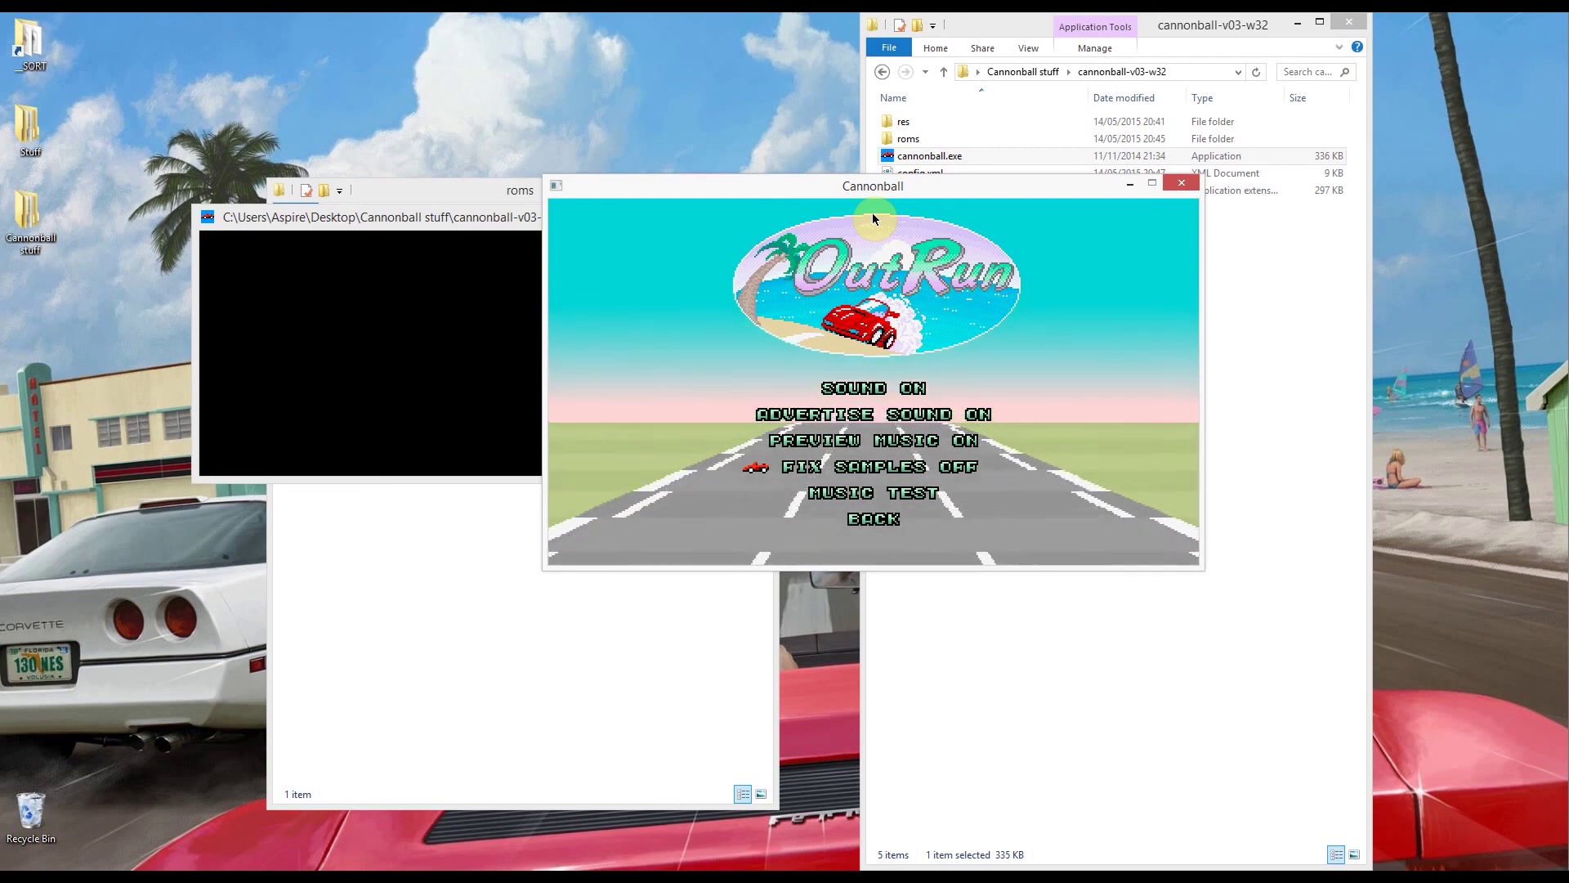
pyautogui.press('Down')
pyautogui.press('Down')
pyautogui.press('Return')
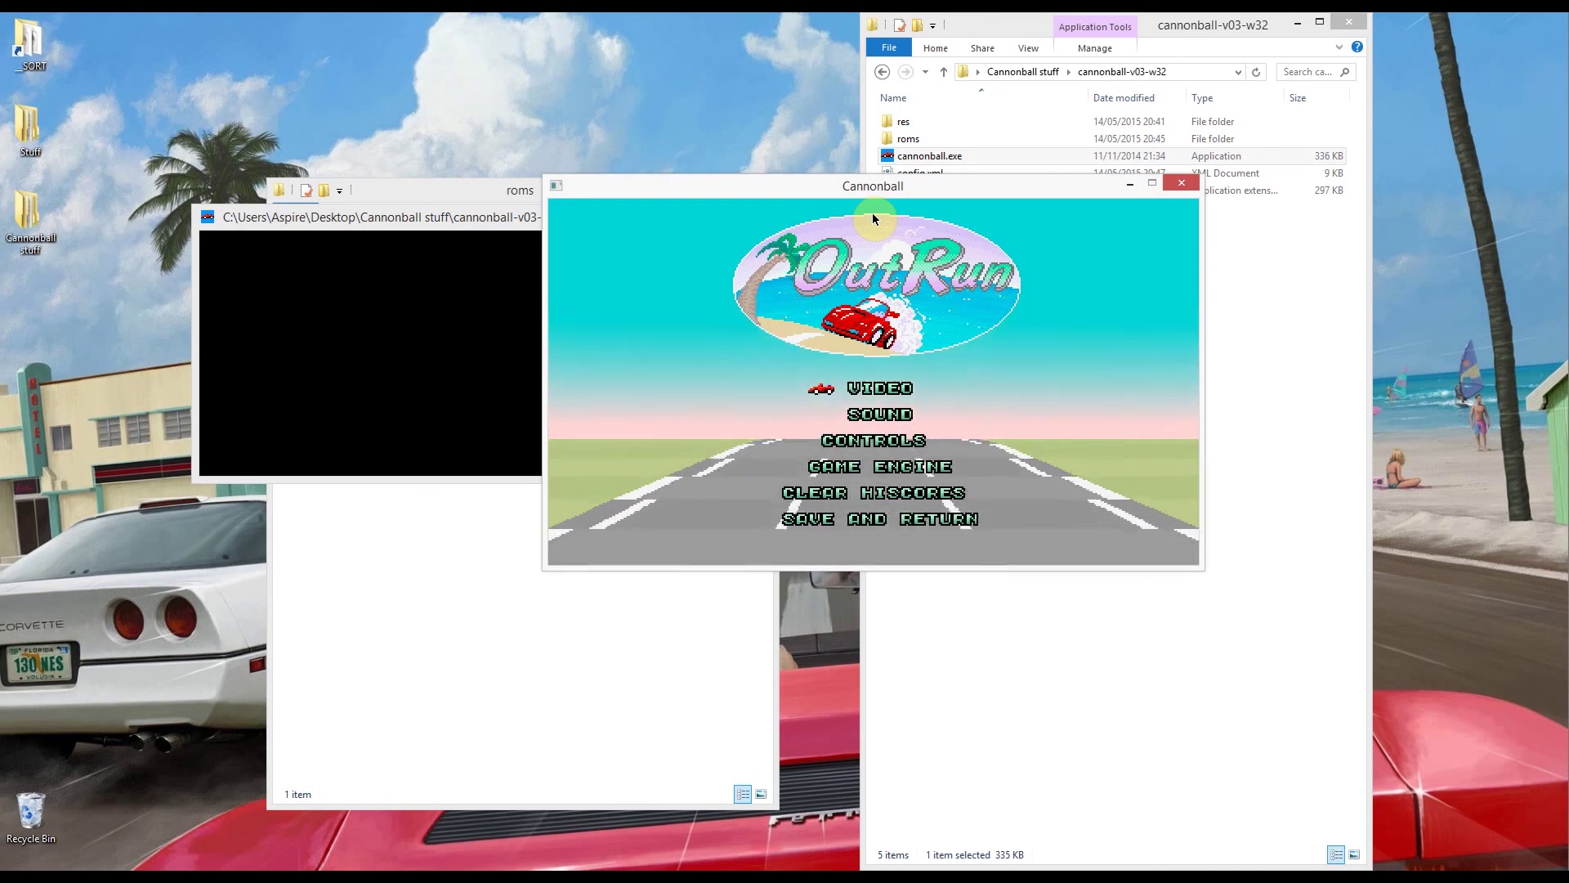
# Step: Open the Game Engine options and go through the track, time and traffic entries as far as Objects
pyautogui.press('Down')
pyautogui.press('Down')
pyautogui.press('Down')
pyautogui.press('Return')
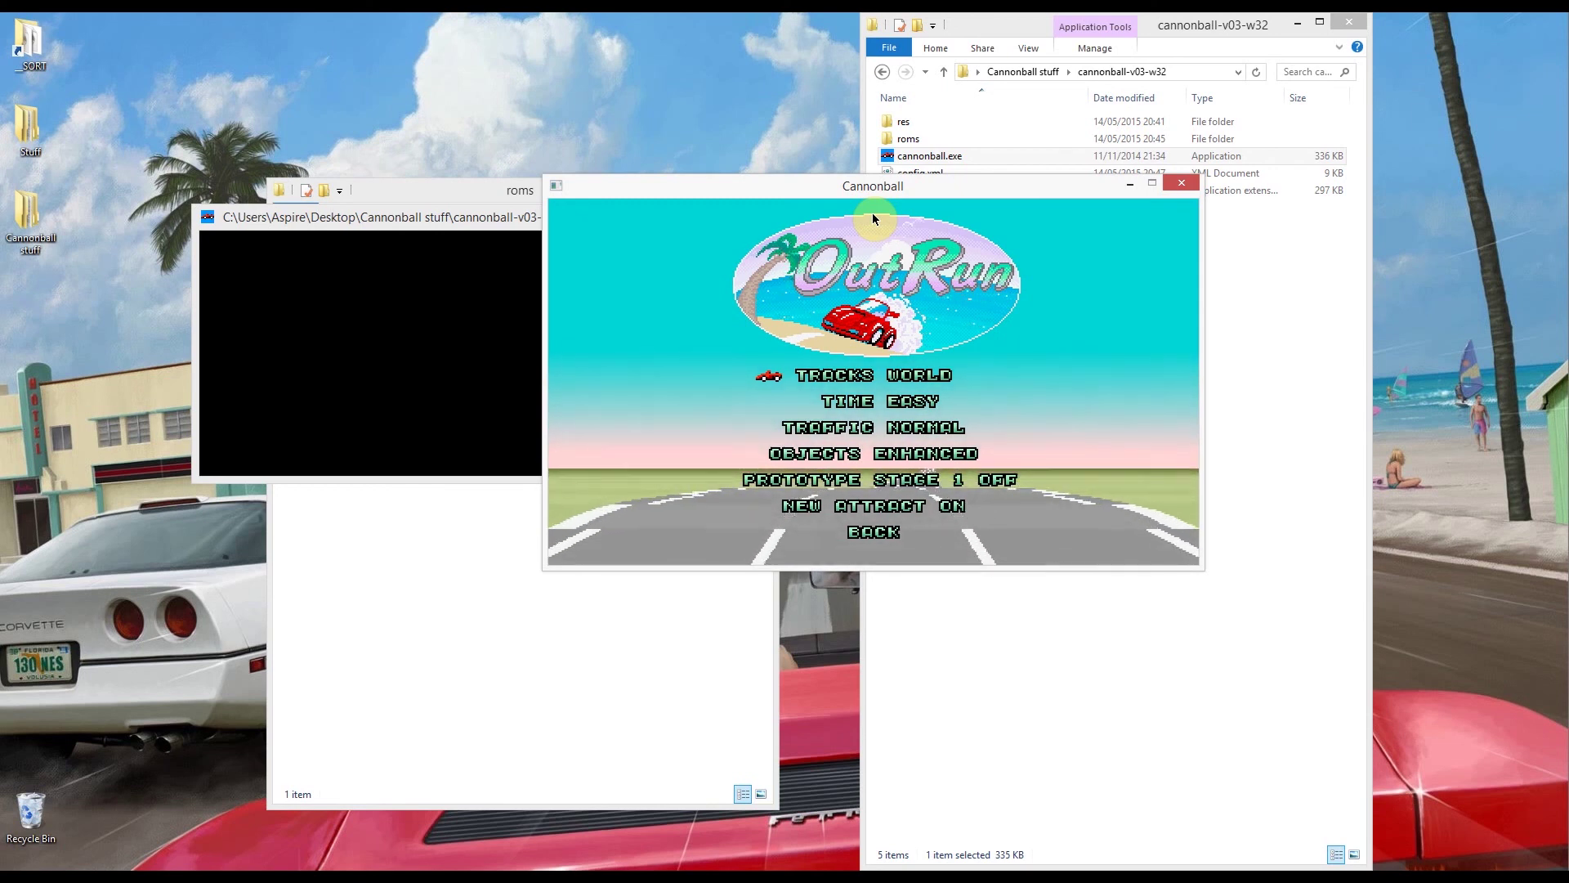
pyautogui.press('Down')
pyautogui.press('Down')
pyautogui.press('Down')
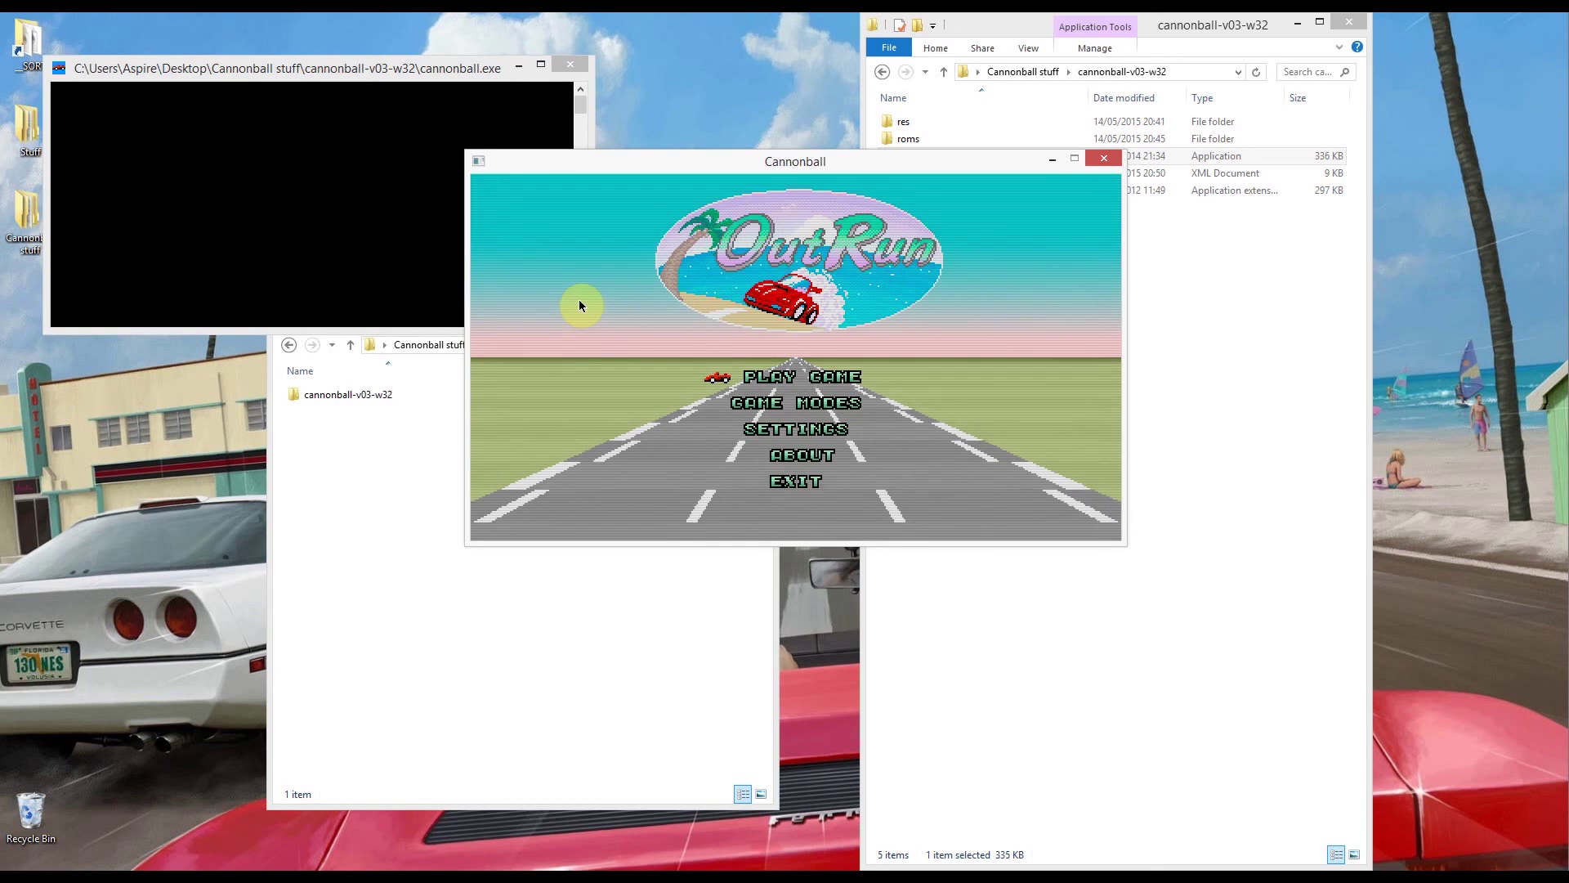
# Step: Enter Settings from the main menu and open the Controls options
pyautogui.press('Down')
pyautogui.press('Down')
pyautogui.press('Return')
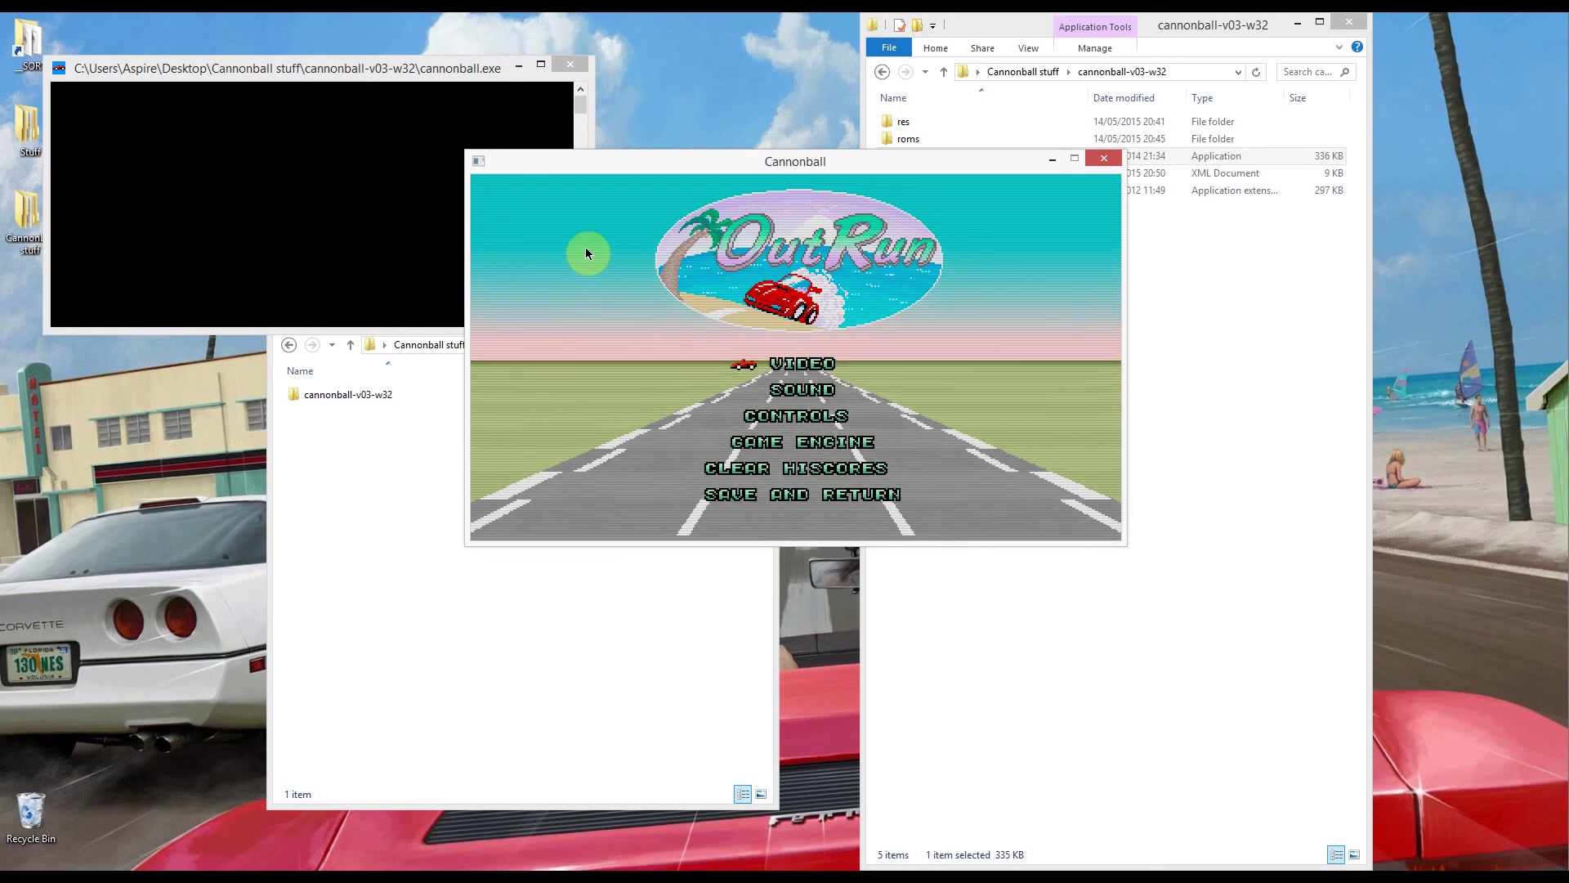
pyautogui.press('Down')
pyautogui.press('Down')
pyautogui.press('Return')
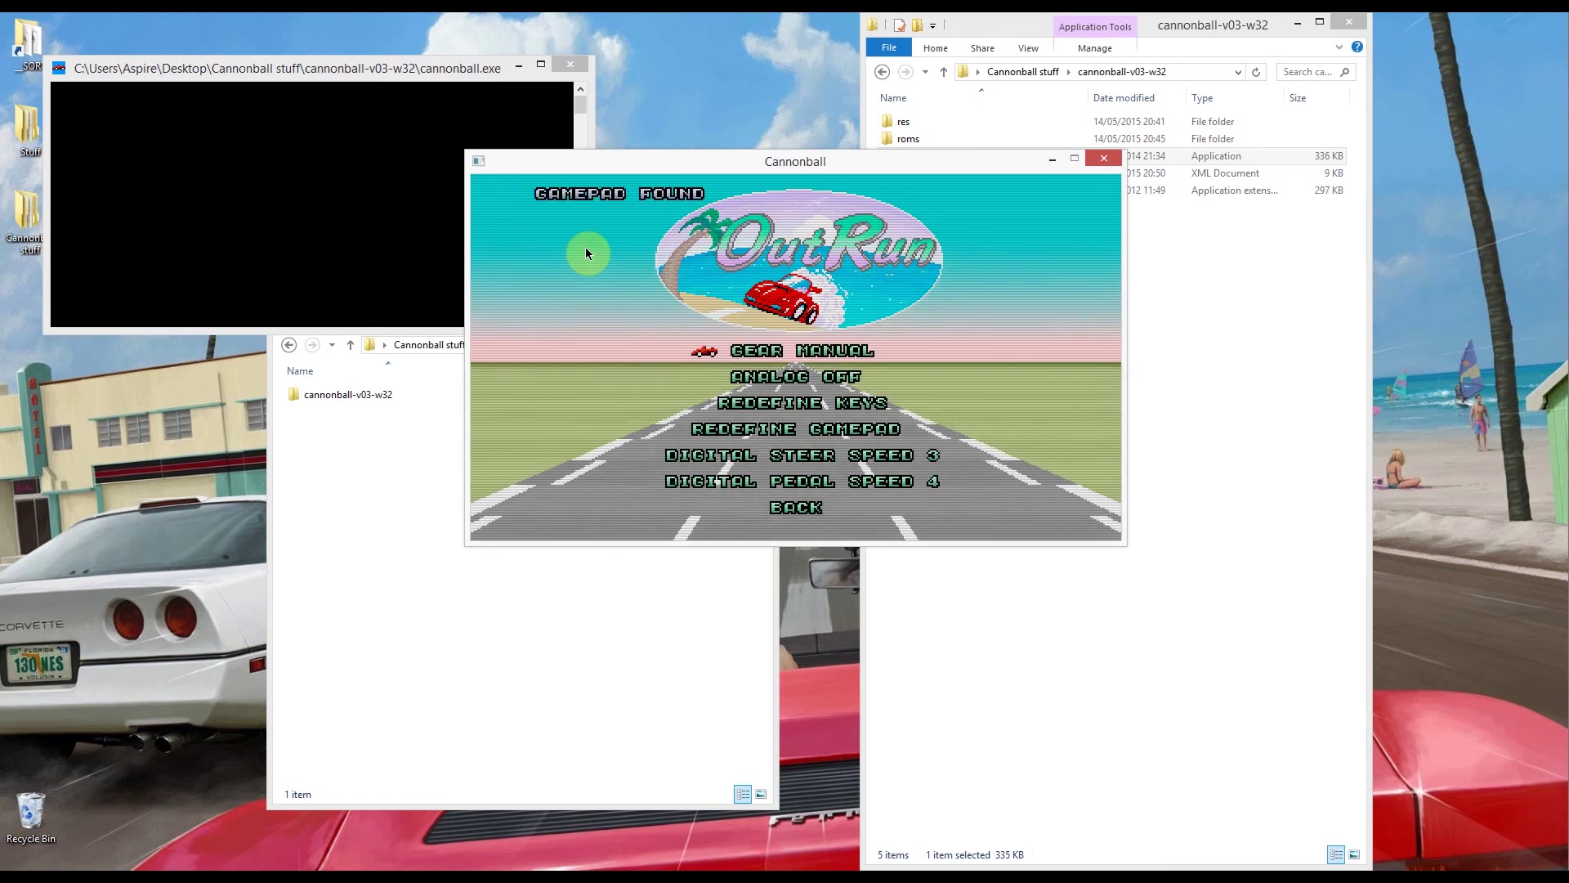
# Step: Go through the Controls options, including Redefine Gamepad and the digital speeds, return to the settings list and close the game
pyautogui.press('Down')
pyautogui.press('Down')
pyautogui.press('Down')
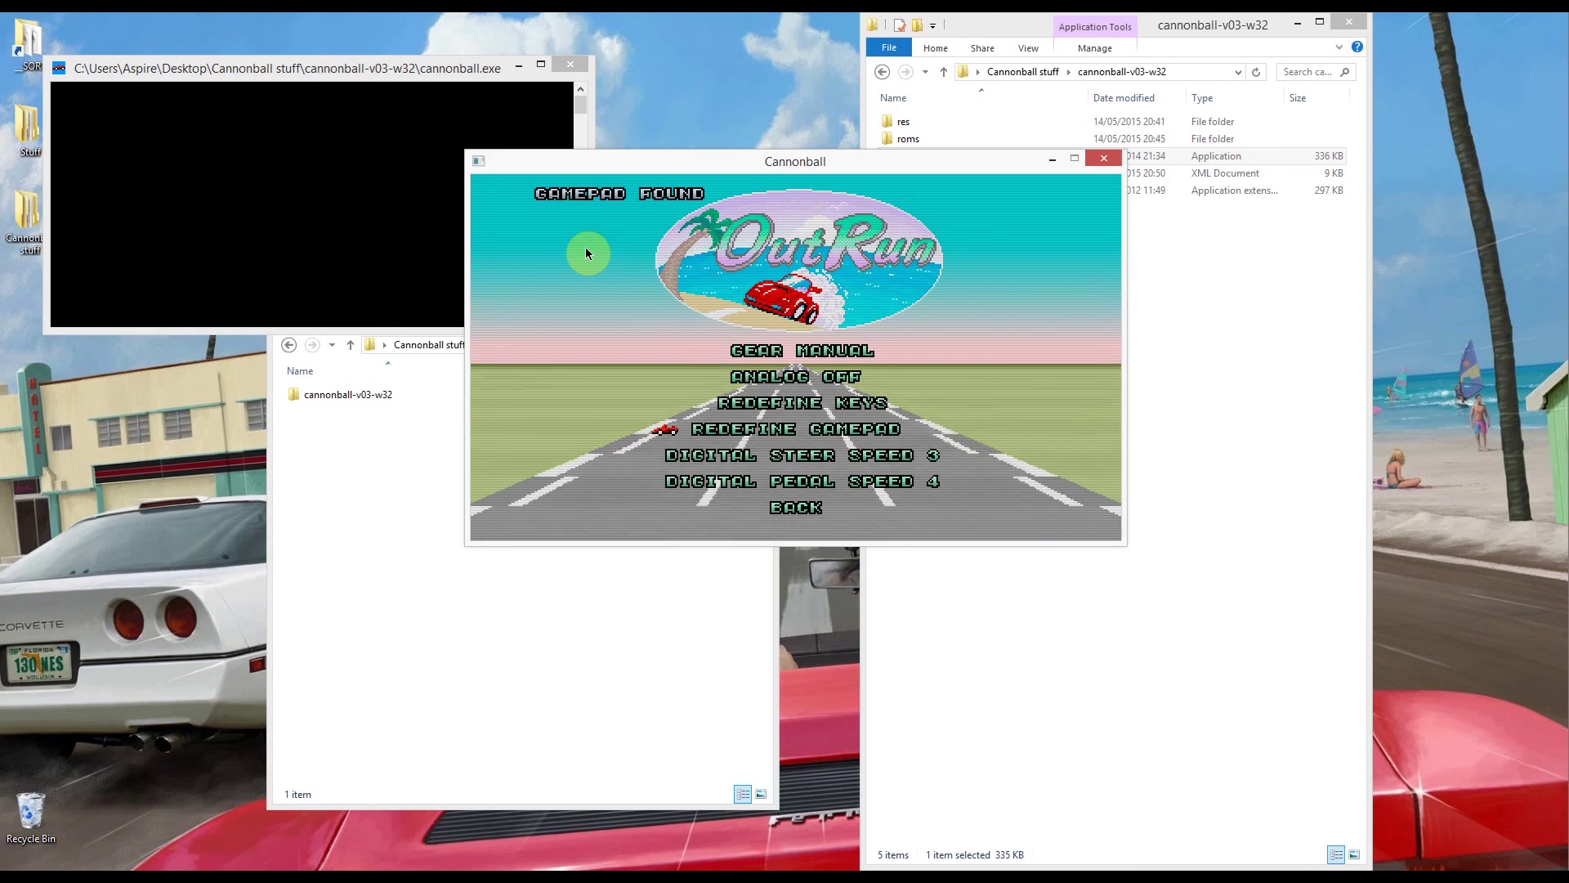
pyautogui.press('Down')
pyautogui.press('Down')
pyautogui.press('Down')
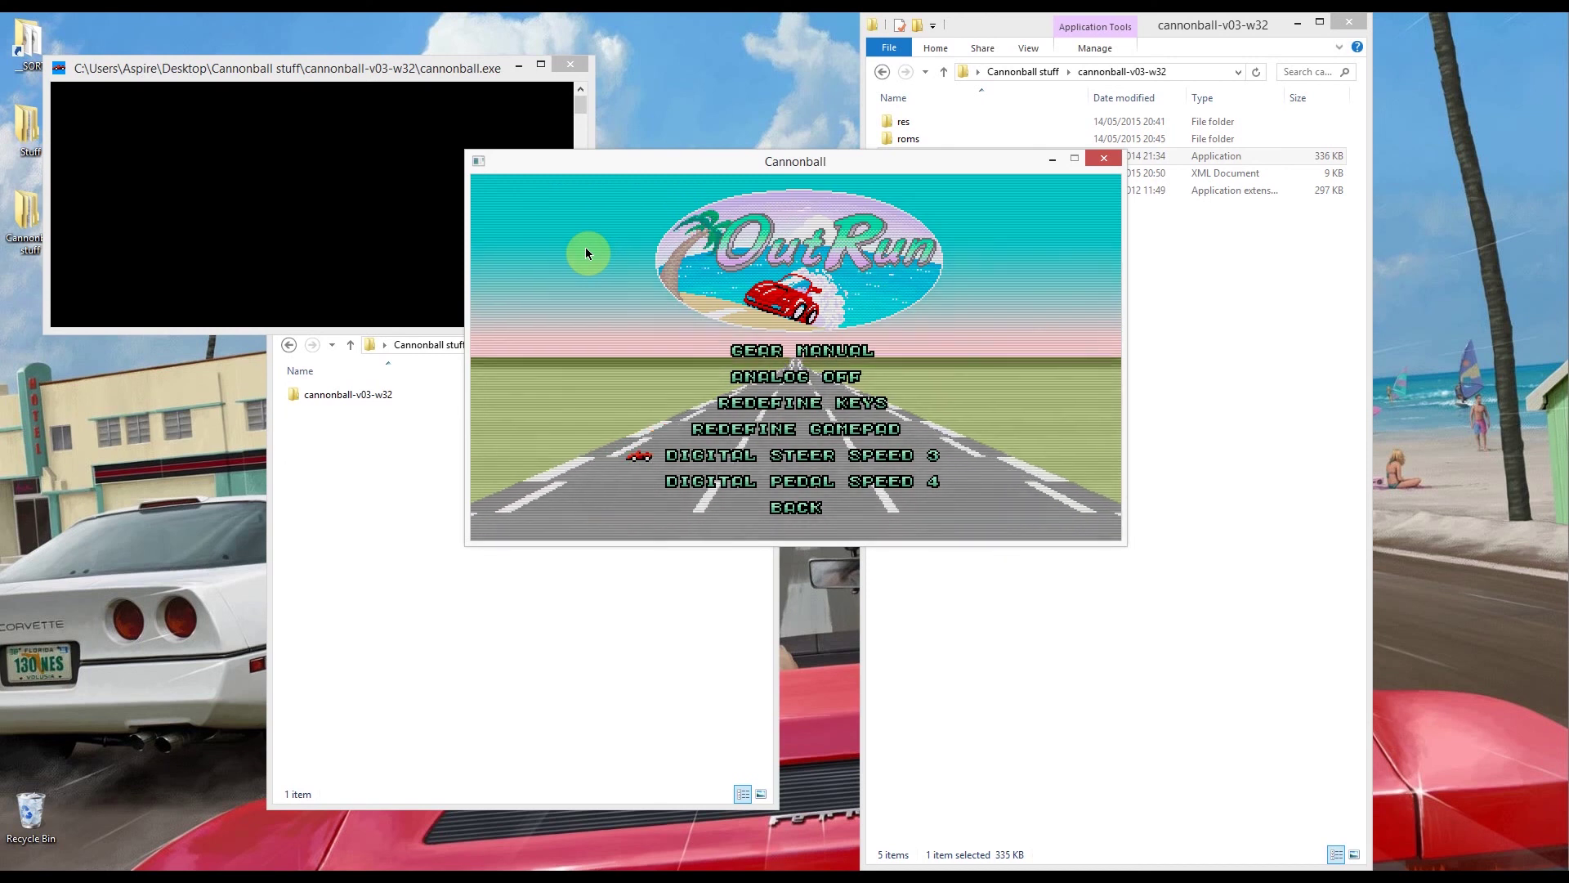
pyautogui.press('Return')
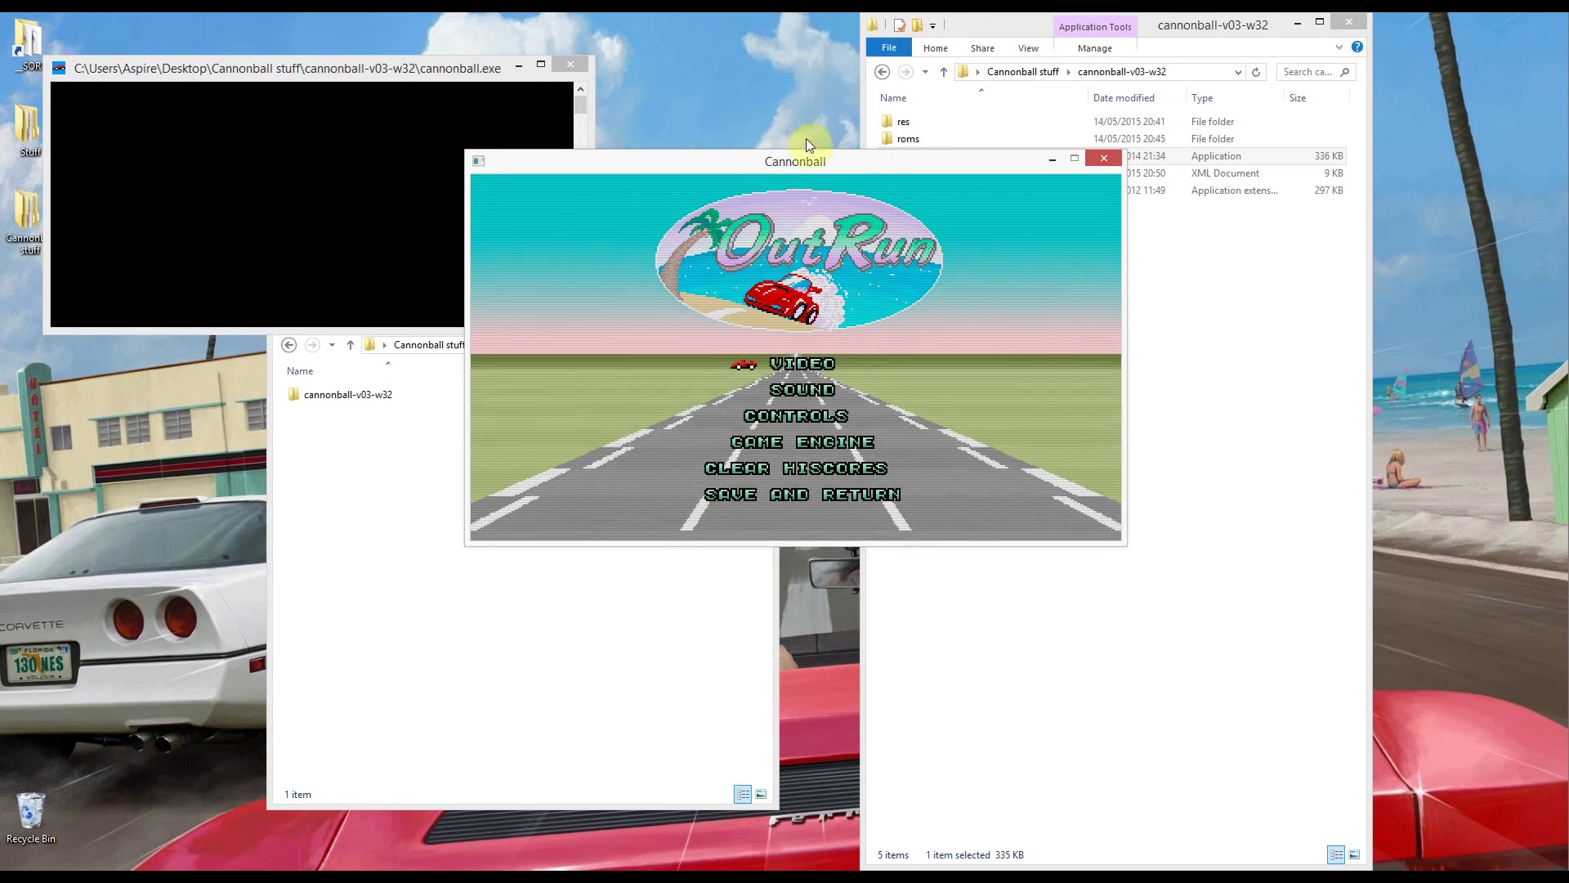
pyautogui.click(1103, 158)
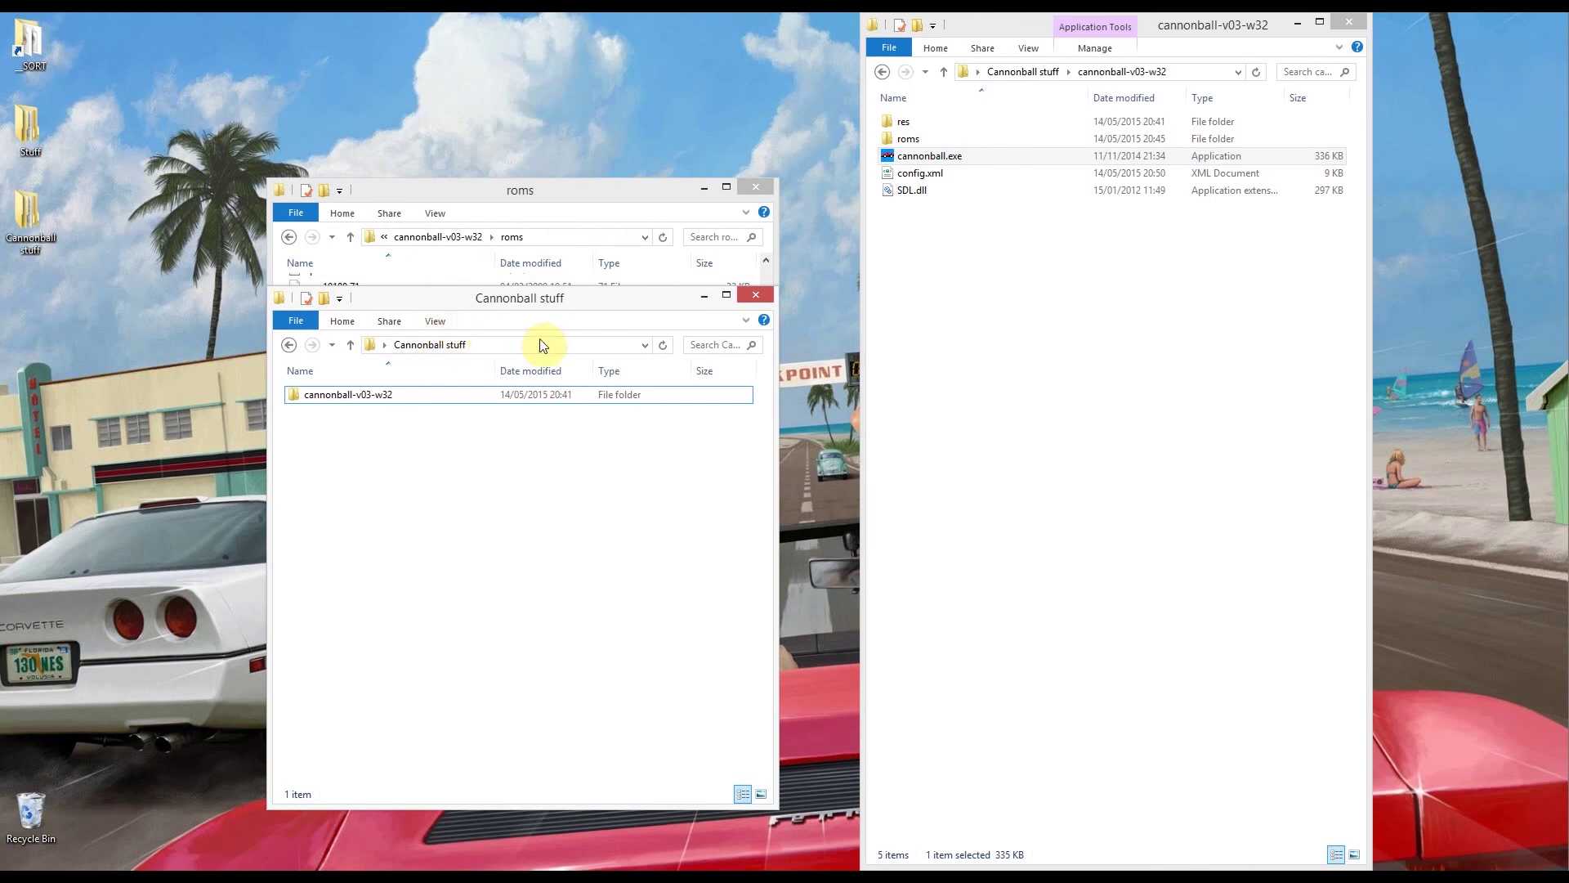
# Step: Open the cannonball-v03-w32 folder in the Cannonball stuff window, and open config.xml for editing in Notepad++
pyautogui.doubleClick(378, 399)
pyautogui.click(319, 446)
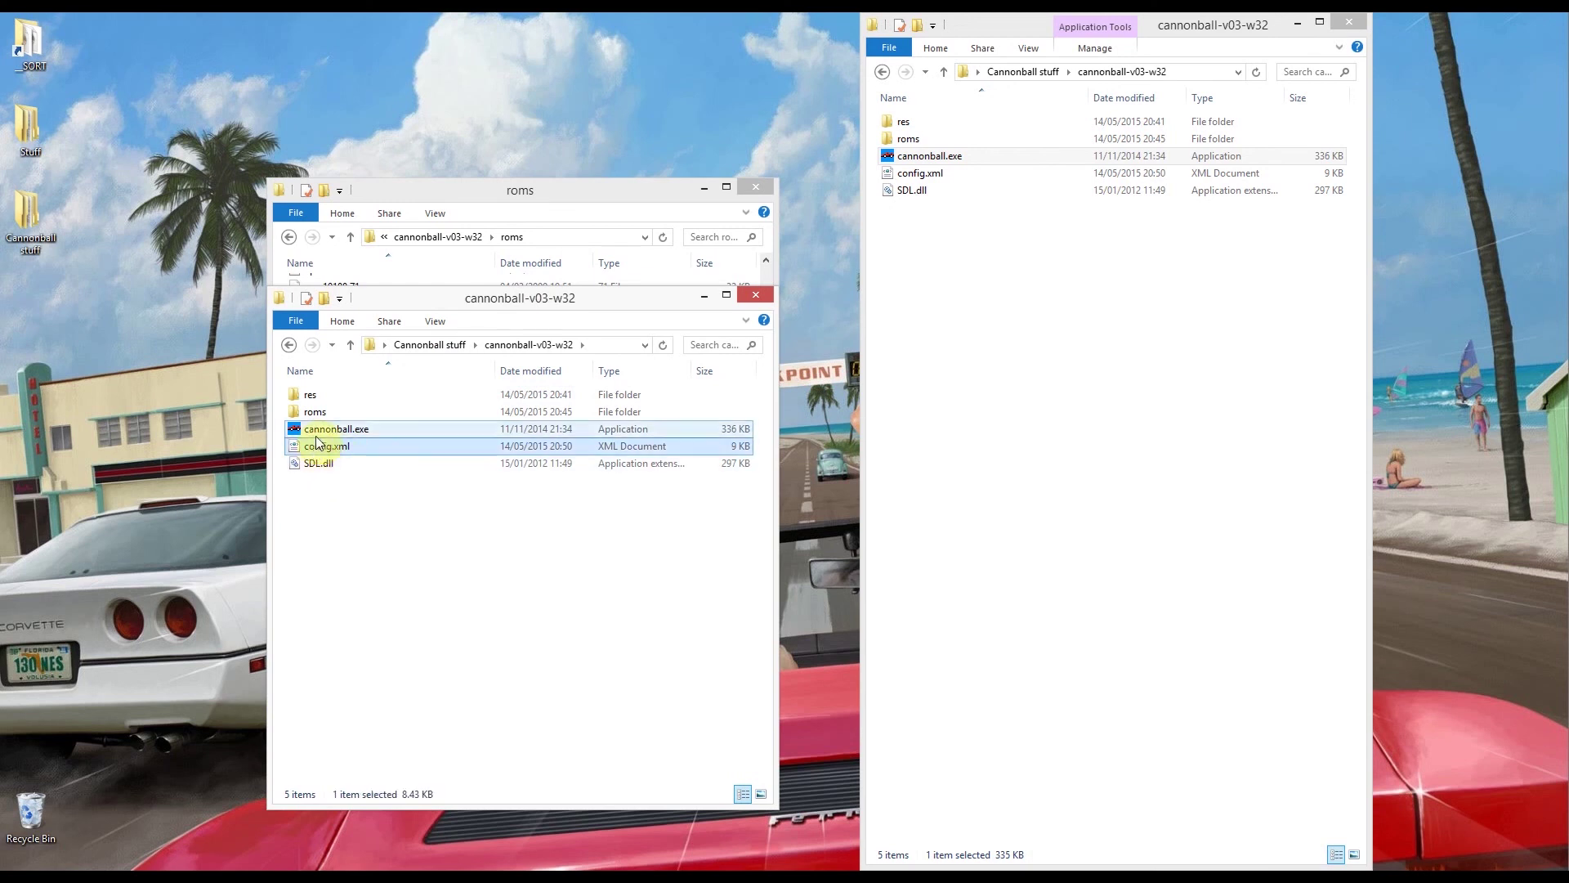
pyautogui.rightClick(315, 448)
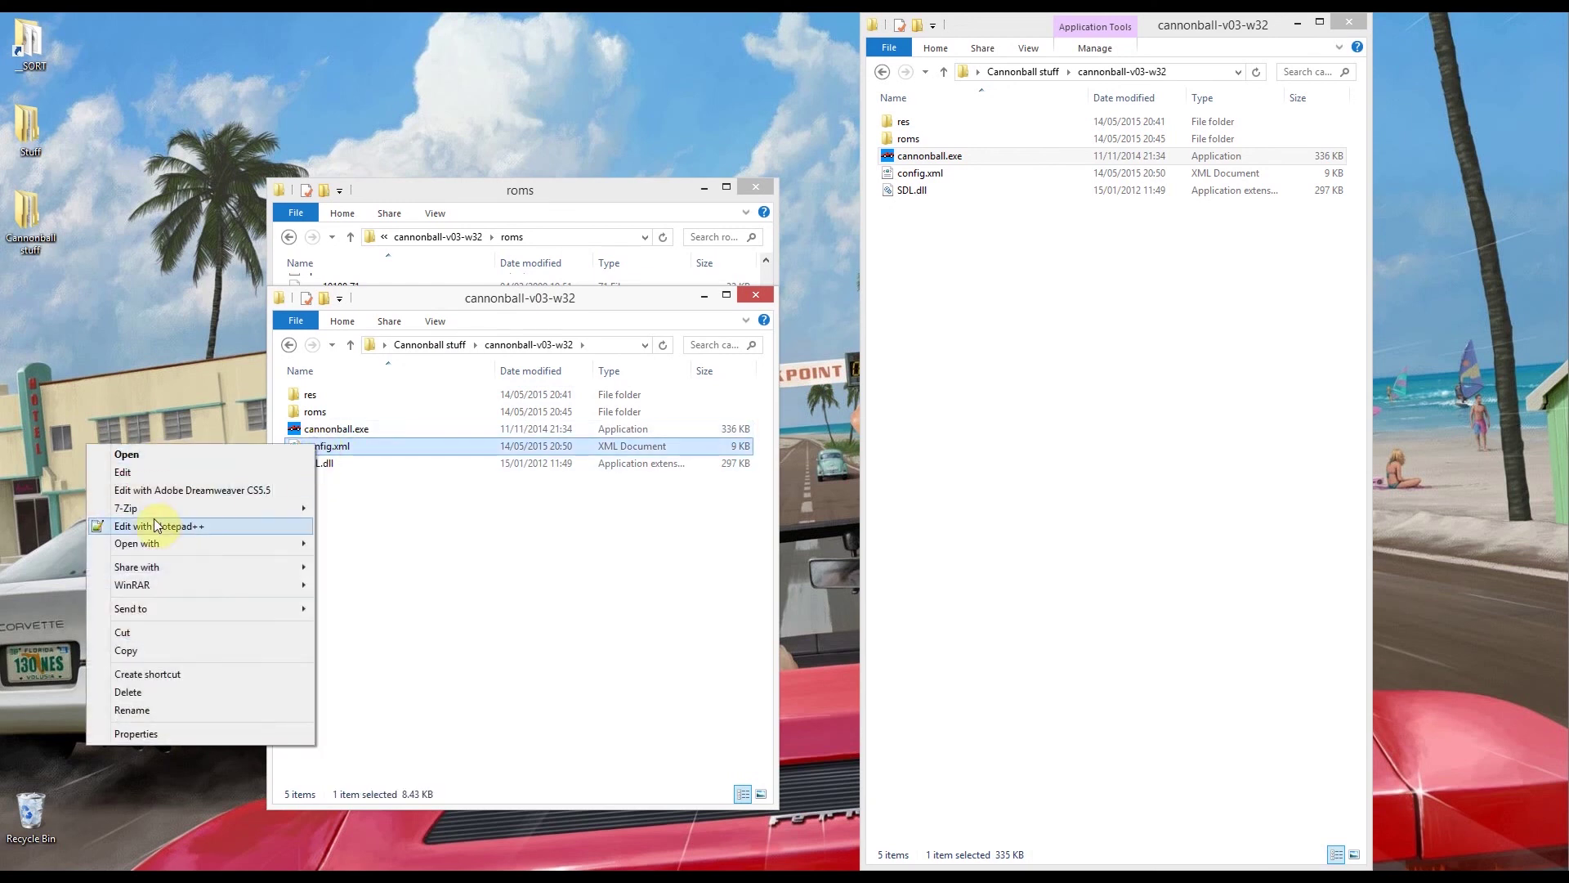
pyautogui.click(239, 527)
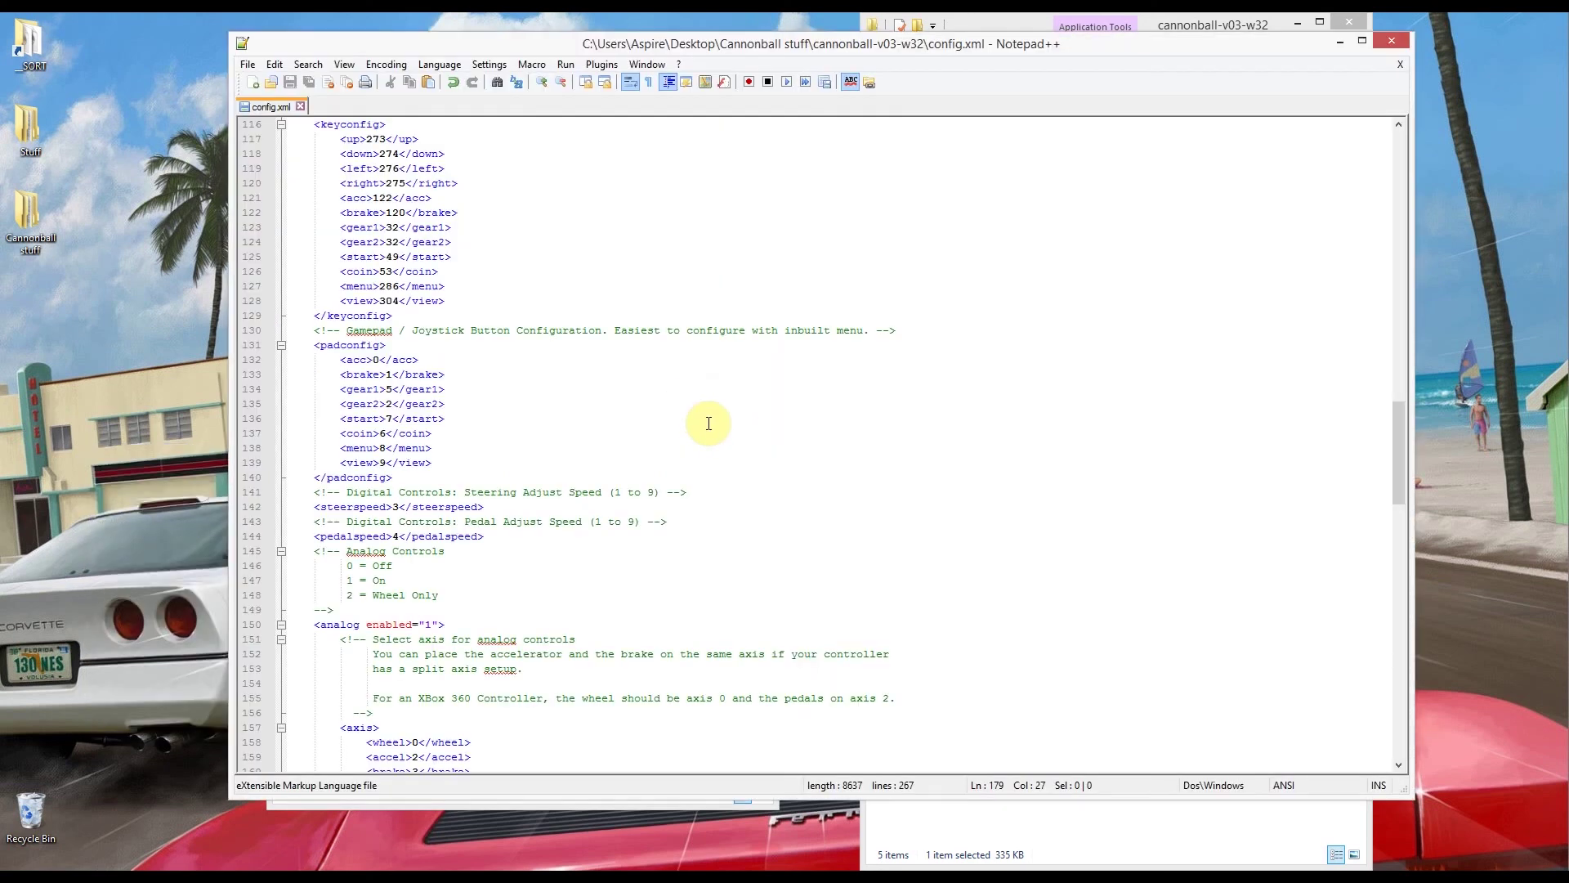
# Step: Find the analog enabled value and the force feedback haptic enabled value in config.xml, and select each in turn
pyautogui.scroll(-4, 683, 405)
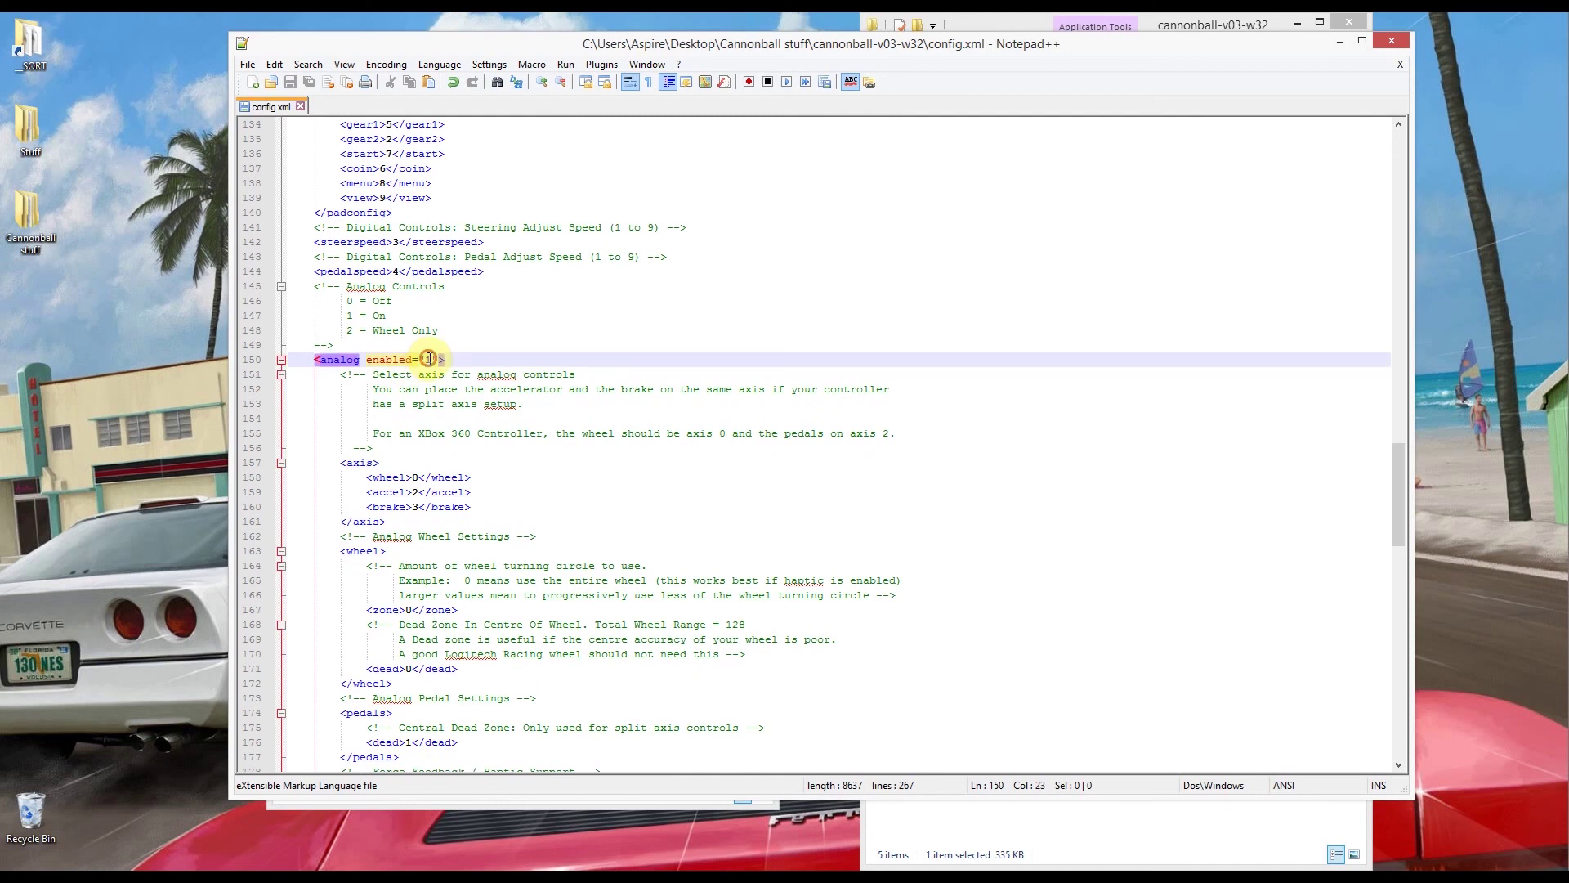
pyautogui.doubleClick(427, 359)
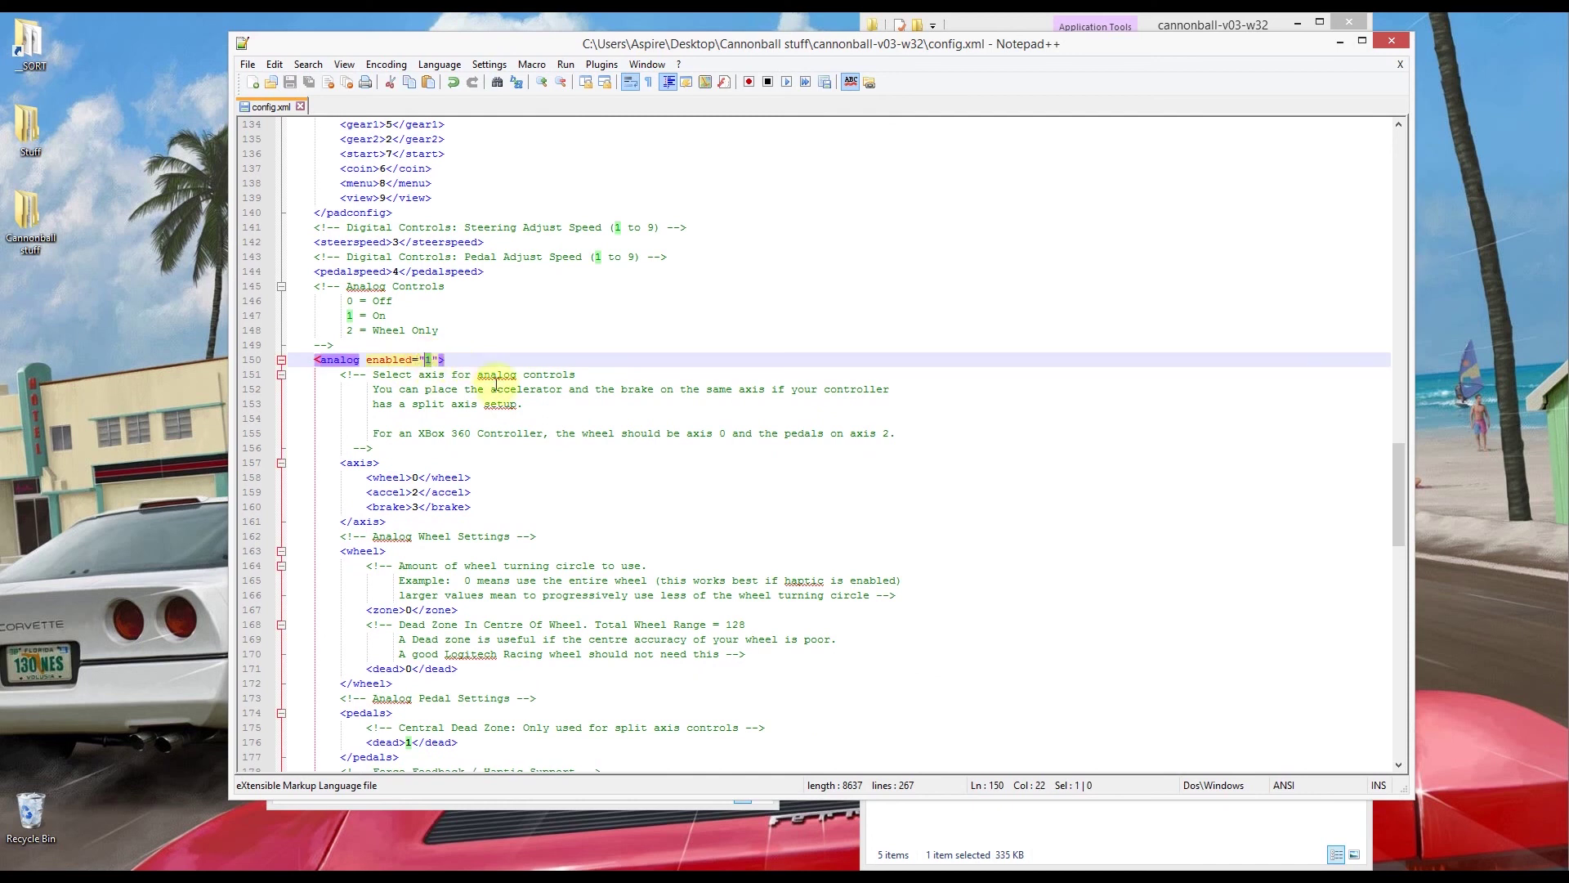
pyautogui.scroll(-6, 564, 450)
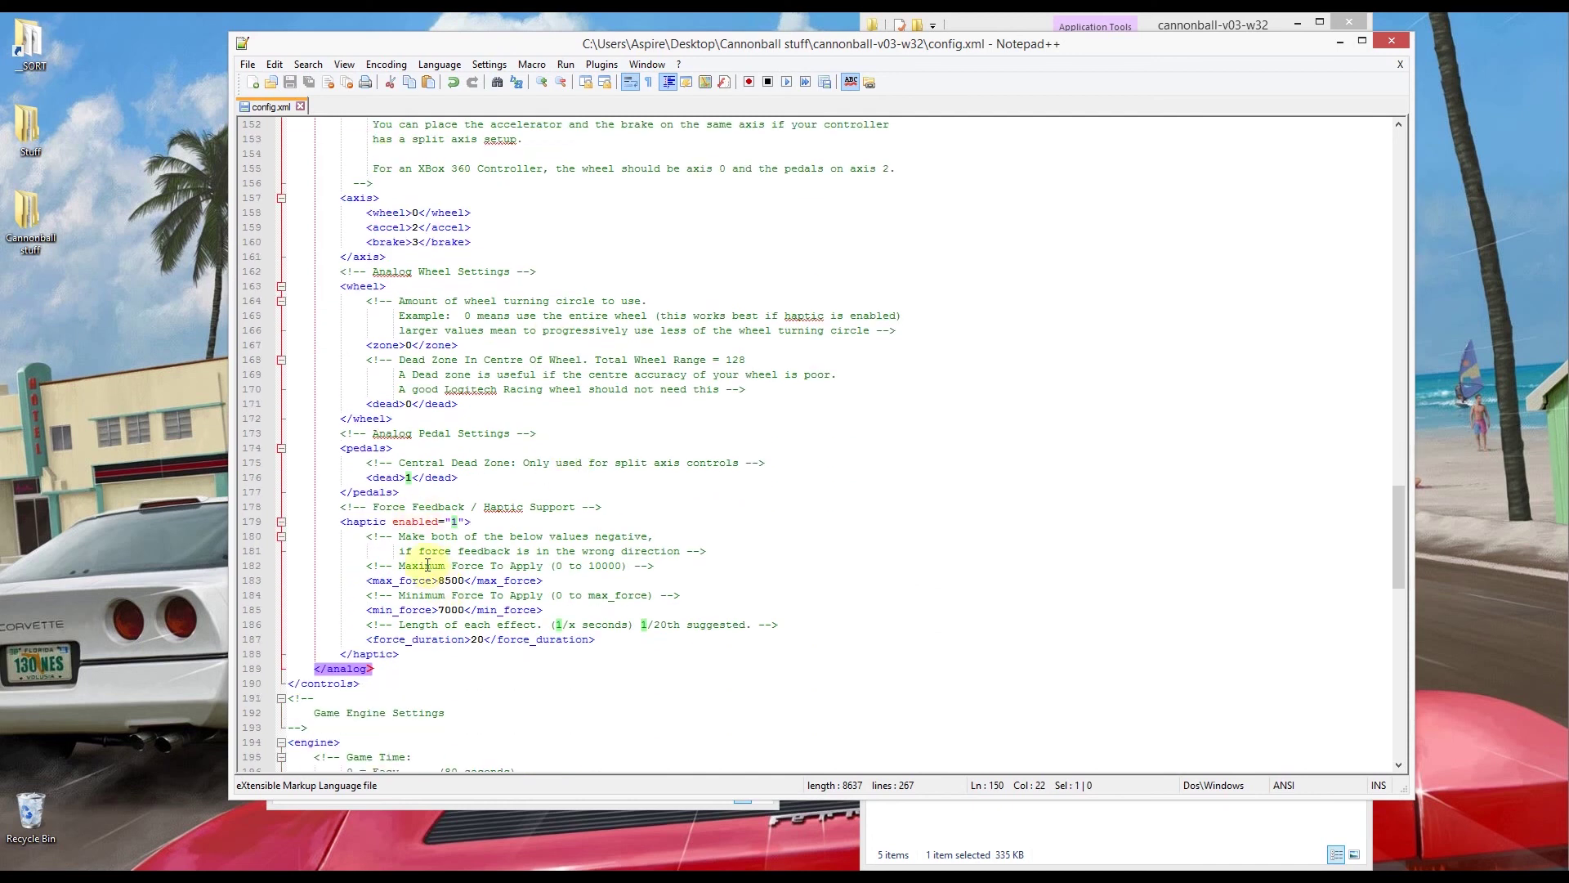
pyautogui.doubleClick(456, 524)
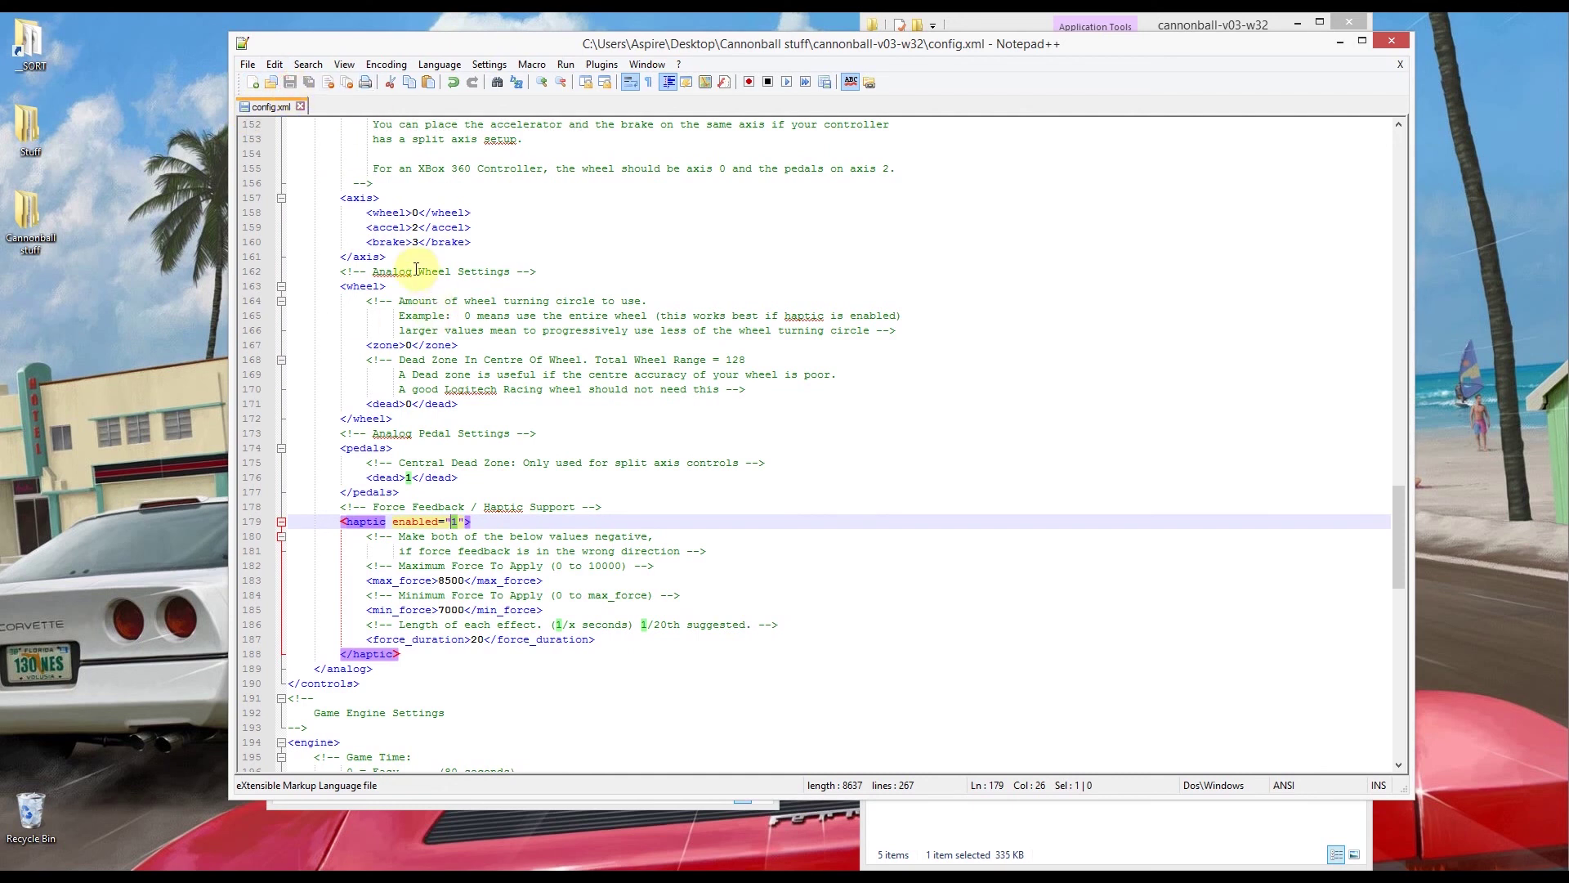
# Step: Close Notepad++ and move the front cannonball-v03-w32 folder window off the roms window
pyautogui.hotkey('alt', 'F4')
pyautogui.moveTo(608, 298); pyautogui.dragTo(1086, 253)
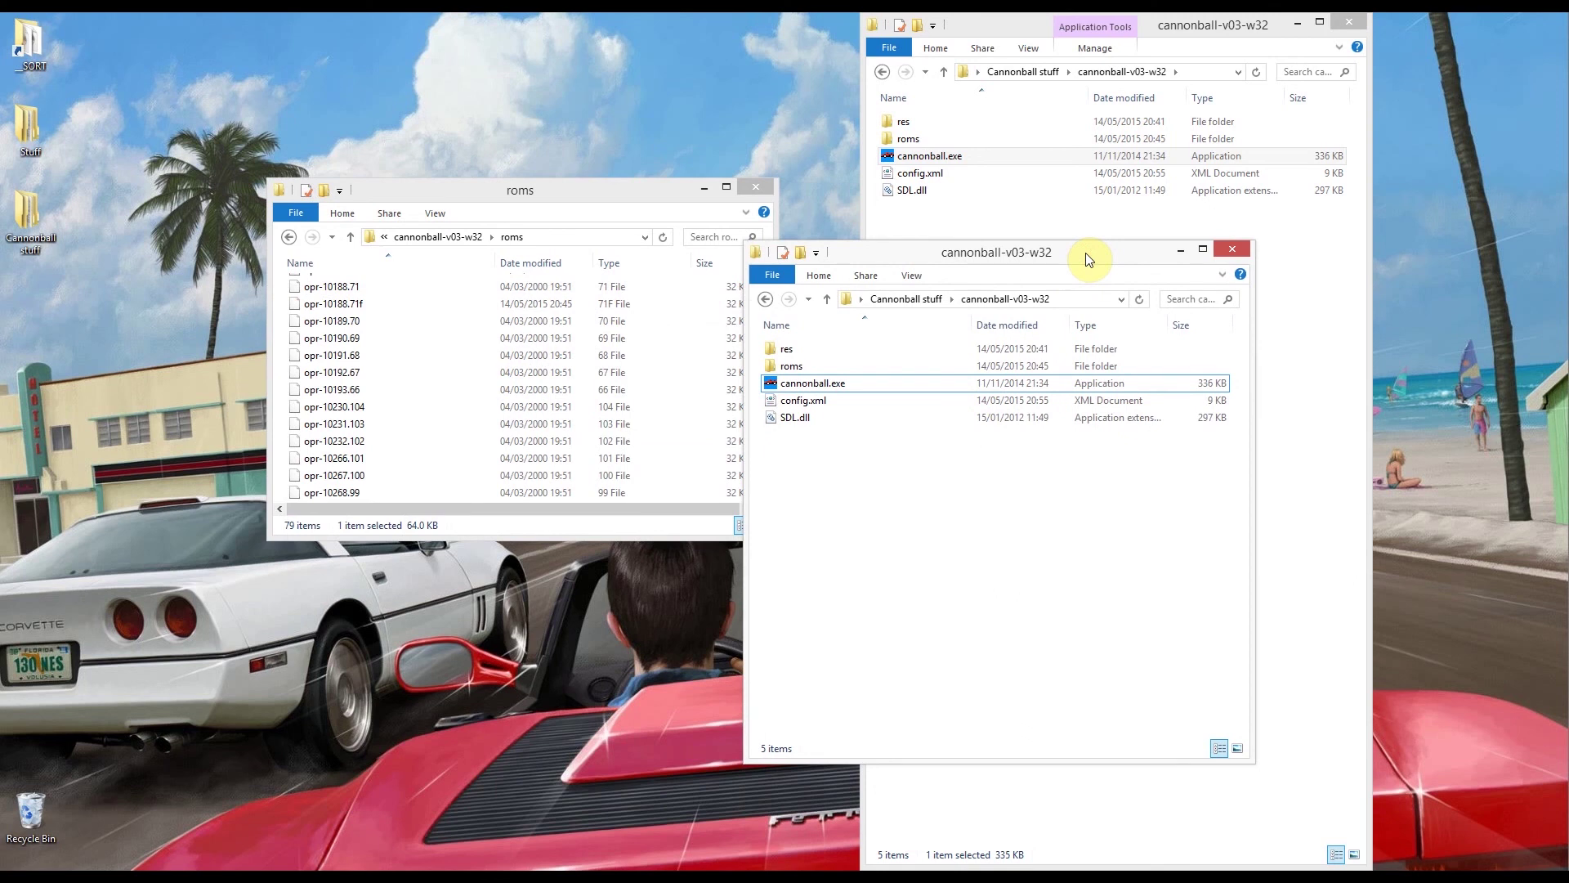